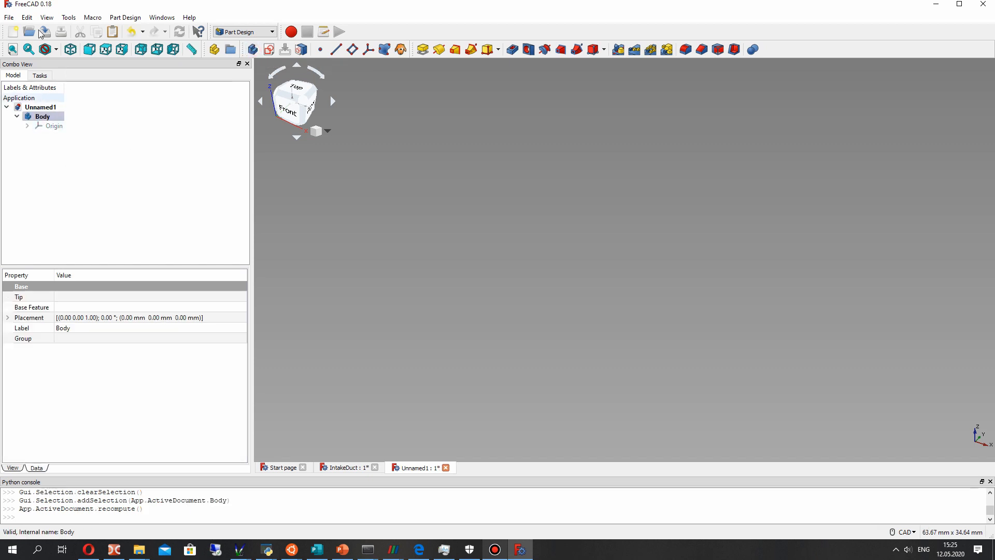
- Import the A2Plus STEP file of the water jet pump into the current document
left_click(8, 17)
left_click(26, 136)
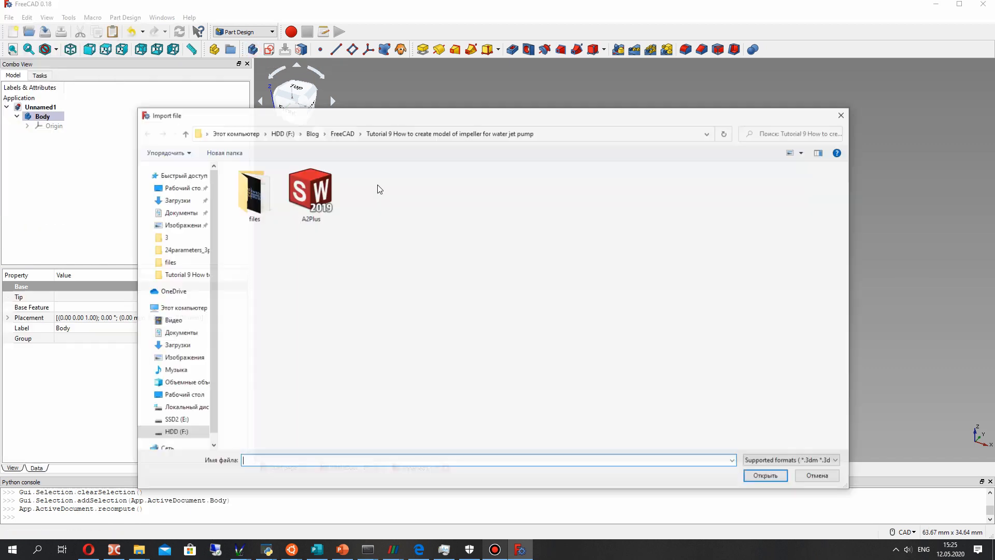
left_click(328, 223)
key("Return")
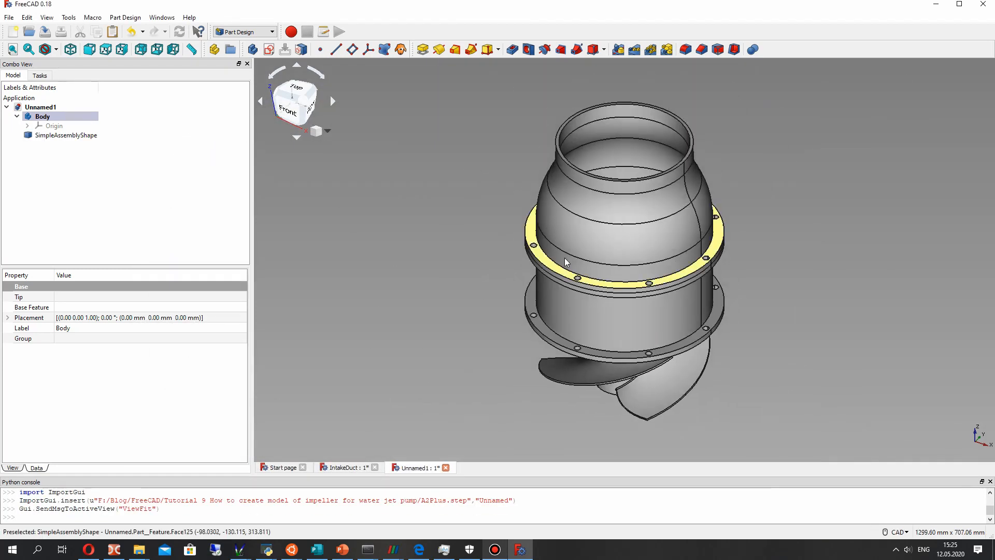
middle_click_drag(560, 291, 440, 150)
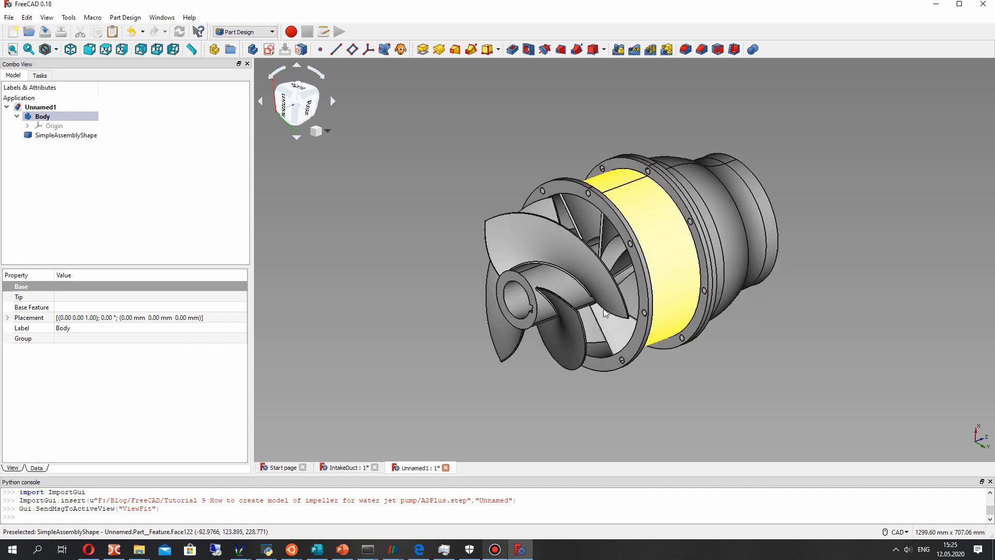
- Create a datum plane on the impeller hub's flat end face nearest the stator housing, using an independent copy of the reference
left_click(353, 50)
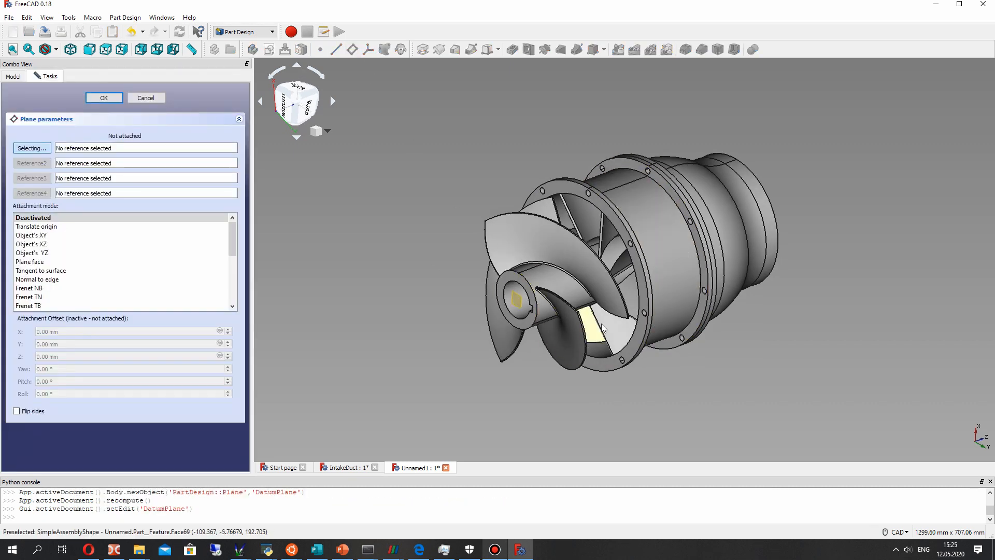
middle_click_drag(613, 338, 543, 332)
scroll(542, 271, "up", 4)
middle_click_drag(542, 270, 629, 207)
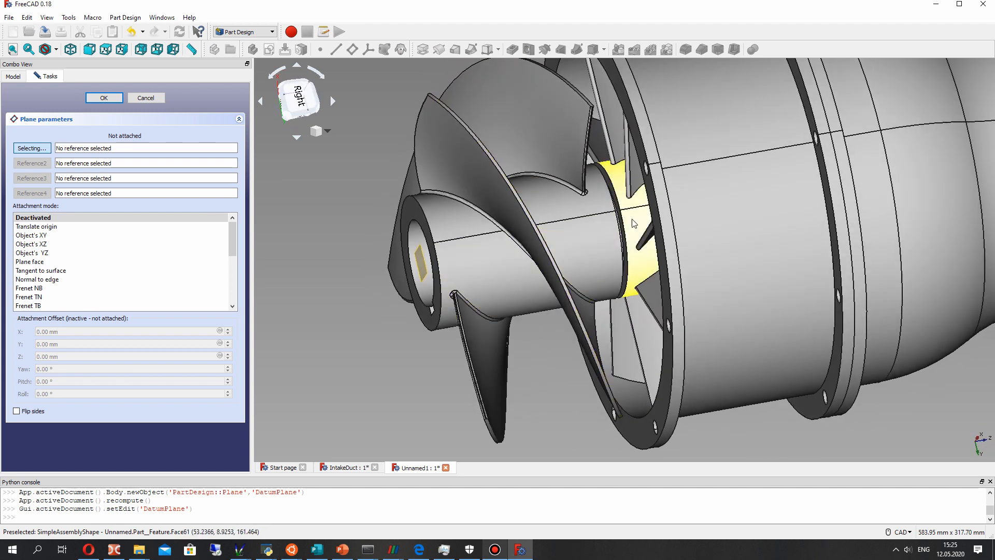
scroll(628, 208, "up", 5)
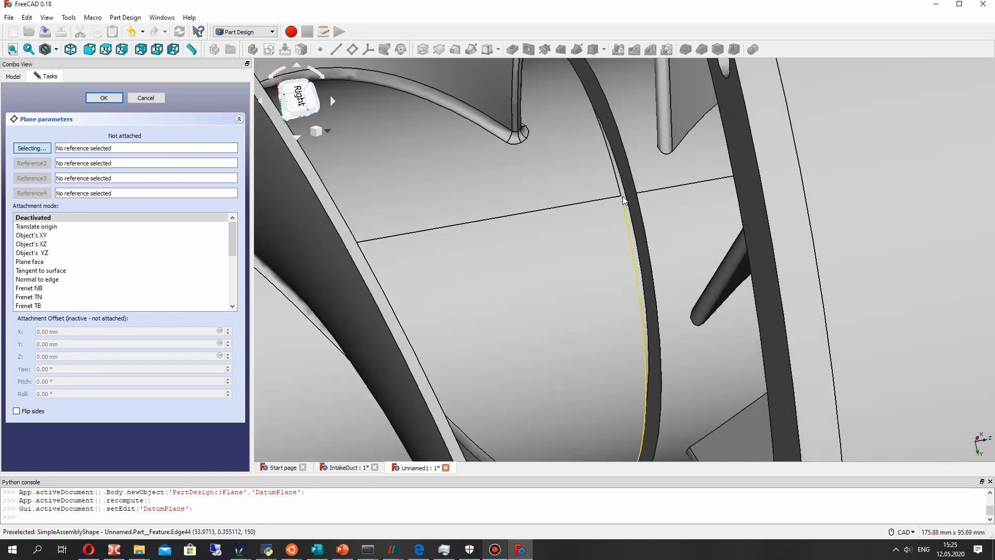
scroll(626, 226, "down", 10)
middle_click_drag(691, 265, 462, 228)
scroll(636, 220, "up", 2)
scroll(636, 219, "up", 8)
middle_click_drag(633, 216, 616, 249)
scroll(614, 256, "down", 6)
middle_click_drag(523, 299, 688, 297)
left_click(573, 300)
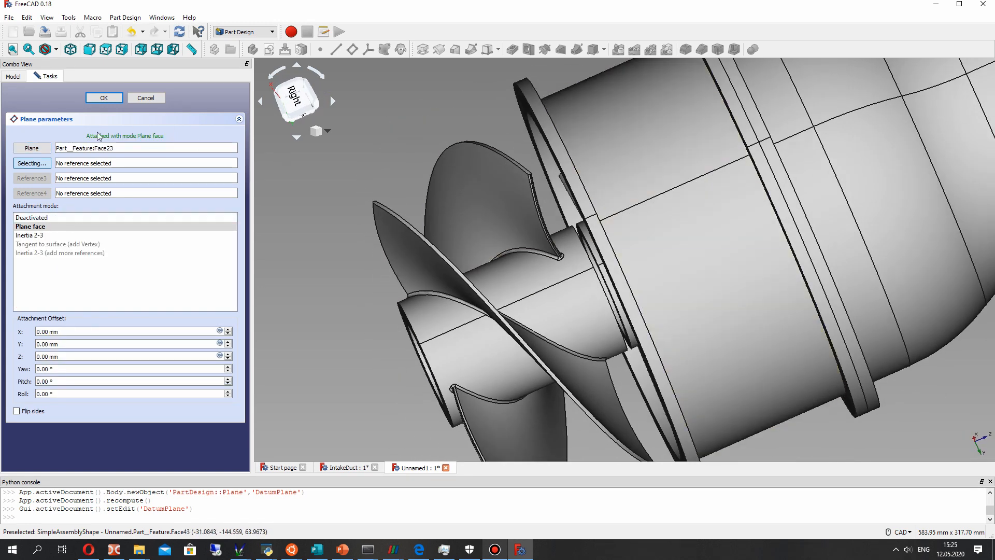
left_click(106, 99)
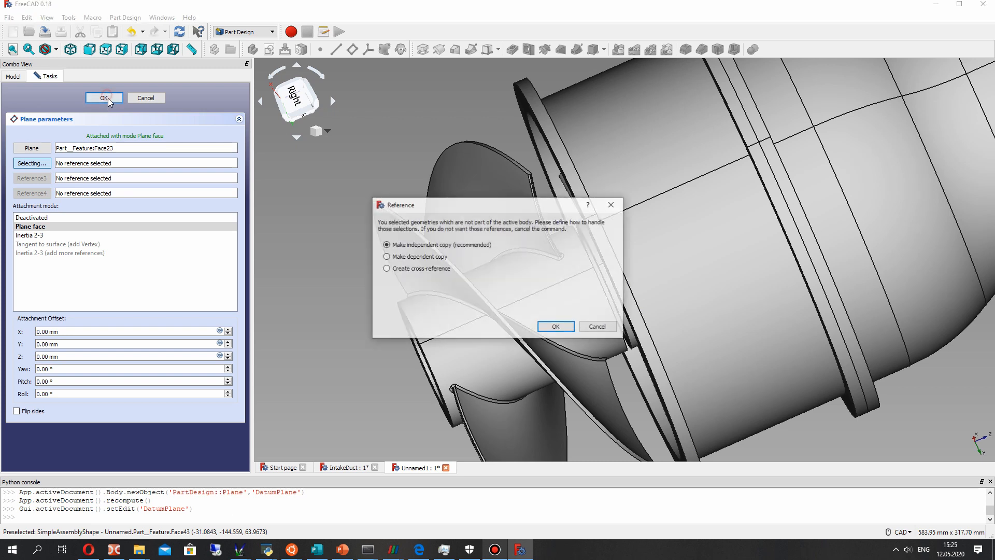
left_click(554, 327)
- Sketch two concentric circles centred on the origin on the datum plane, about 183 mm and 205 mm in radius, and close the sketch
left_click(52, 145)
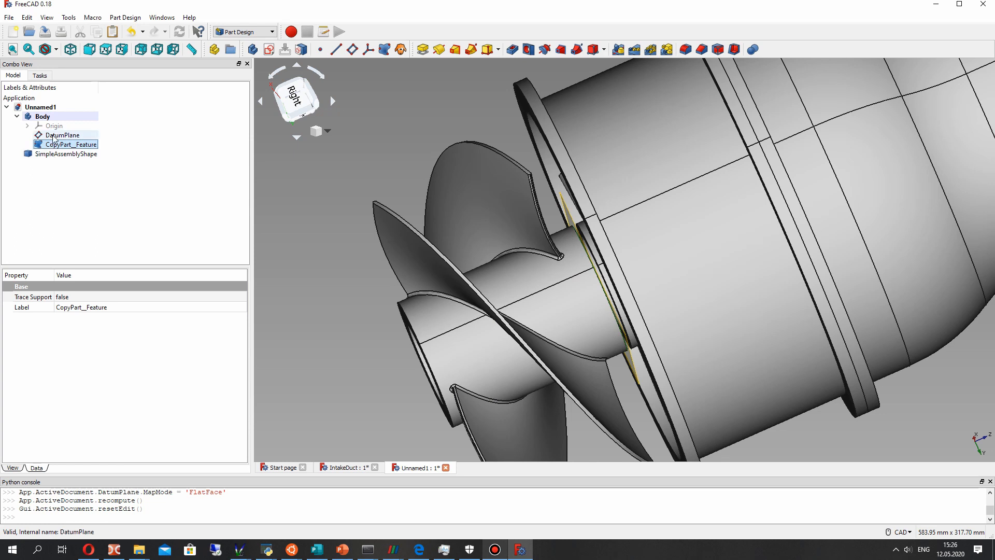
left_click(61, 135)
middle_click_drag(514, 277, 550, 248)
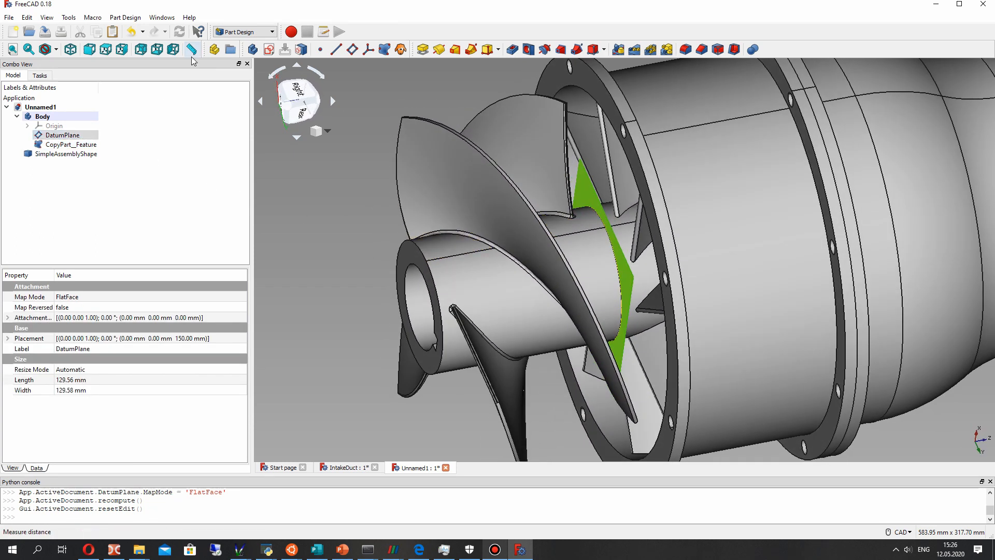
left_click(269, 50)
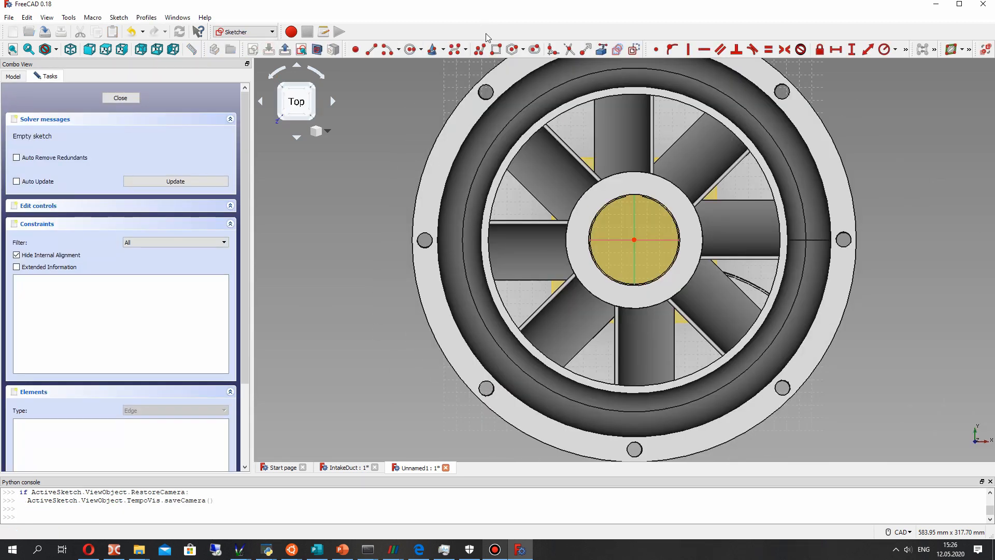
left_click(413, 51)
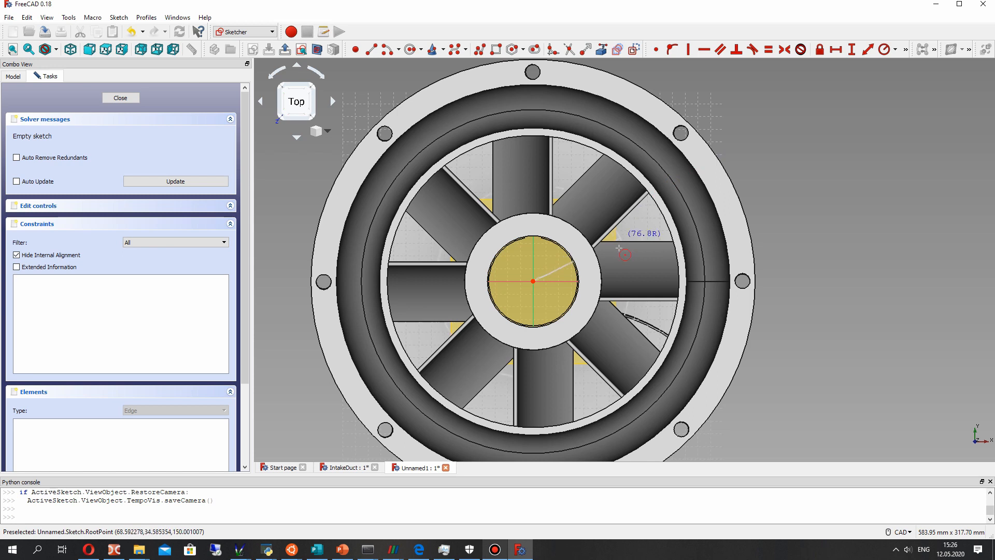
left_click(728, 154)
left_click(533, 281)
left_click(763, 163)
scroll(473, 280, "down", 6)
middle_click_drag(400, 289, 544, 280)
scroll(449, 260, "up", 5)
left_click(123, 98)
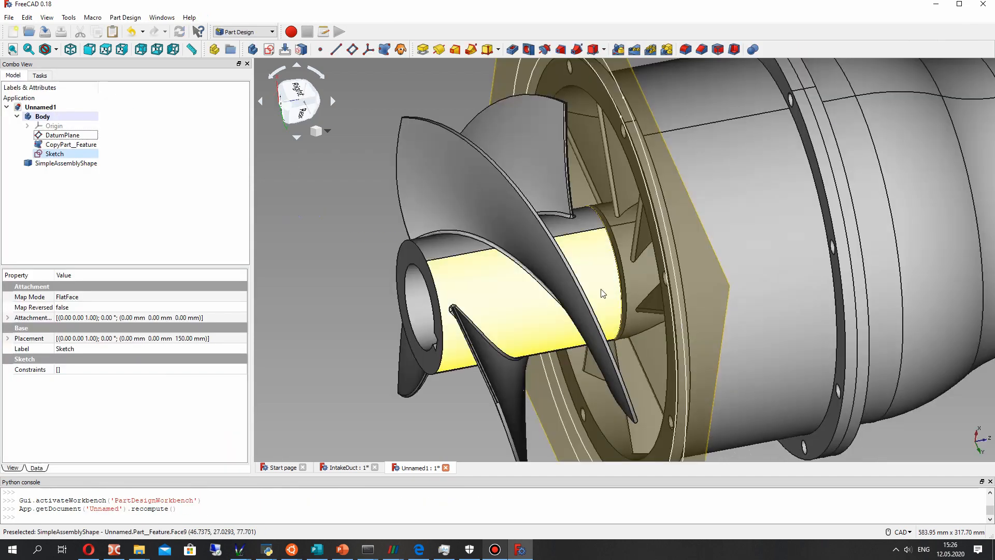
- Reopen the sketch and constrain the inner circle's radius to 150 mm and the outer circle's radius to 155 mm
right_click(52, 153)
left_click(80, 159)
left_click(731, 151)
left_click(881, 50)
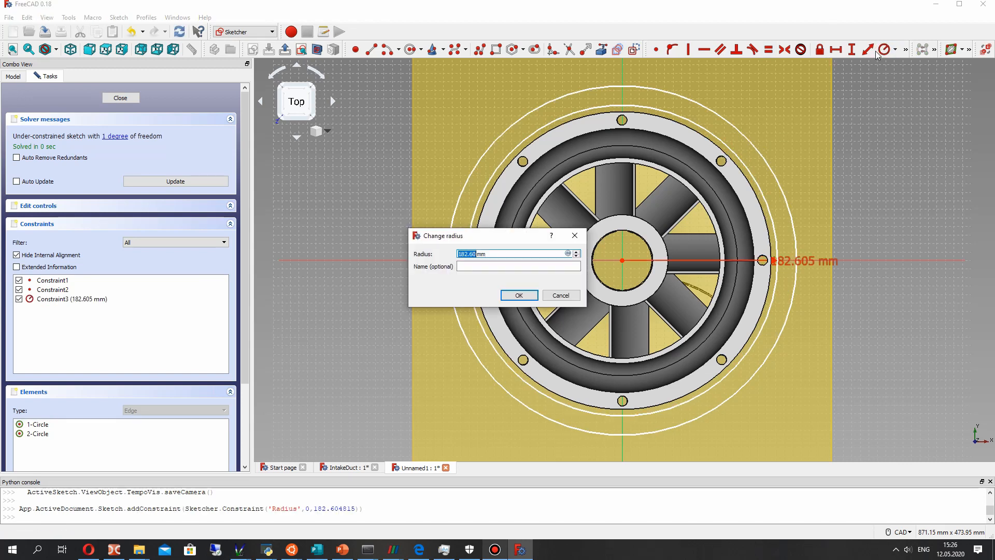
left_click(519, 296)
left_click(745, 137)
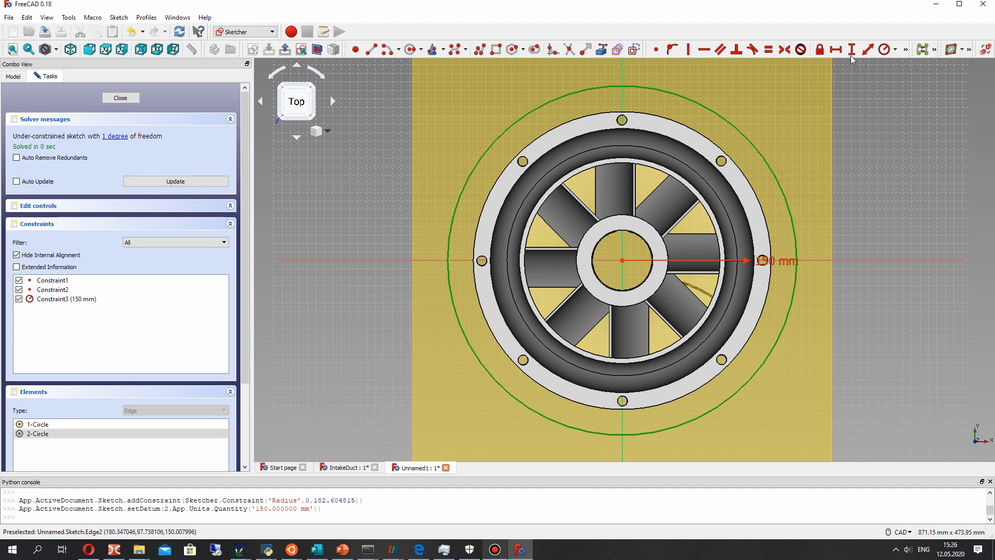
left_click(885, 50)
type("155")
key("Return")
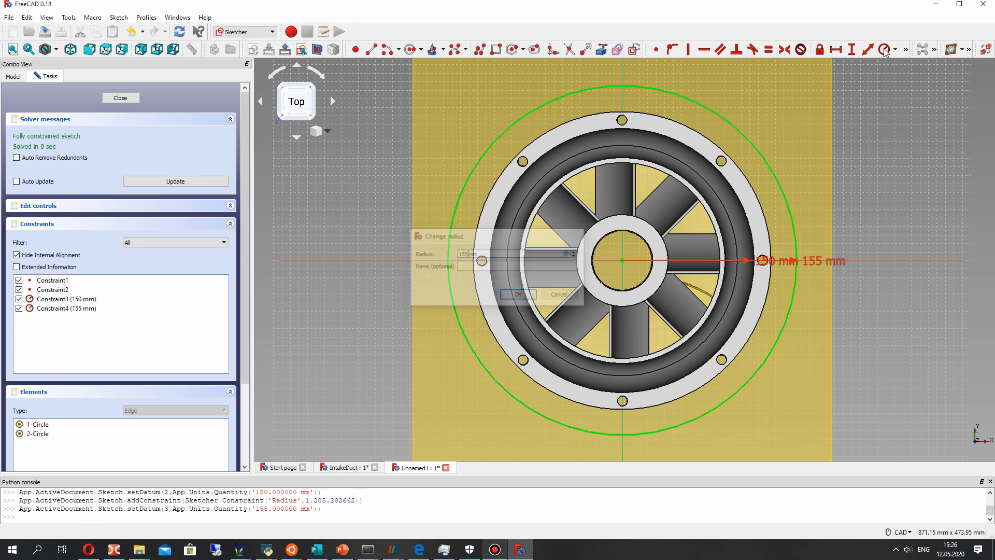
left_click(120, 98)
- Create a second datum plane on the front ring face of the impeller hub, using an independent copy of the reference
mouse_move(608, 196)
middle_mouse_down()
mouse_move(752, 257)
mouse_move(707, 283)
mouse_move(620, 242)
mouse_move(672, 244)
mouse_move(607, 215)
mouse_move(500, 208)
mouse_move(800, 247)
mouse_move(447, 253)
middle_mouse_up()
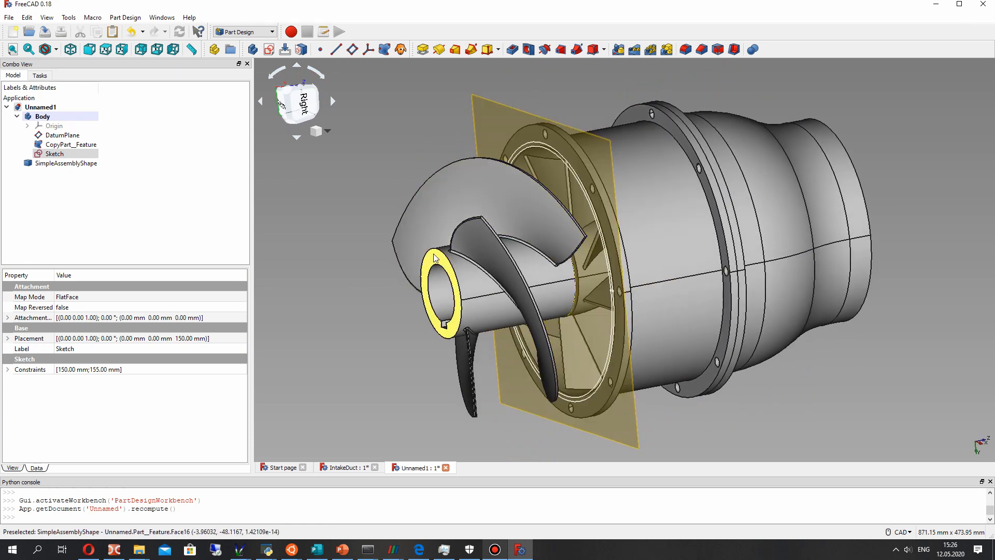
left_click(447, 257)
left_click(353, 49)
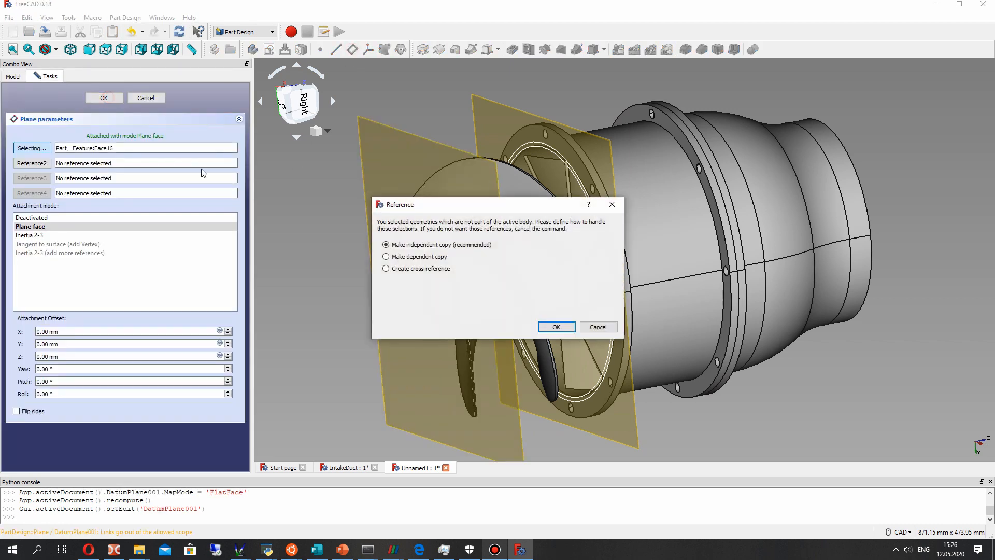
left_click(563, 326)
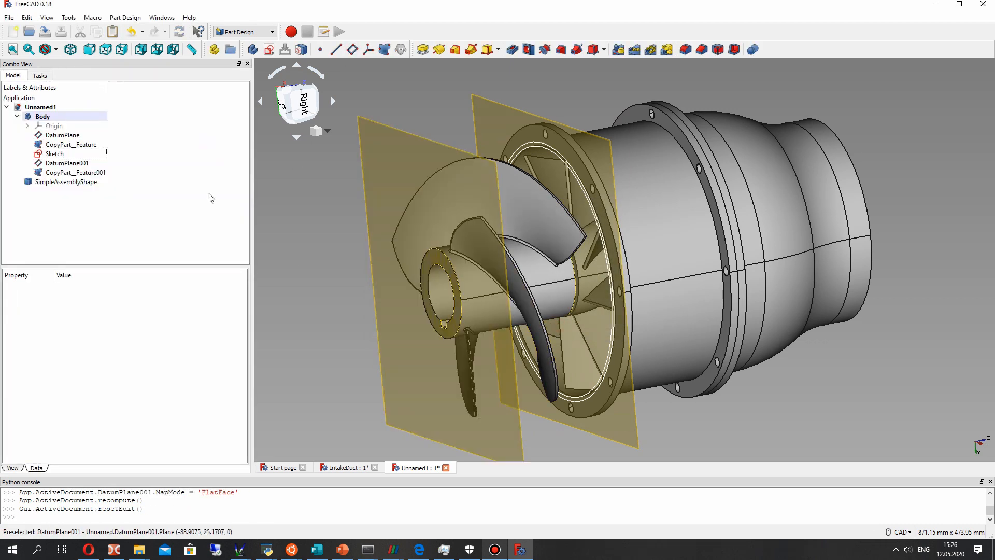
- Sketch two concentric circles centred on the origin on the front datum plane, about 182 mm and 193 mm in radius
left_click(66, 164)
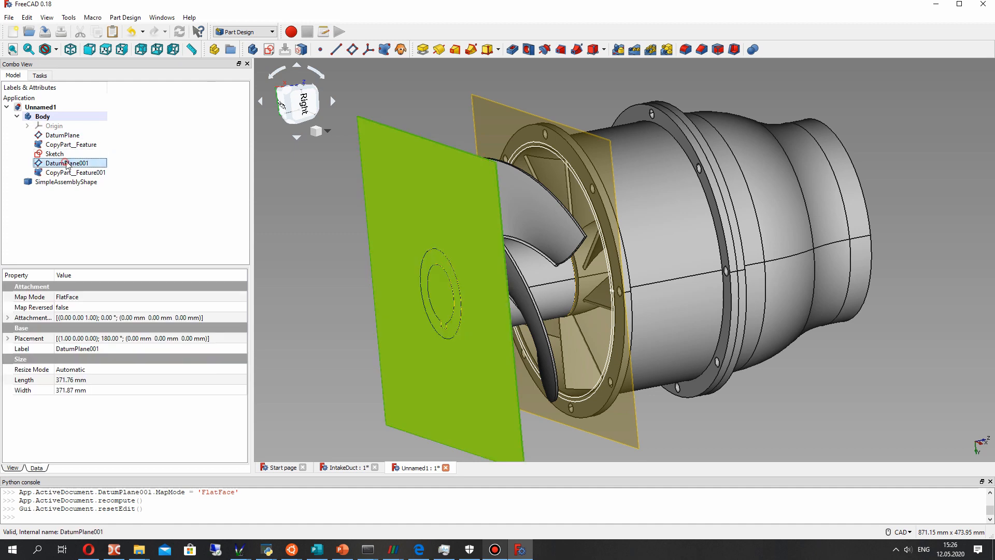
left_click(269, 49)
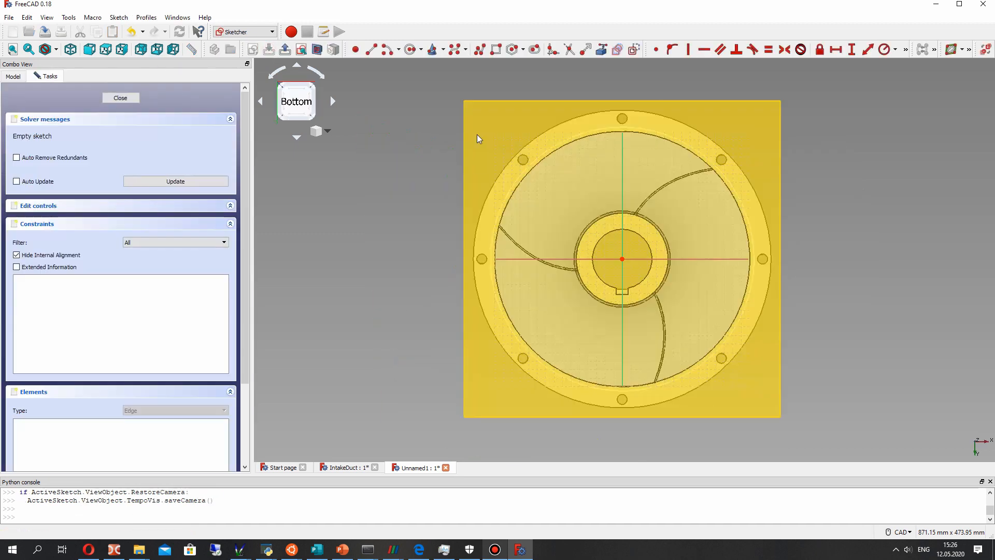
left_click(411, 50)
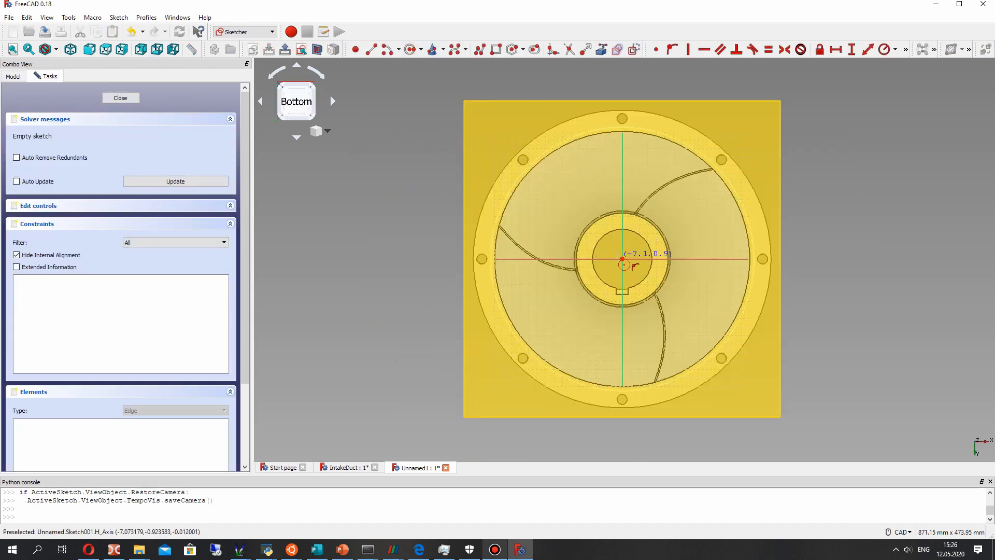
left_click(622, 258)
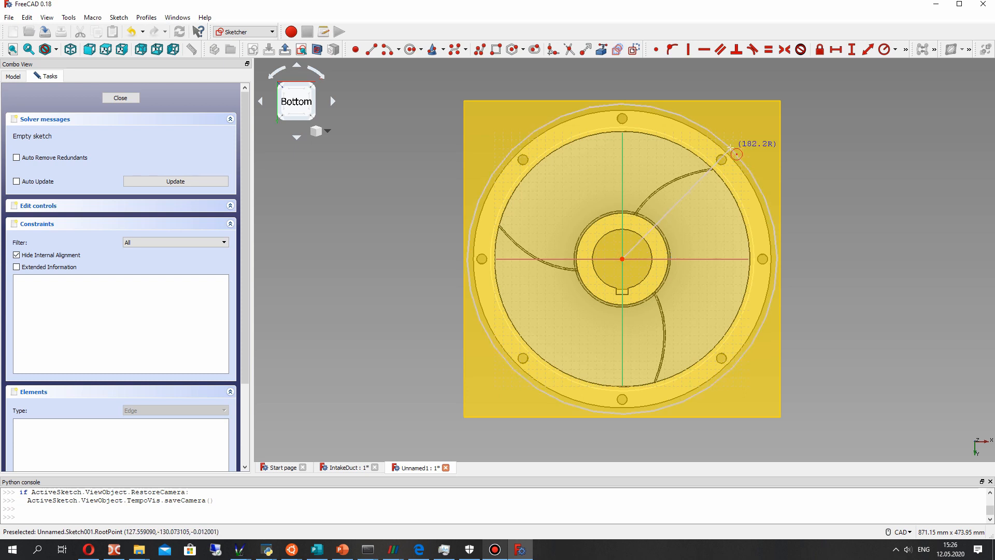
left_click(731, 148)
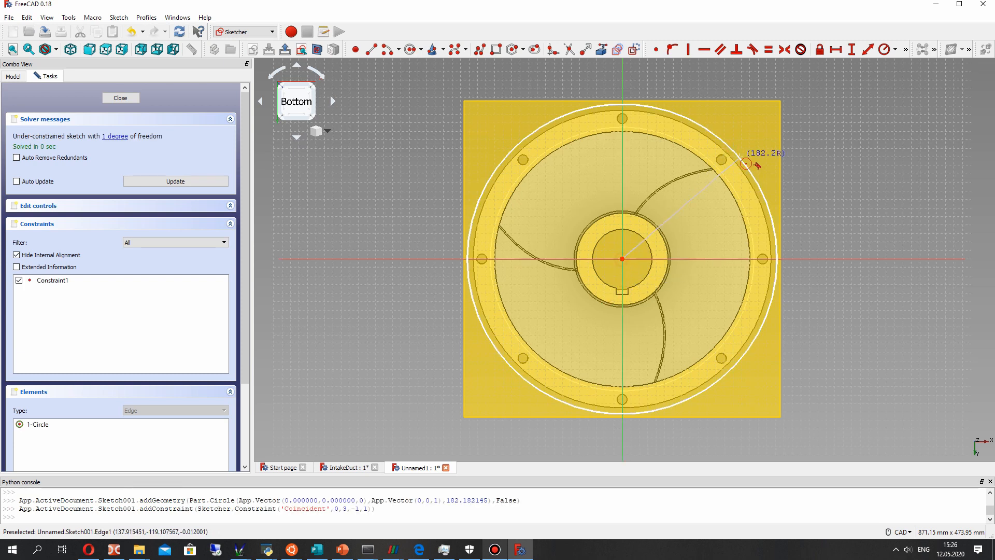
left_click(754, 157)
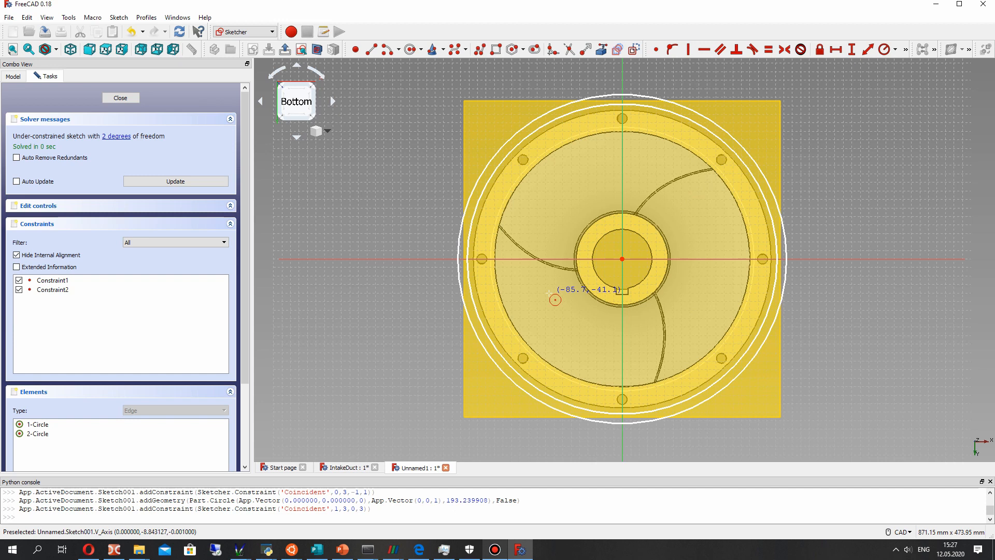
- Constrain the front sketch's inner circle to a 150 mm radius and its outer circle to 155 mm, and close the sketch
left_click(884, 50)
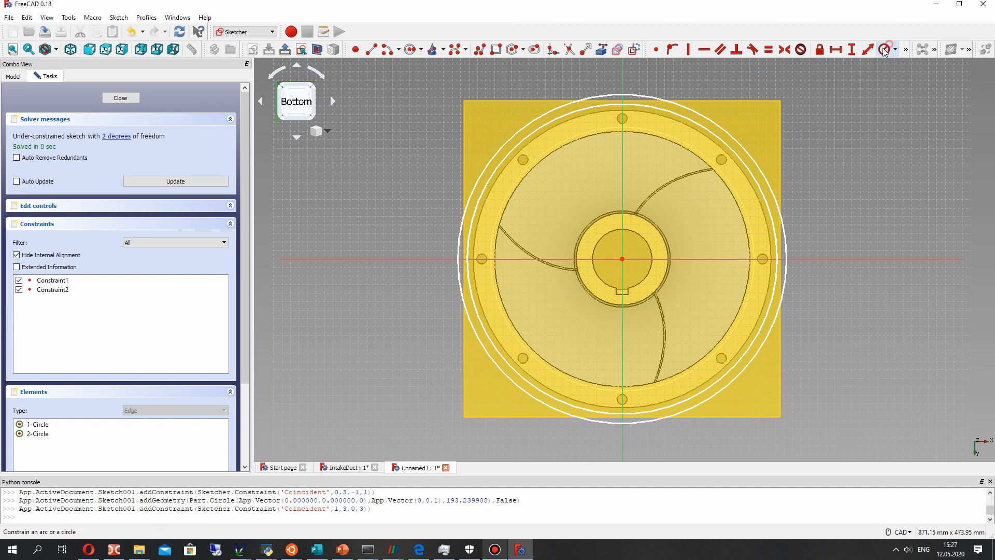
left_click(707, 131)
type("150")
key("Return")
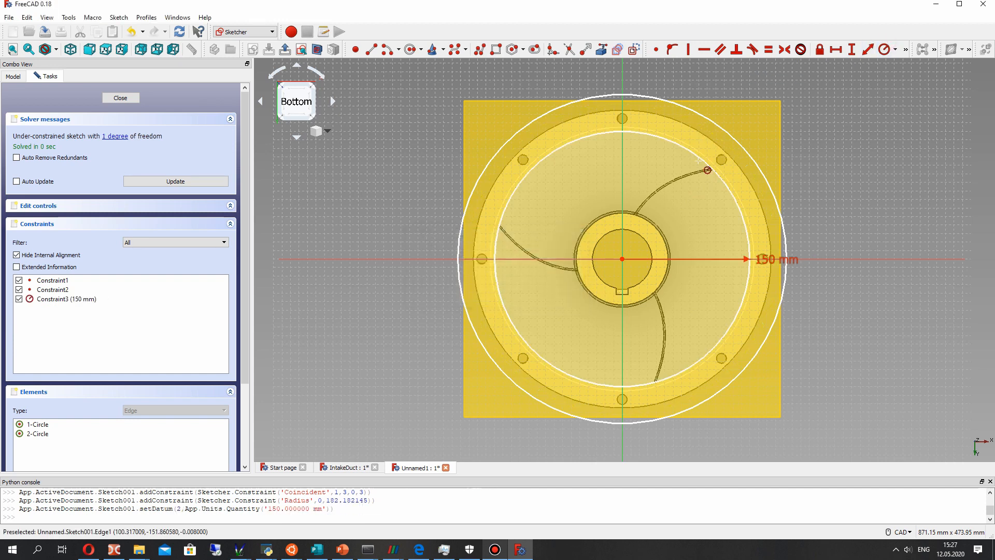
left_click(723, 128)
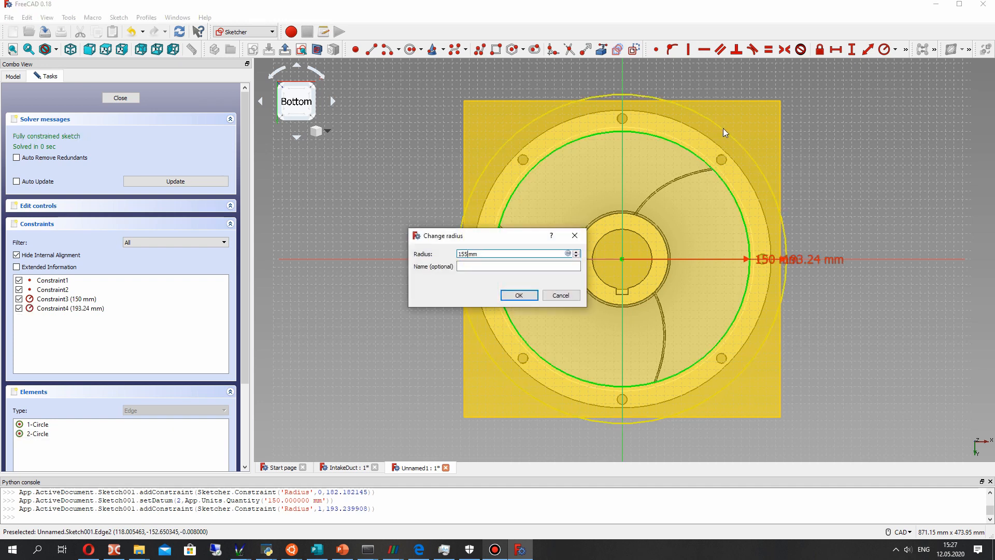
type("155")
key("Return")
left_click(121, 98)
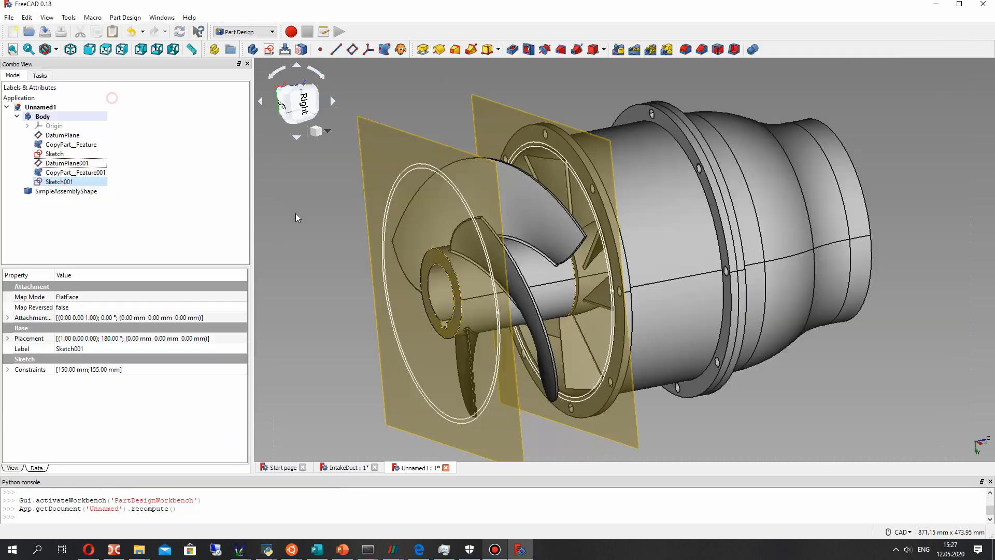
- Start a new sketch on the body's YZ plane for the duct's centreline path
mouse_move(515, 222)
middle_mouse_down()
mouse_move(553, 230)
mouse_move(543, 264)
mouse_move(498, 258)
mouse_move(527, 250)
mouse_move(450, 154)
middle_mouse_up()
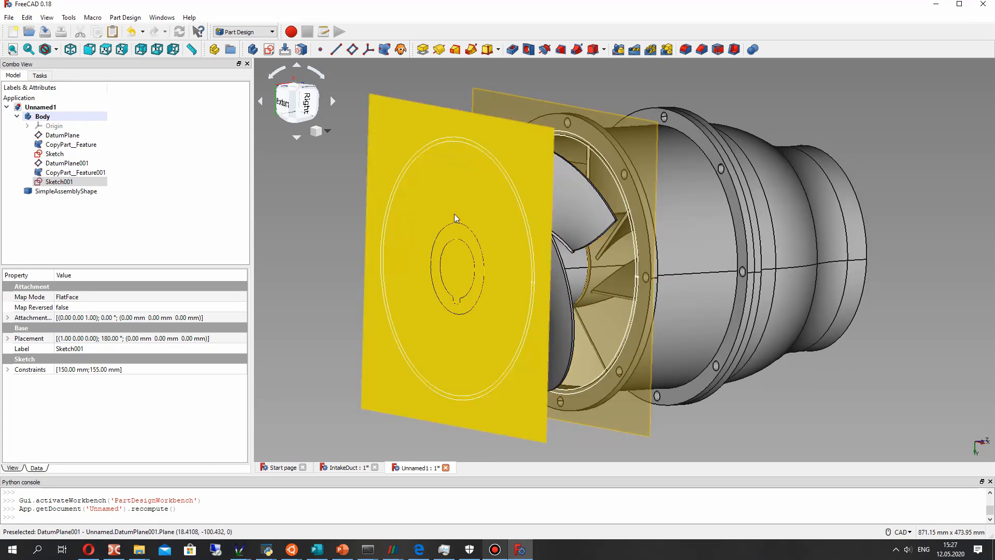
mouse_move(338, 208)
middle_mouse_down()
mouse_move(648, 285)
mouse_move(513, 290)
mouse_move(390, 221)
middle_mouse_up()
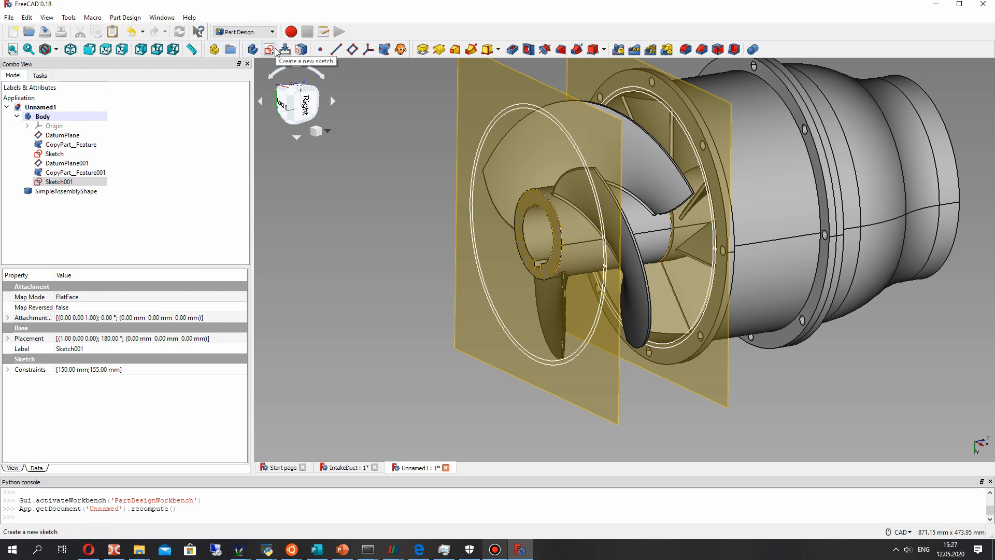
left_click(28, 126)
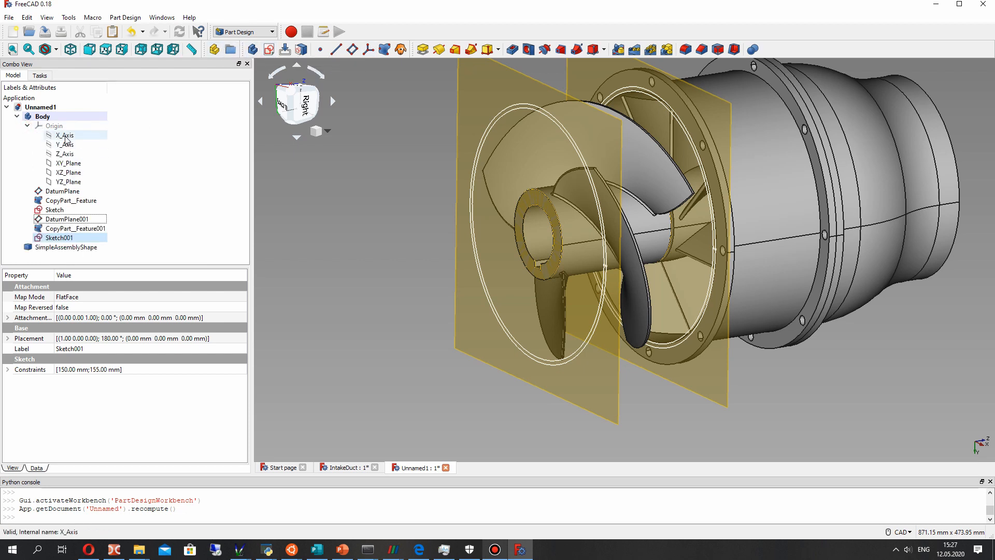
left_click(62, 181)
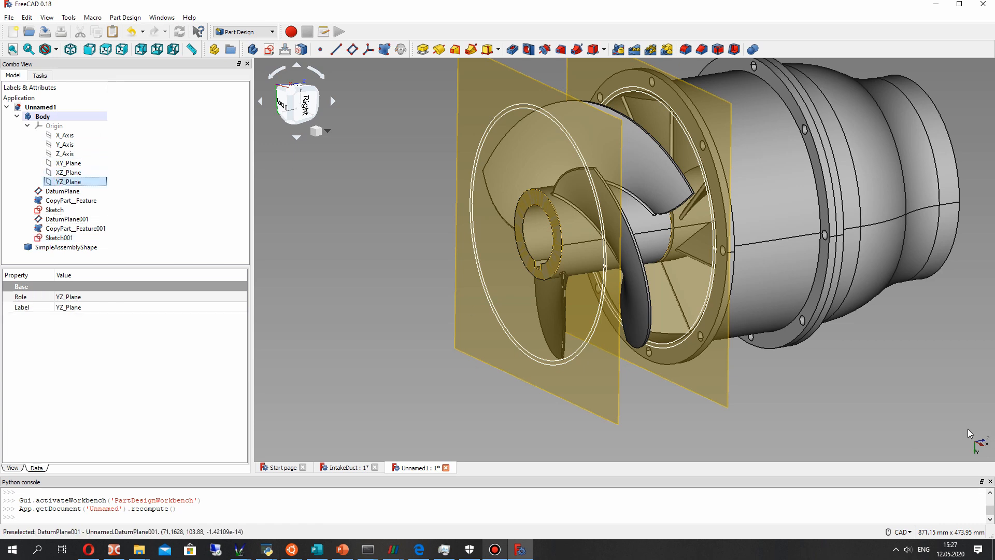
left_click(269, 50)
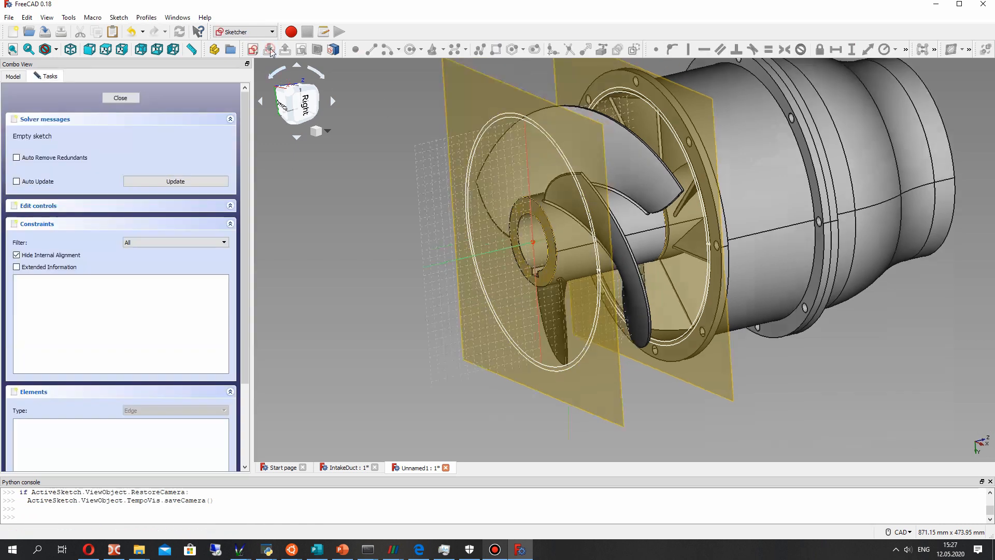
scroll(555, 319, "down", 4)
scroll(570, 361, "up", 2)
middle_click_drag(552, 307, 551, 211)
scroll(561, 252, "up", 3)
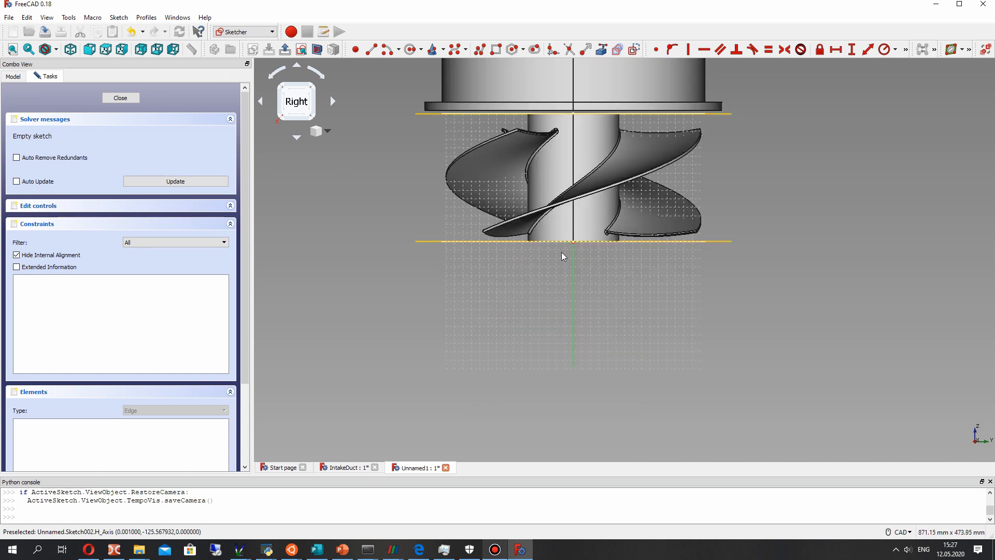
- Draw a vertical line about 180 mm down from the origin and a connected slanted line about 269 mm long from its lower end
left_click(374, 51)
left_click(560, 199)
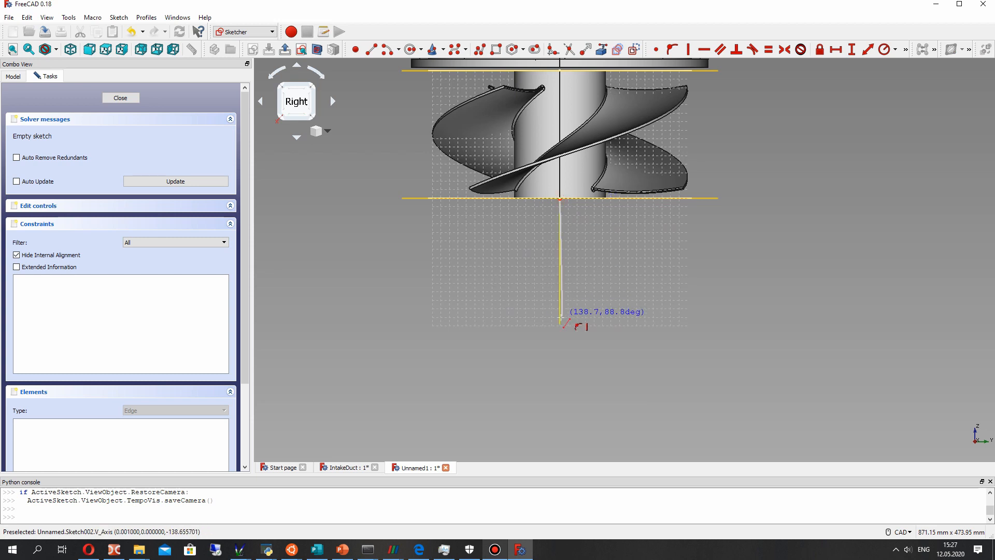
left_click(560, 353)
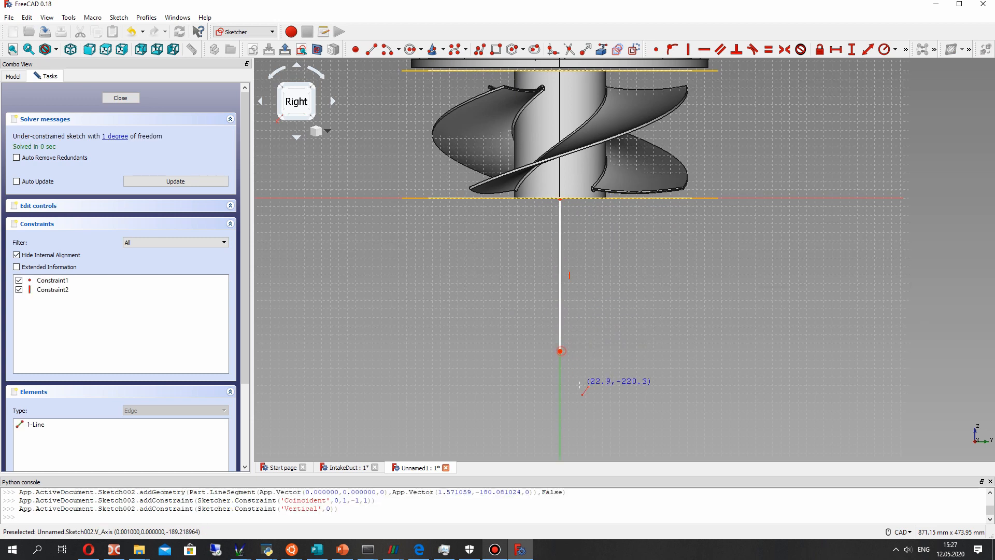
middle_click_drag(560, 353, 539, 224)
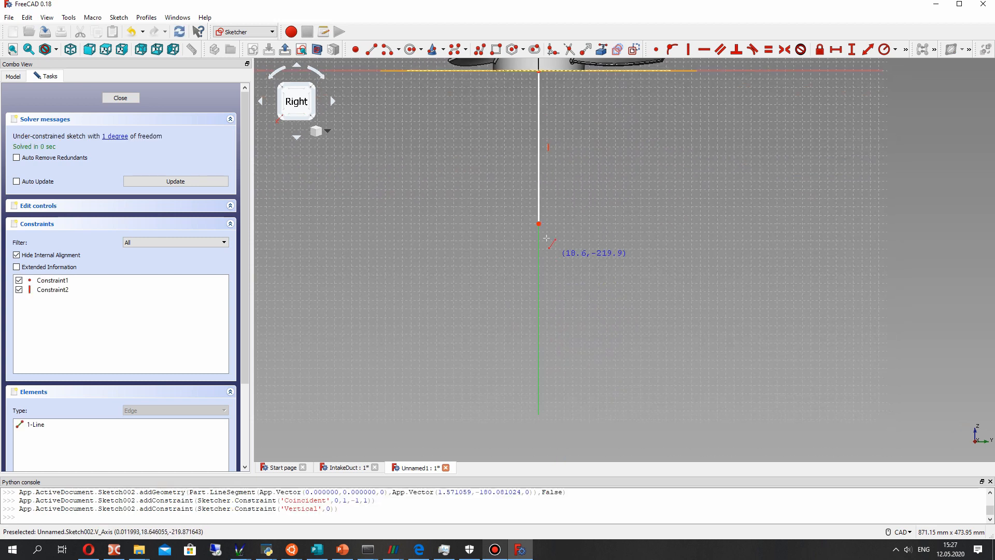
left_click(693, 392)
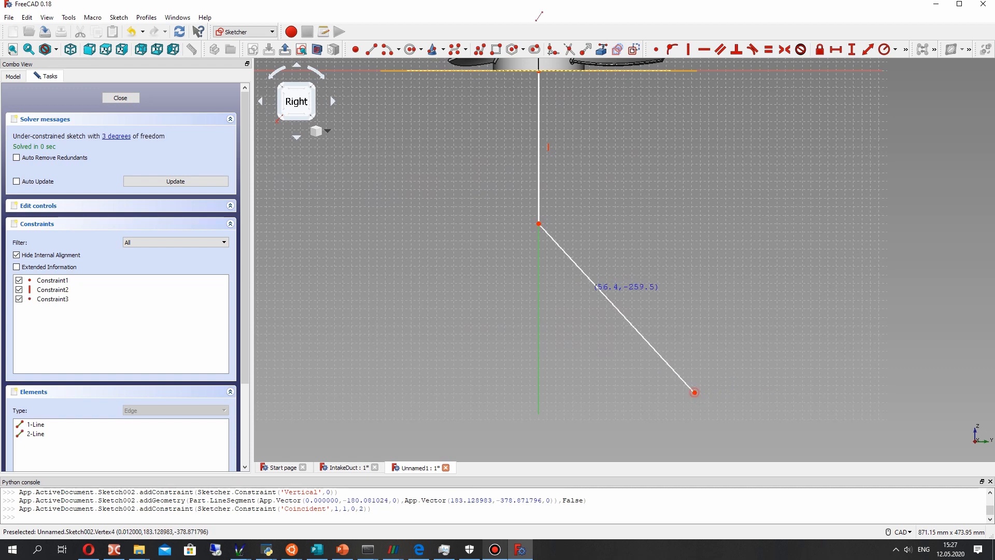
- Constrain the horizontal distance between the slanted line's two endpoints to 300 mm
left_click(869, 52)
right_click(701, 394)
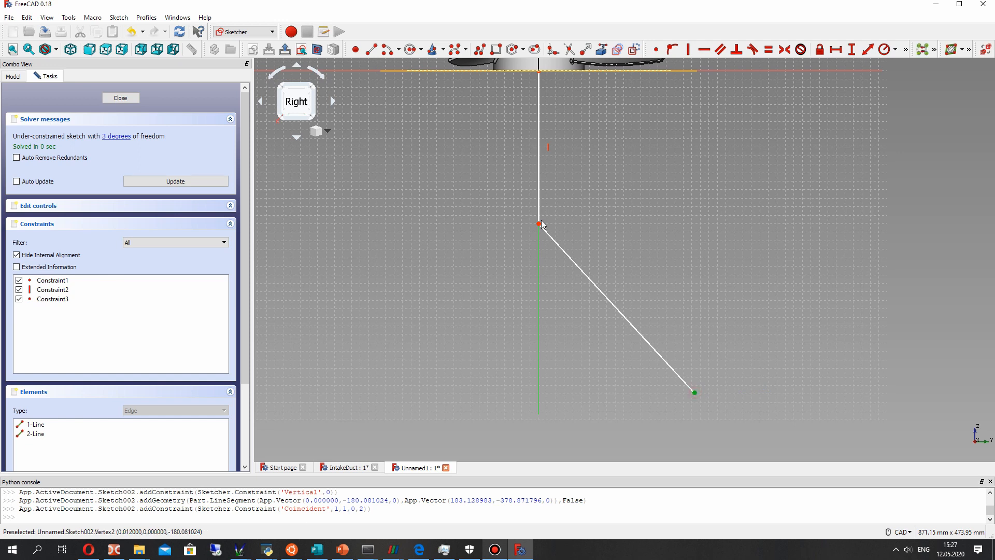
left_click(836, 48)
type("300")
key("Return")
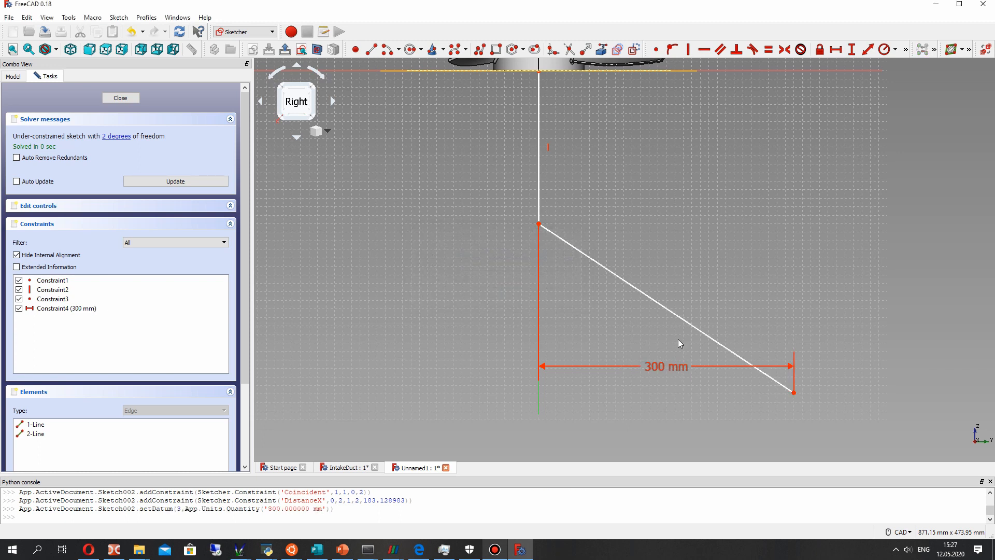
scroll(619, 198, "down", 4)
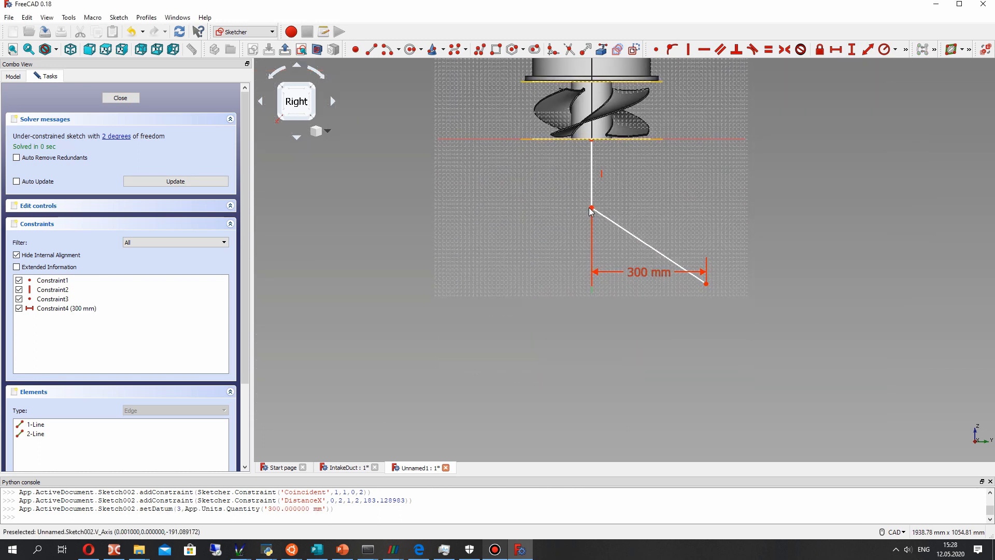
- Reposition the slanted line's endpoints and fillet its corner with the vertical line, giving an arc of about 151 mm radius
left_click_drag(706, 283, 706, 332)
left_click_drag(594, 233, 595, 209)
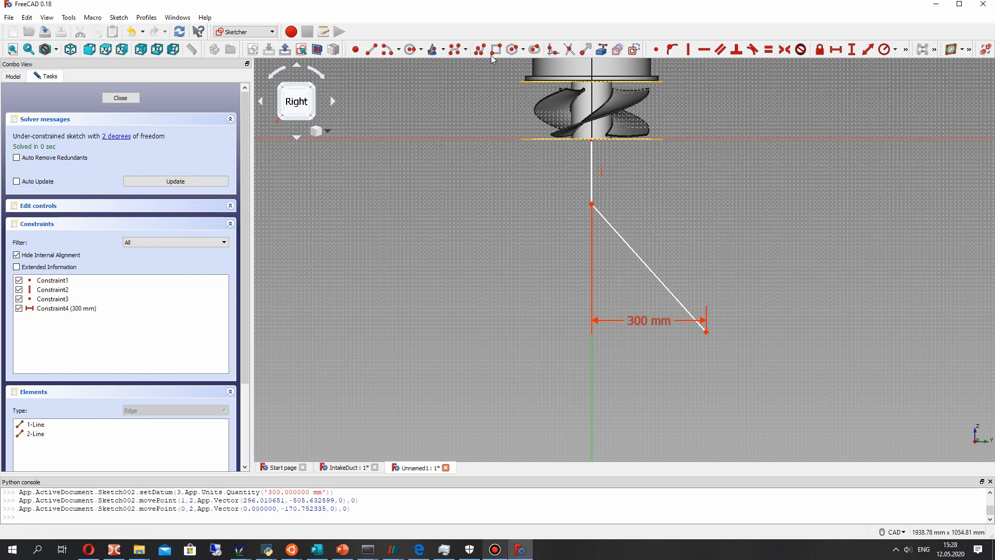
left_click(553, 49)
left_click(608, 223)
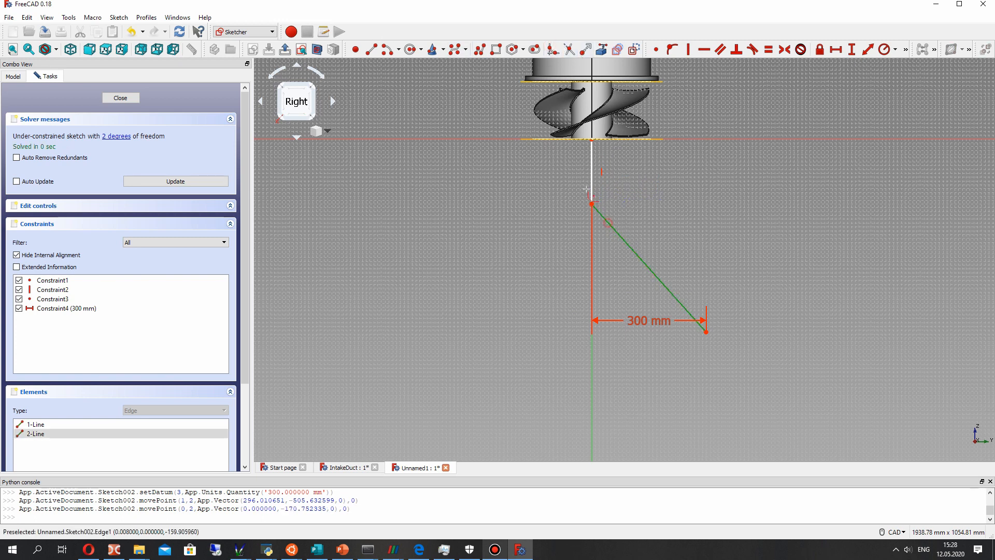
left_click(593, 183)
mouse_move(468, 120)
middle_mouse_down()
mouse_move(527, 129)
mouse_move(642, 194)
middle_mouse_up()
left_click_drag(612, 179, 612, 170)
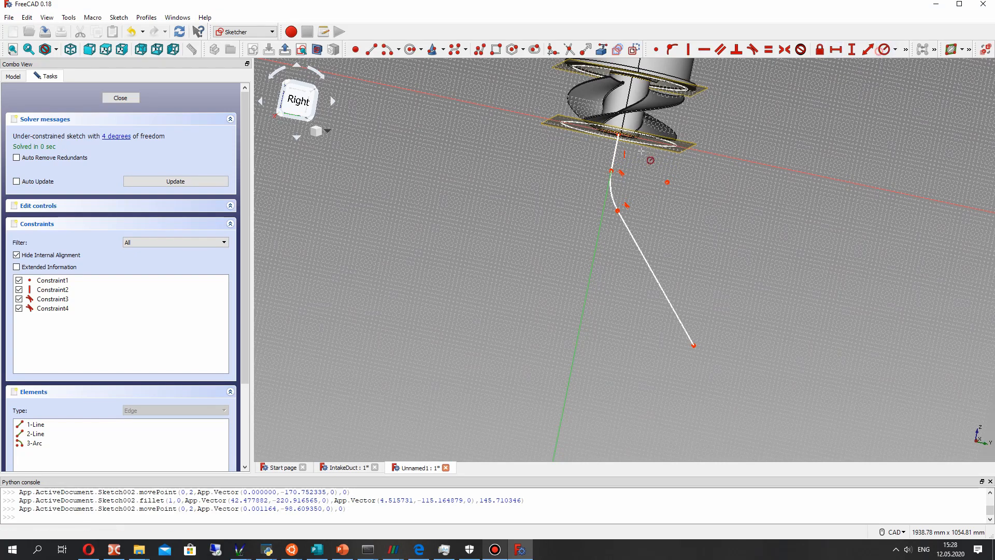
- Constrain the fillet arc's radius to 250 mm and reposition both arc ends and the path's free end
left_click(616, 203)
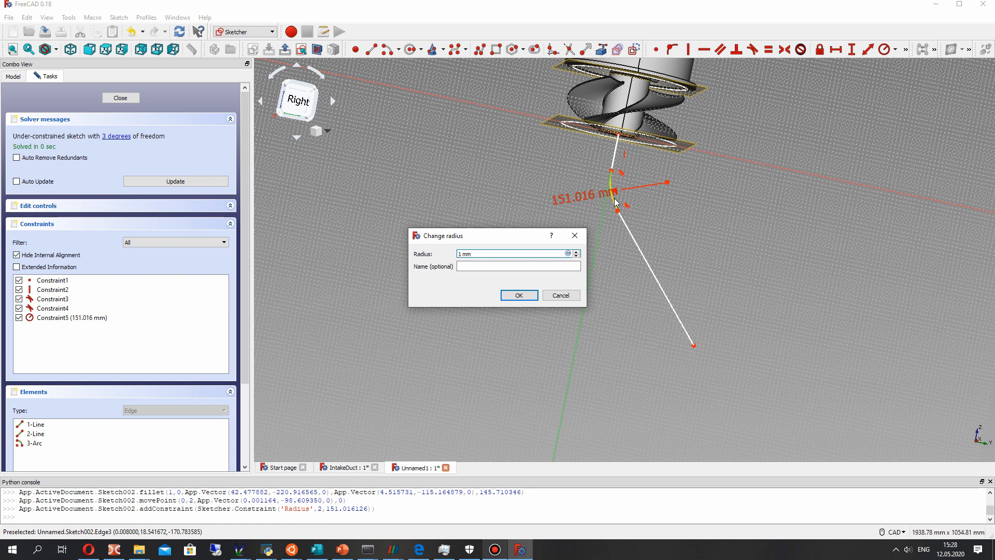
type("250")
key("Return")
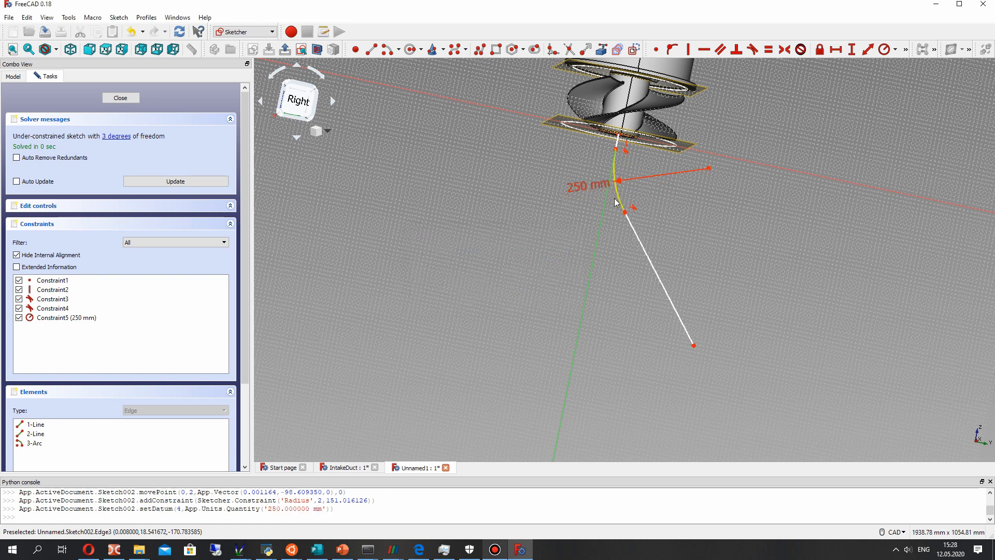
mouse_move(615, 156)
left_mouse_down()
mouse_move(615, 174)
mouse_move(613, 166)
left_mouse_up()
left_click_drag(624, 237, 624, 237)
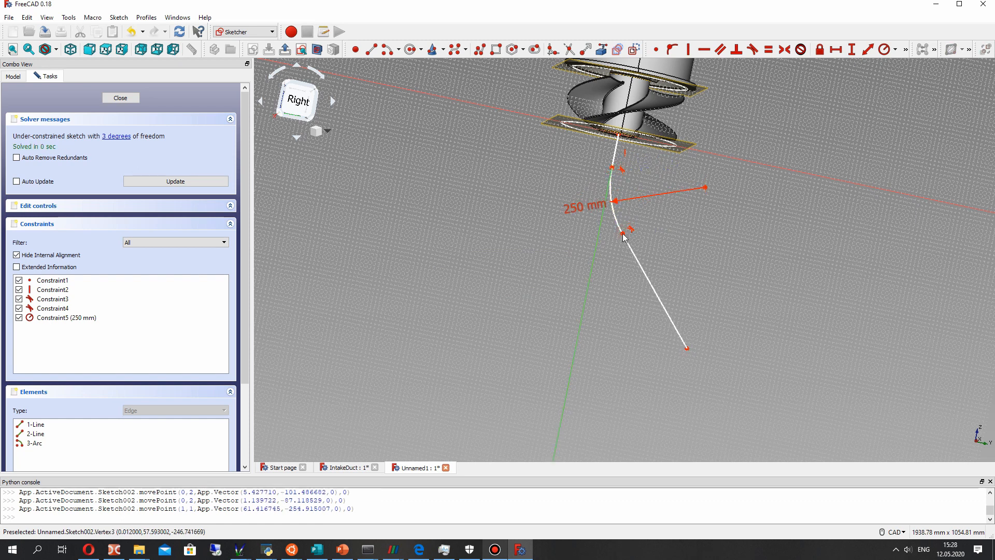
left_click_drag(688, 350, 690, 358)
- Constrain the horizontal distance from the origin to the path's free end to 300 mm, move that end farther down, and close the sketch
left_click(690, 359)
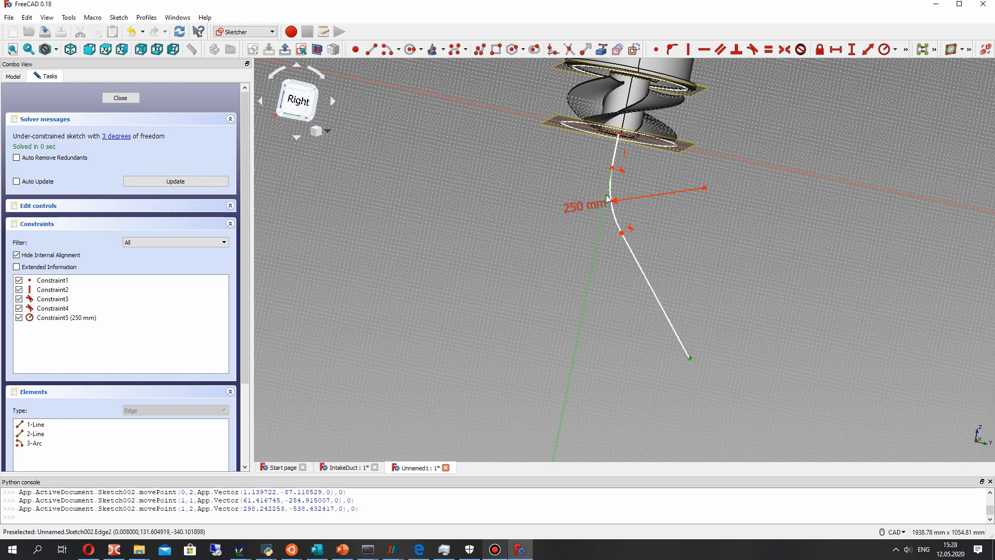
left_click(620, 135)
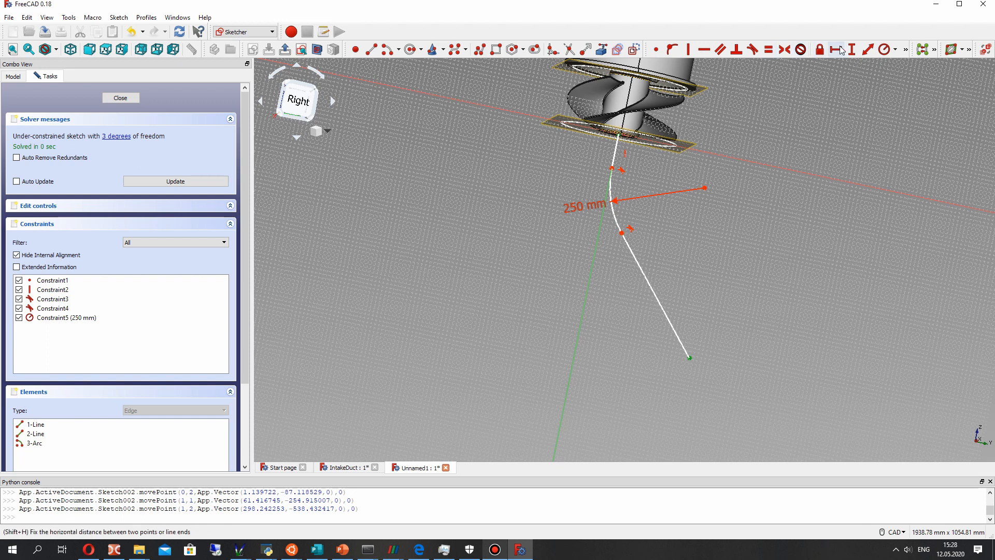
left_click(836, 49)
type("300")
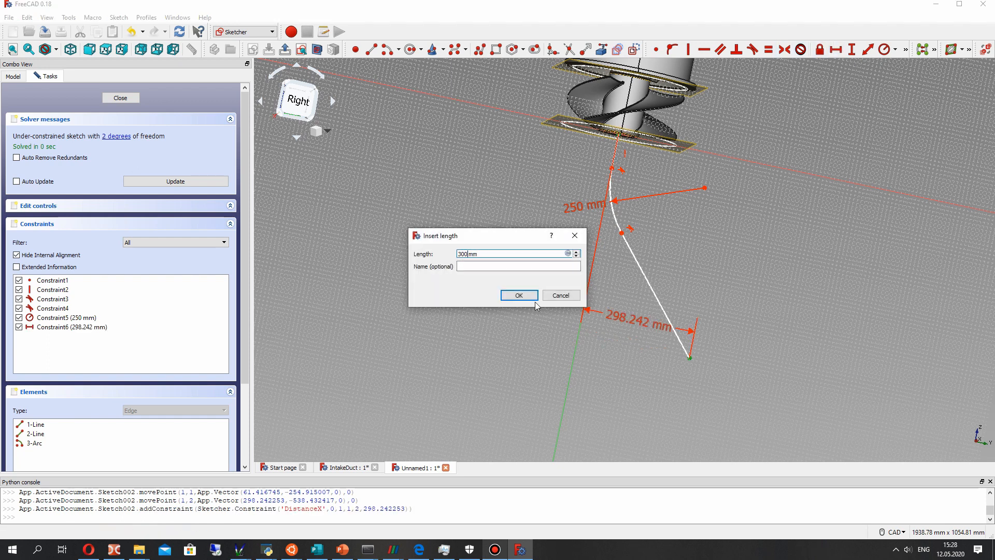
left_click(528, 298)
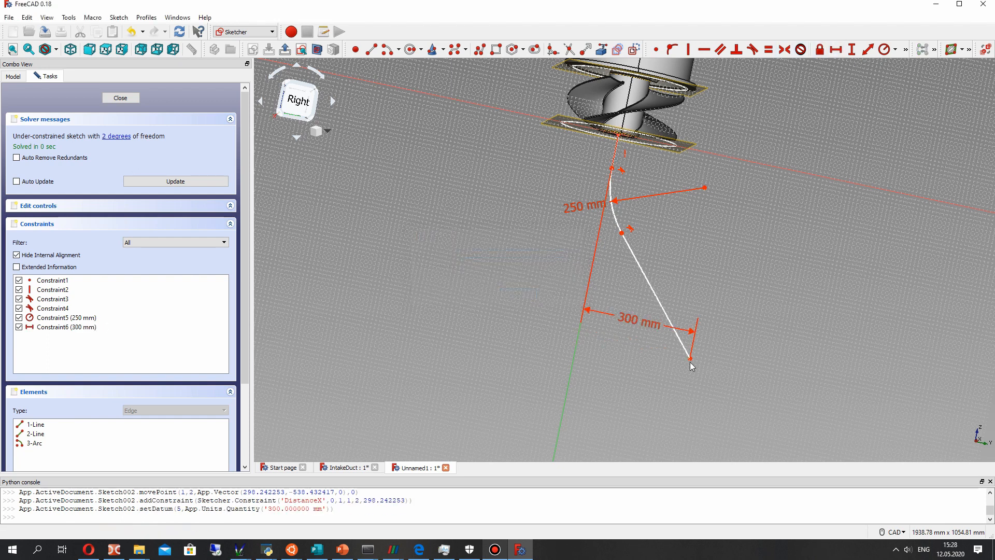
mouse_move(689, 355)
left_mouse_down()
mouse_move(685, 373)
mouse_move(689, 364)
left_mouse_up()
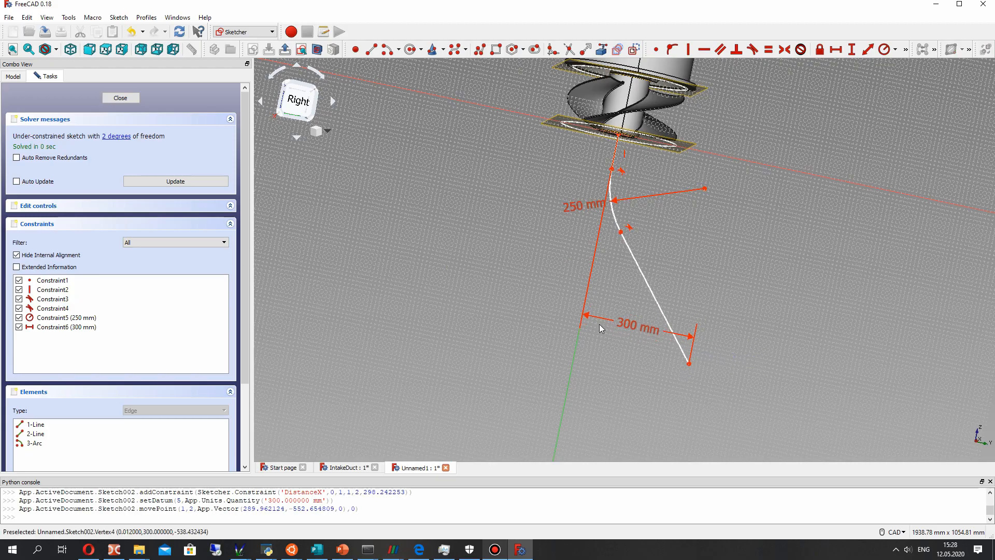
middle_click_drag(531, 249, 611, 317)
left_click(120, 98)
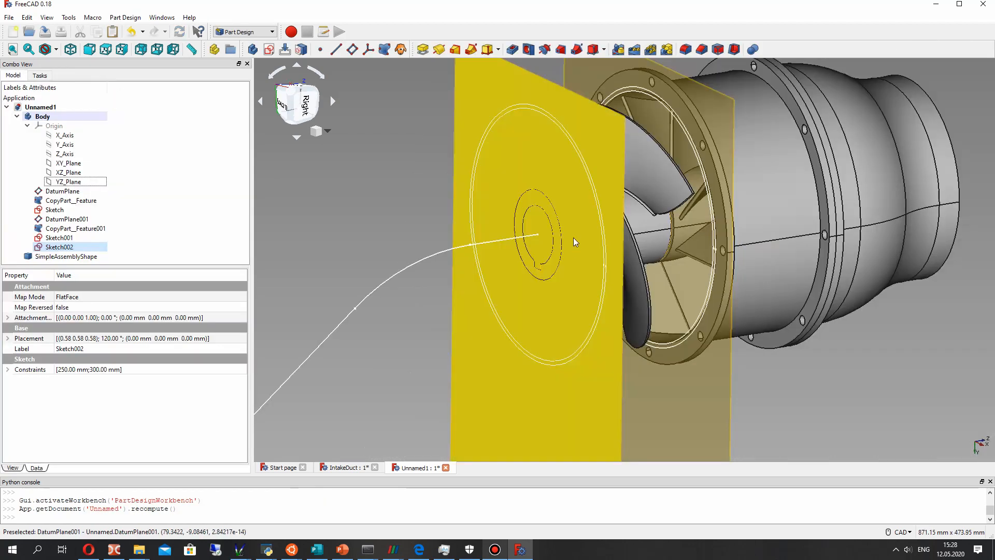
- Create a datum plane at the vertex joining the arc and slanted line, attached normal to the slanted edge
scroll(449, 281, "down", 3)
scroll(406, 294, "up", 2)
middle_click_drag(406, 295, 410, 244)
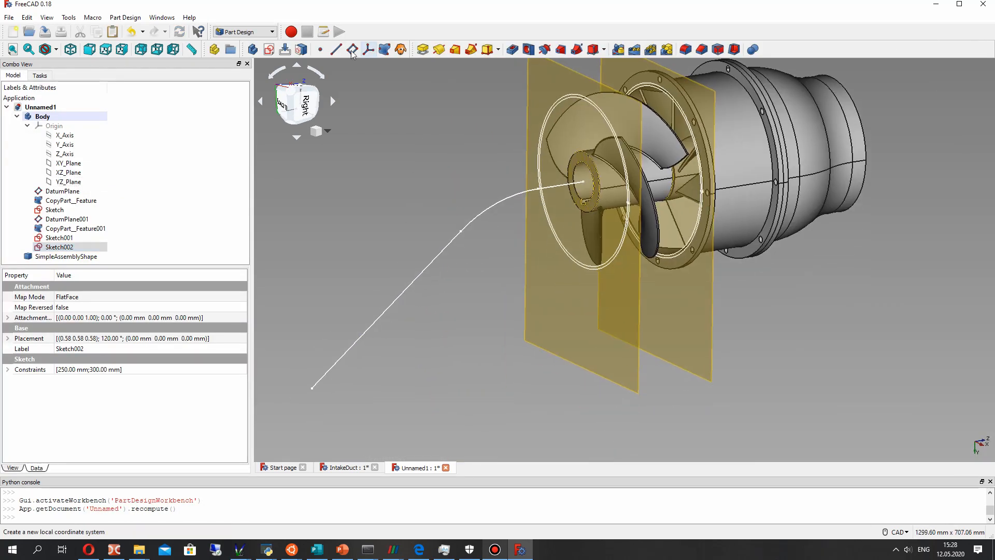
left_click(352, 50)
left_click(460, 231)
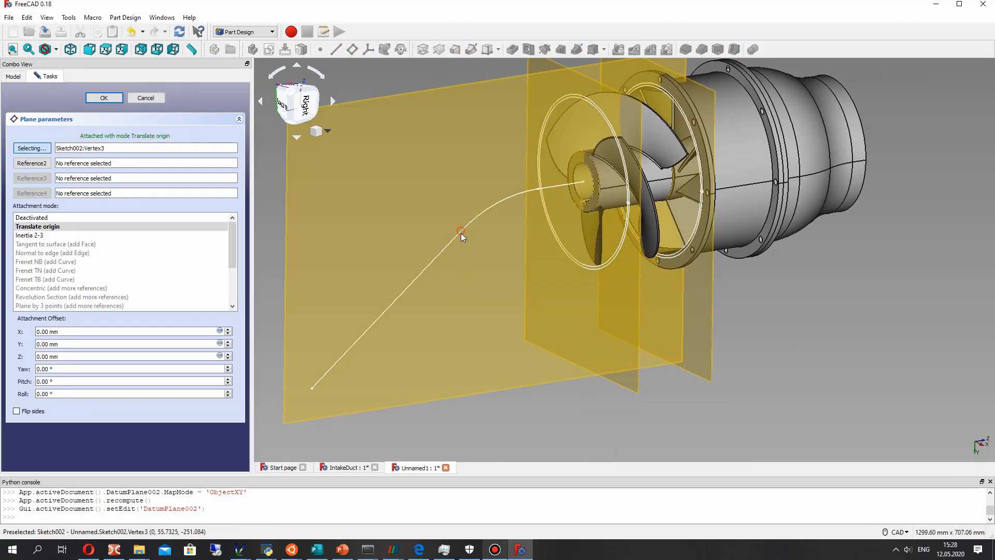
left_click(32, 163)
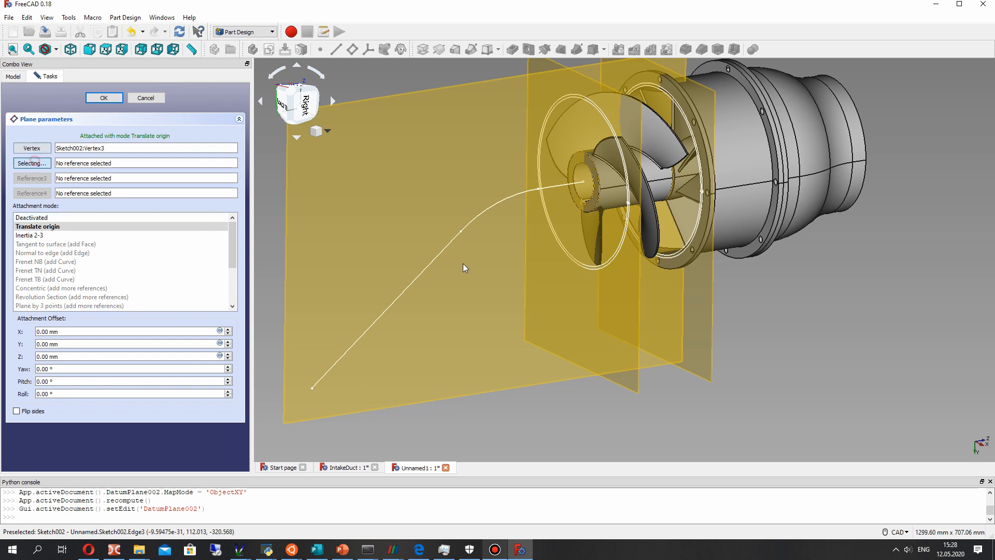
left_click(436, 257)
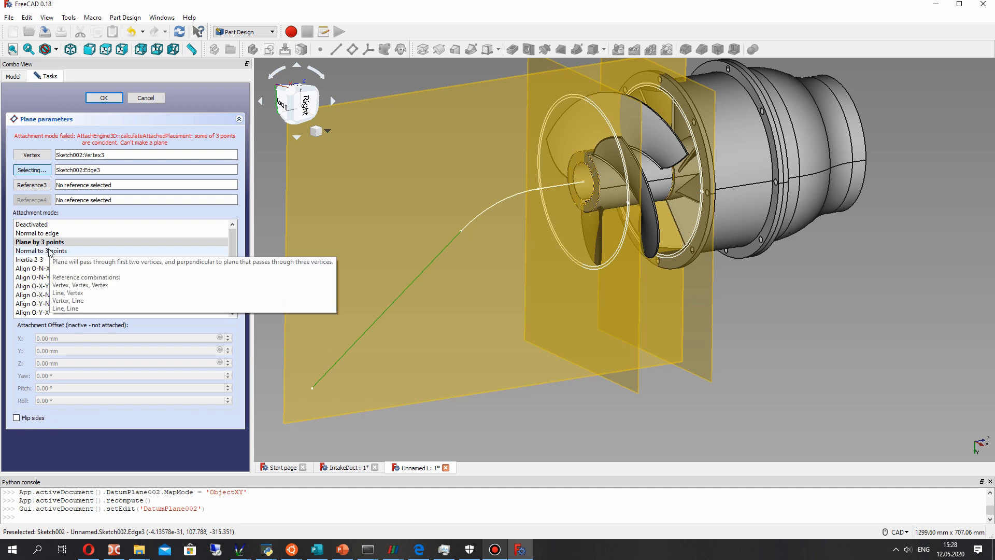
left_click(46, 234)
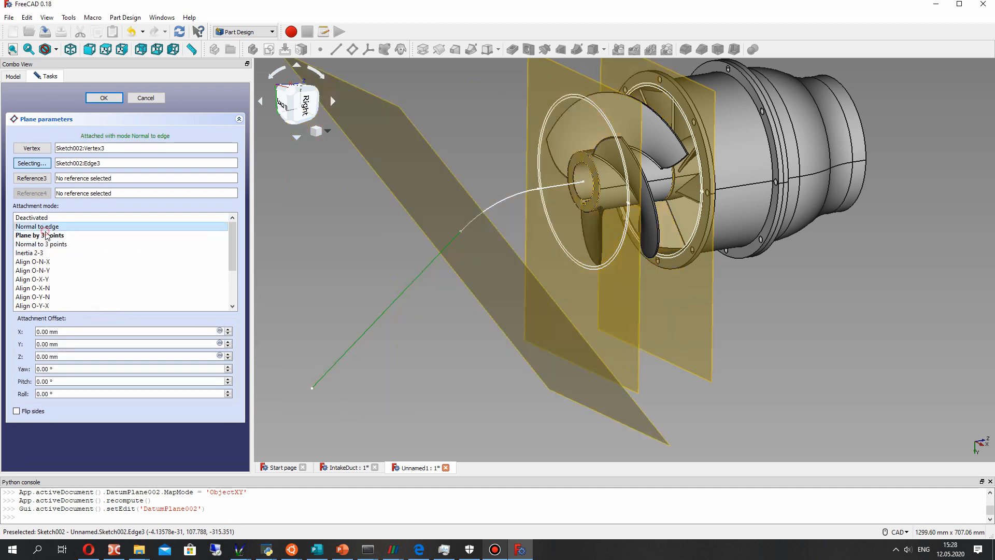
left_click(103, 98)
- Start a sketch on the datum plane normal to the slanted edge and draw two concentric circles, about 76 and 154 mm in radius, at the origin
left_click(57, 256)
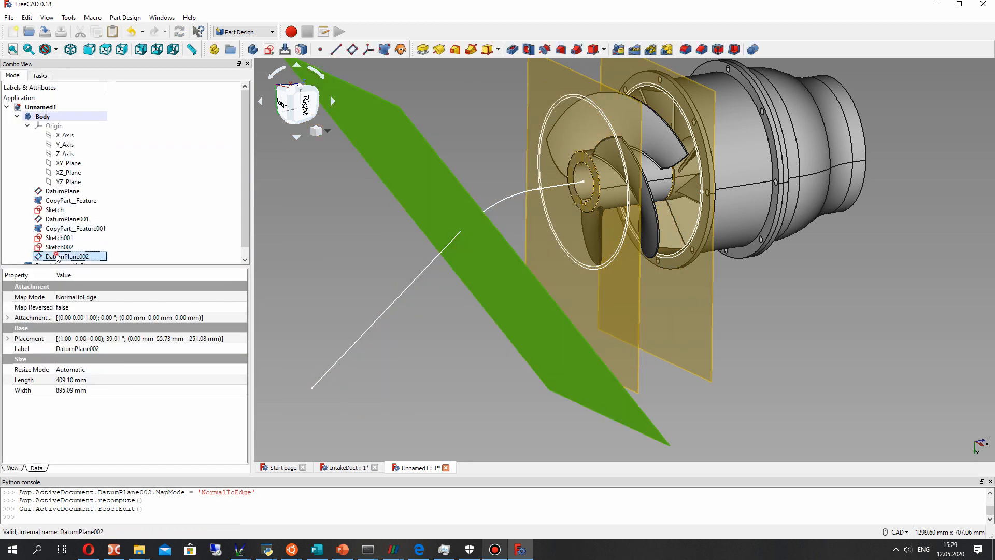
right_click(57, 256)
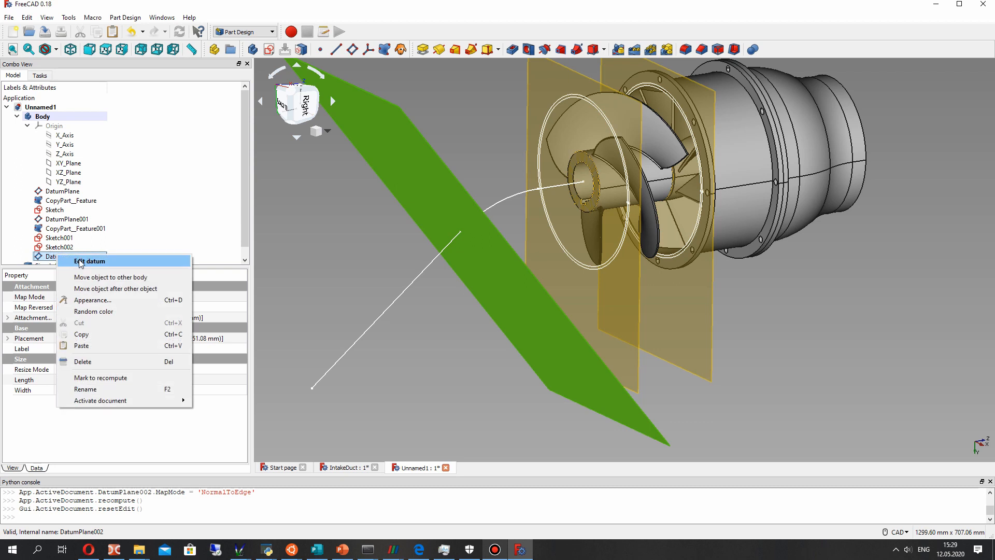
left_click(264, 46)
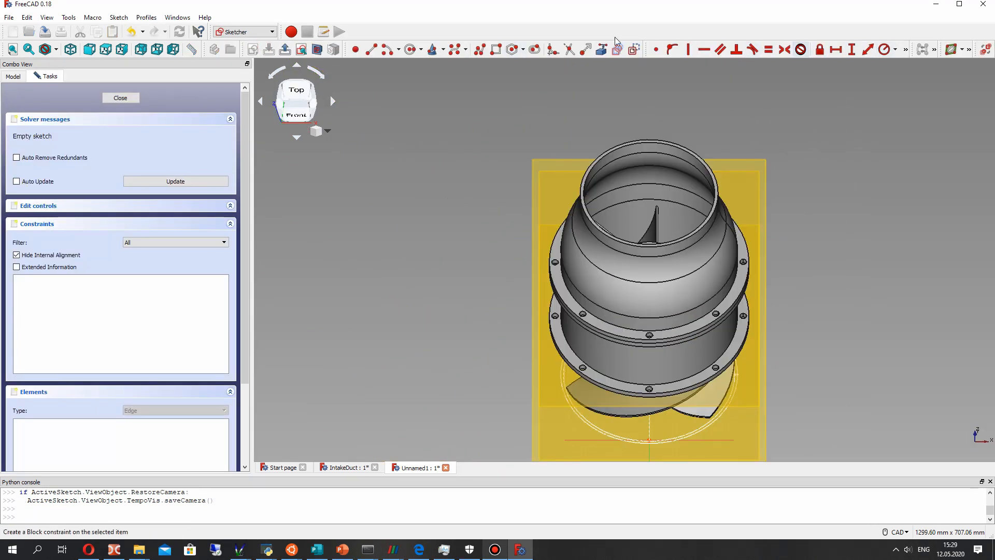
left_click(412, 51)
middle_click_drag(636, 272, 621, 106)
middle_click_drag(634, 273, 635, 381)
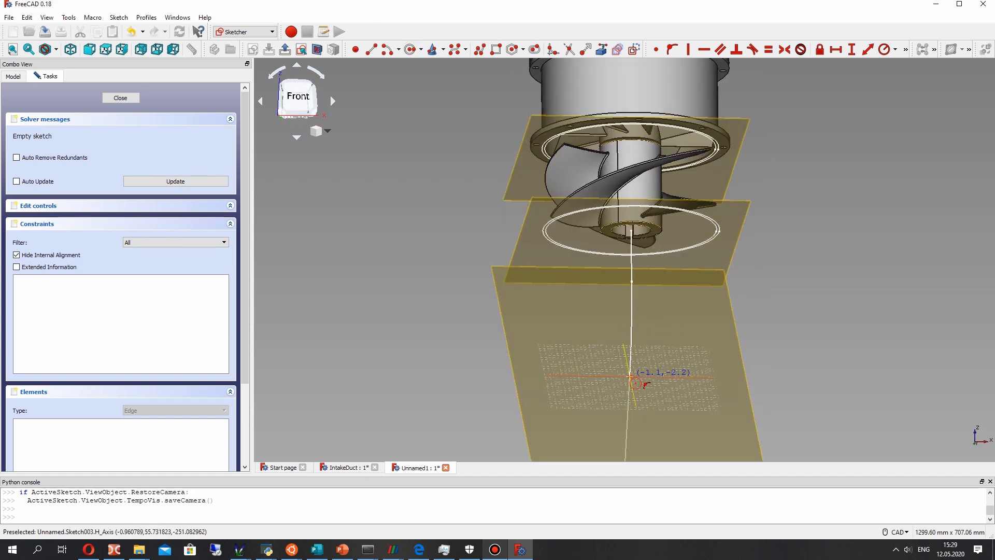
scroll(635, 380, "up", 5)
middle_click_drag(629, 372, 637, 352)
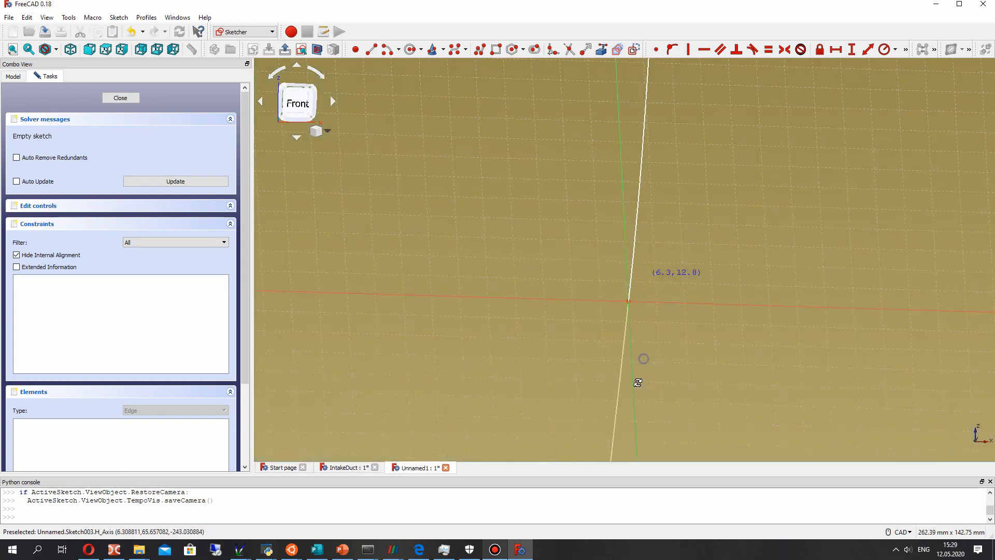
left_click(630, 308)
left_click(784, 217)
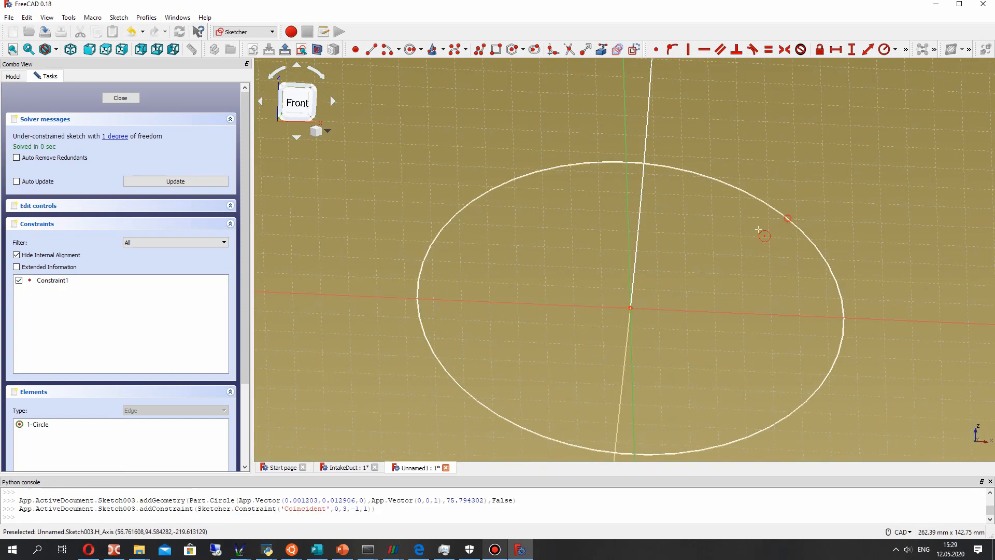
left_click(631, 308)
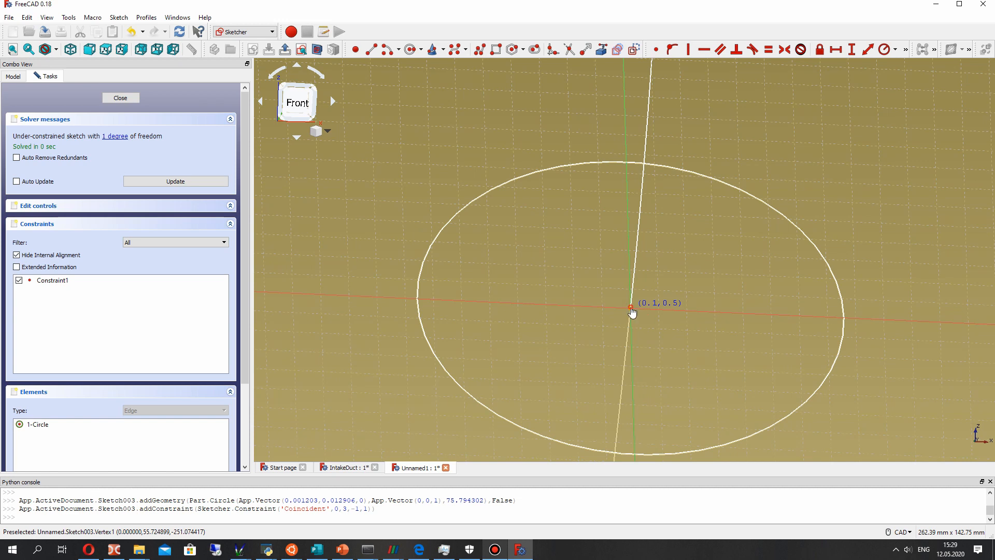
left_click(969, 143)
- Constrain the two concentric circles' radii to 150 mm and 155 mm and close the sketch
scroll(812, 234, "down", 4)
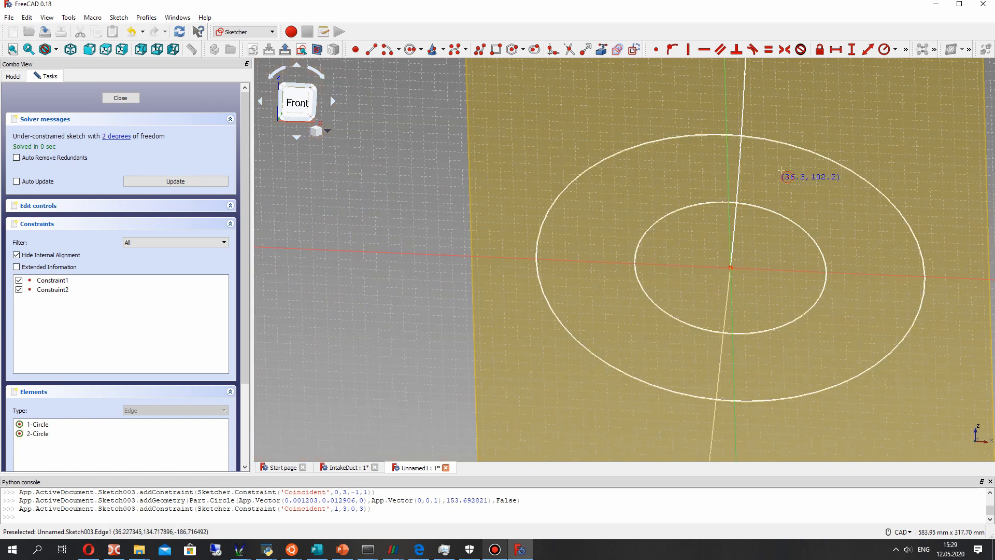
left_click(789, 218)
type("150")
key("Return")
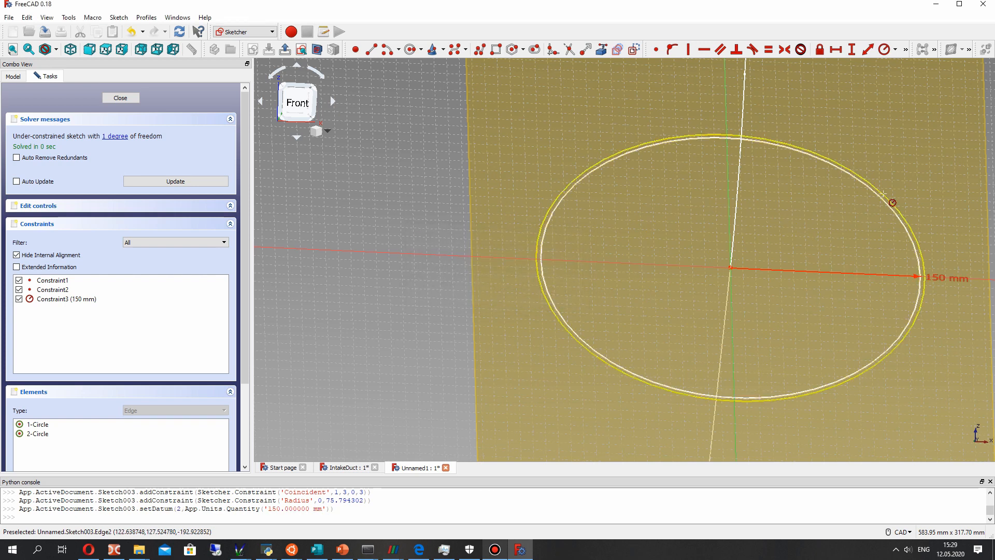
left_click(884, 195)
type("155")
key("Return")
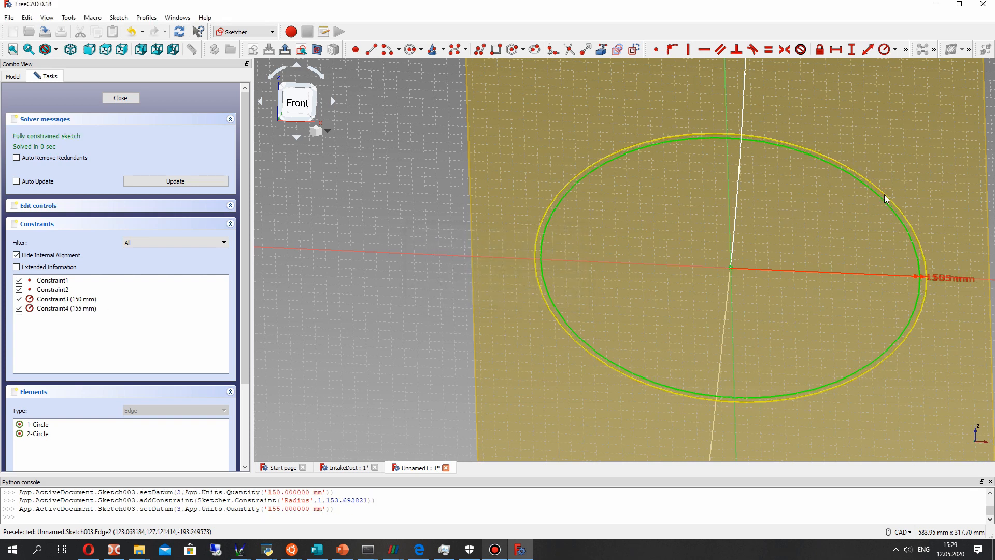
left_click(120, 98)
mouse_move(471, 210)
middle_mouse_down()
mouse_move(615, 194)
mouse_move(667, 201)
mouse_move(577, 213)
mouse_move(630, 198)
mouse_move(523, 274)
mouse_move(540, 298)
mouse_move(443, 216)
middle_mouse_up()
scroll(629, 198, "down", 4)
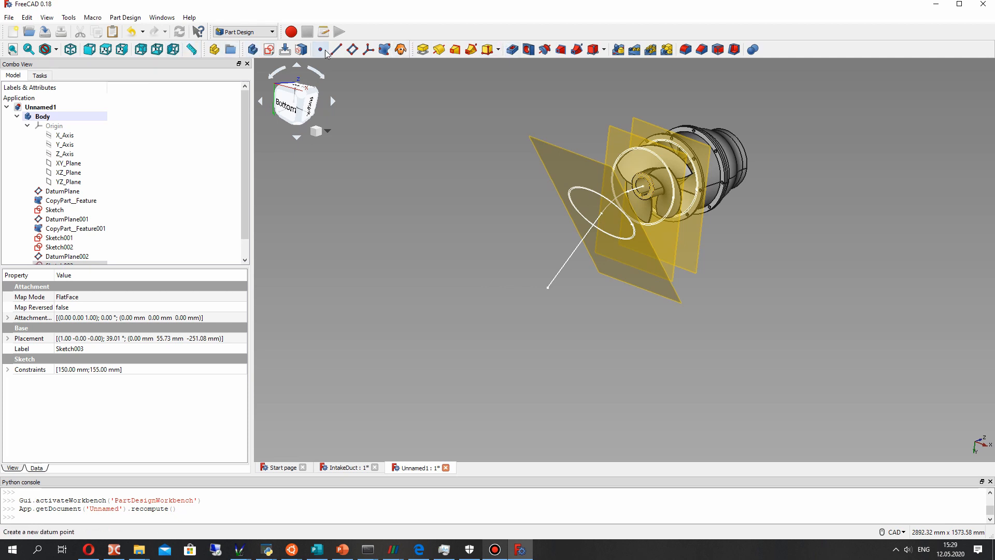
left_click(352, 48)
left_click(133, 97)
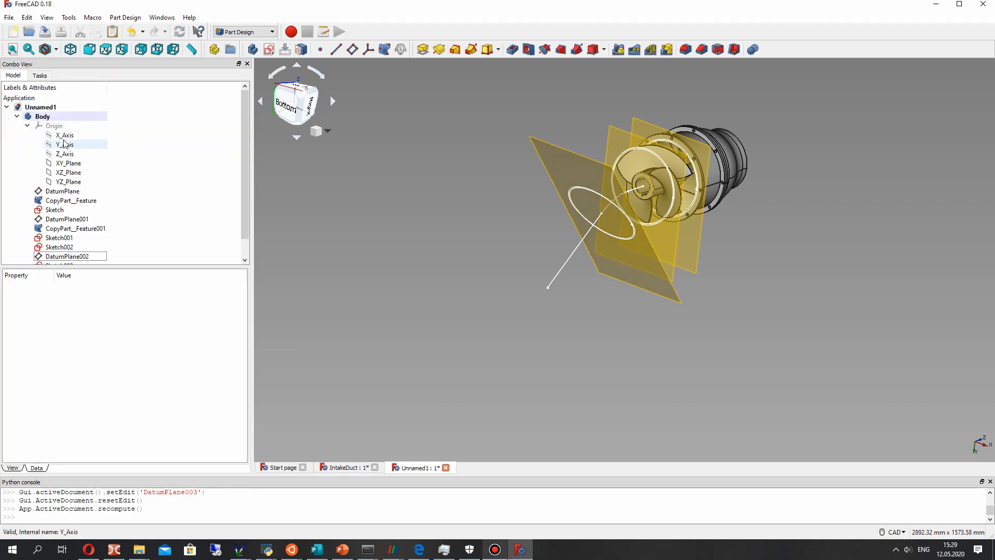
- Create a datum plane attached to the XZ plane in Plane face mode with a Z offset of -300 mm
left_click(93, 174)
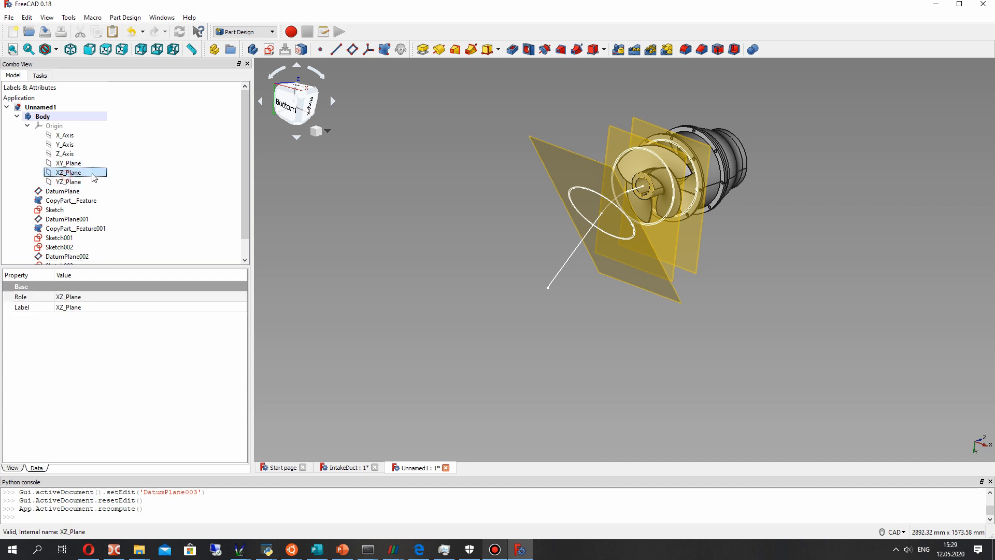
left_click(354, 49)
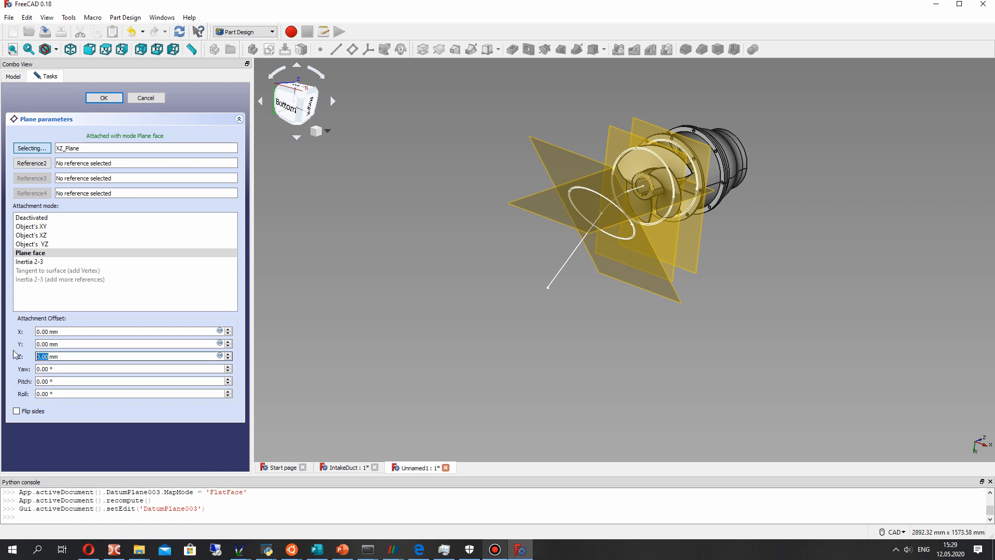
type("2")
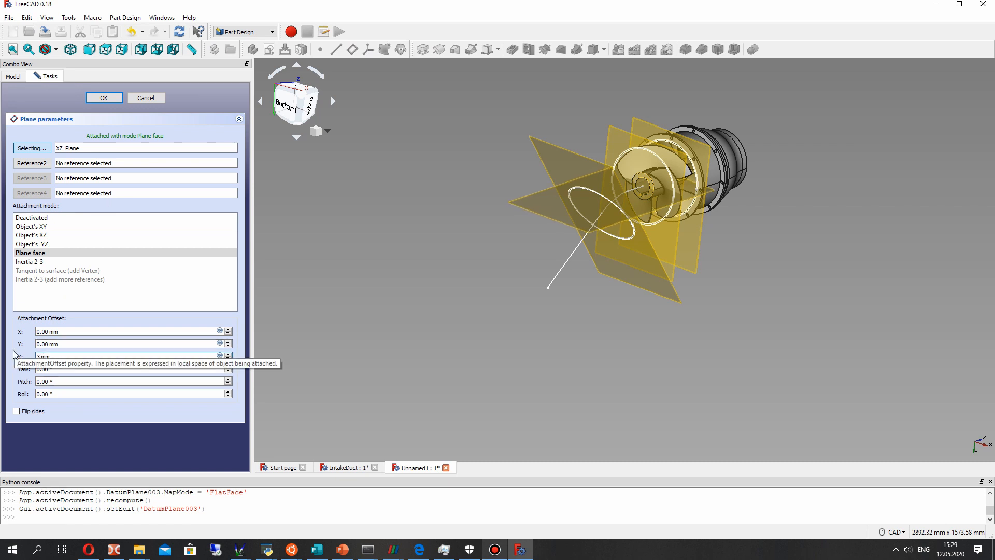
type("00")
left_click(38, 356)
type("-")
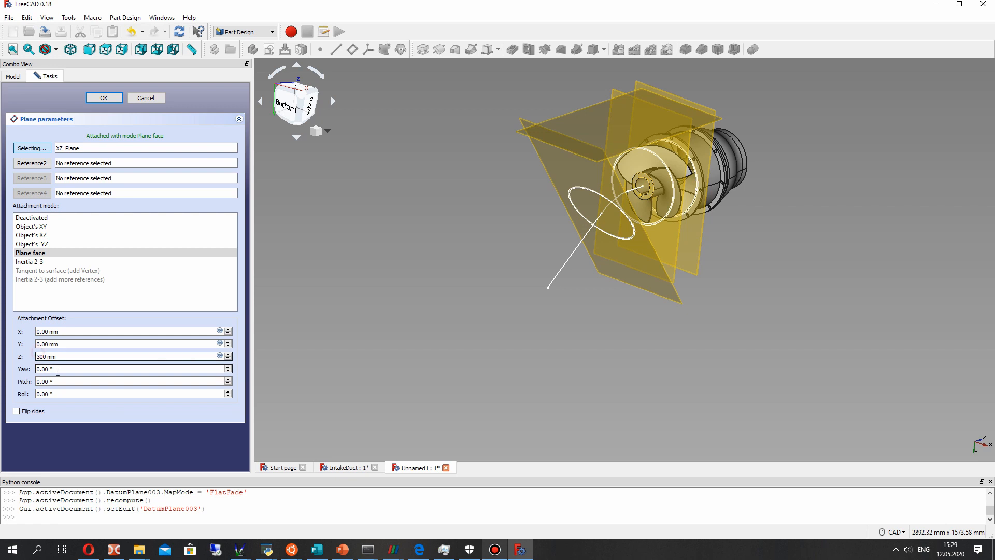
middle_click_drag(588, 284, 534, 269)
scroll(482, 288, "up", 5)
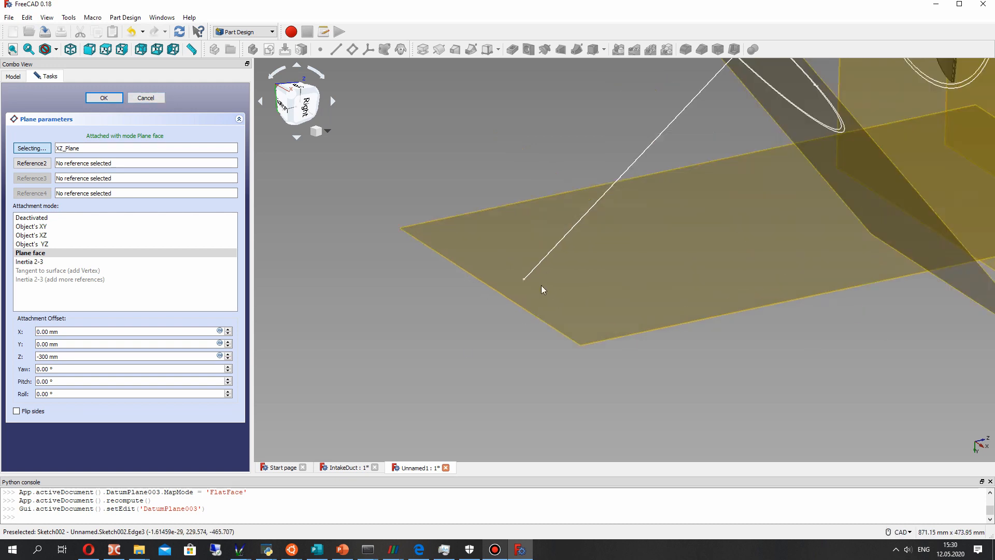
left_click(103, 98)
- Start a sketch on the offset horizontal datum plane and draw two nested rectangles around the path's free end
scroll(689, 266, "down", 3)
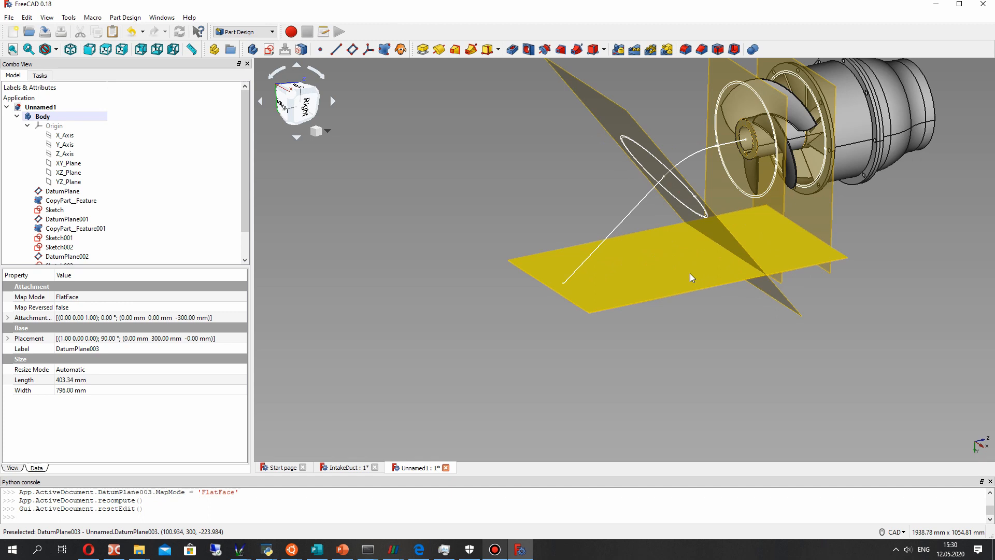
left_click(690, 275)
scroll(690, 274, "up", 2)
left_click(270, 50)
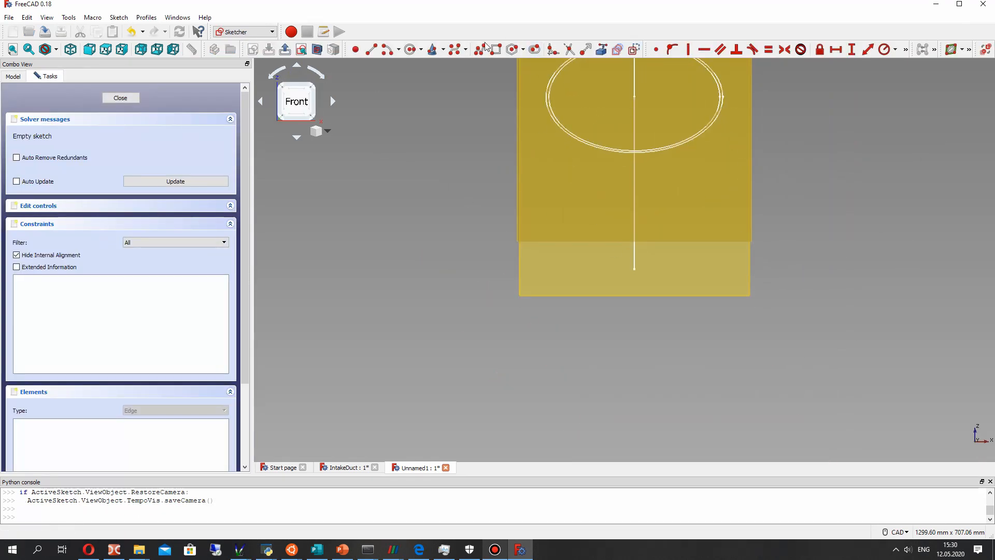
left_click(549, 362)
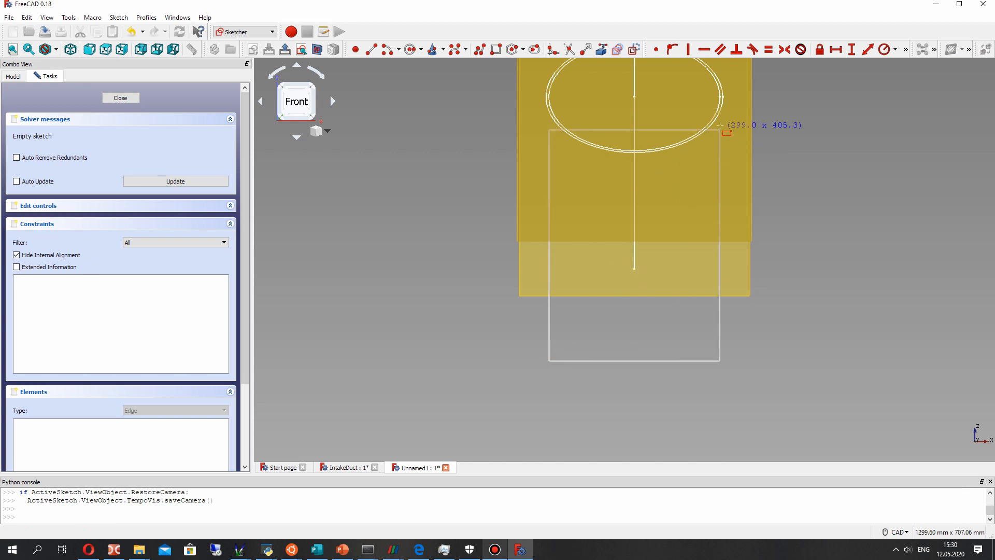
left_click(717, 108)
left_click(528, 378)
left_click(736, 94)
- Fillet all four corners of the inner rectangle with radii of about 33 to 41 mm
scroll(735, 273, "up", 2)
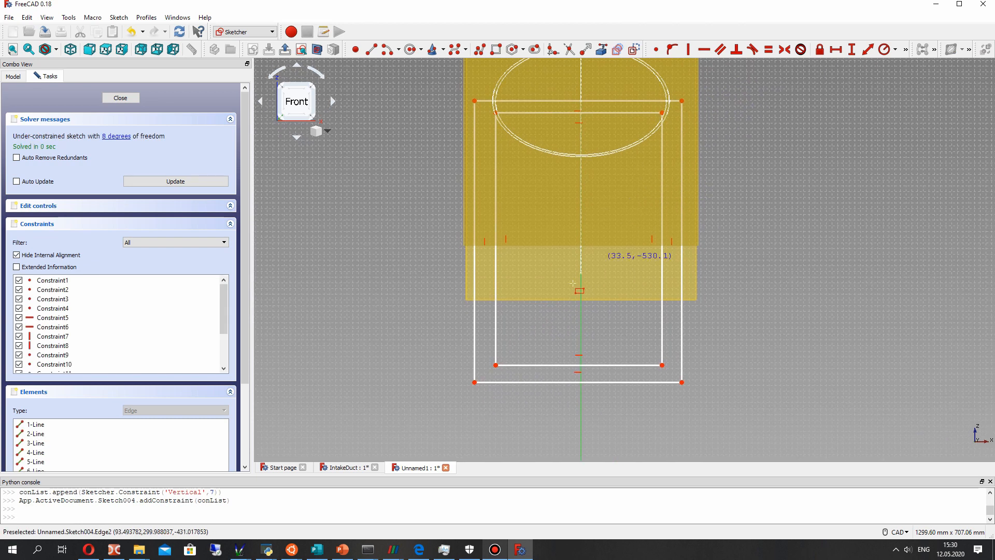
scroll(580, 267, "down", 2)
scroll(559, 266, "up", 1)
scroll(560, 266, "down", 1)
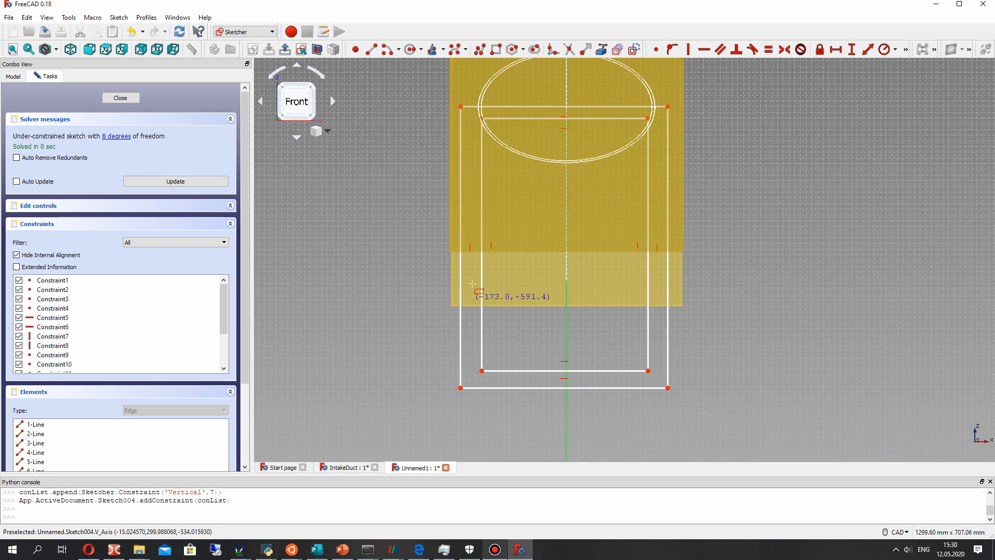
left_click(553, 49)
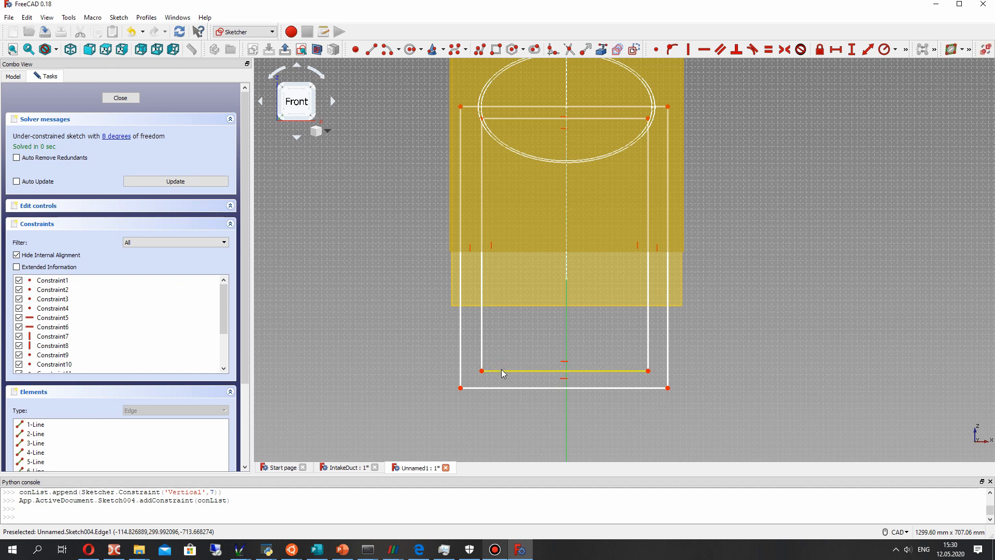
left_click(553, 49)
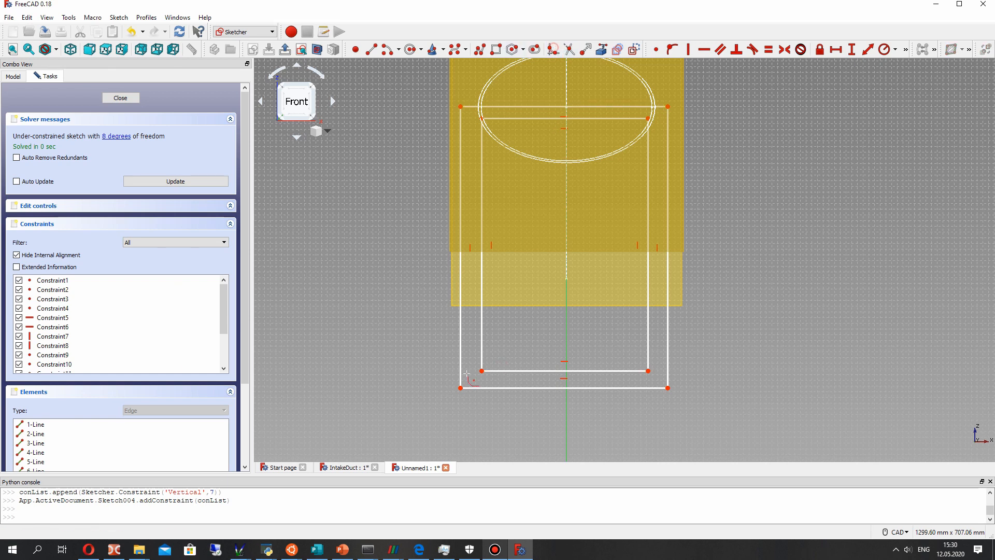
left_click(501, 371)
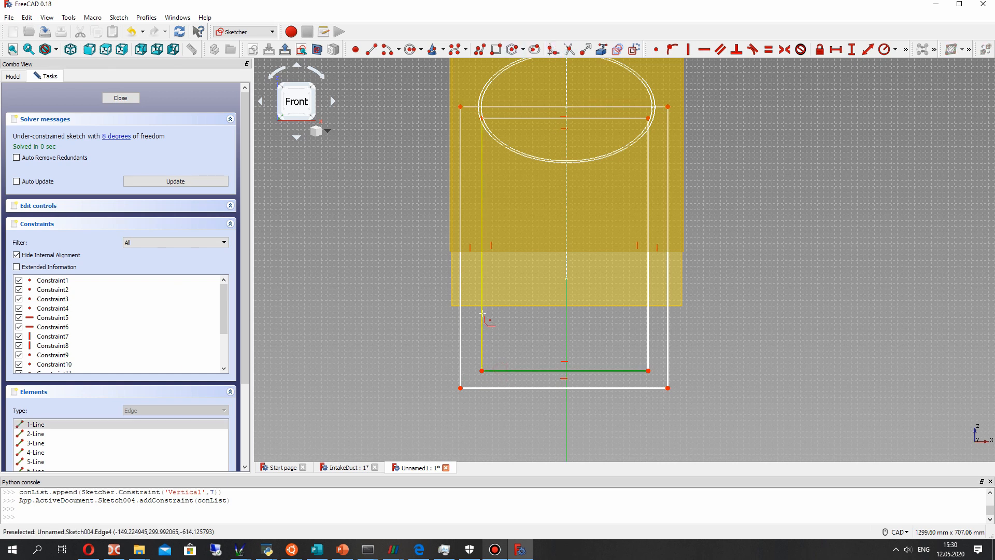
left_click(482, 312)
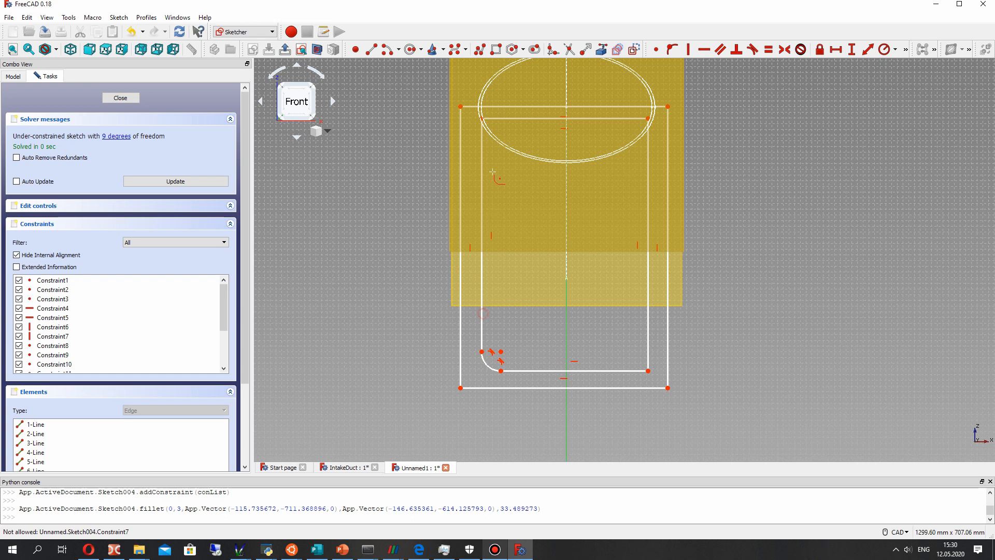
left_click(515, 119)
left_click(625, 118)
left_click(648, 143)
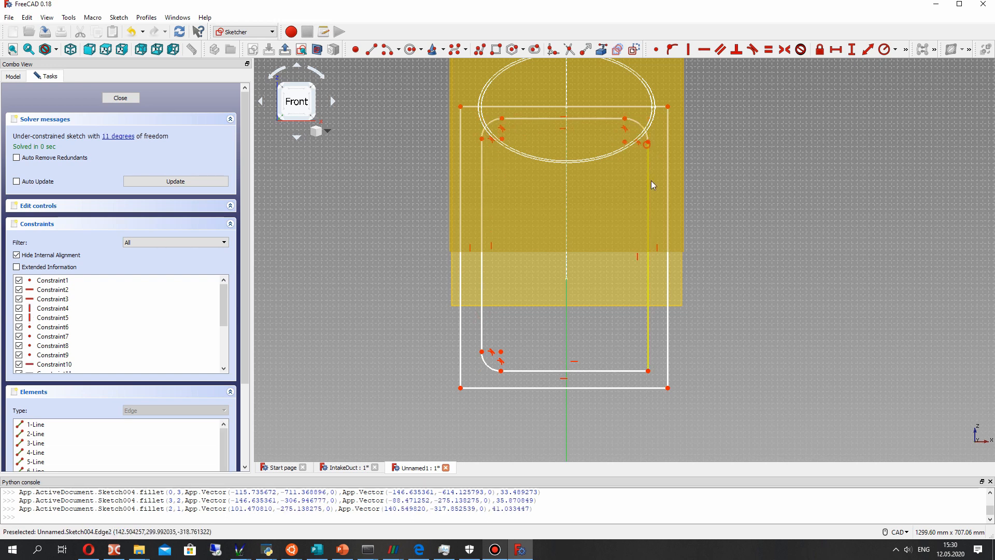
left_click(649, 351)
left_click(636, 371)
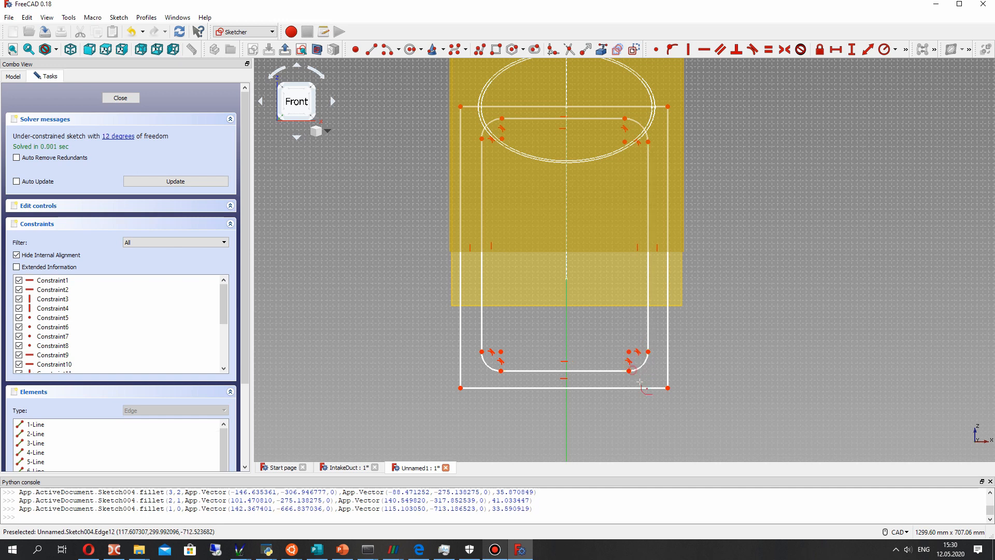
- Fillet all four corners of the outer rectangle with radii of about 24 to 50 mm
left_click(668, 364)
left_click(668, 126)
left_click(640, 108)
left_click(489, 107)
left_click(461, 139)
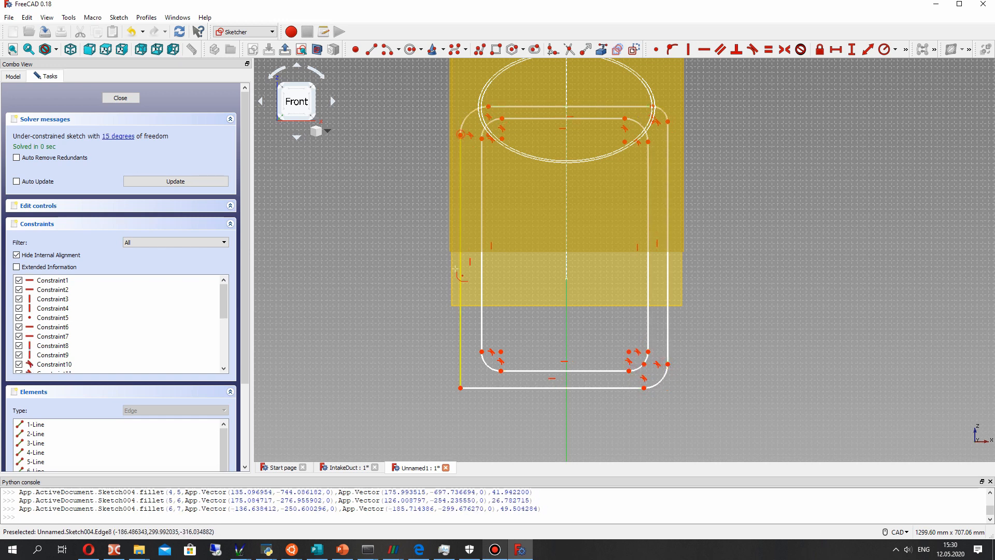
left_click(461, 387)
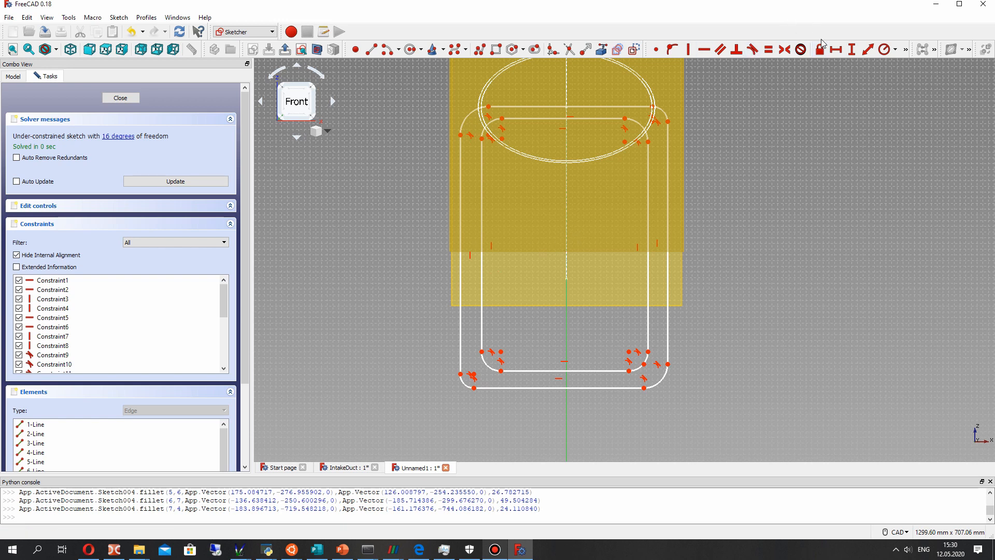
- Constrain the horizontal gap between the two rectangles' right sides to 10 mm and move the dimension outside the profile
left_click(649, 142)
left_click(669, 121)
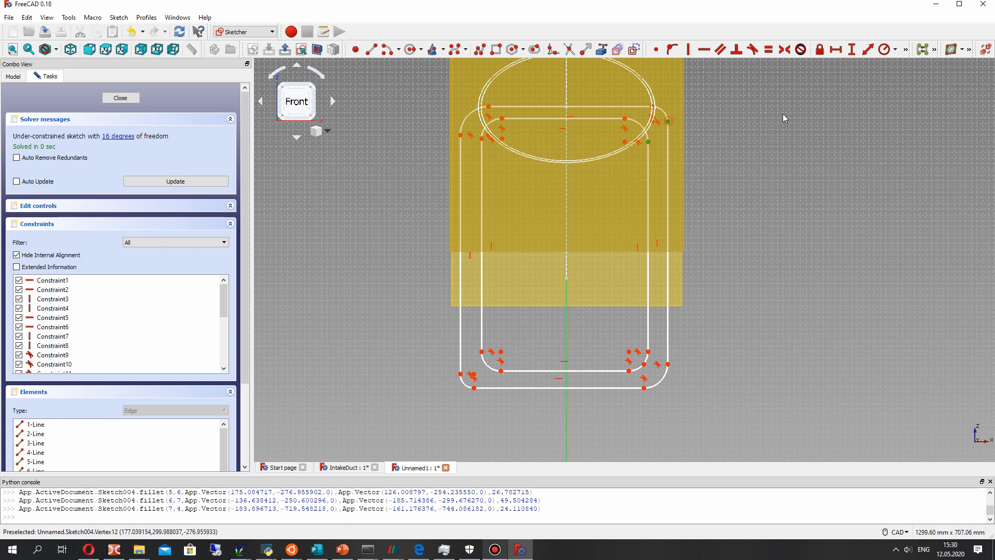
left_click(836, 50)
type("10")
key("Return")
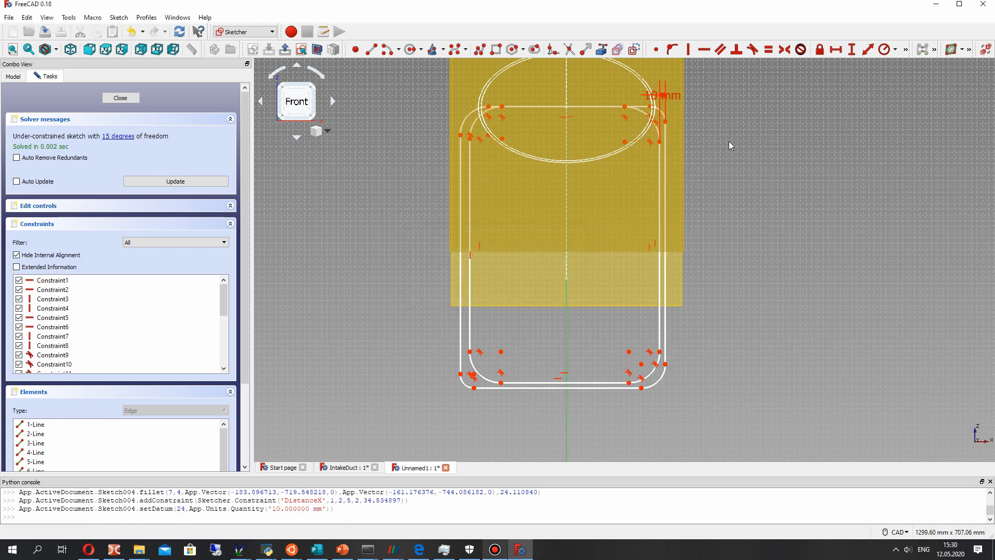
left_click_drag(663, 96, 735, 222)
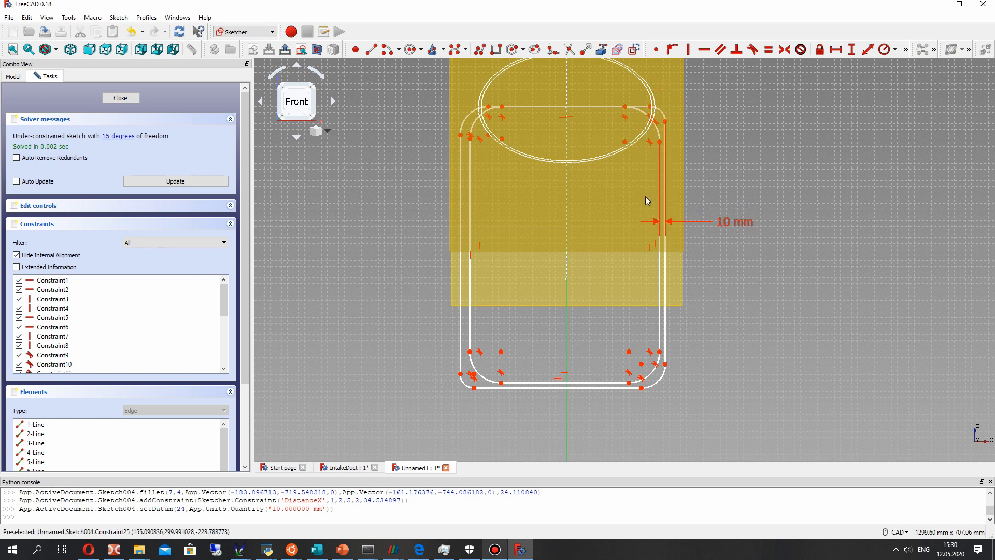
- Lower the inner rectangle's top edge, constrain the horizontal gap between both rectangles' left sides to 10 mm, and move that dimension outside the profile
left_click_drag(501, 107, 506, 125)
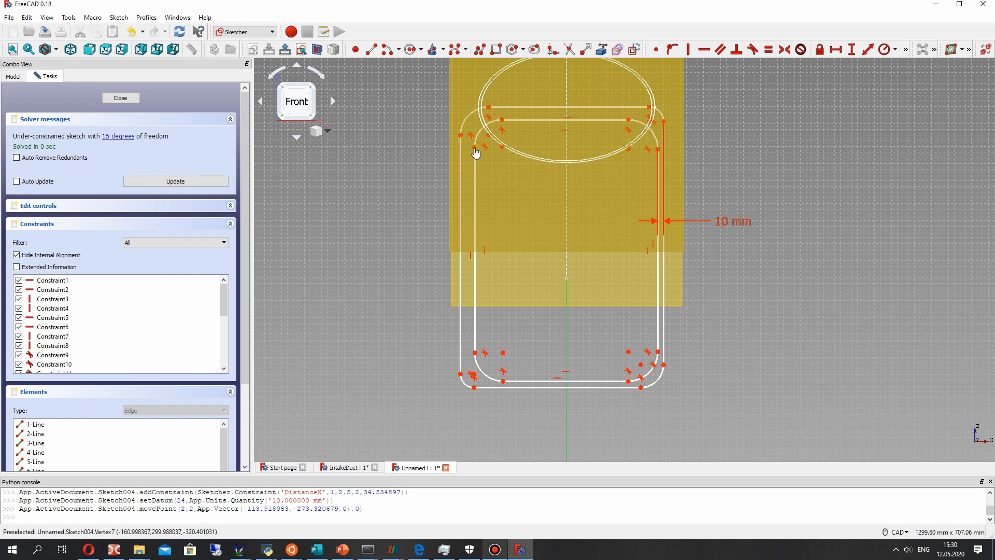
left_click(461, 135)
left_click(836, 49)
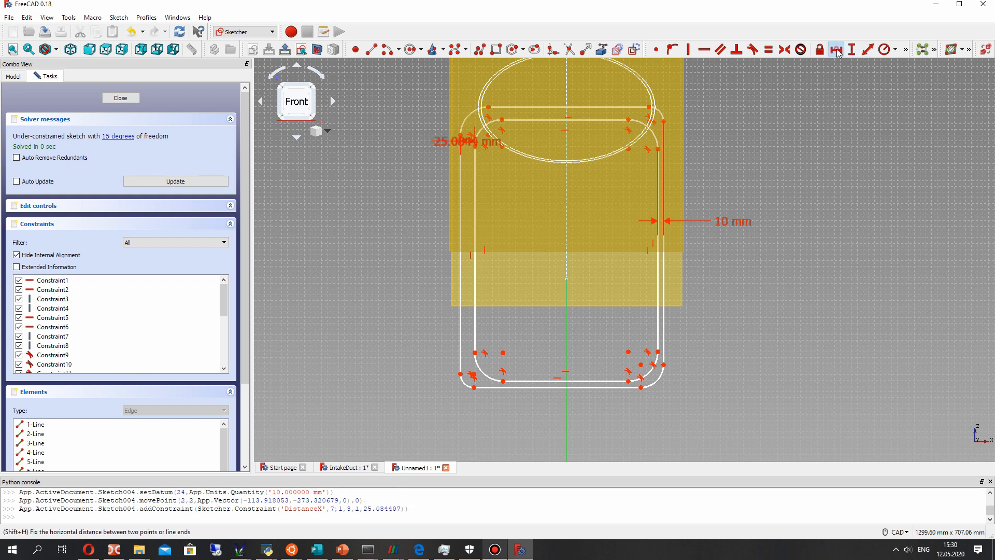
type("10")
key("Return")
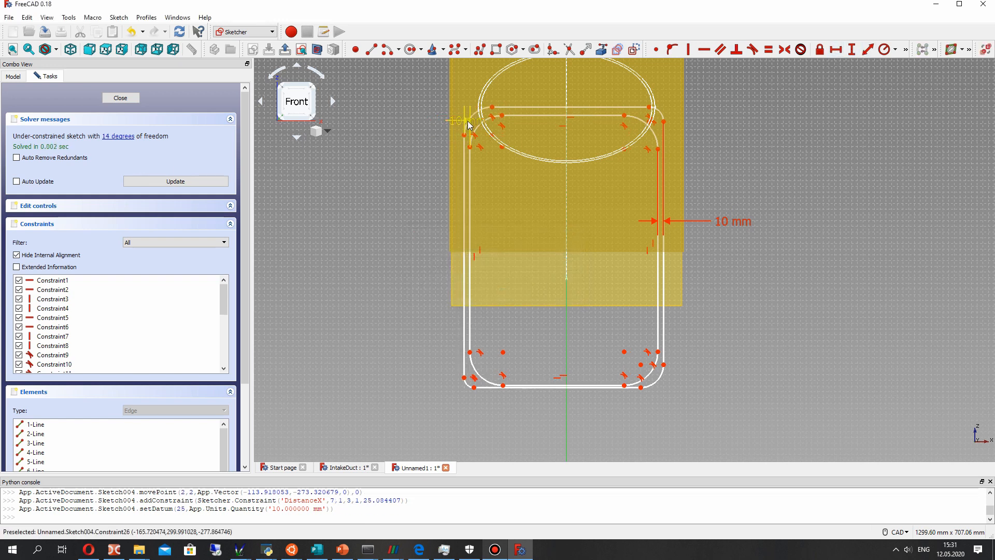
left_click_drag(417, 210, 412, 198)
- Separate the two rectangles' bottom edges, constrain the vertical gap between them to 10 mm, and place the dimension below the profile
mouse_move(503, 386)
left_mouse_down()
mouse_move(502, 362)
mouse_move(492, 386)
left_mouse_up()
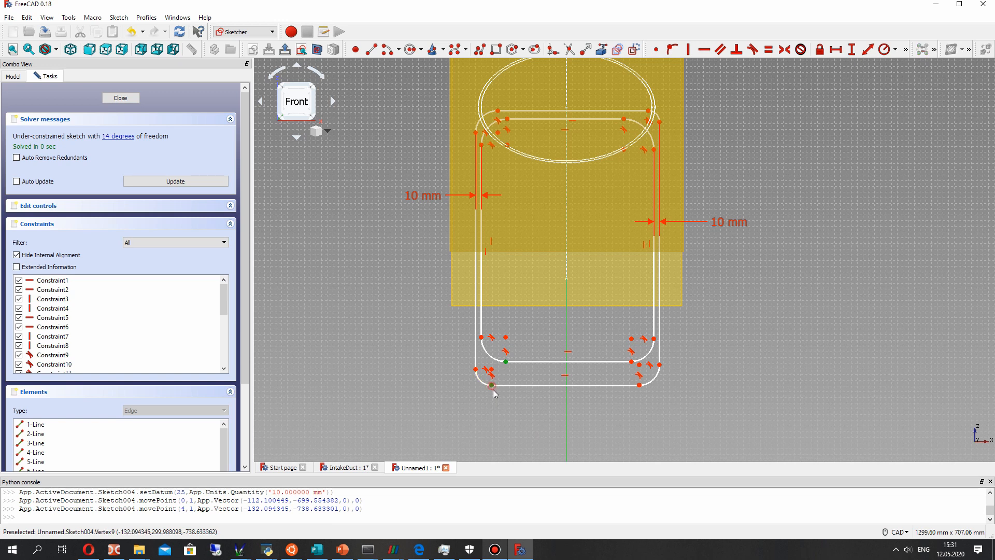
left_click(852, 49)
type("10")
key("Return")
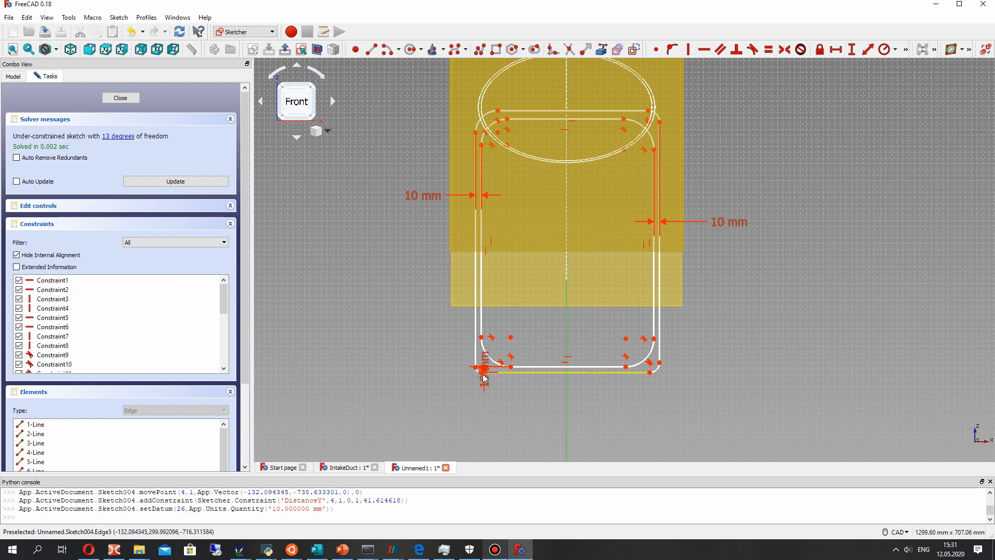
left_click_drag(482, 373, 545, 423)
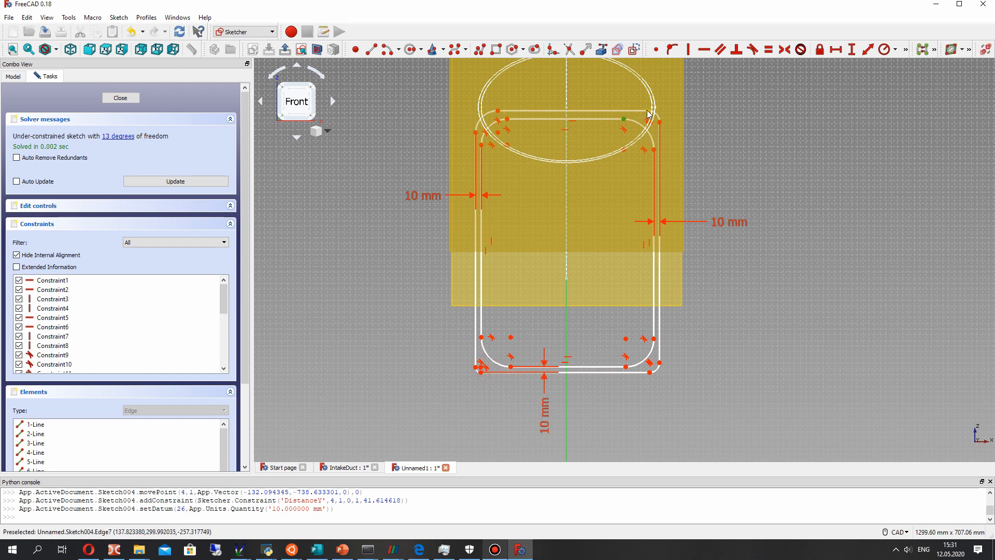
- Constrain the vertical gap between the two rectangles' top edges to 10 mm and move both vertical gap dimensions to the sides of the profile
left_click(848, 51)
type("10")
key("Return")
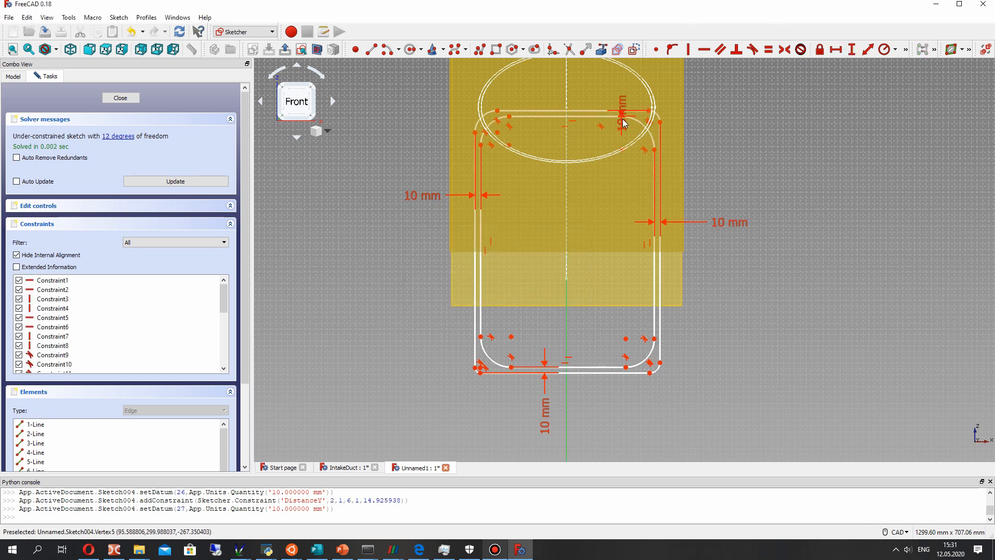
left_click_drag(623, 121, 730, 169)
left_click_drag(550, 409, 389, 419)
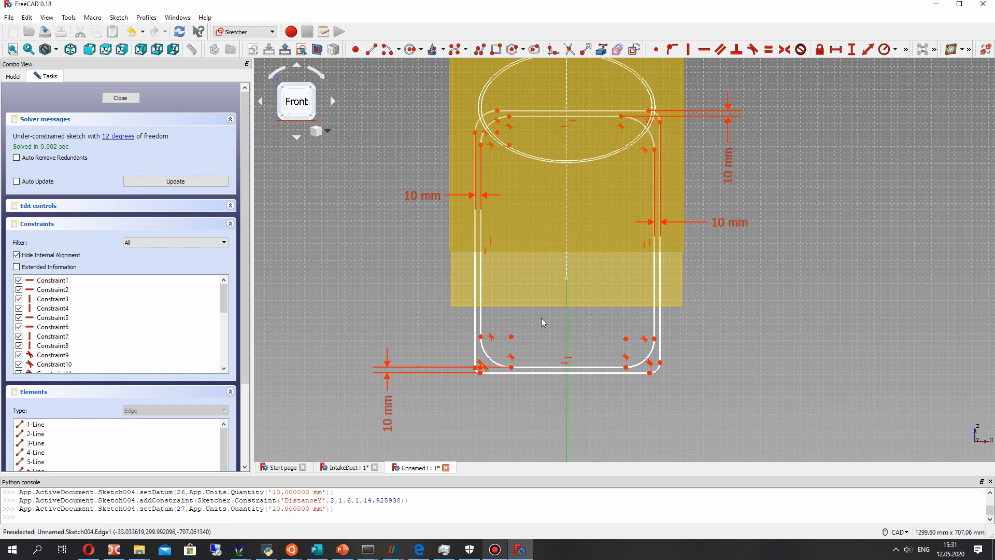
- Move the outer rectangle's bottom edge down and constrain the radius of its upper-left corner arc to 80 mm
left_click_drag(637, 377, 650, 383)
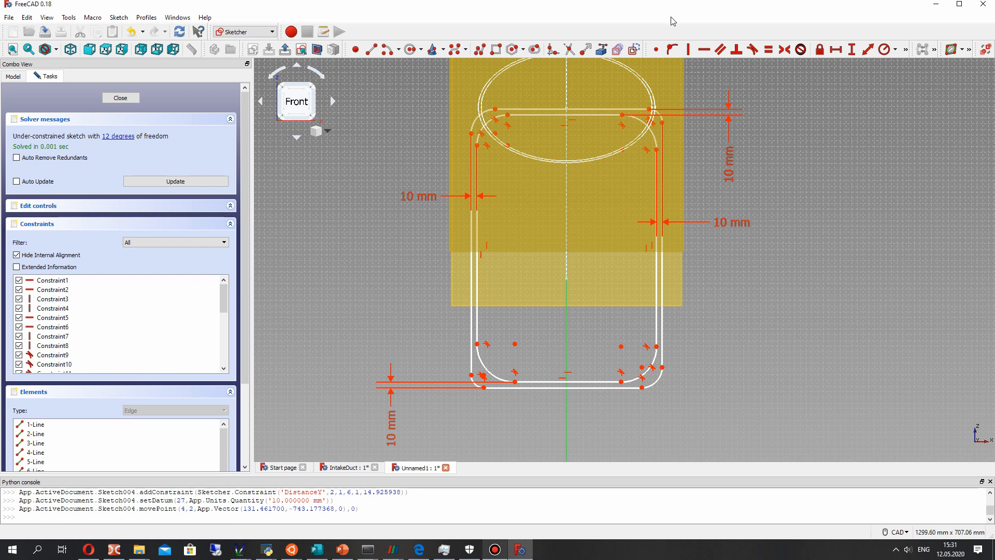
left_click(486, 124)
left_click(883, 51)
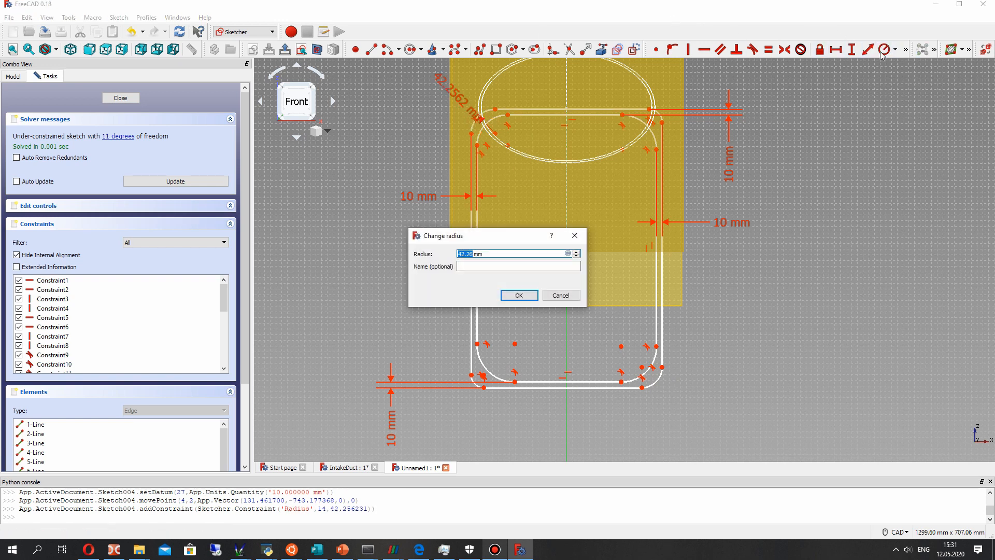
type("80")
key("Return")
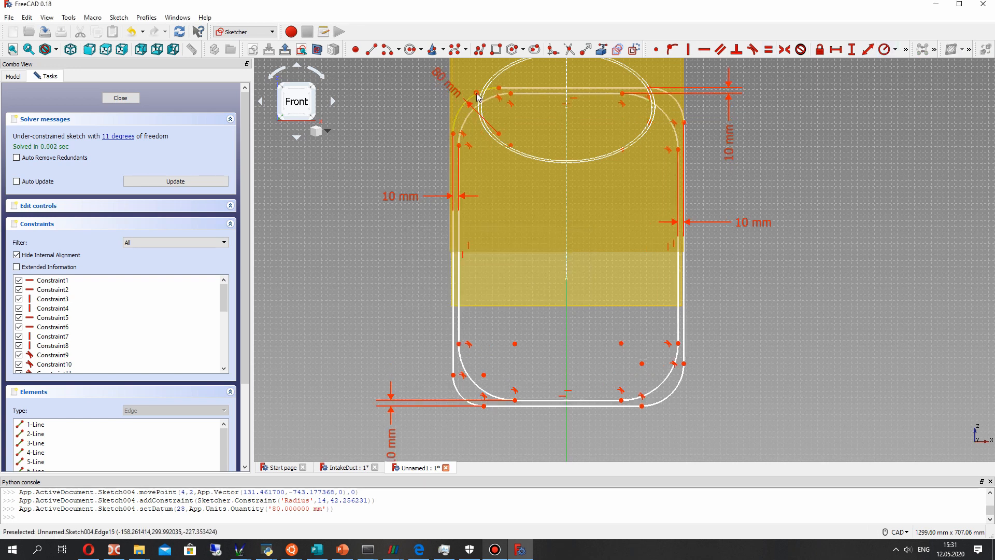
- Make all eight corner arcs of the inner and outer rectangles equal and leave the sketch
left_click(490, 102)
left_click(676, 104)
left_click(669, 117)
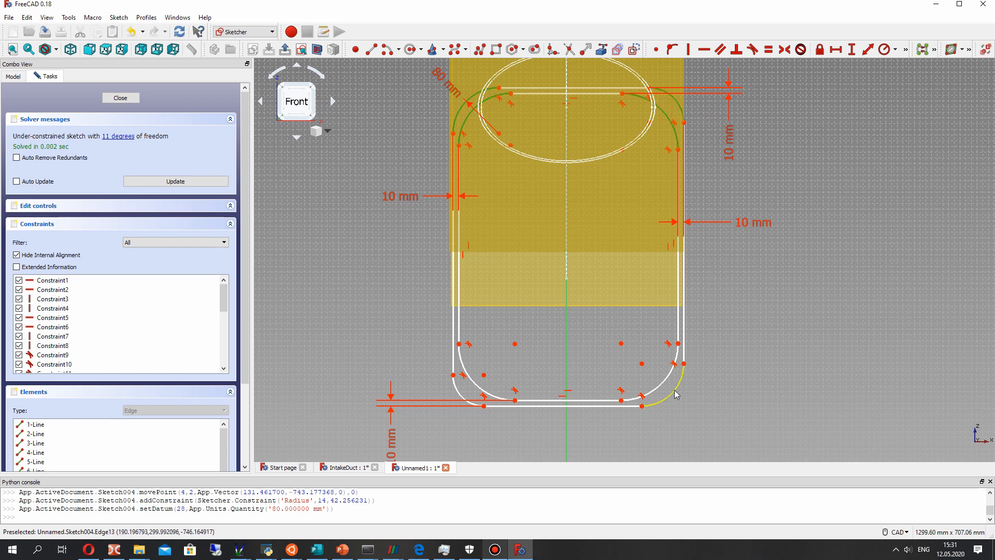
left_click(462, 386)
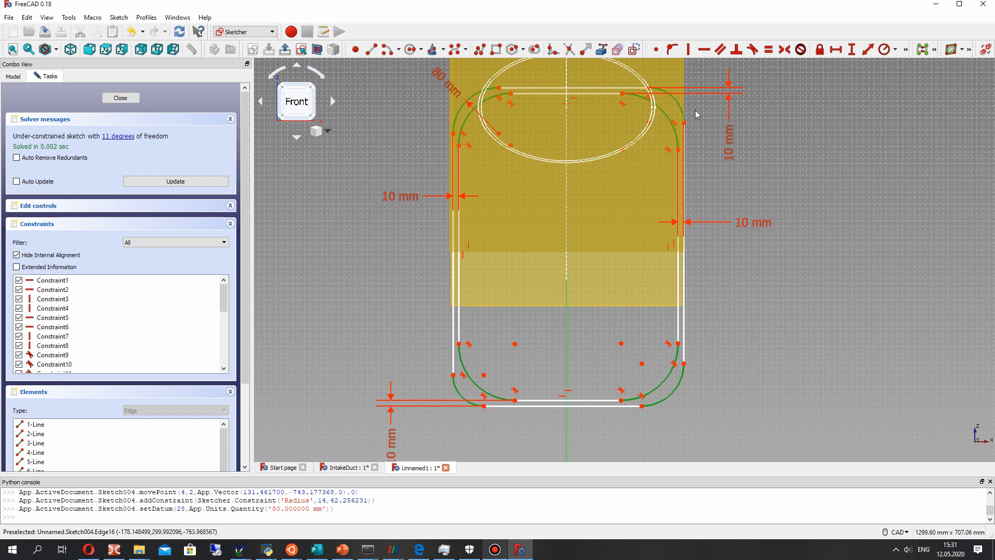
left_click(769, 49)
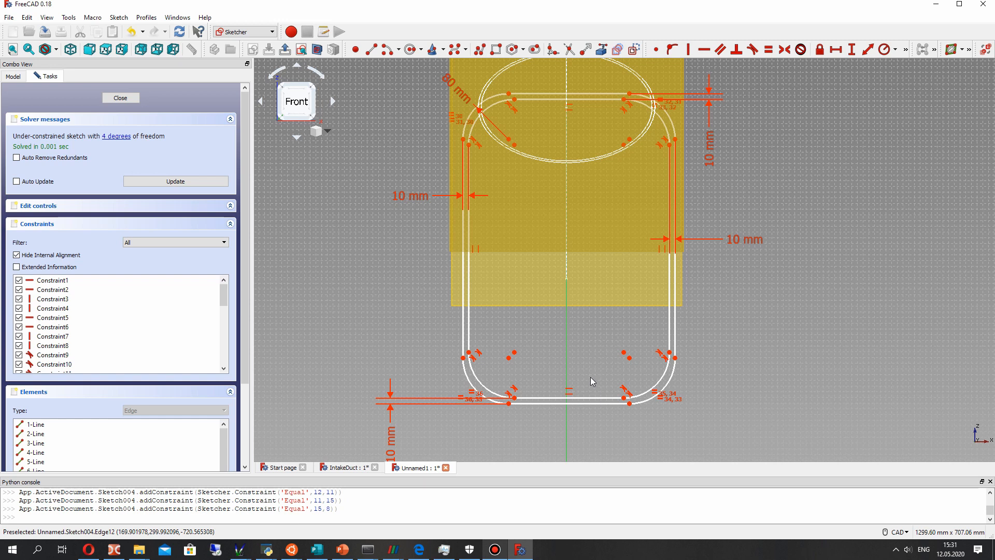
key("Escape")
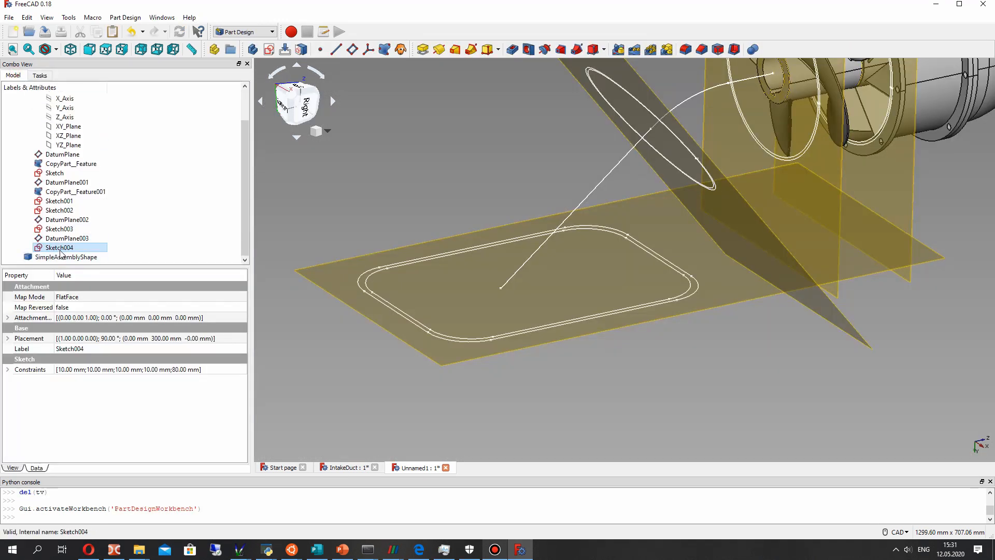
- Reopen Sketch004 for editing and lengthen the profile by moving the outer rectangle's bottom edge slightly downward
right_click(59, 248)
left_click(83, 255)
middle_click_drag(624, 274, 552, 62)
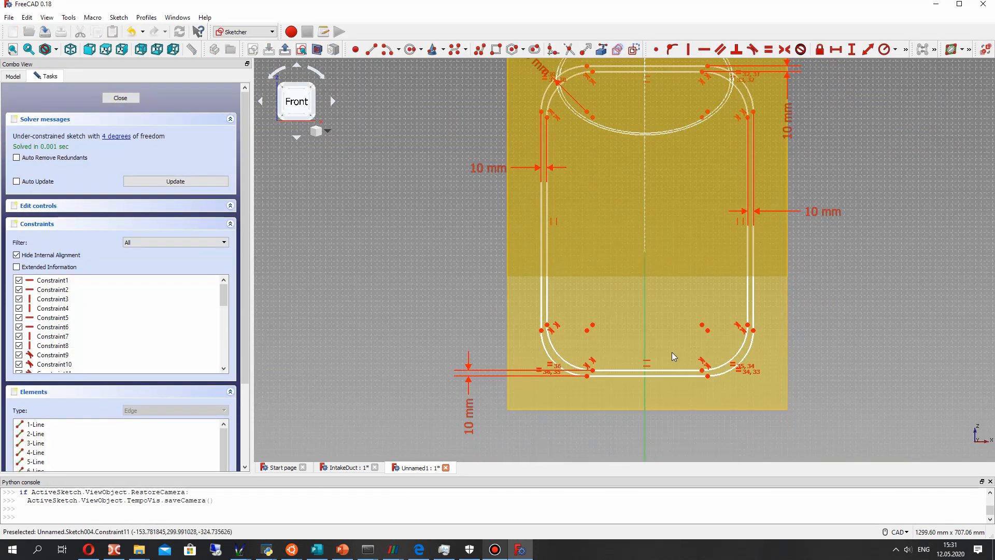
mouse_move(707, 376)
left_mouse_down()
mouse_move(689, 381)
mouse_move(705, 384)
left_mouse_up()
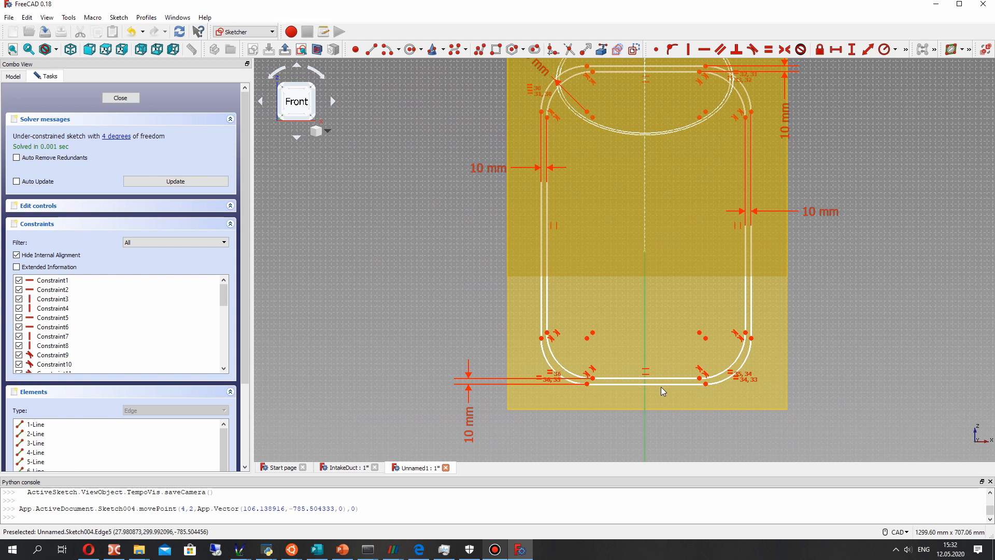
- Make the endpoints of the inner rectangle's bottom edge symmetric about the vertical axis
middle_click_drag(770, 279, 741, 270)
scroll(704, 279, "down", 2)
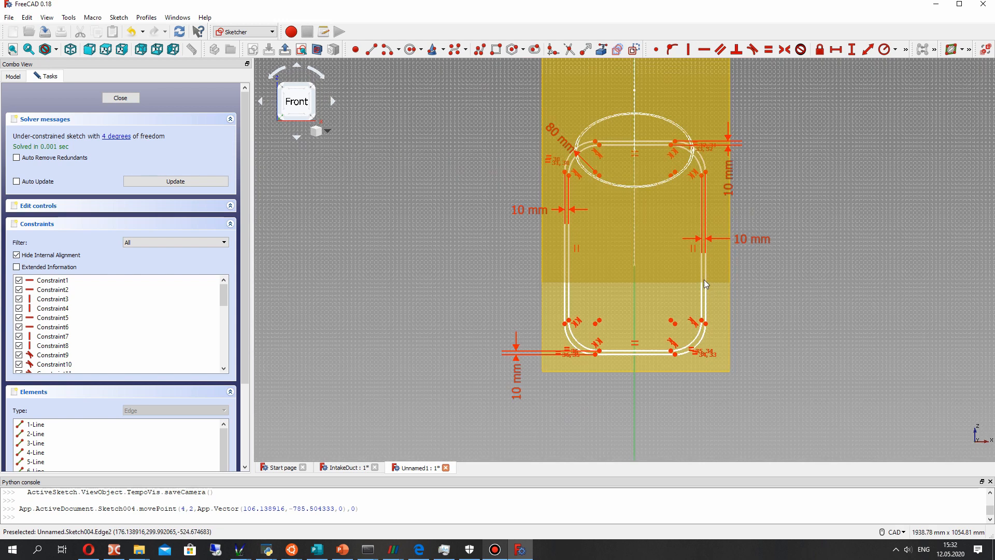
scroll(661, 265, "up", 2)
middle_click_drag(629, 261, 601, 258)
key("s")
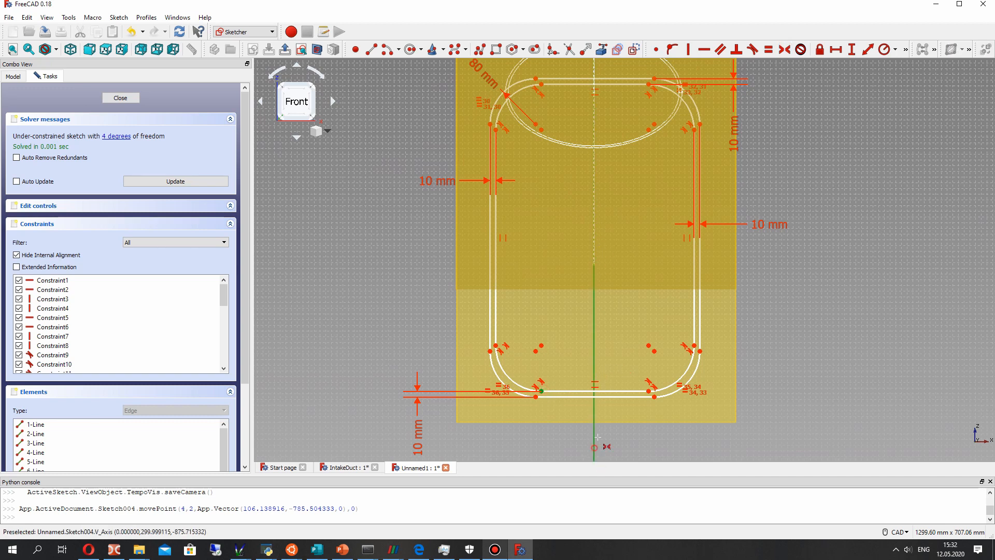
left_click(649, 391)
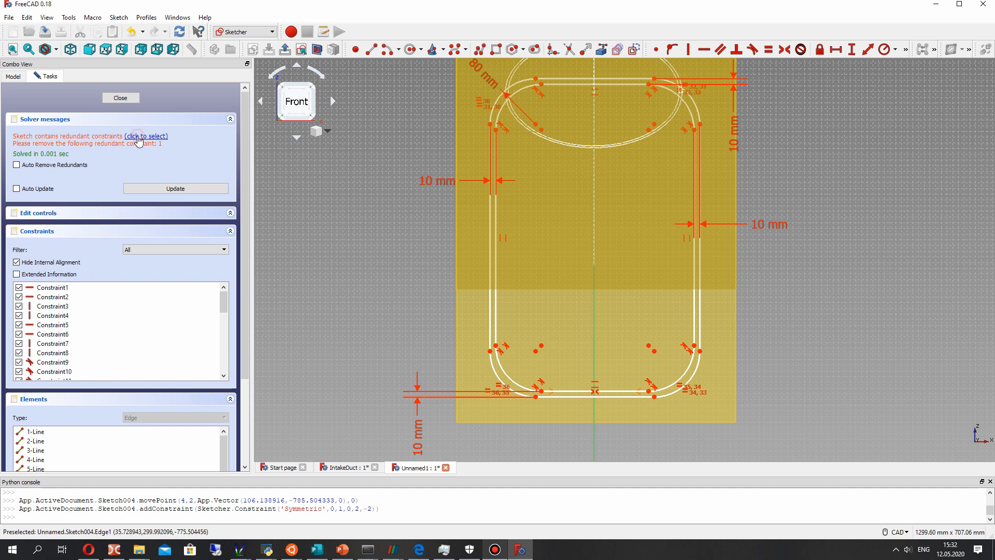
- Try to delete the redundant horizontal constraint Constraint1 from the sketch
left_click(58, 289)
right_click(57, 288)
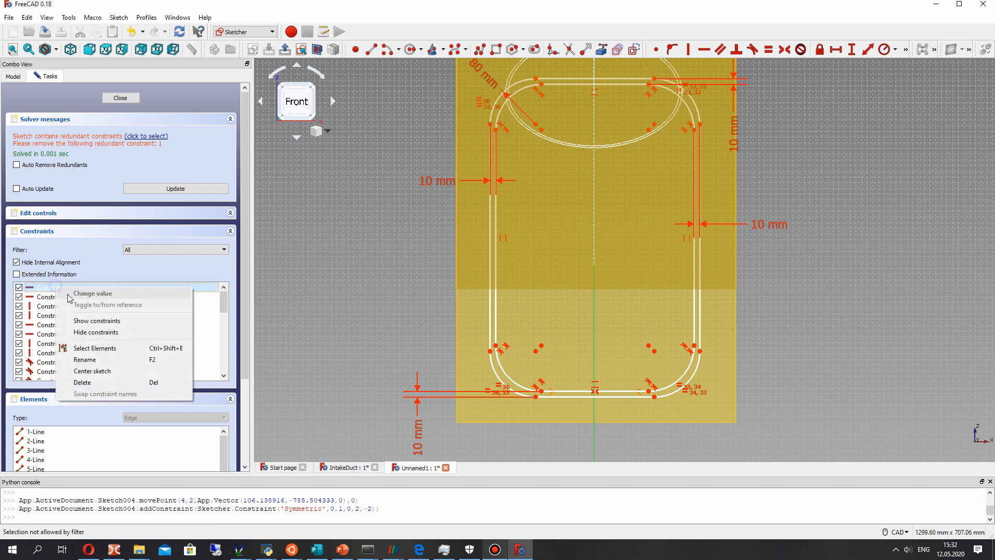
left_click(83, 382)
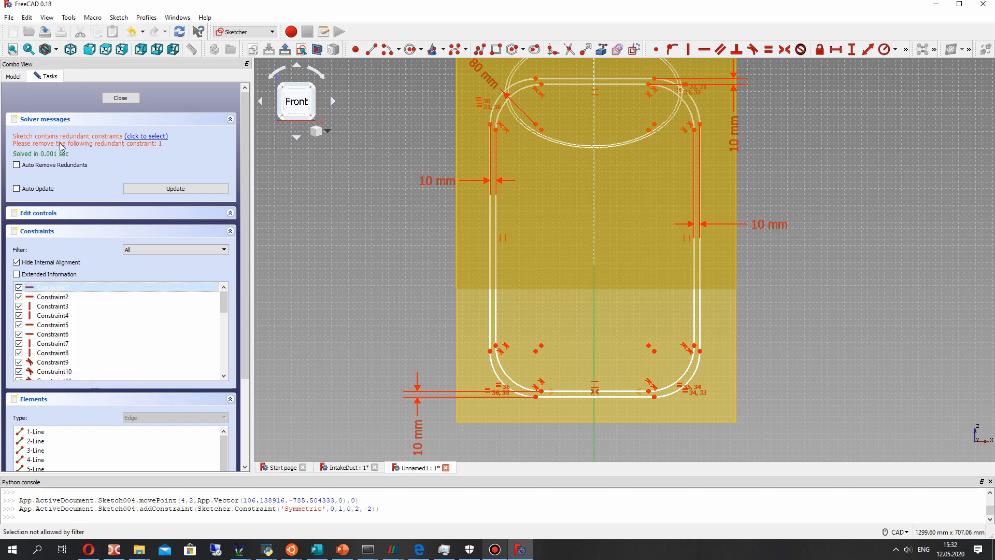
left_click(134, 136)
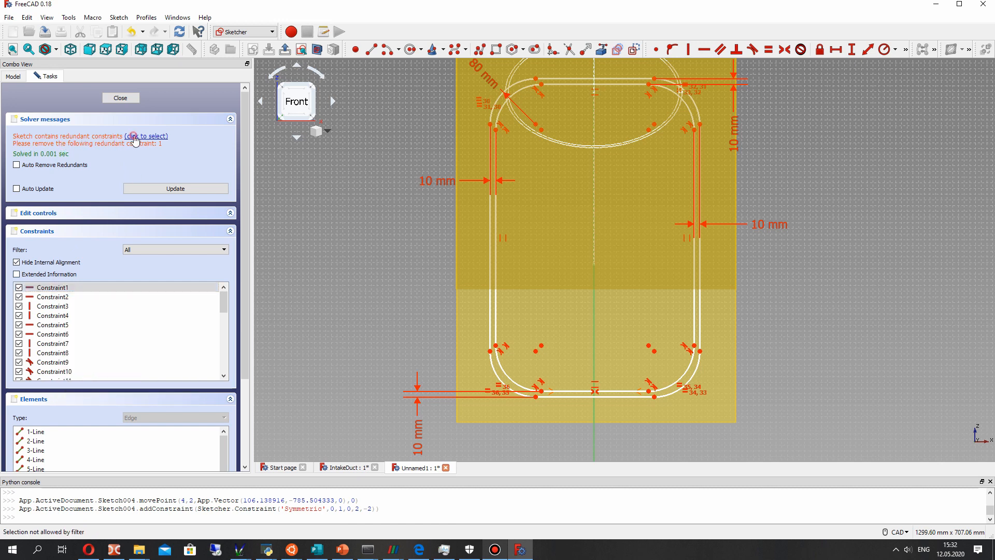
left_click(54, 289)
right_click(54, 290)
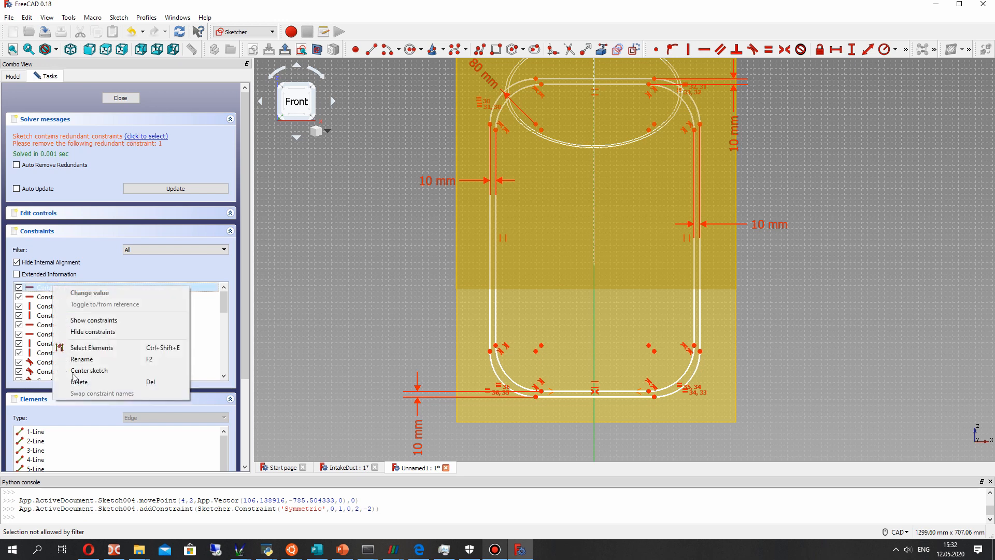
left_click(82, 383)
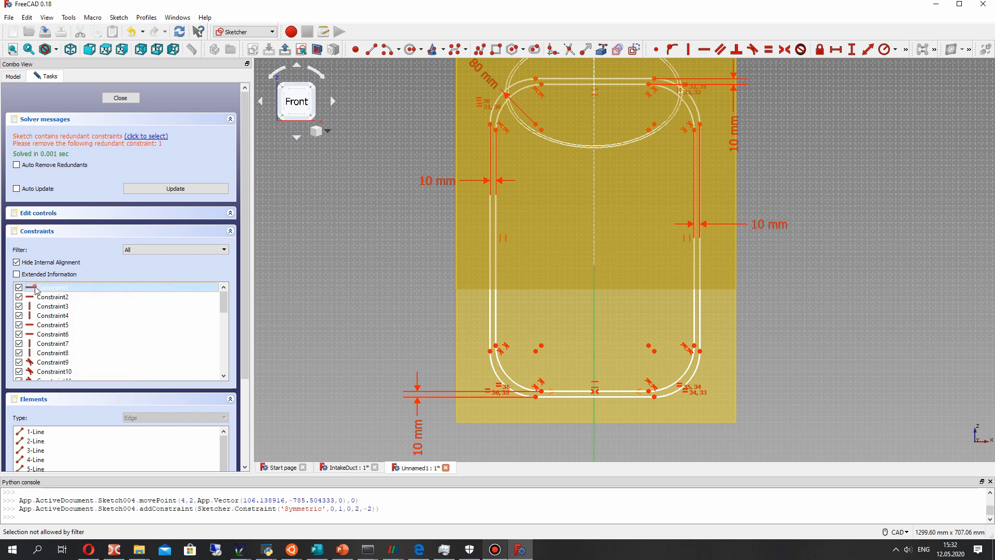
right_click(36, 290)
left_click(64, 385)
- Close Sketch004, reopen it for editing, and delete its redundant horizontal constraint Constraint1
left_click(120, 98)
right_click(73, 250)
left_click(104, 256)
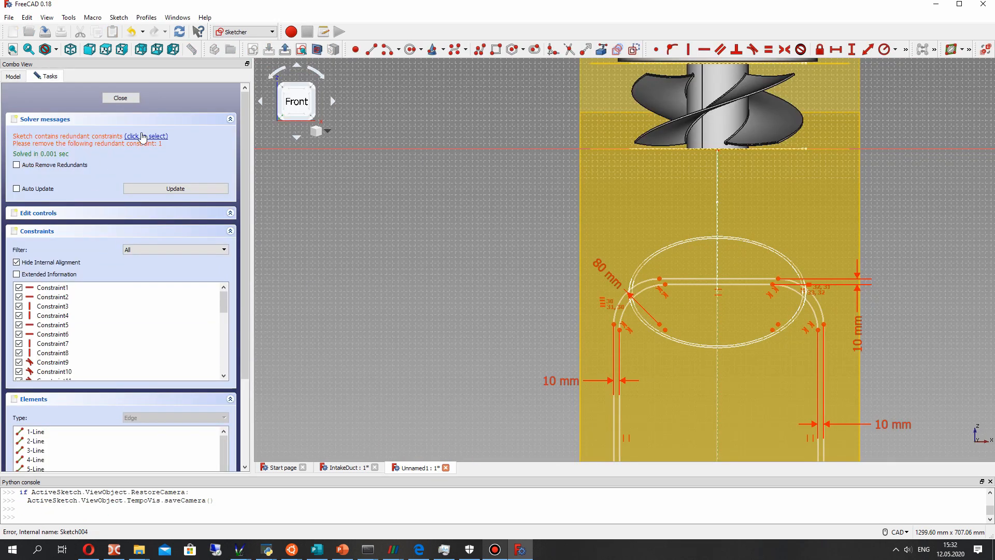
left_click(143, 137)
right_click(52, 289)
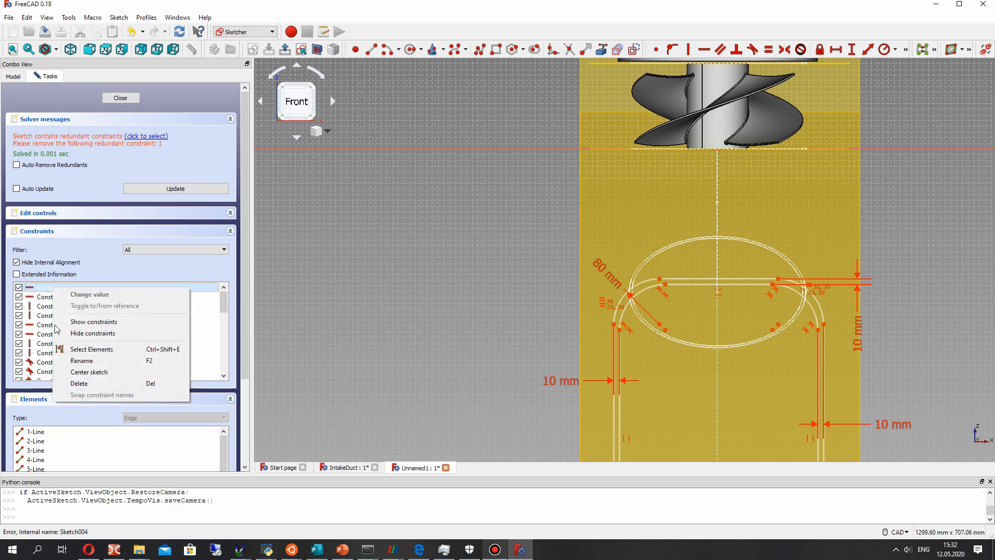
left_click(77, 385)
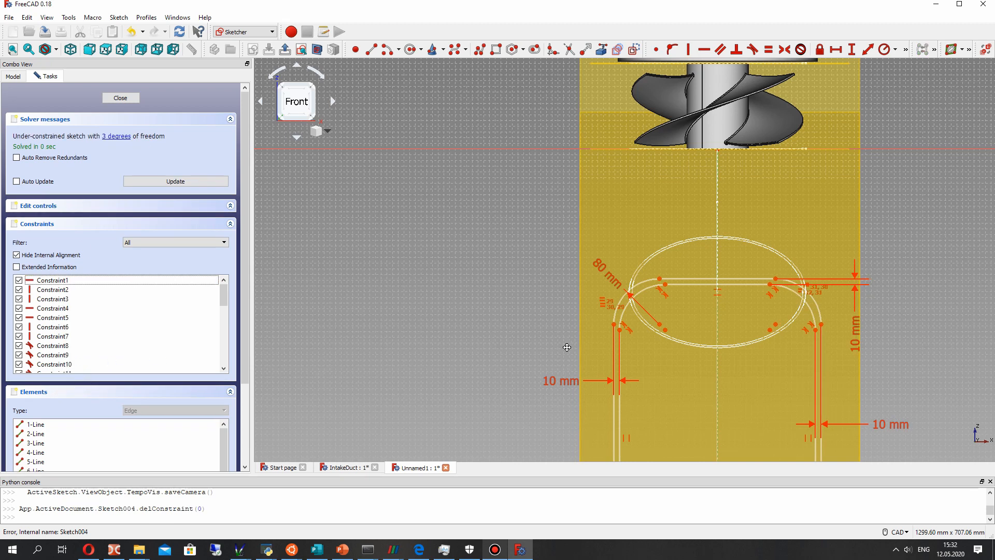
- Move the left endpoint of the inner rectangle's bottom edge slightly up and outward
middle_click_drag(567, 347, 444, 170)
middle_click_drag(579, 339, 556, 287)
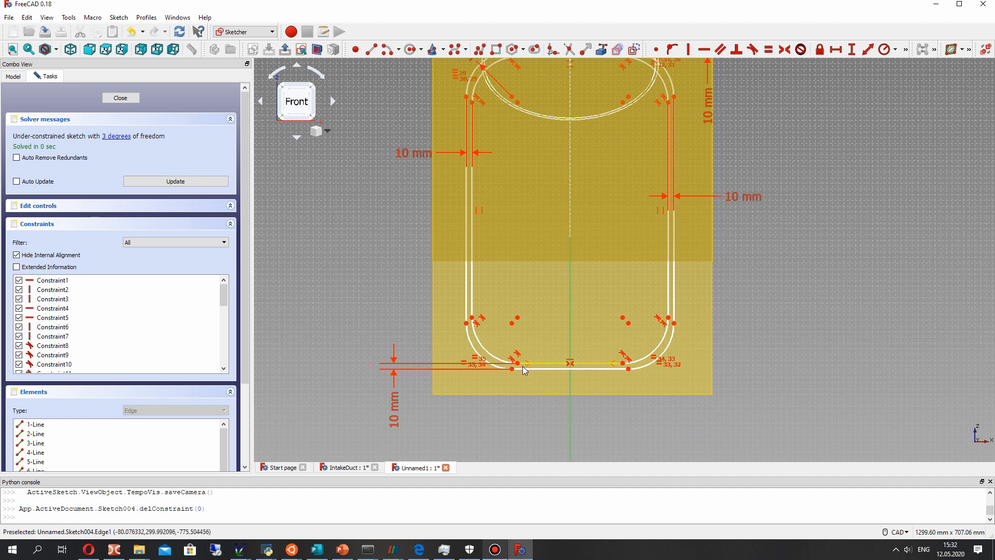
mouse_move(518, 364)
left_mouse_down()
mouse_move(529, 354)
mouse_move(505, 357)
left_mouse_up()
- Constrain the vertical distance between the inner rectangle's top and bottom edges to 500 mm
scroll(519, 257, "down", 2)
scroll(520, 257, "up", 2)
scroll(521, 258, "down", 2)
mouse_move(534, 294)
middle_mouse_down()
mouse_move(516, 232)
mouse_move(444, 232)
mouse_move(648, 340)
mouse_move(591, 226)
mouse_move(627, 273)
mouse_move(600, 298)
mouse_move(726, 297)
mouse_move(577, 306)
middle_mouse_up()
mouse_move(490, 288)
middle_mouse_down()
mouse_move(507, 340)
mouse_move(605, 280)
mouse_move(574, 232)
middle_mouse_up()
scroll(550, 266, "up", 4)
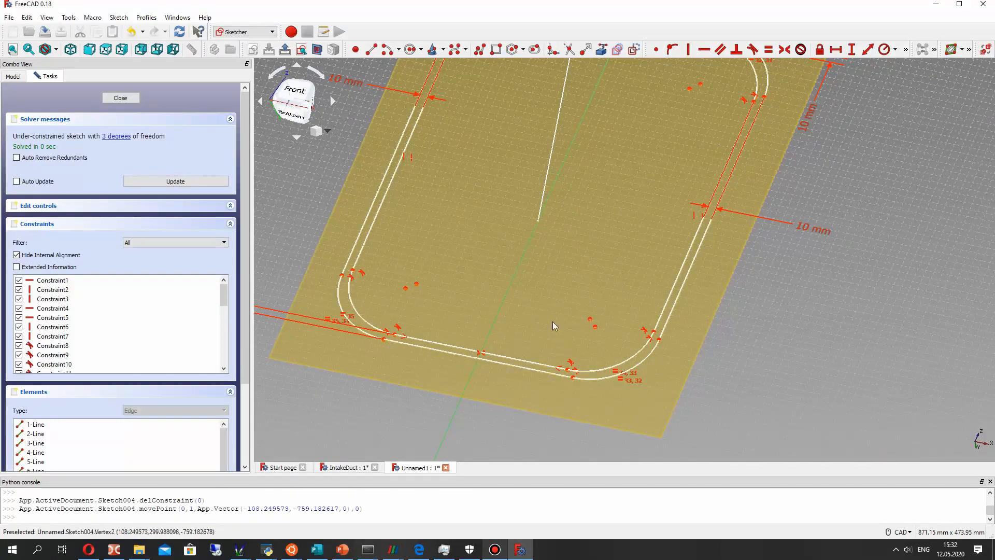
scroll(553, 321, "down", 4)
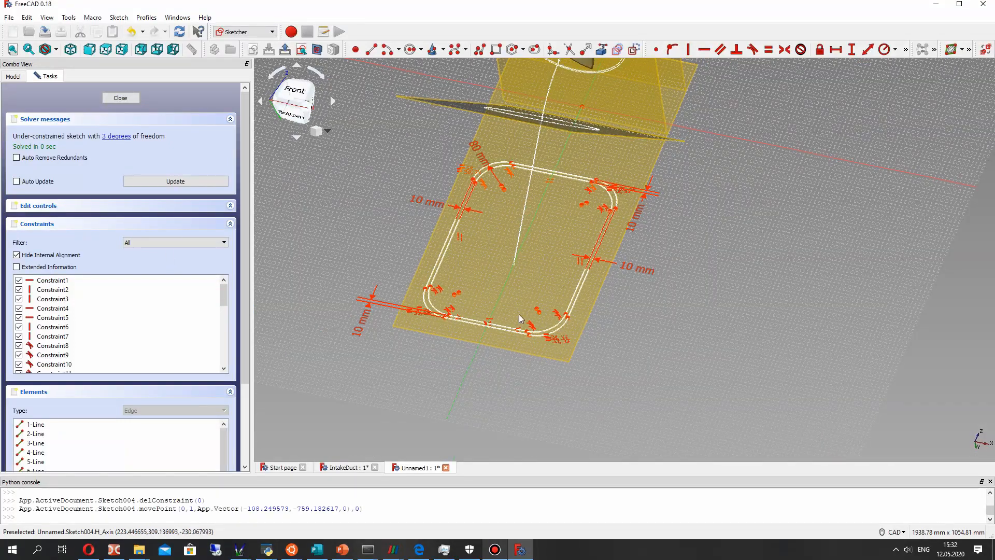
scroll(513, 319, "up", 6)
scroll(652, 220, "down", 4)
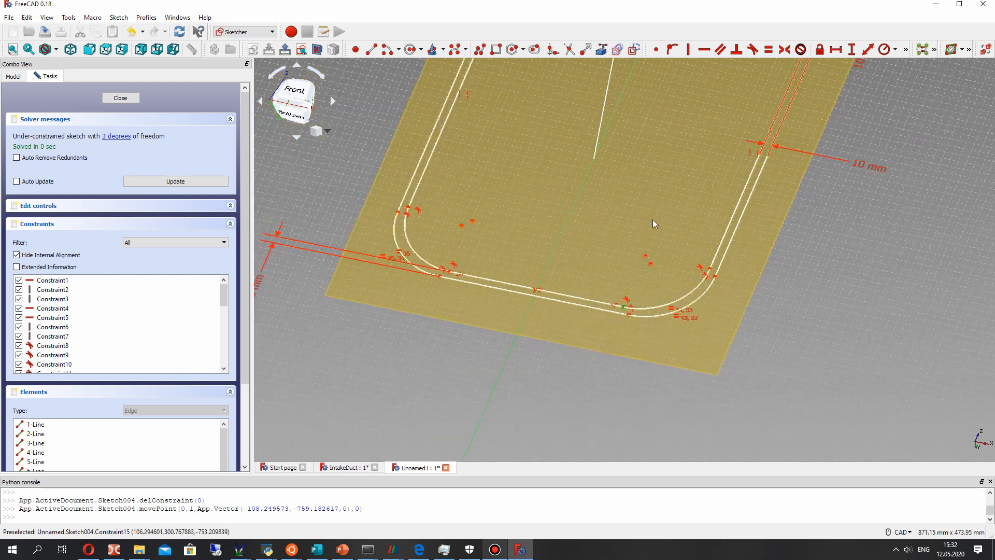
left_click(719, 128)
left_click(852, 49)
type("500")
key("Return")
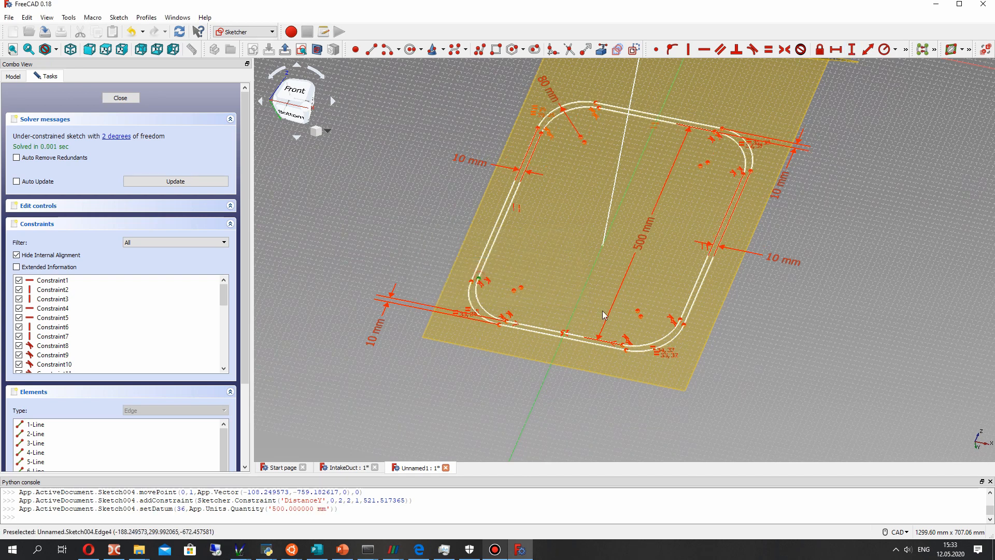
- Constrain the horizontal distance between the inner rectangle's left and right sides to 350 mm and move that dimension toward the profile's middle
left_click(837, 50)
type("350")
key("Return")
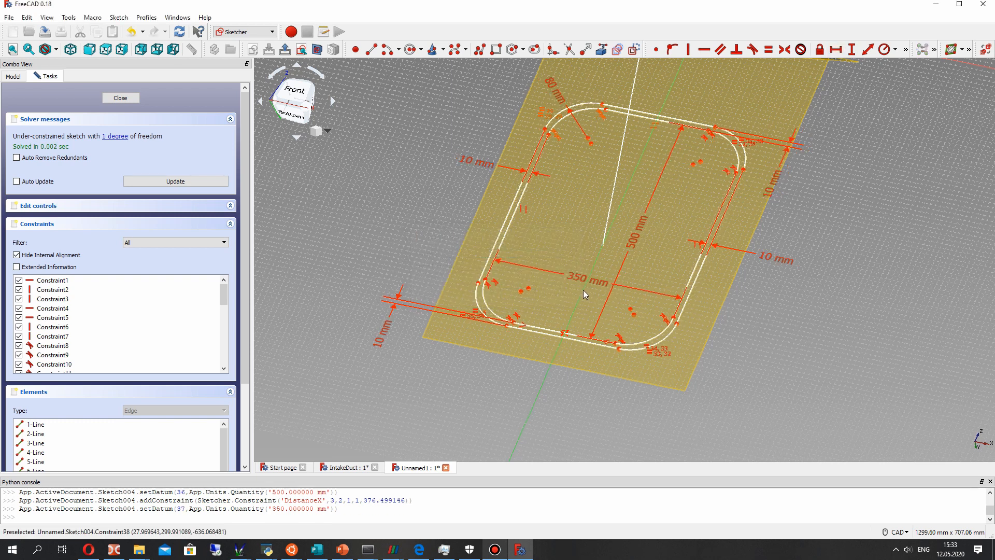
left_click_drag(576, 272, 580, 231)
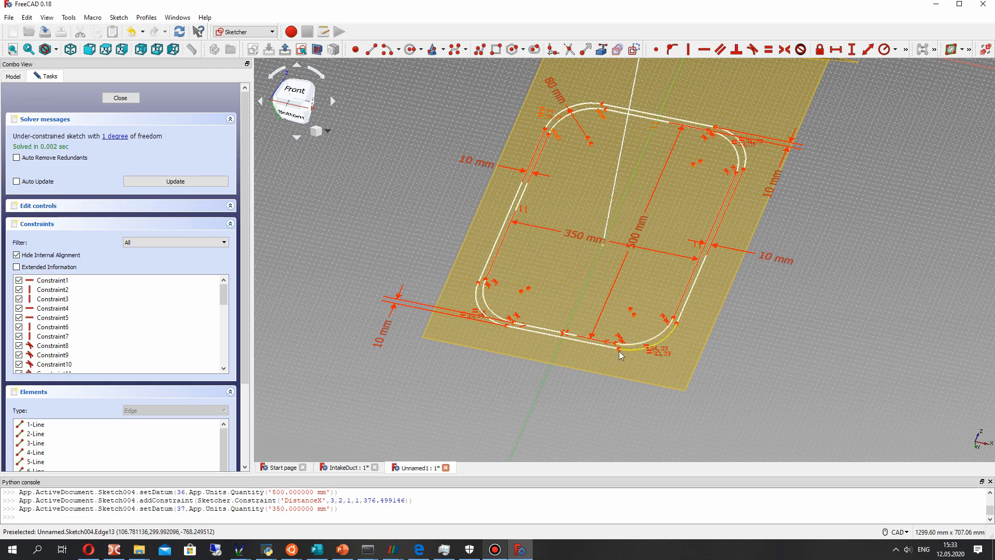
- Reposition the rounded-rectangle profile along its remaining free direction on the base plane and close the sketch
left_click_drag(605, 364, 599, 371)
mouse_move(599, 371)
middle_mouse_down()
mouse_move(465, 326)
mouse_move(554, 287)
middle_mouse_up()
left_click_drag(520, 281, 546, 286)
mouse_move(545, 286)
middle_mouse_down()
mouse_move(737, 260)
mouse_move(619, 346)
mouse_move(600, 278)
mouse_move(555, 254)
middle_mouse_up()
scroll(735, 259, "down", 4)
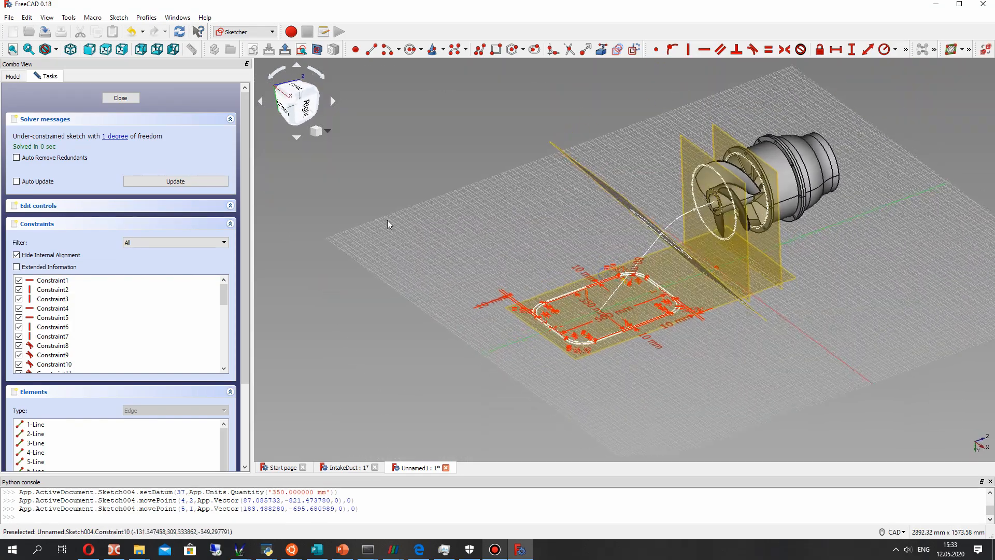
left_click(120, 98)
scroll(674, 248, "down", 3)
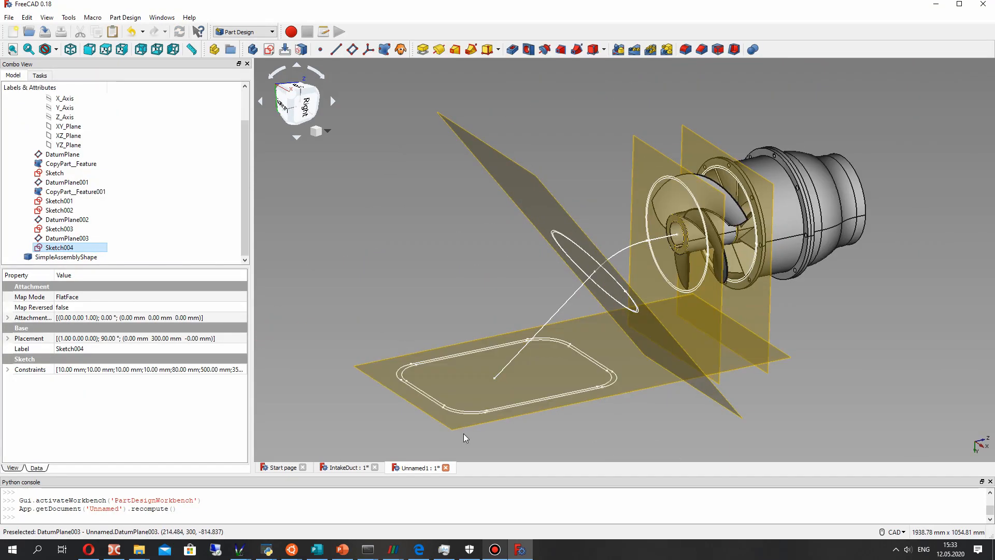
- Start an additive pipe from Sketch004 along the Sketch002 path, with Fixed orientation mode and Multisection transform mode
left_click(472, 51)
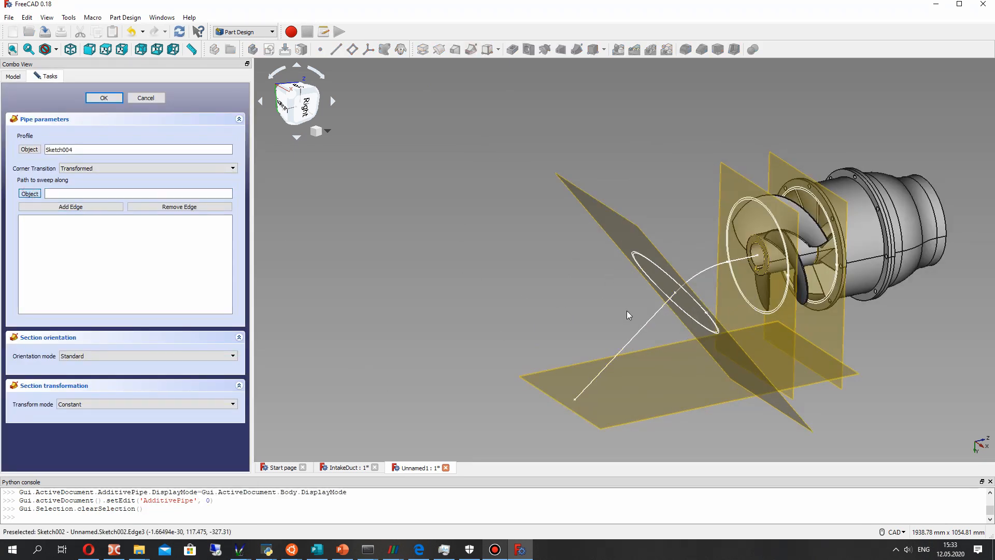
left_click(656, 315)
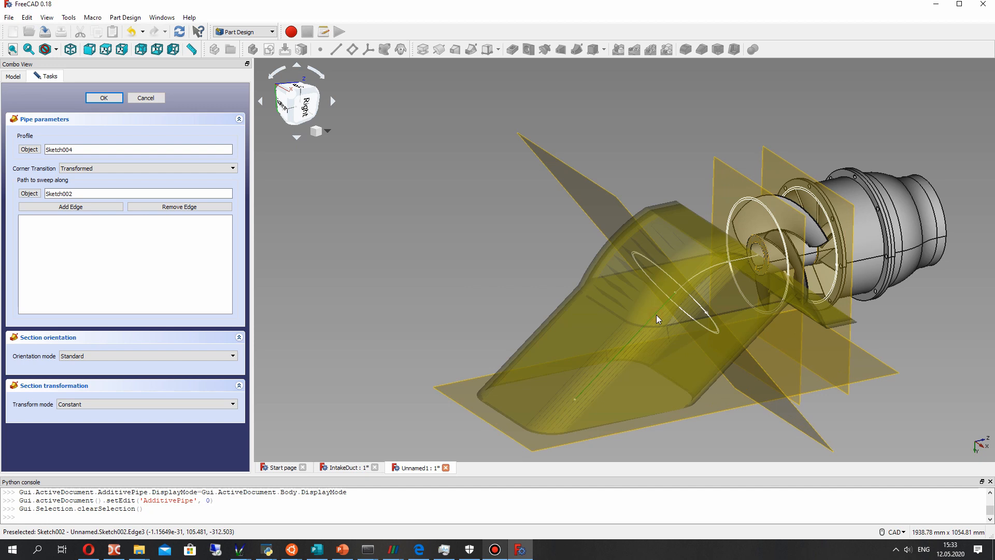
left_click(74, 406)
left_click(82, 355)
left_click(82, 371)
left_click(69, 404)
left_click(77, 421)
- Add the ring sketches Sketch003 and Sketch001 as sections of the additive pipe
middle_click_drag(645, 326, 718, 298)
scroll(639, 241, "up", 5)
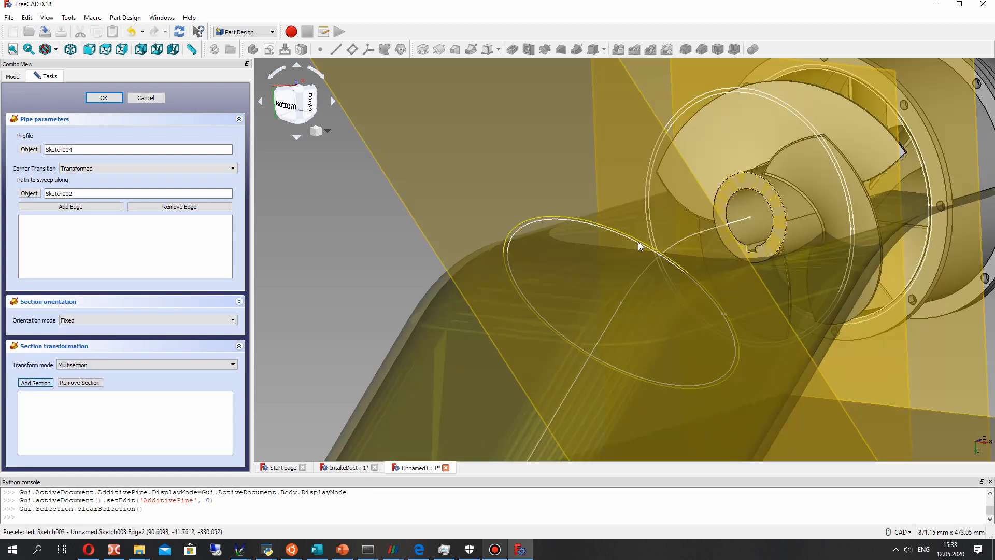
left_click(643, 243)
left_click(46, 385)
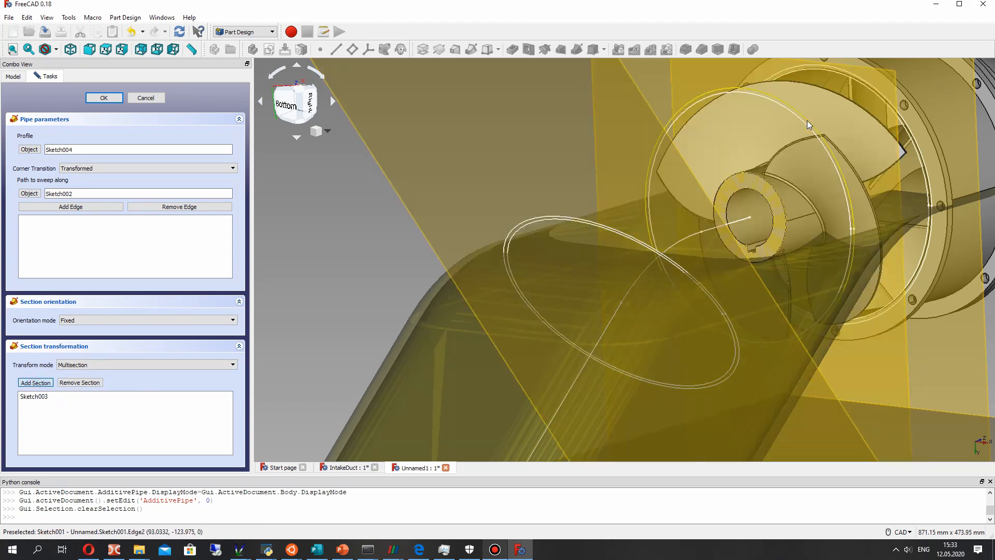
left_click(807, 121)
mouse_move(737, 200)
middle_mouse_down()
mouse_move(615, 244)
mouse_move(545, 250)
middle_mouse_up()
scroll(539, 250, "down", 2)
middle_click_drag(412, 272, 397, 239)
middle_click_drag(650, 266, 679, 282)
scroll(634, 284, "down", 4)
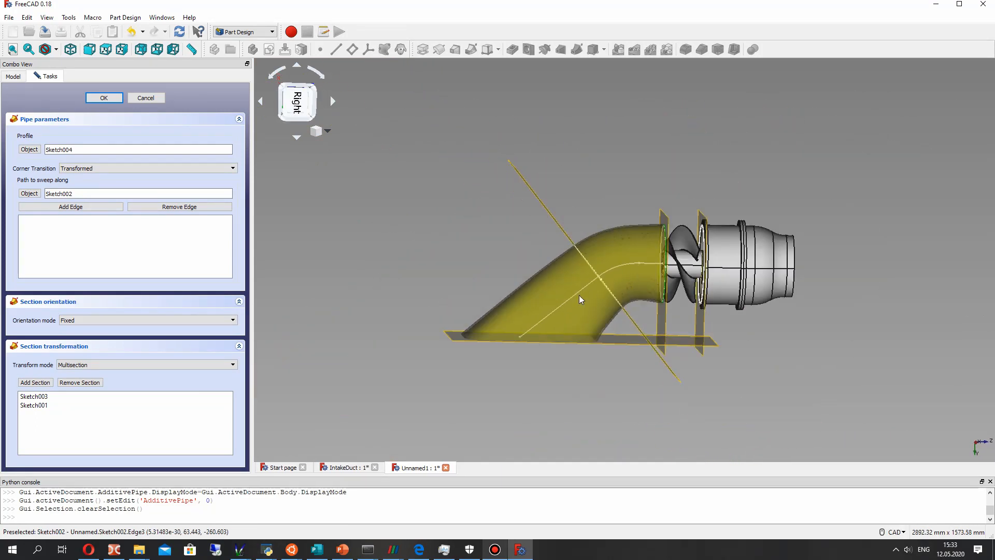
- Try the Standard orientation mode for the pipe preview and return it to Fixed
middle_click_drag(580, 295, 655, 311)
left_click(95, 321)
left_click(78, 328)
middle_click_drag(446, 253, 384, 233)
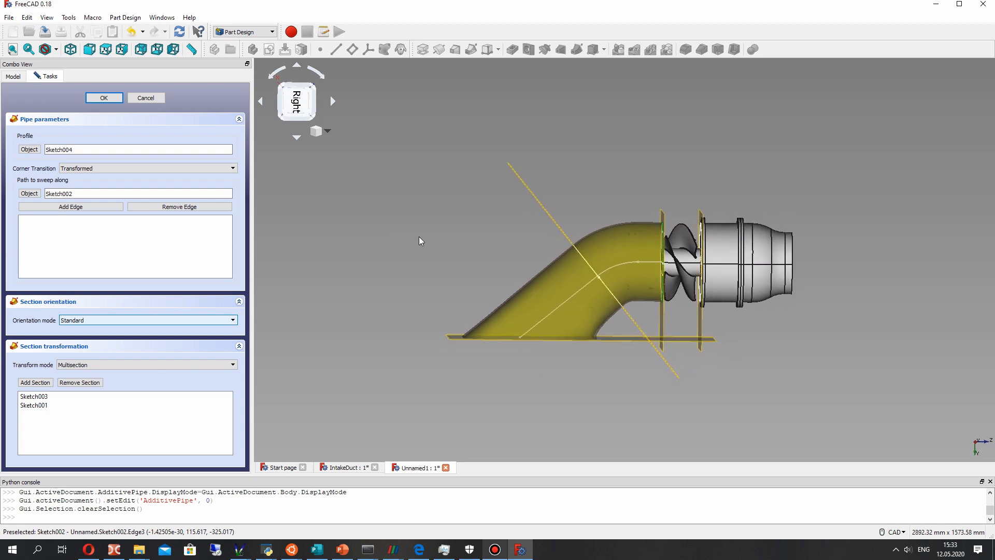
scroll(590, 338, "up", 2)
mouse_move(591, 339)
middle_mouse_down()
mouse_move(596, 351)
mouse_move(587, 344)
middle_mouse_up()
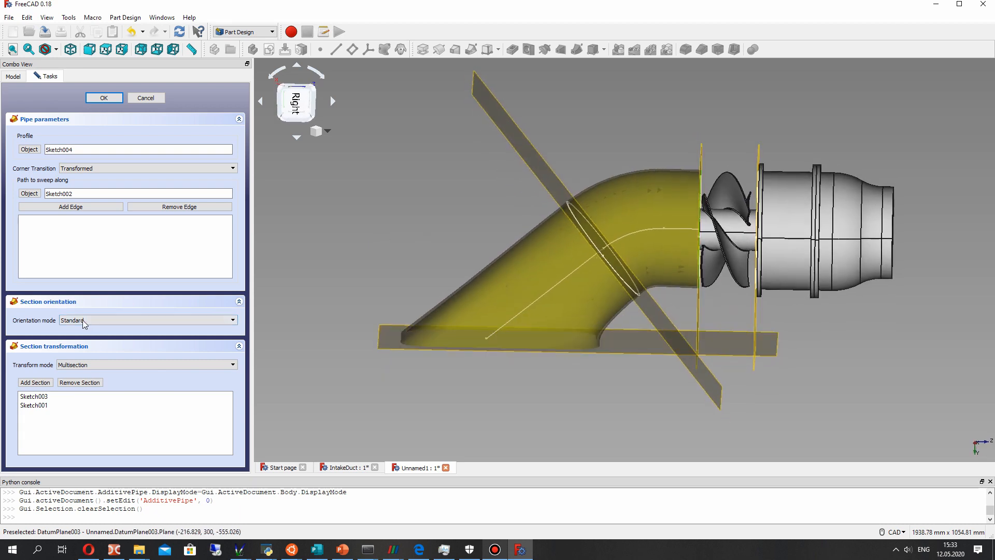
left_click(84, 320)
left_click(78, 336)
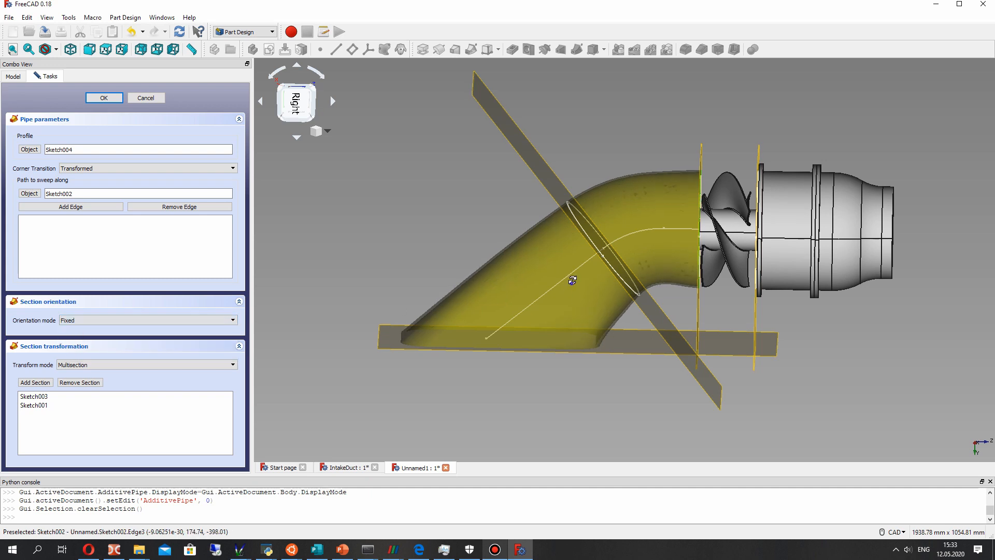
middle_click_drag(573, 280, 582, 316)
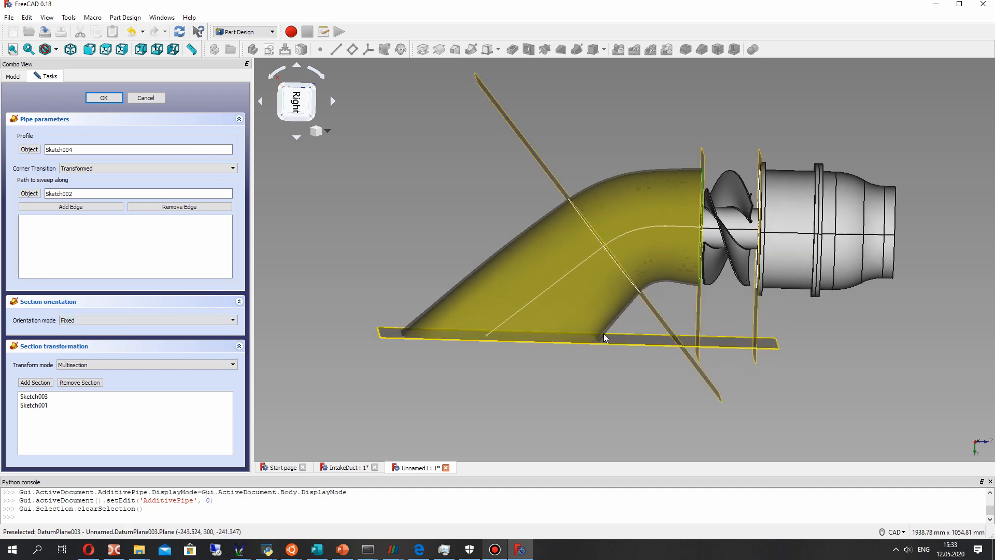
- Accept the multisection additive pipe and check the resulting duct and its joint with the impeller
left_click(104, 98)
middle_click_drag(447, 168, 673, 199)
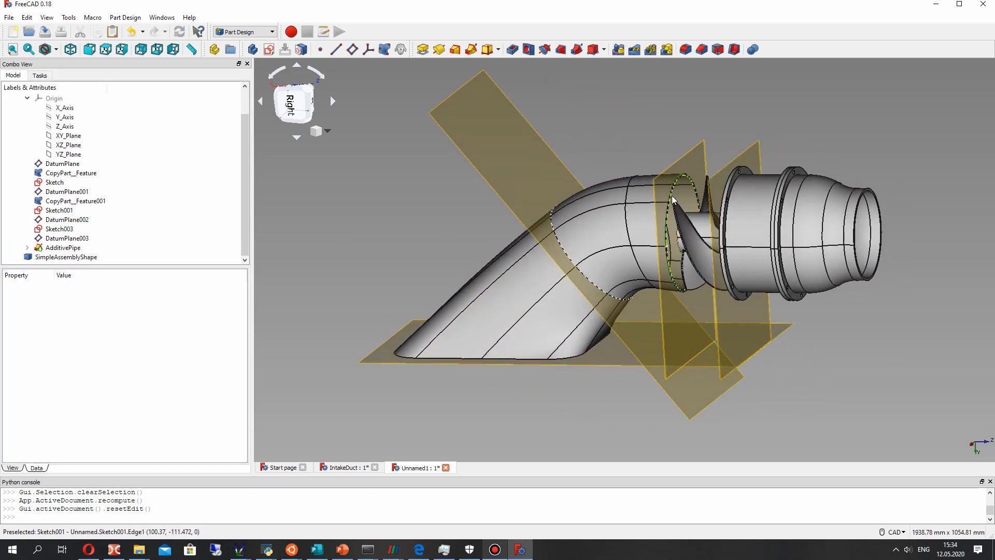
scroll(673, 199, "up", 2)
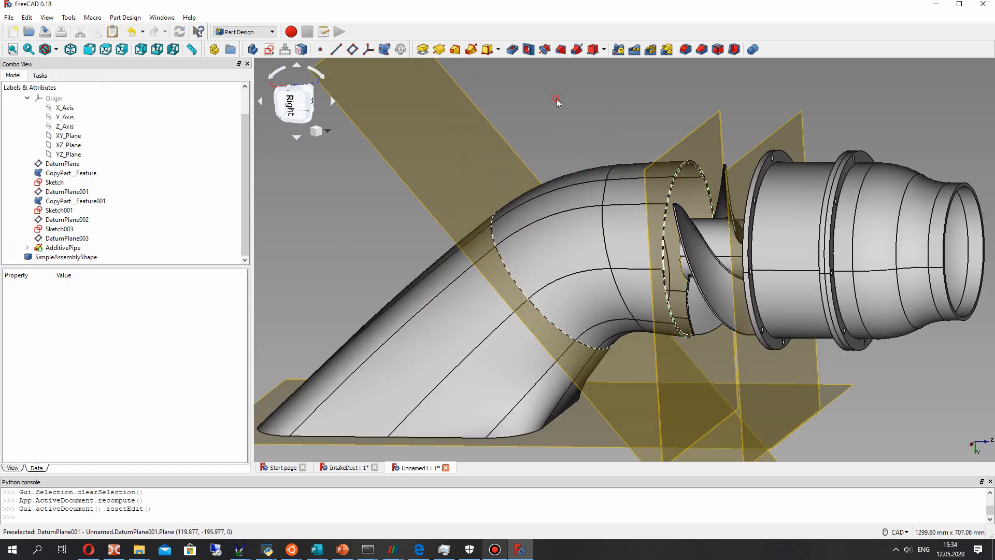
left_click(62, 248)
left_click(595, 114)
middle_click_drag(724, 258, 842, 265)
middle_click_drag(614, 256, 669, 254)
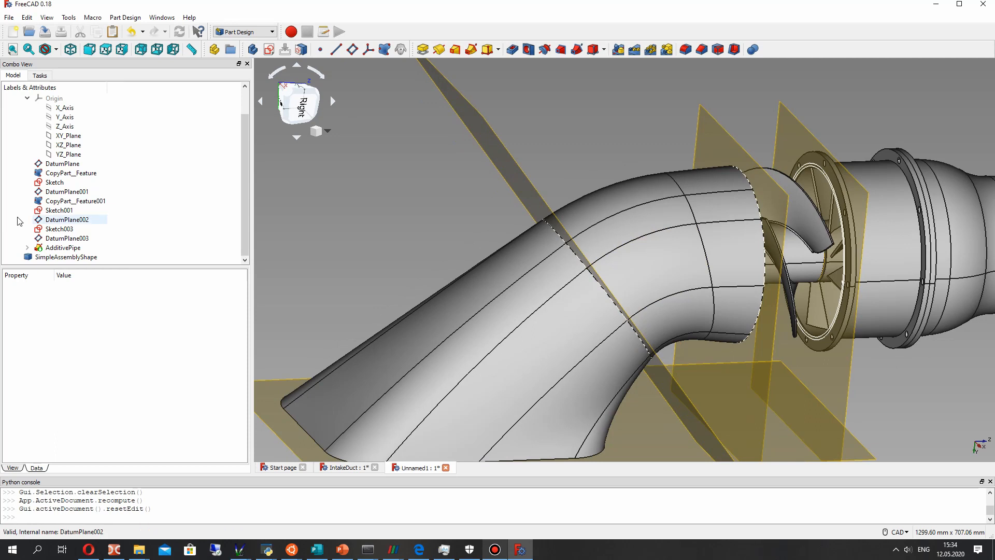
- Hide the datum planes DatumPlane002, DatumPlane001, DatumPlane003 and DatumPlane
left_click(67, 220)
key("space")
left_click(67, 192)
key("space")
left_click(67, 238)
key("space")
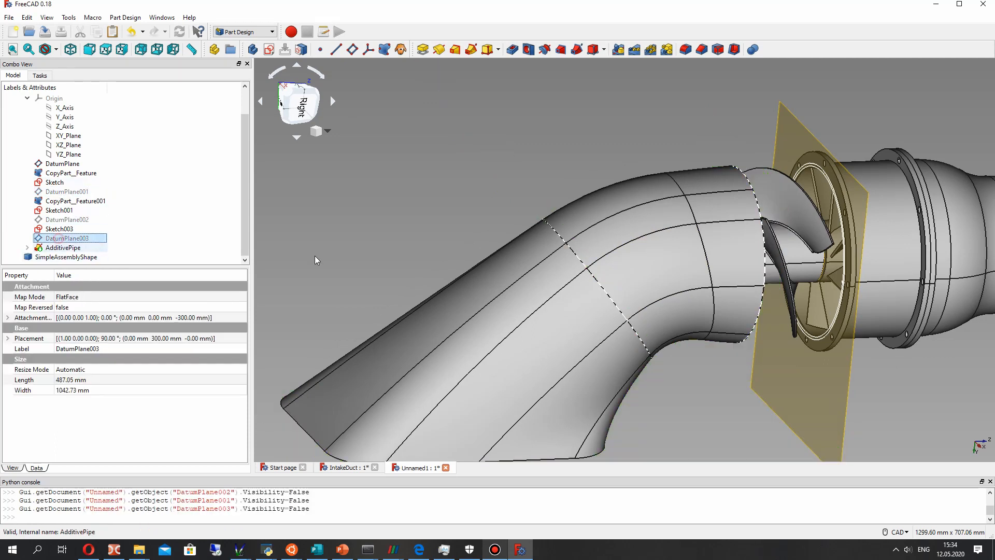
scroll(546, 257, "down", 2)
middle_click_drag(624, 369, 683, 346)
left_click(437, 189)
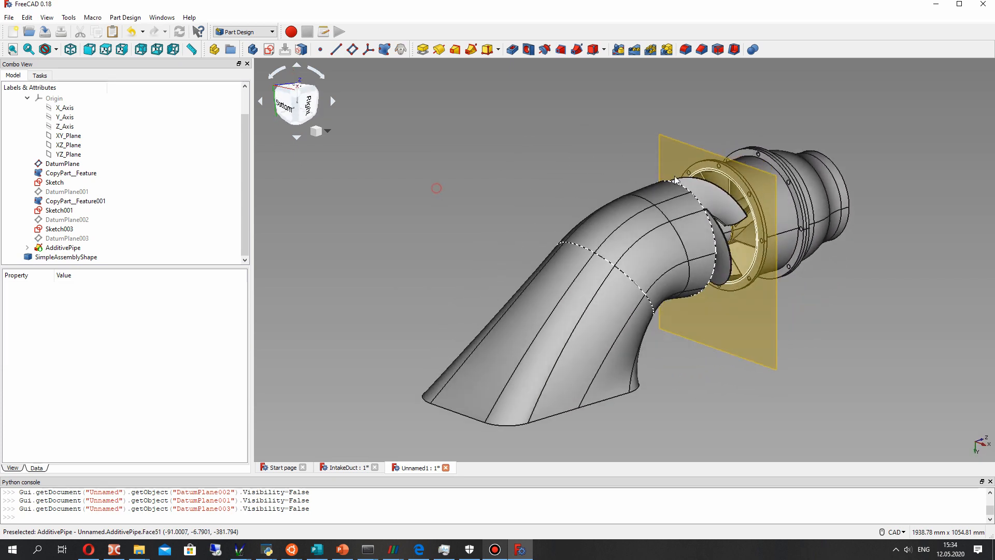
left_click(678, 160)
key("space")
- Examine the intake duct and its opening towards the impeller from several sides
middle_click_drag(641, 210, 515, 244)
scroll(582, 202, "up", 4)
middle_click_drag(582, 202, 547, 211)
scroll(490, 227, "down", 2)
middle_click_drag(474, 220, 501, 234)
left_click(491, 119)
middle_click_drag(493, 122, 689, 284)
scroll(651, 311, "down", 2)
middle_click_drag(664, 220, 608, 210)
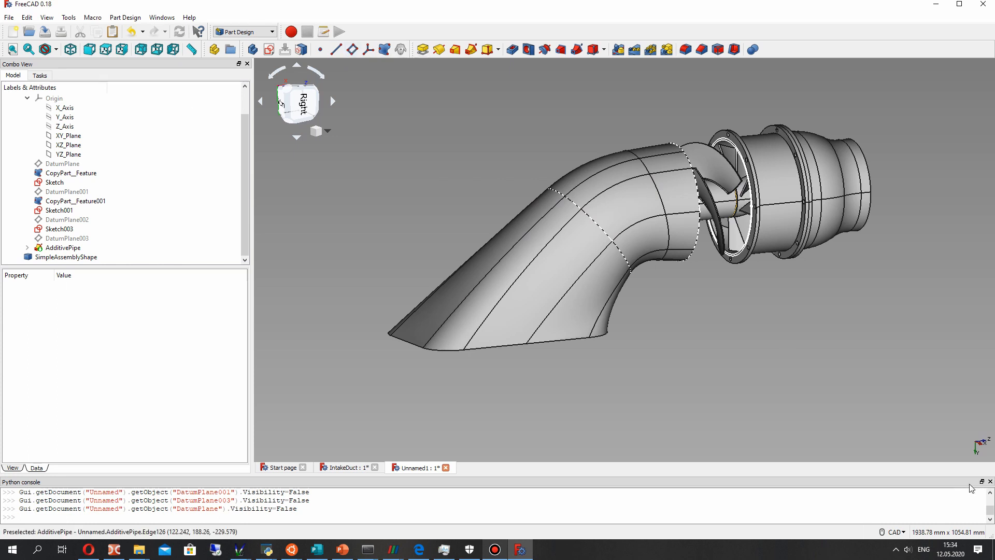
- Create a datum plane attached to XY_Plane with a Z attachment offset of -300 mm
left_click(68, 136)
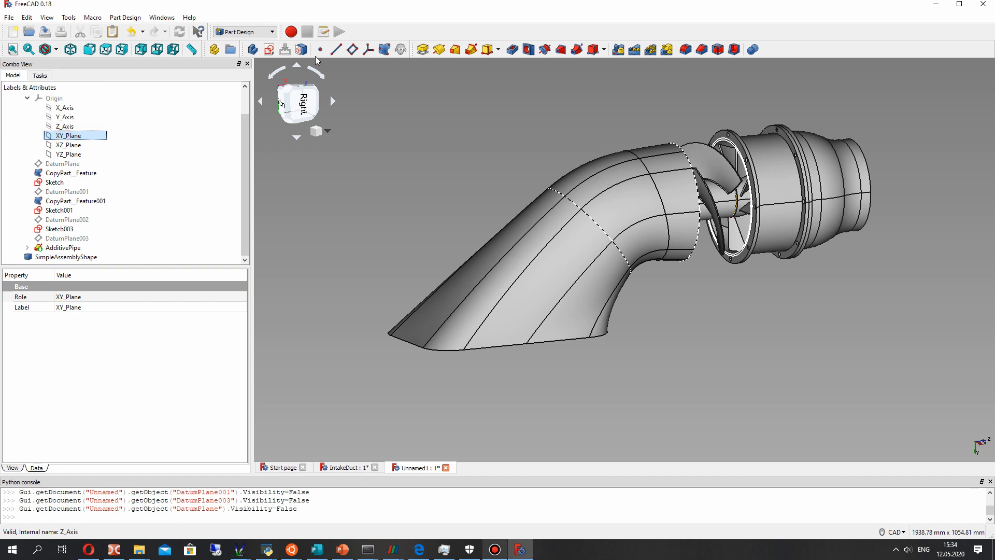
left_click(353, 49)
middle_click_drag(609, 190, 539, 297)
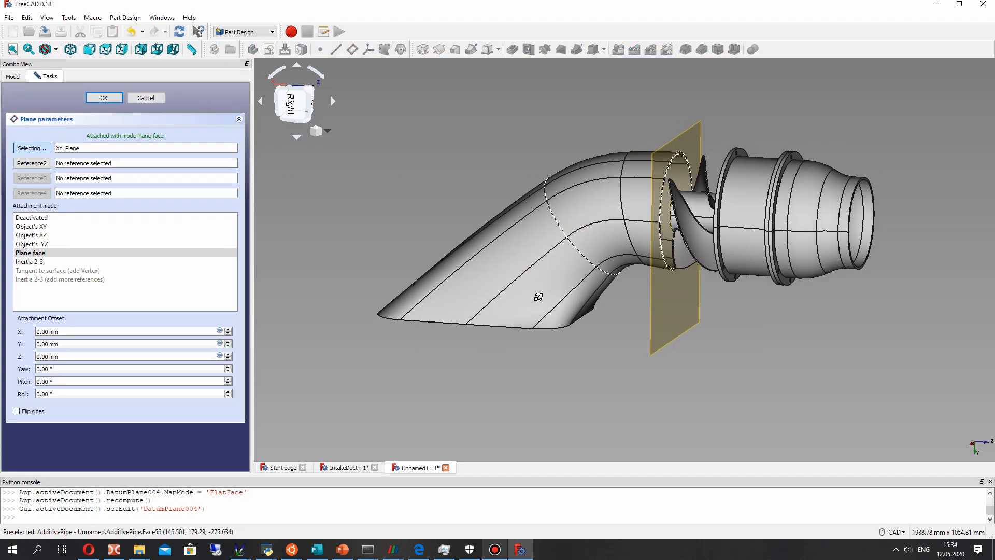
left_click(229, 355)
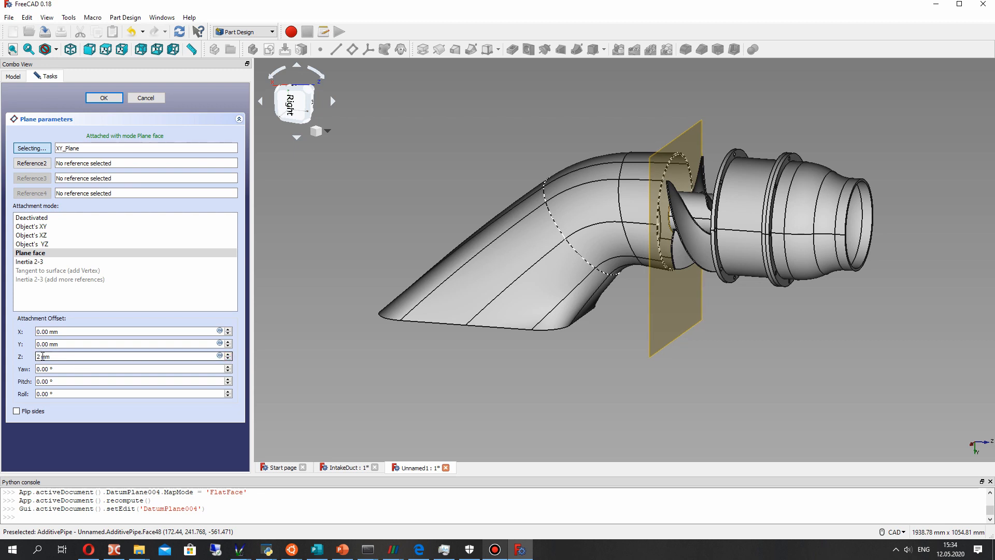
type("-300")
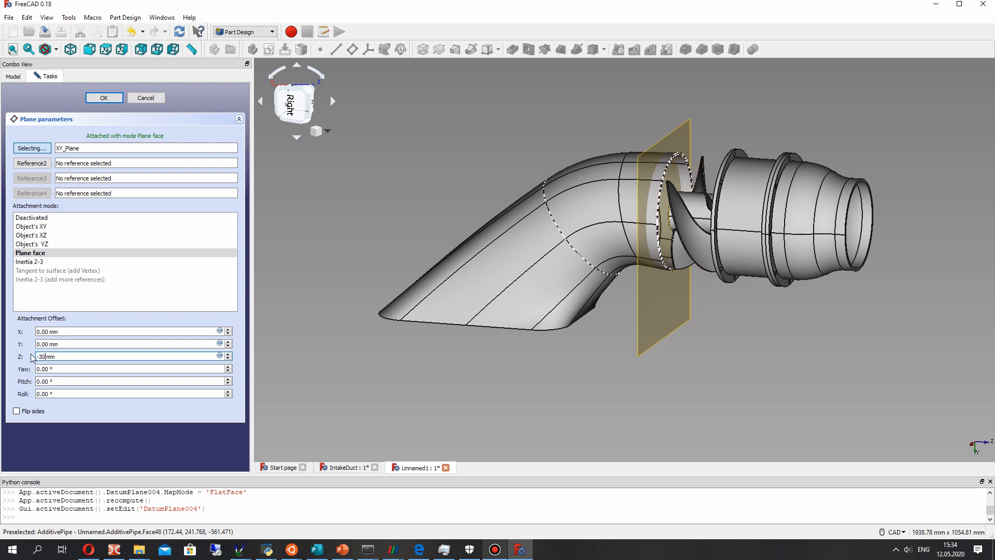
middle_click_drag(586, 248, 646, 238)
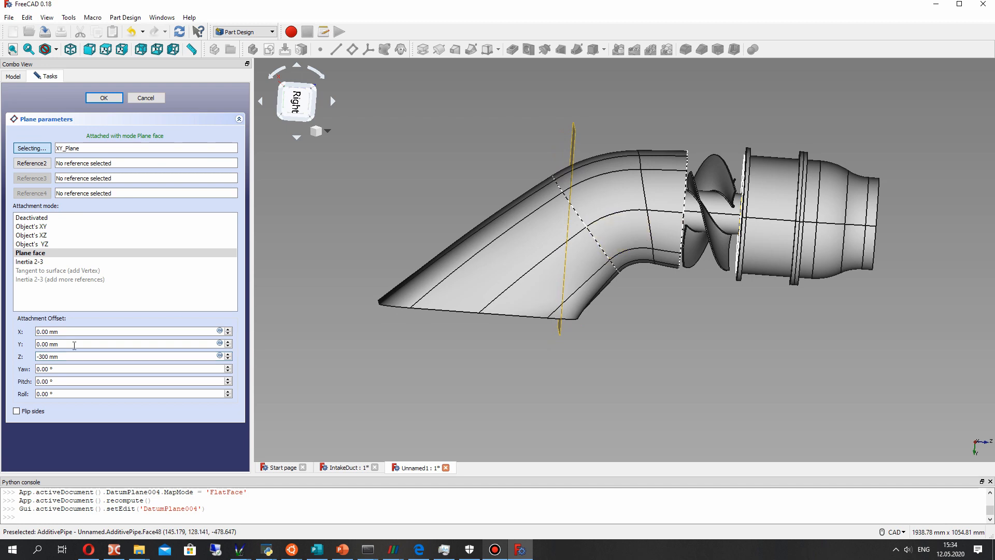
- Set the new datum plane's Z offset to -600 mm and accept it
left_click(47, 356)
left_click_drag(47, 357, 40, 356)
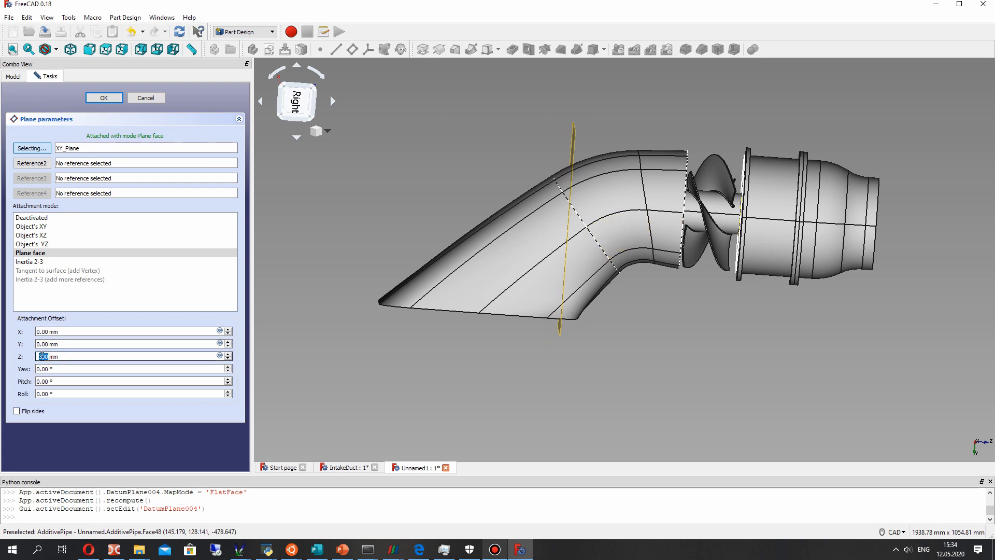
type("450")
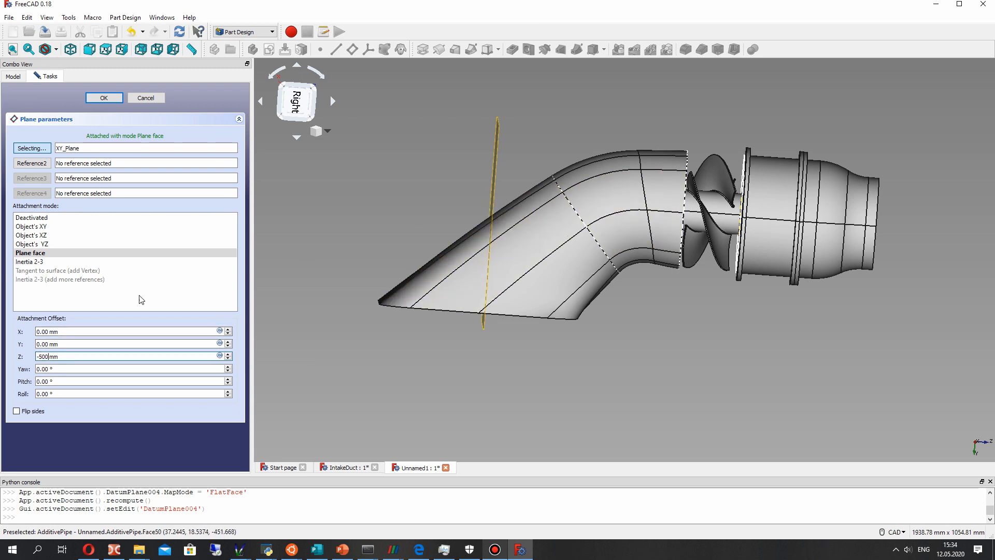
left_click(40, 356)
key("BackSpace")
type("6")
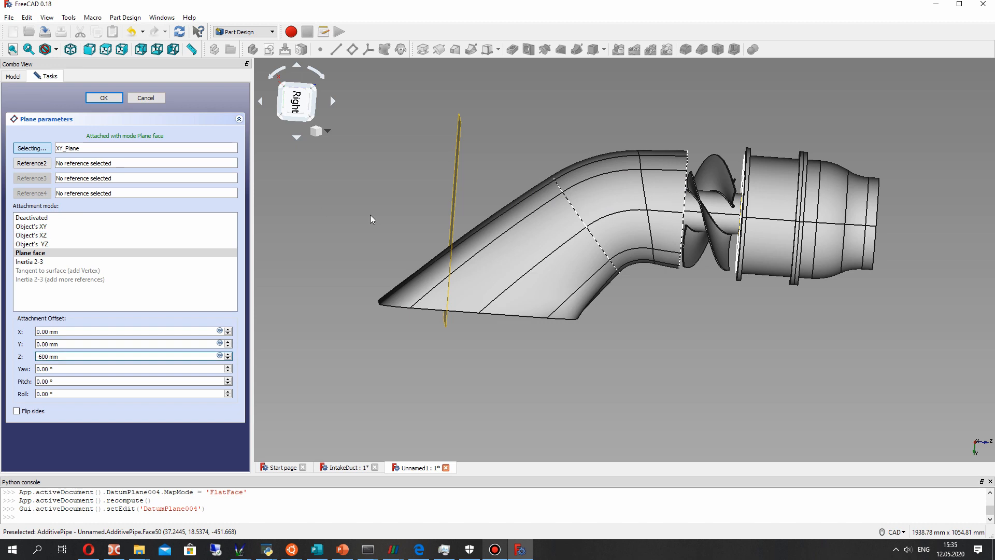
left_click(93, 98)
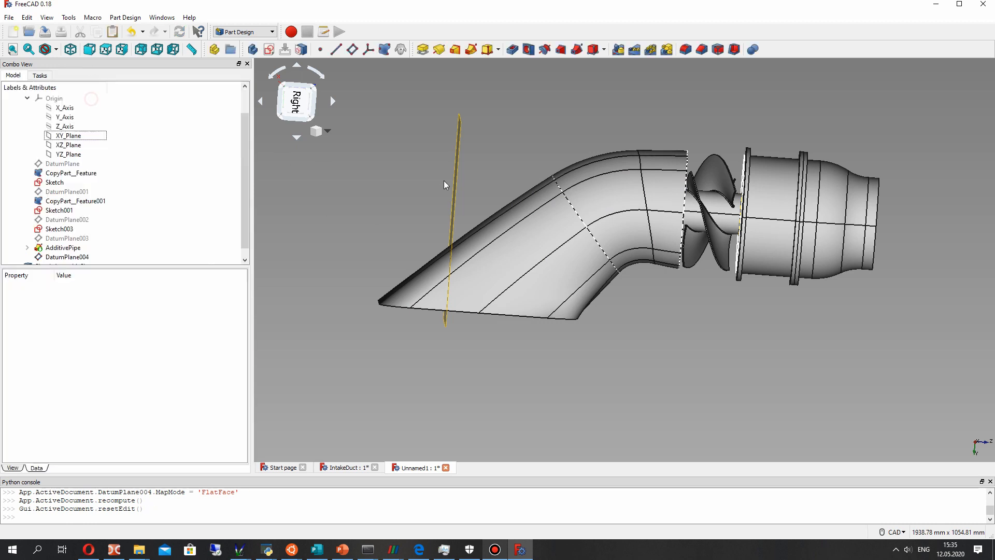
- Start a sketch on DatumPlane004 and draw a circle of about 55 mm radius centred on the origin
middle_click_drag(423, 192, 472, 200)
left_click(472, 202)
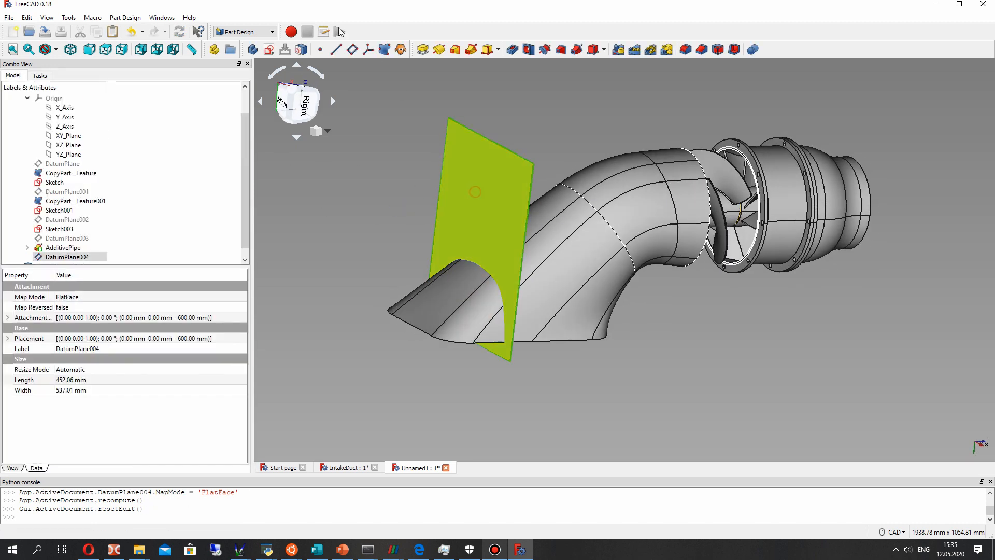
left_click(269, 49)
scroll(598, 281, "up", 8)
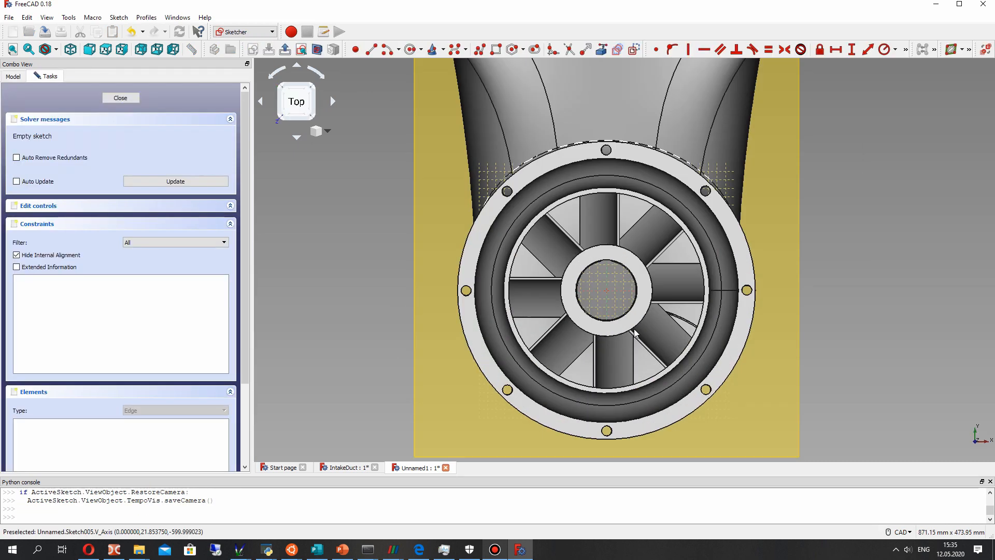
scroll(614, 285, "down", 5)
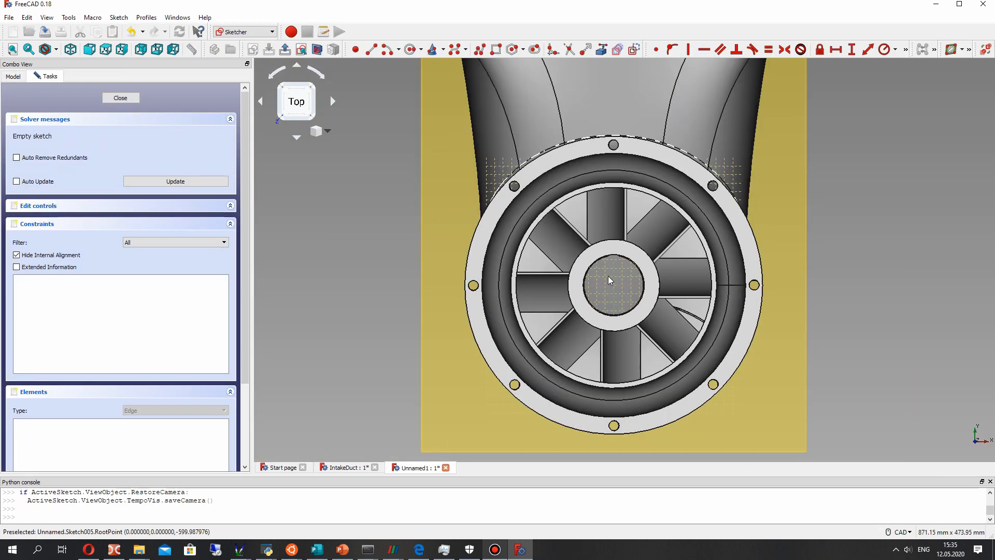
left_click(407, 49)
left_click(654, 264)
middle_click_drag(654, 264, 737, 237)
scroll(751, 266, "down", 4)
scroll(753, 265, "up", 6)
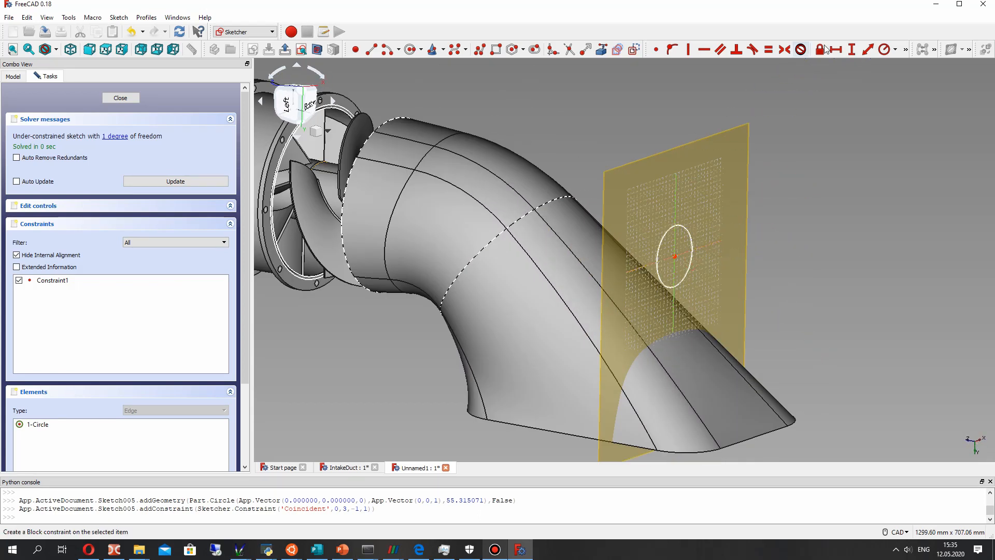
- Constrain the circle's radius to 36 mm
left_click(677, 226)
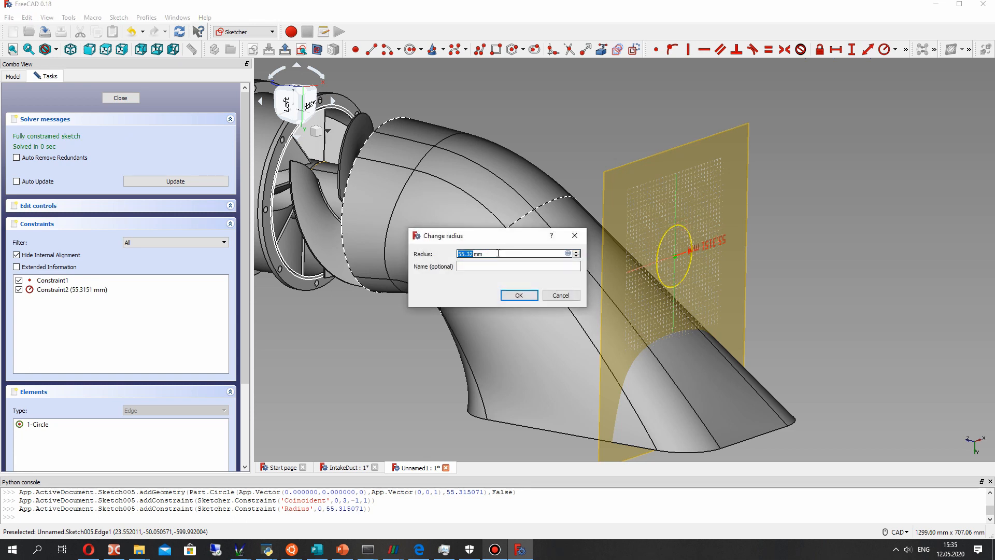
type("36")
key("Return")
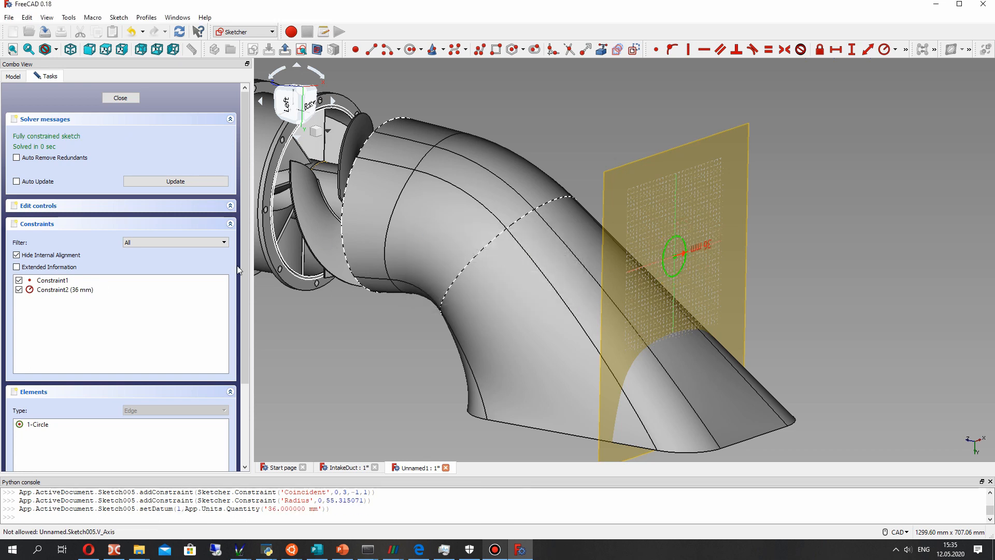
- Change the circle's radius constraint to 37 mm
scroll(723, 254, "up", 4)
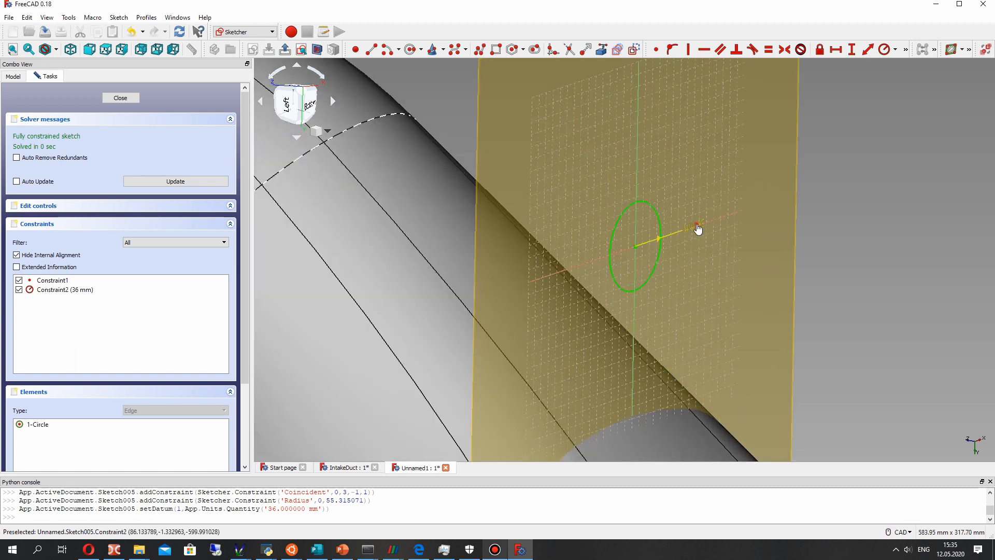
double_click(699, 228)
type("37")
key("Return")
- Recompute the model and close the 37 mm circle sketch on DatumPlane004
mouse_move(696, 223)
middle_mouse_down()
mouse_move(591, 216)
mouse_move(621, 240)
mouse_move(521, 226)
mouse_move(695, 264)
mouse_move(624, 229)
mouse_move(730, 122)
mouse_move(633, 63)
mouse_move(723, 213)
mouse_move(427, 270)
mouse_move(431, 281)
middle_mouse_up()
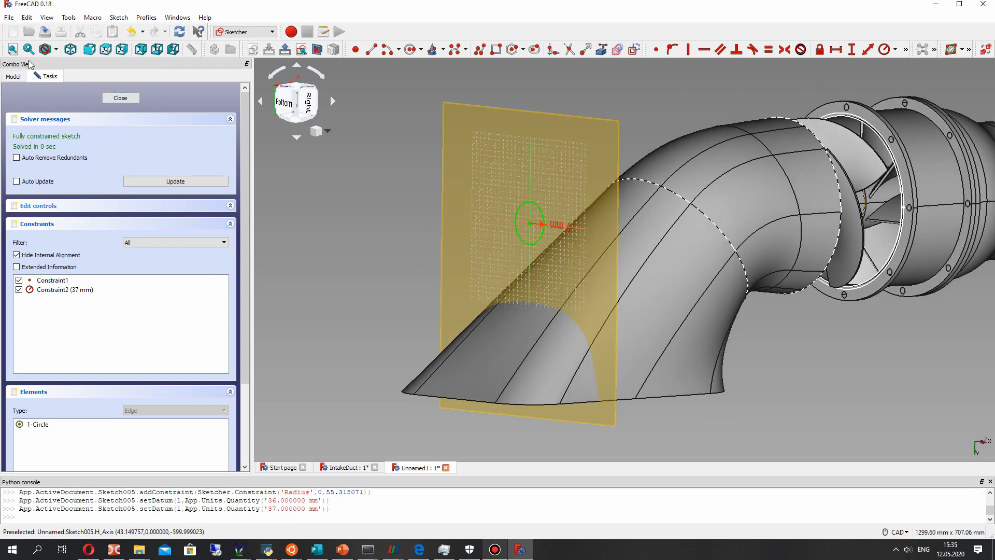
left_click(13, 76)
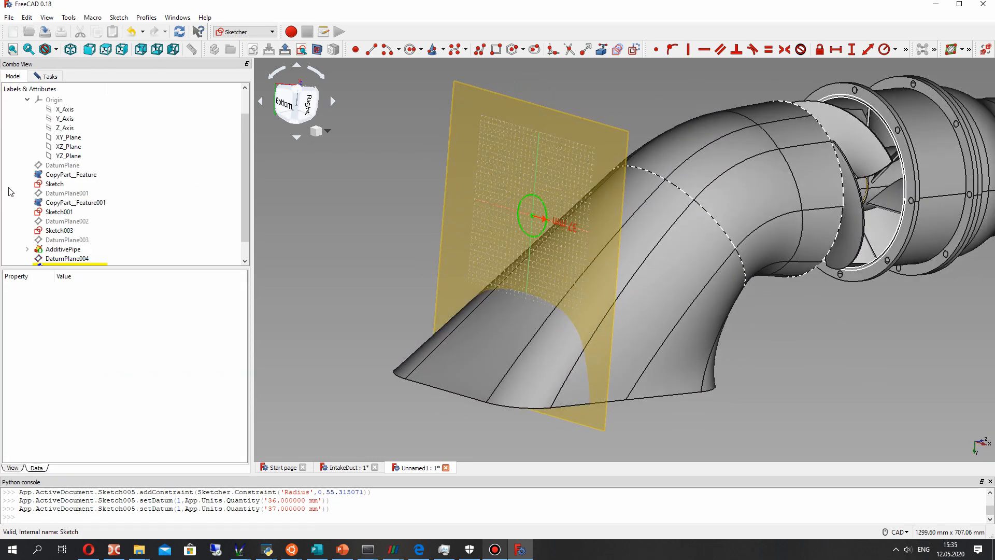
scroll(8, 188, "down", 1)
left_click(180, 32)
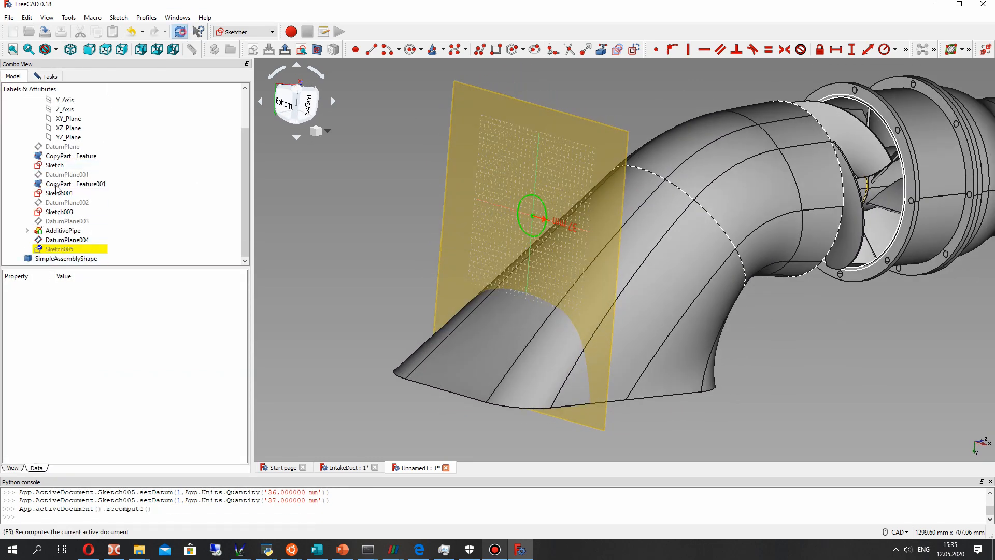
left_click(57, 250)
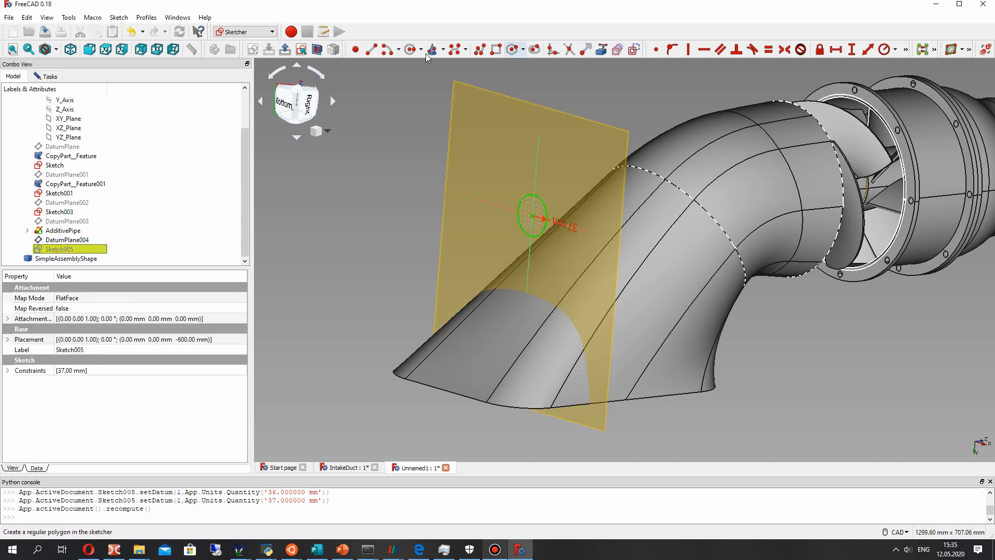
left_click(246, 28)
left_click(246, 29)
left_click(51, 76)
left_click(134, 98)
mouse_move(634, 169)
middle_mouse_down()
mouse_move(670, 158)
mouse_move(582, 281)
middle_mouse_up()
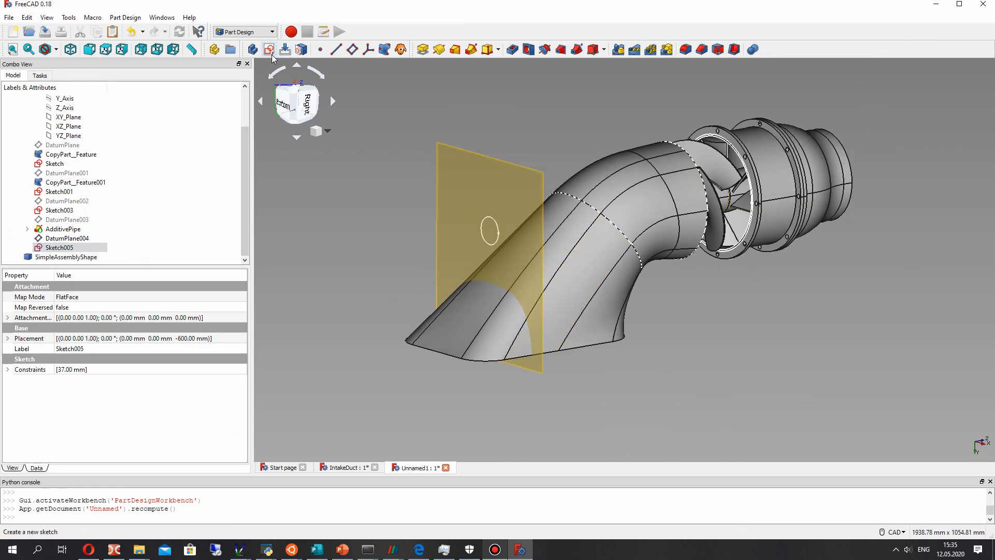
left_click(513, 50)
middle_click_drag(486, 192, 503, 343)
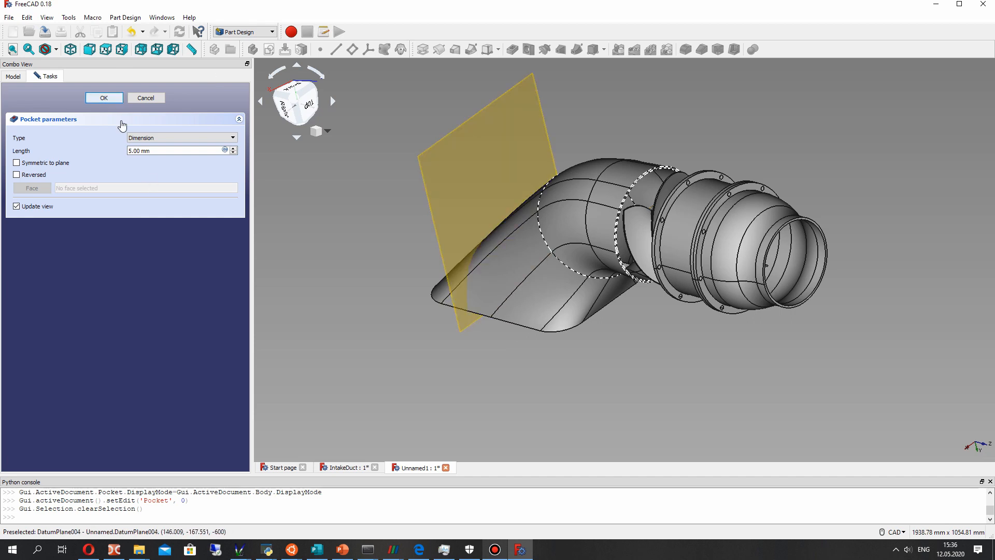
key("Escape")
left_click(63, 239)
right_click(63, 239)
left_click(93, 248)
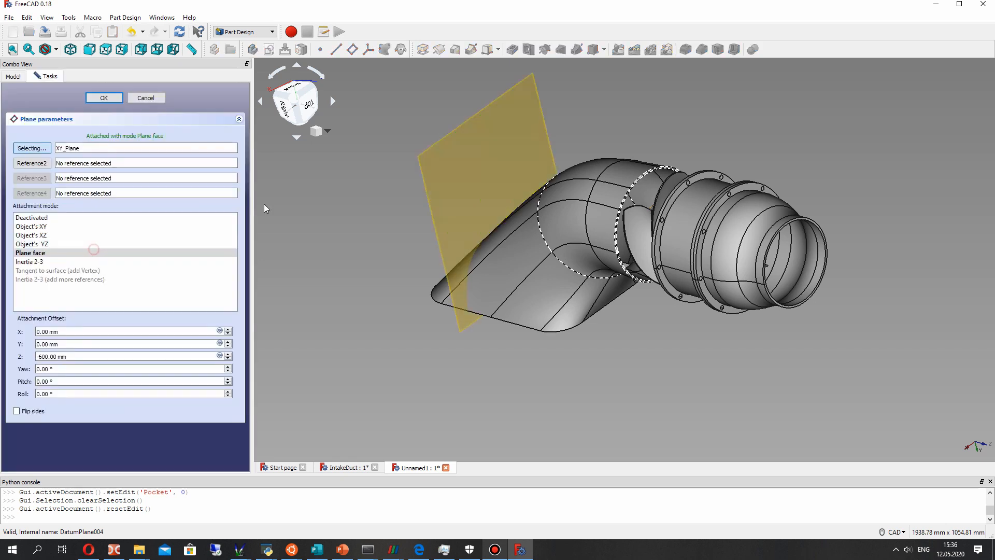
left_click(140, 98)
- Reopen Sketch005, set the circle's radius to 38 mm and close the sketch
left_click(104, 252)
right_click(105, 252)
left_click(116, 257)
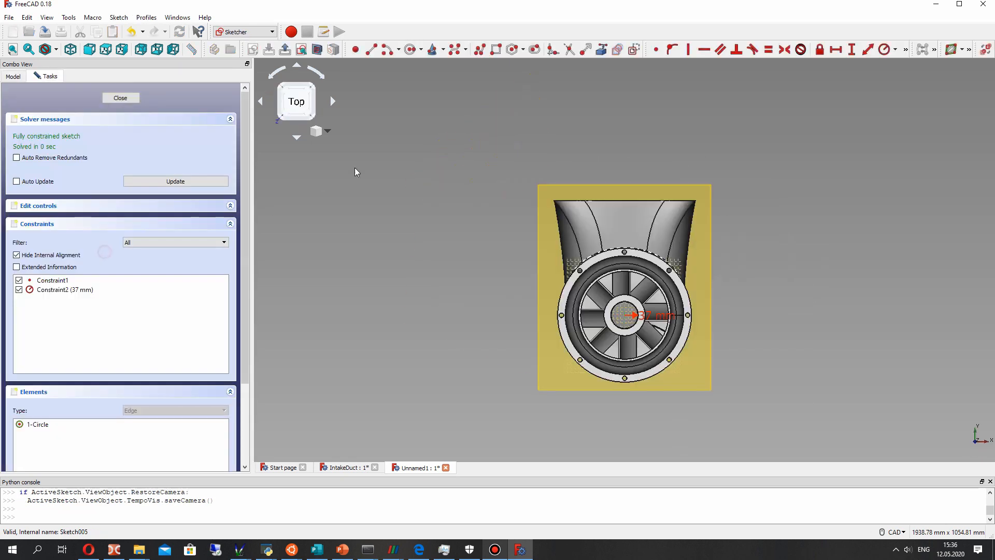
scroll(627, 389, "up", 2)
double_click(664, 283)
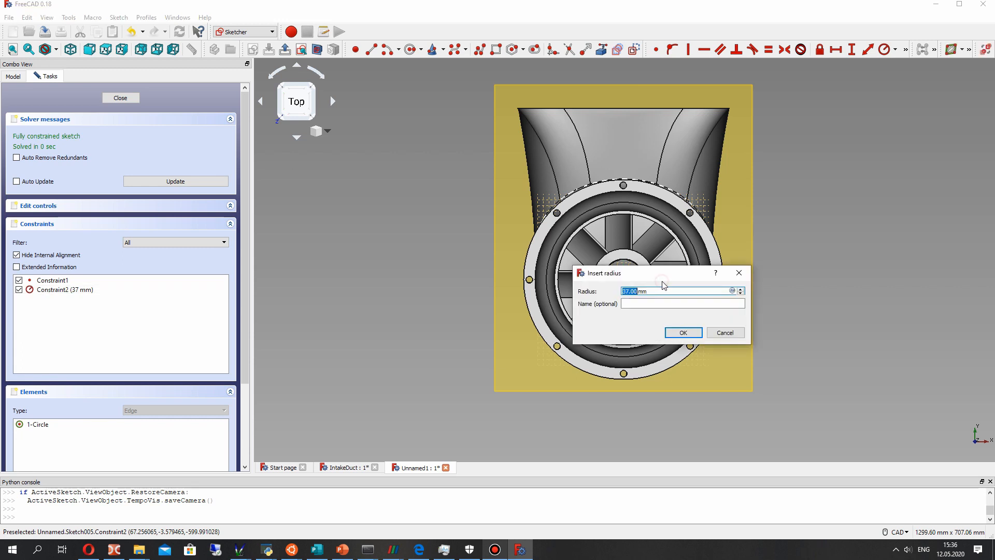
key("Return")
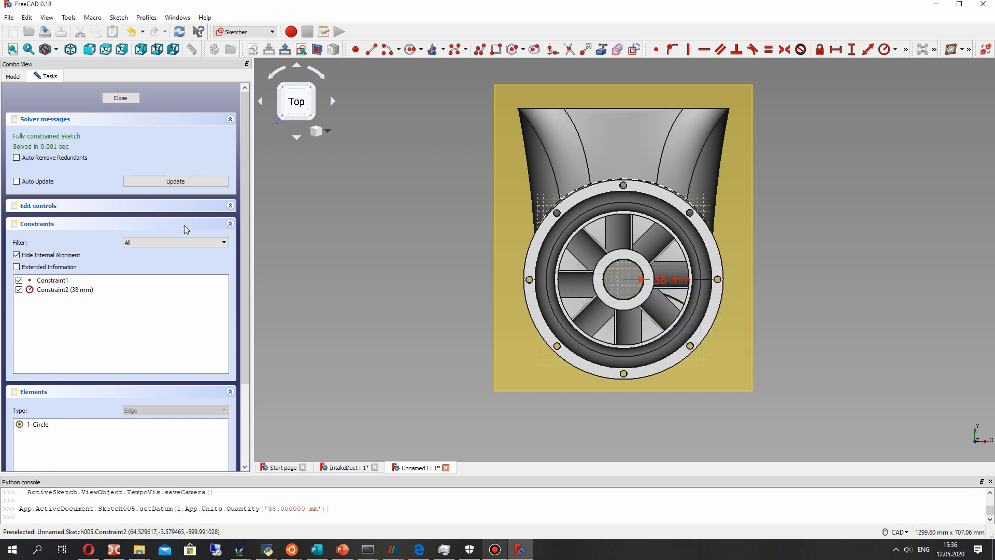
left_click(125, 97)
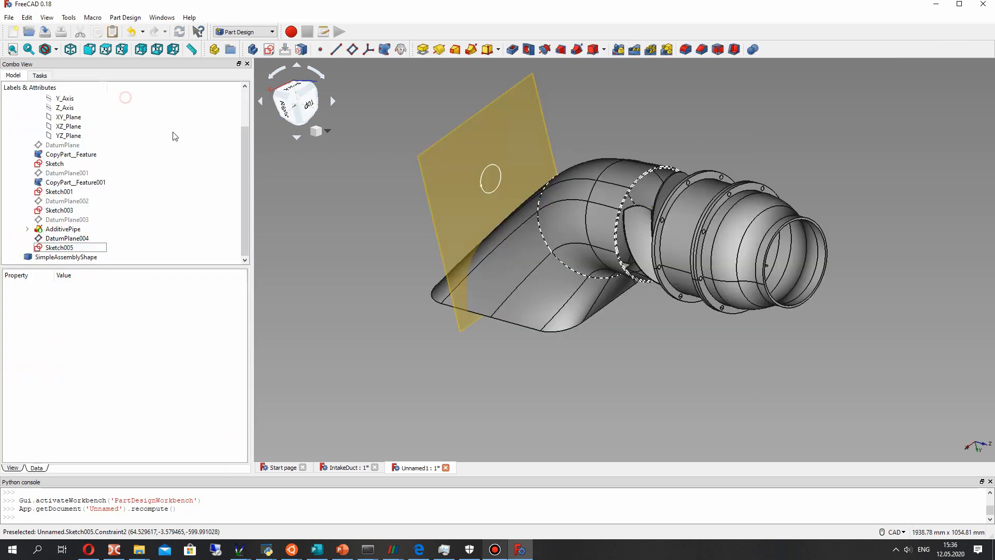
- Start a pocket from the Sketch005 circle with a length of 500 mm and reverse its direction into the duct
left_click(74, 256)
left_click(67, 248)
middle_click_drag(596, 222, 579, 218)
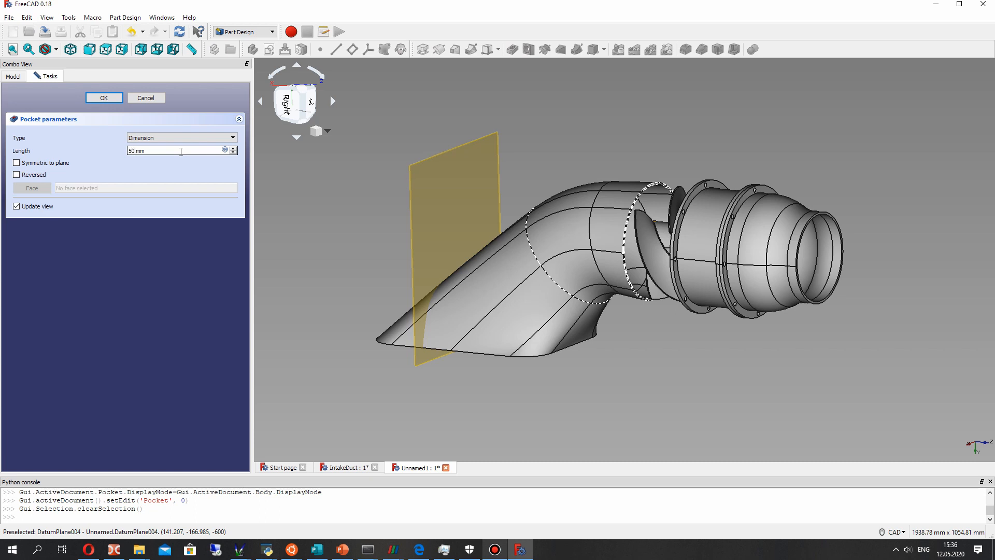
middle_click_drag(617, 225, 695, 273)
left_click(18, 175)
middle_click_drag(426, 179, 683, 231)
left_click(297, 96)
scroll(639, 236, "up", 6)
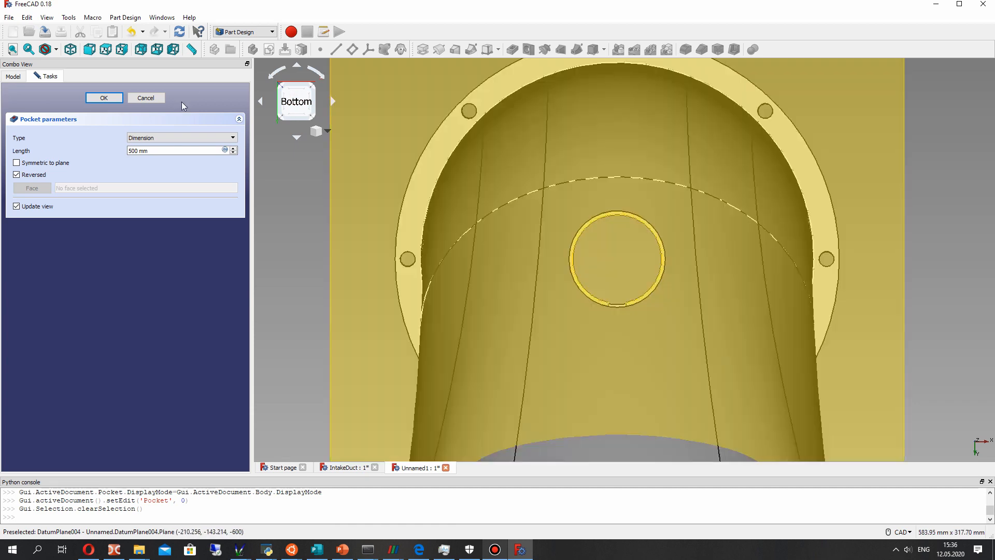
- Set the pocket's length to 300 mm and accept the feature
scroll(430, 160, "down", 6)
middle_click_drag(431, 160, 490, 226)
middle_click_drag(707, 222, 684, 217)
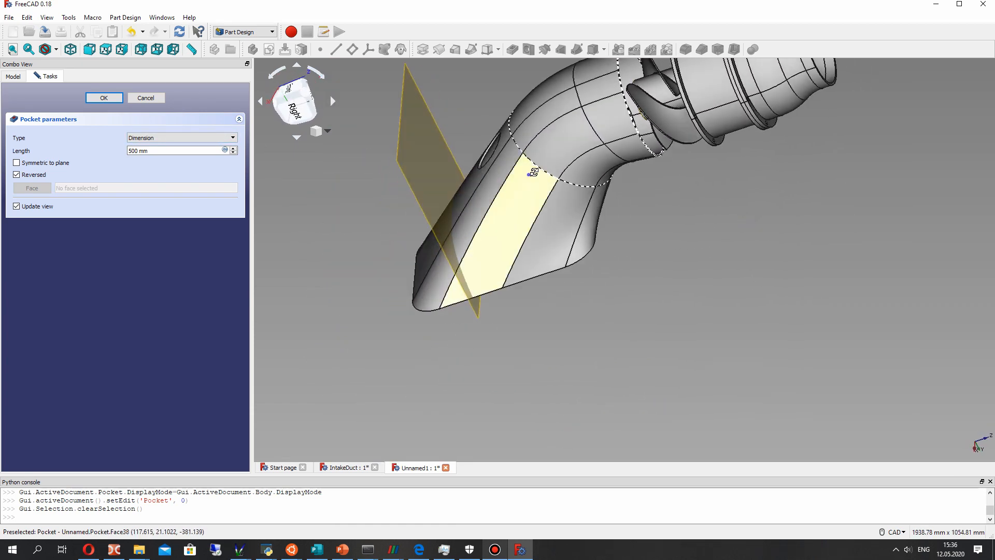
middle_click_drag(533, 171, 492, 162)
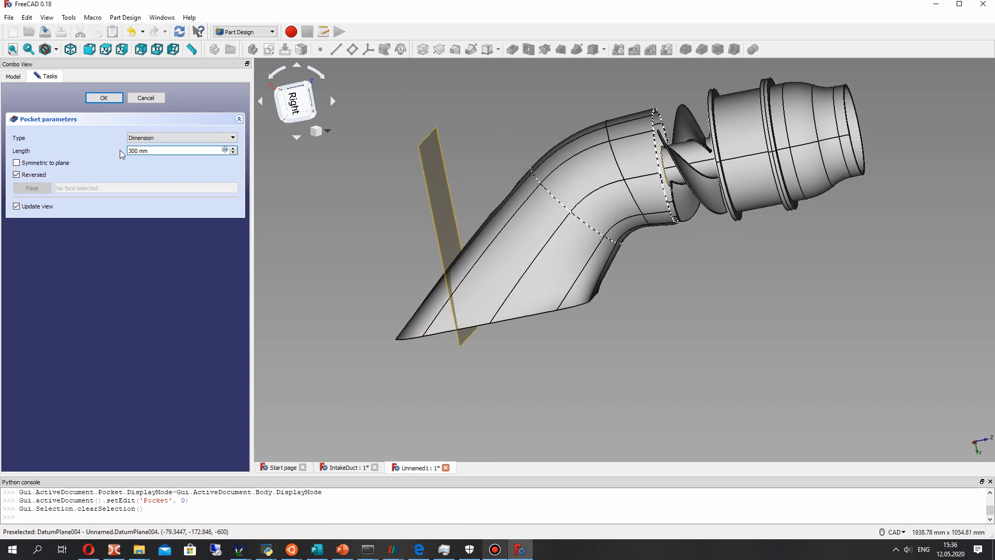
middle_click_drag(441, 138, 524, 155)
left_click(105, 98)
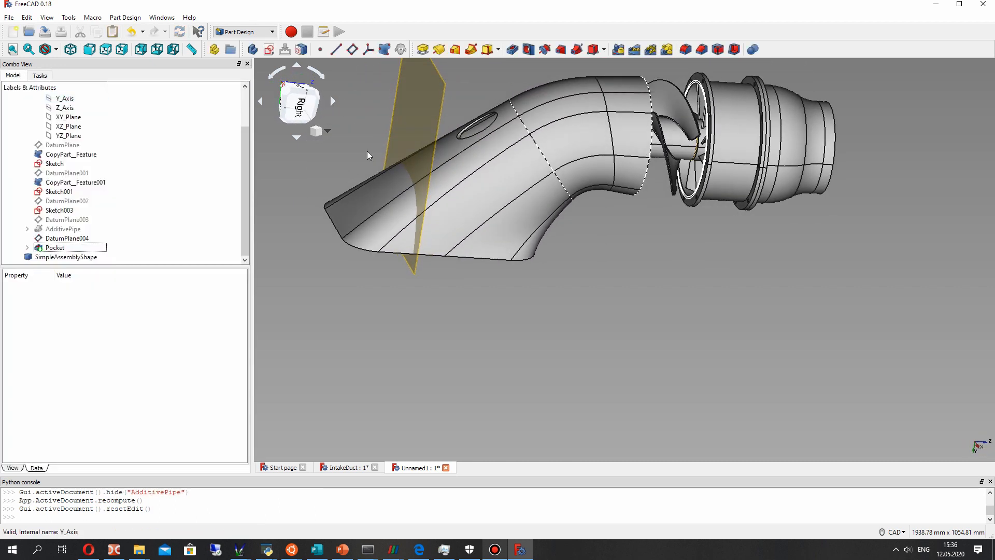
- Start a sketch on DatumPlane004 and draw two circles centred on the origin, with radii of about 46 mm and 56 mm
left_click(416, 115)
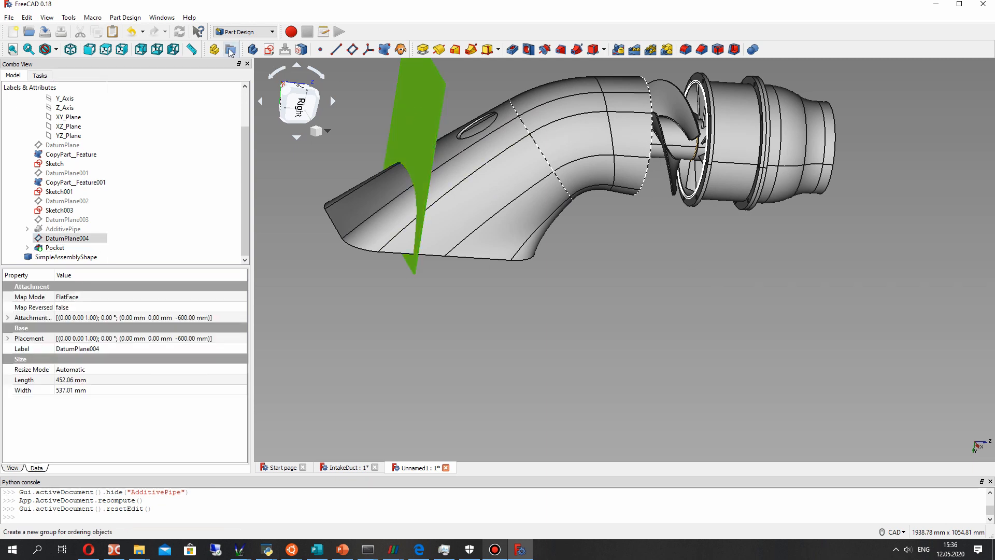
left_click(270, 49)
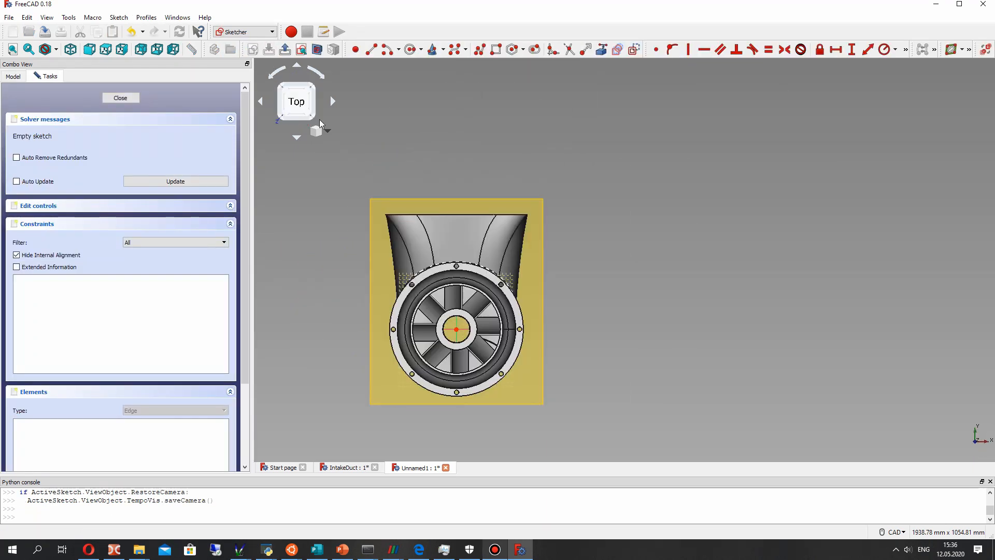
mouse_move(459, 310)
middle_mouse_down()
mouse_move(461, 188)
mouse_move(538, 272)
mouse_move(608, 160)
middle_mouse_up()
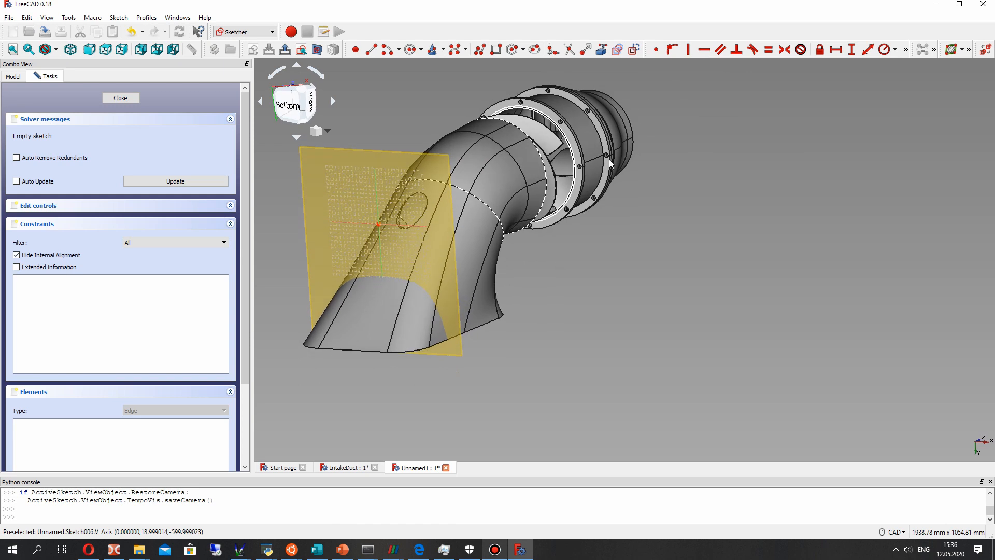
scroll(375, 271, "up", 4)
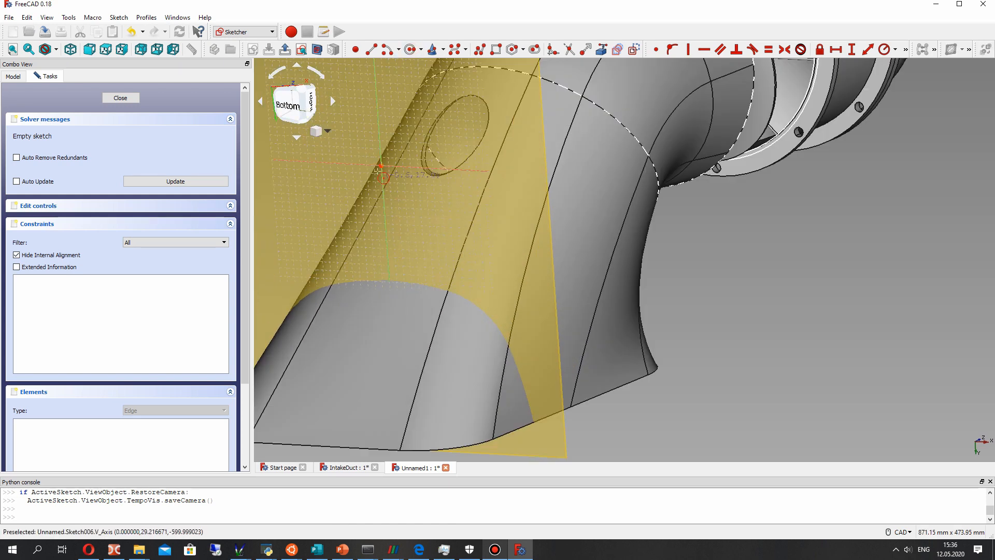
left_click(381, 165)
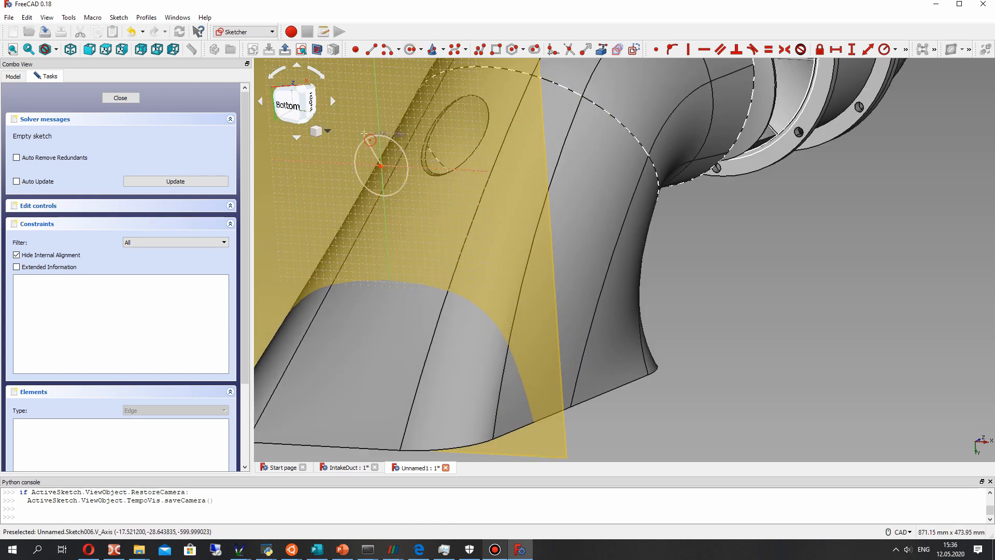
left_click(415, 165)
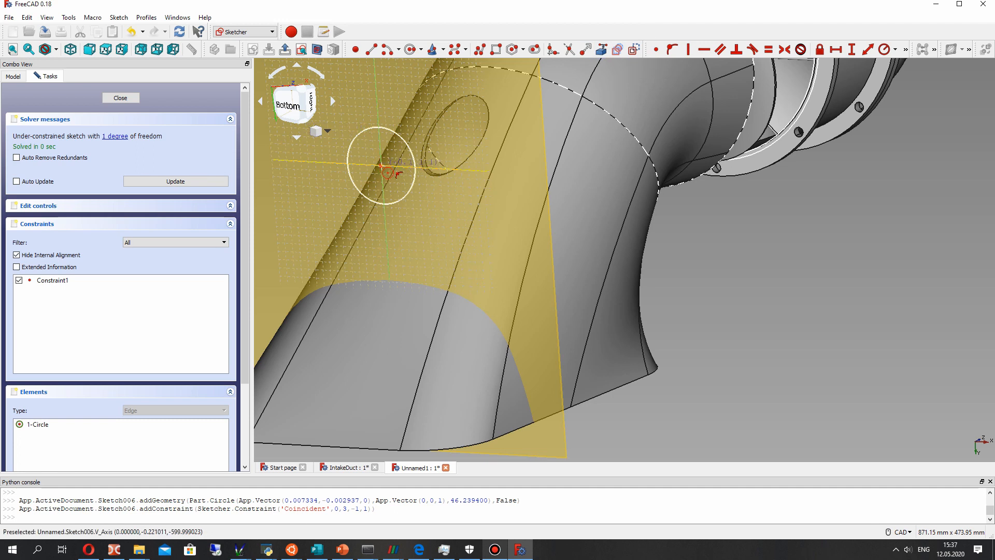
scroll(381, 165, "up", 4)
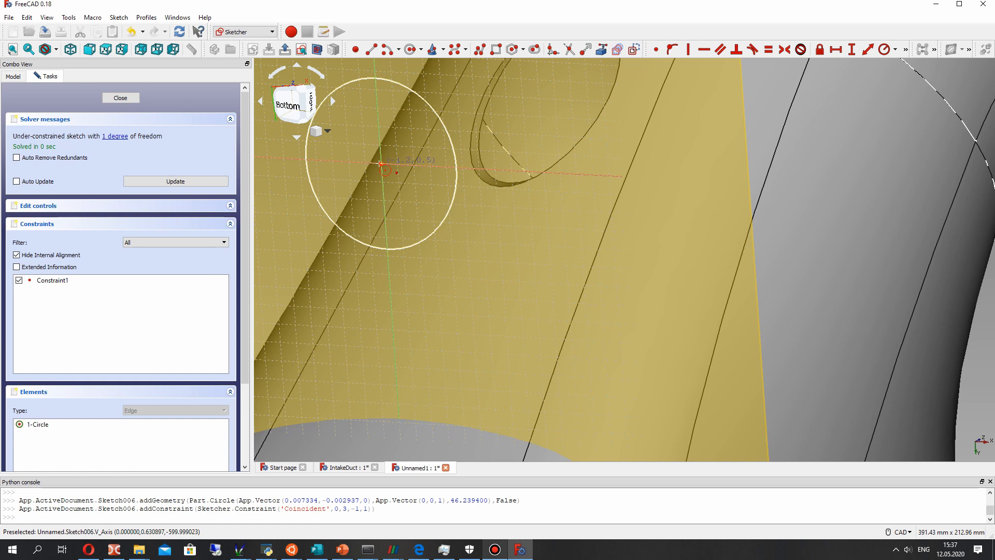
left_click(381, 165)
left_click(444, 100)
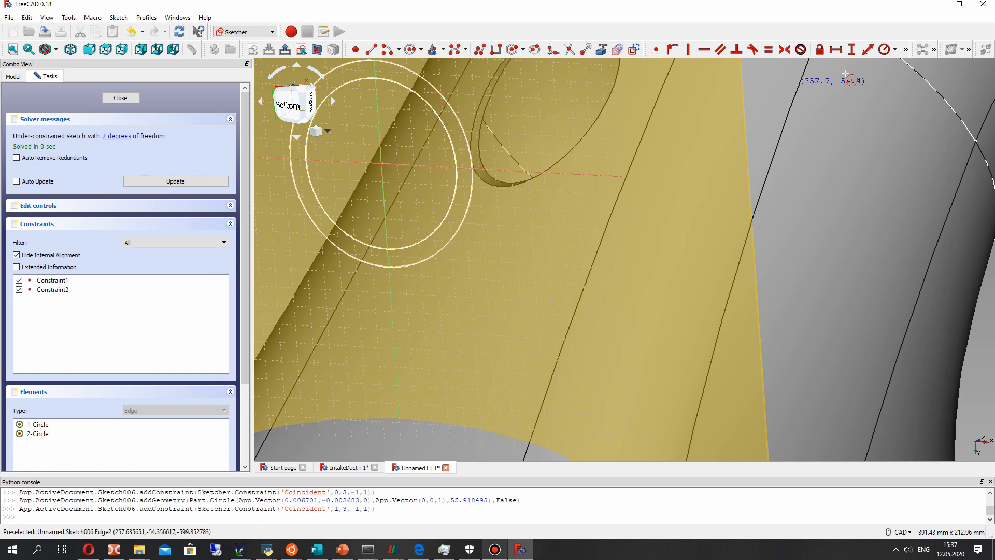
- Constrain the inner circle's radius to 37 mm and the outer circle's radius to 40 mm
left_click(886, 50)
left_click(424, 102)
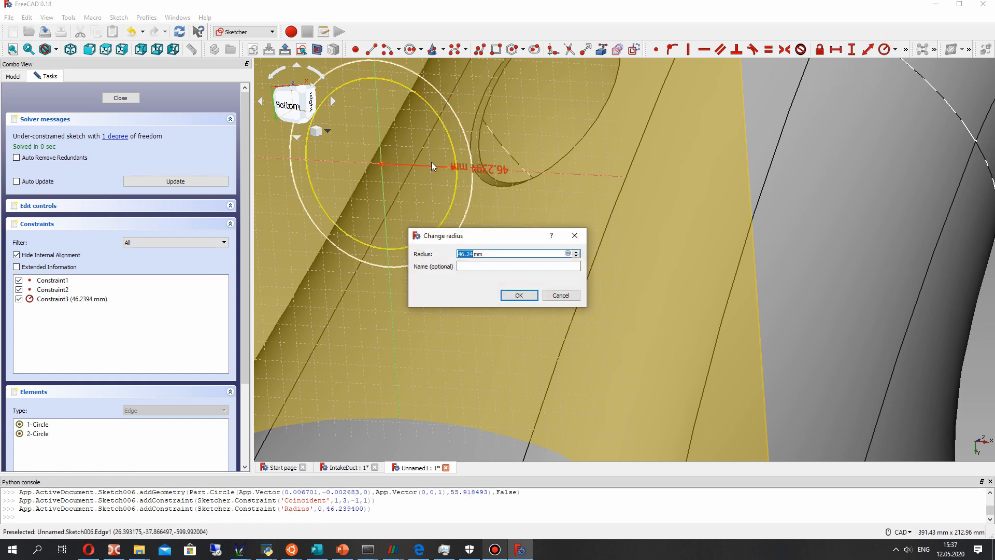
type("37")
key("Return")
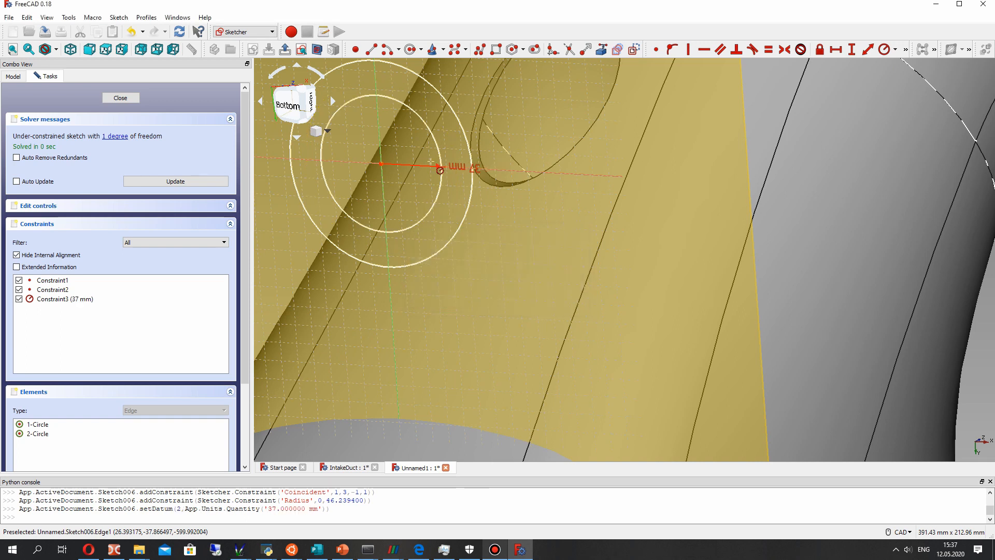
left_click(430, 83)
type("40")
key("Return")
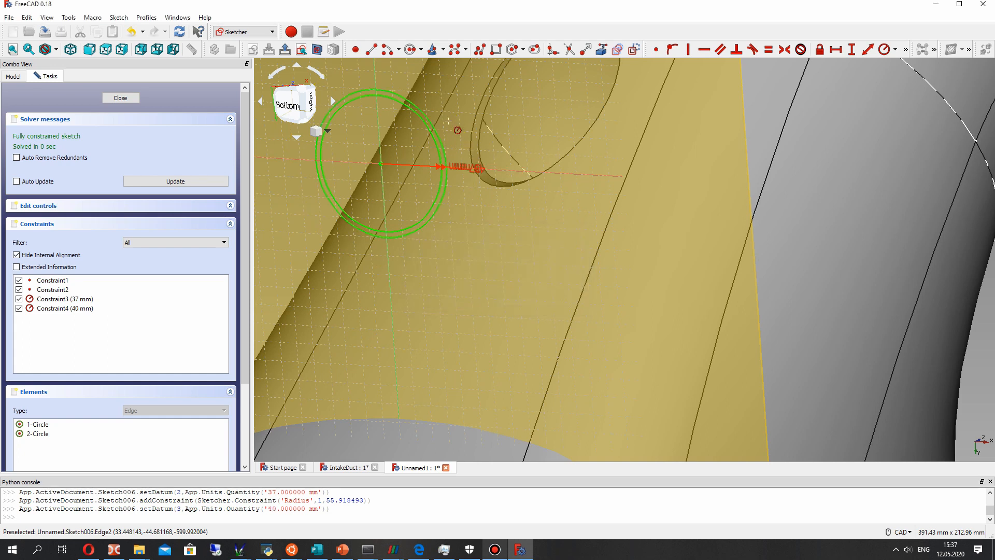
- Change the outer circle's radius to 42 mm and close the sketch
double_click(468, 169)
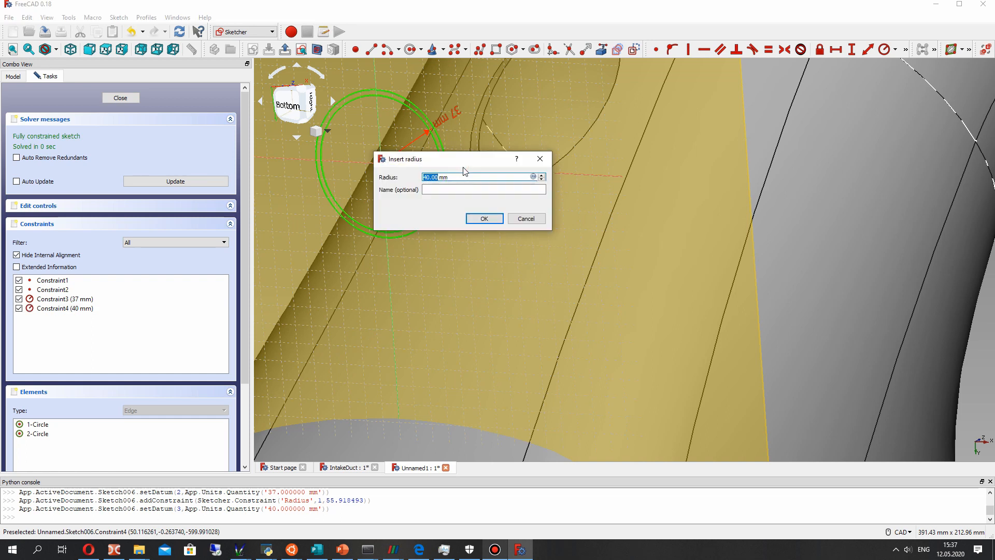
type("42")
key("Return")
middle_click_drag(418, 153, 121, 101)
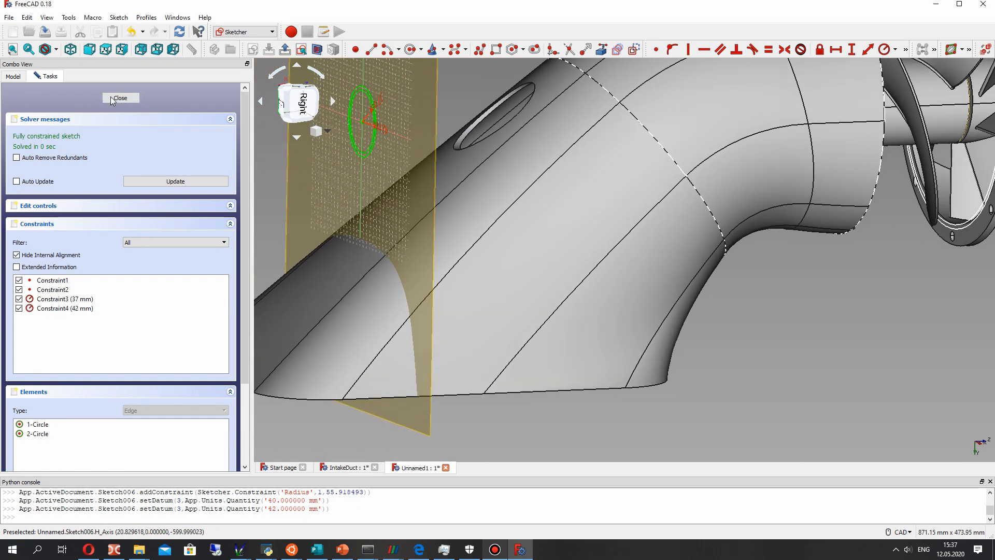
left_click(119, 98)
scroll(483, 171, "down", 2)
scroll(472, 218, "up", 5)
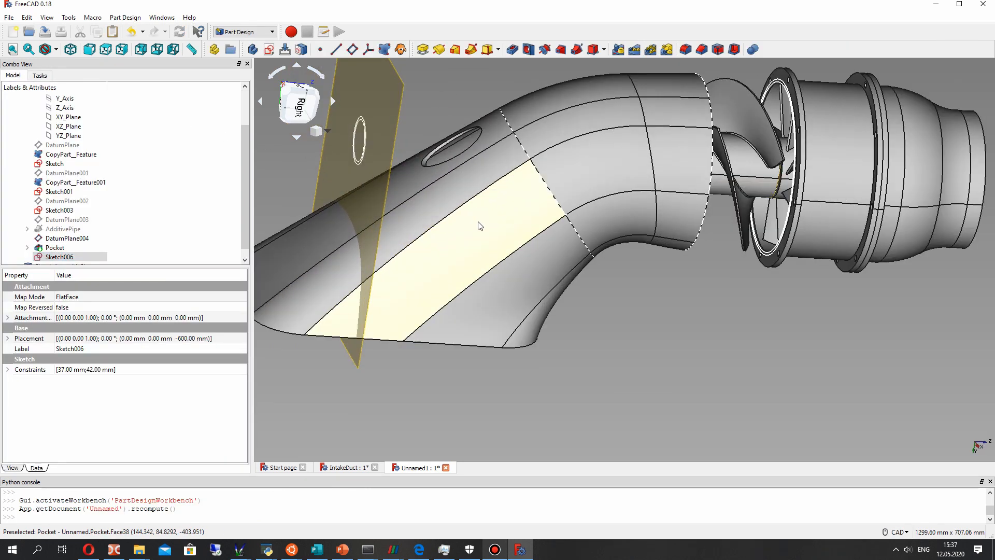
middle_click_drag(459, 177, 500, 204)
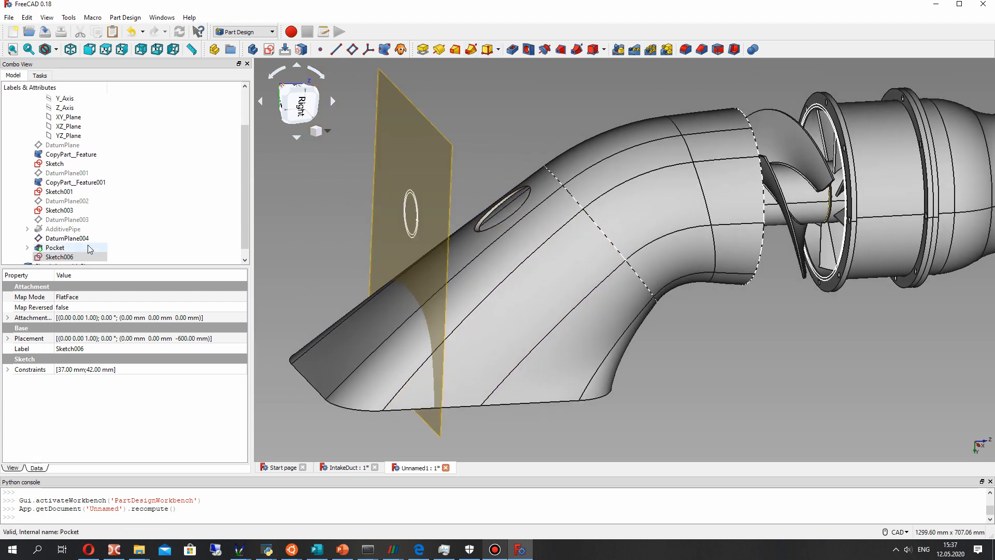
scroll(88, 244, "down", 1)
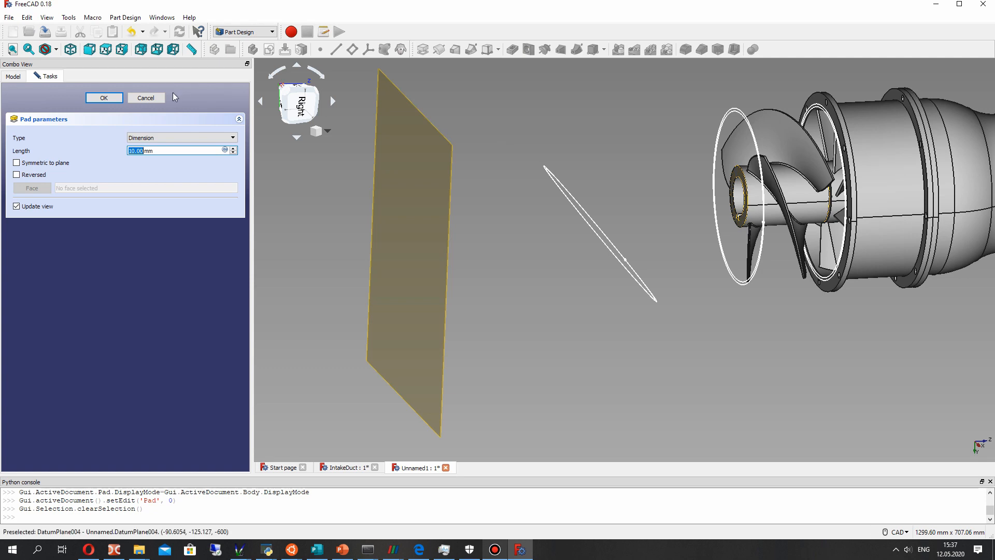
left_click(145, 98)
left_click(58, 249)
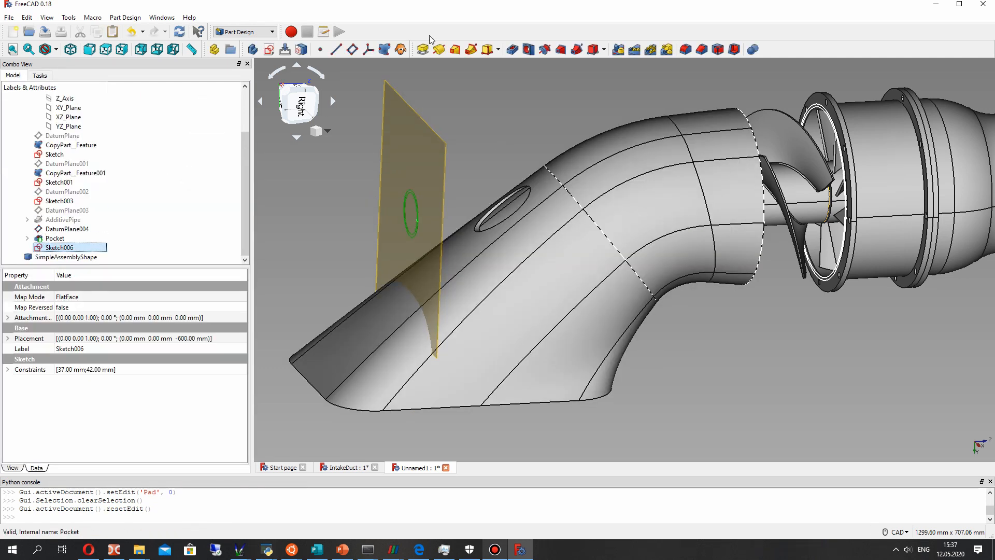
left_click(423, 49)
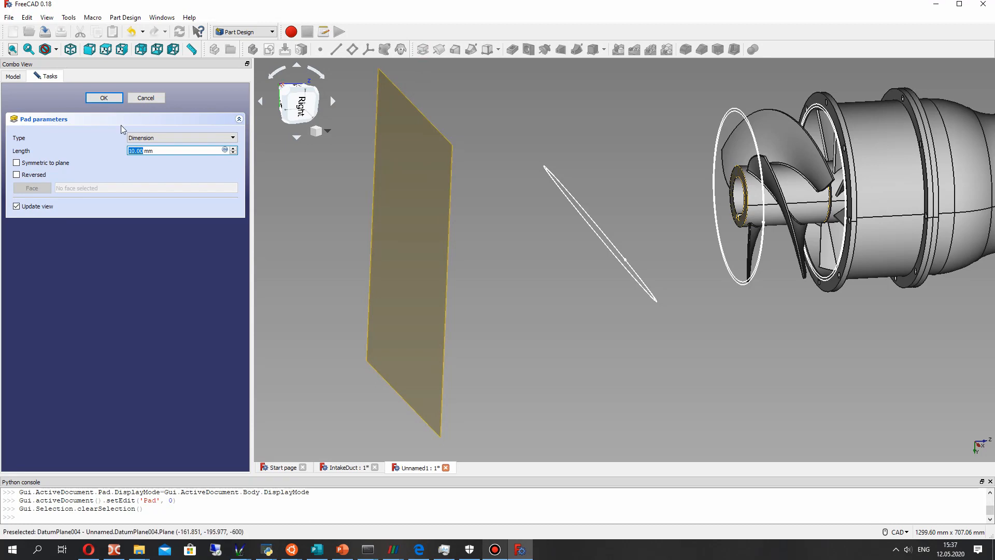
left_click(16, 174)
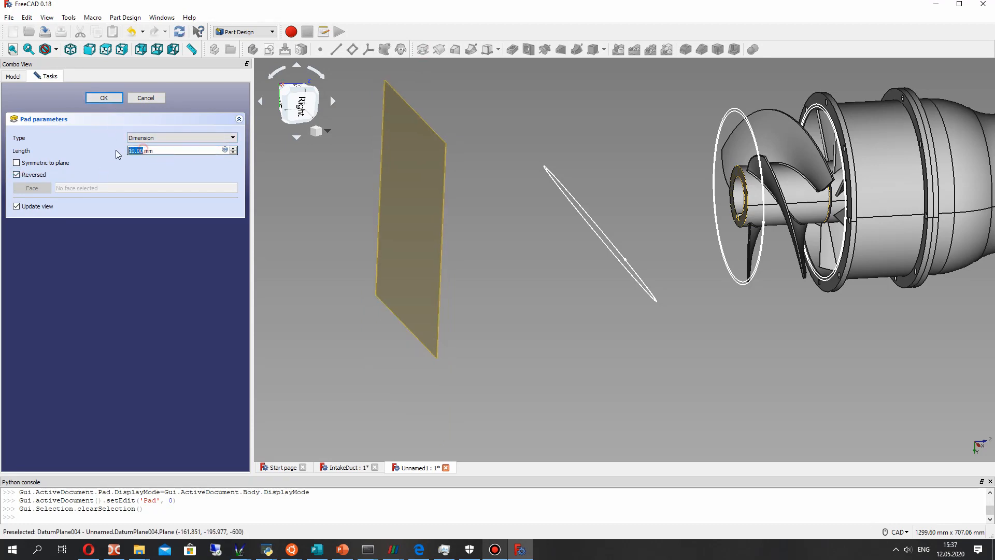
type("1")
type("00")
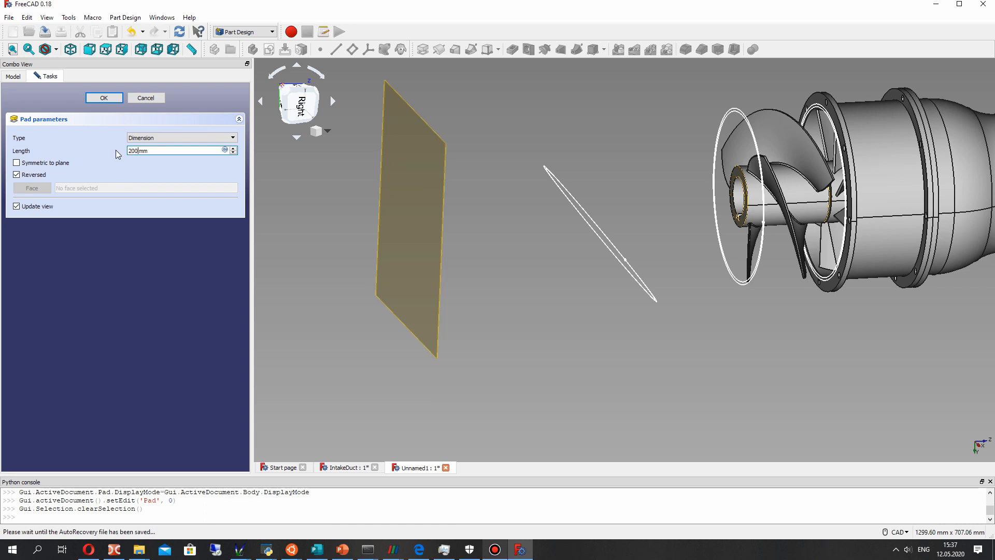
left_click(103, 98)
left_click(580, 285)
left_click(145, 96)
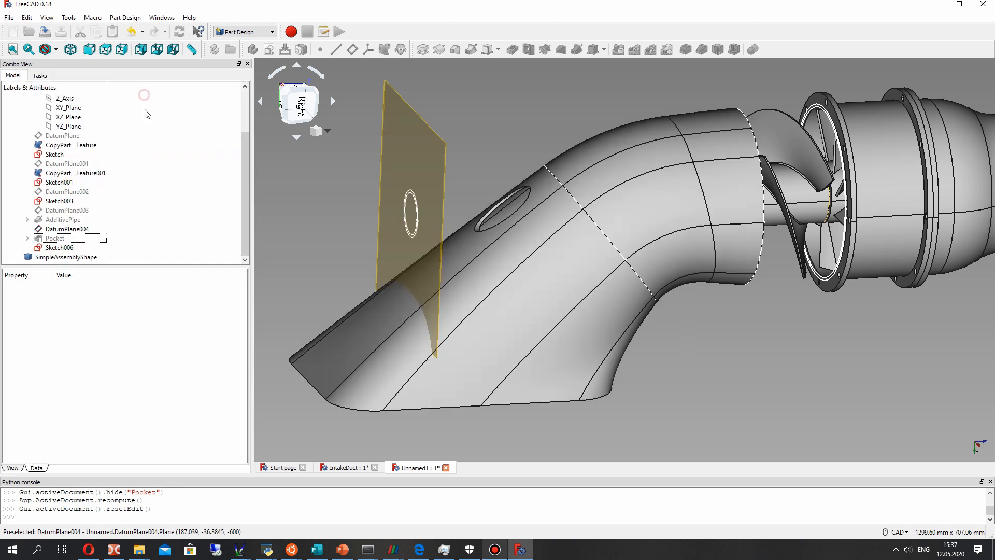
- Hide the DatumPlane004 datum plane while keeping the Pocket feature visible
mouse_move(547, 278)
middle_mouse_down()
mouse_move(629, 282)
mouse_move(551, 282)
mouse_move(579, 270)
mouse_move(422, 237)
mouse_move(430, 243)
middle_mouse_up()
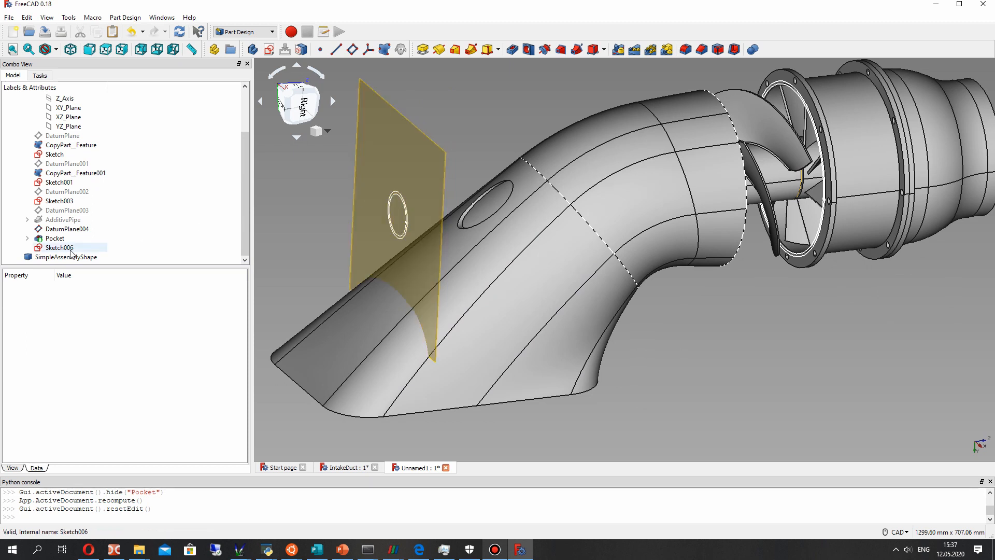
left_click(55, 239)
key("space")
key("space")
left_click(57, 248)
right_click(58, 248)
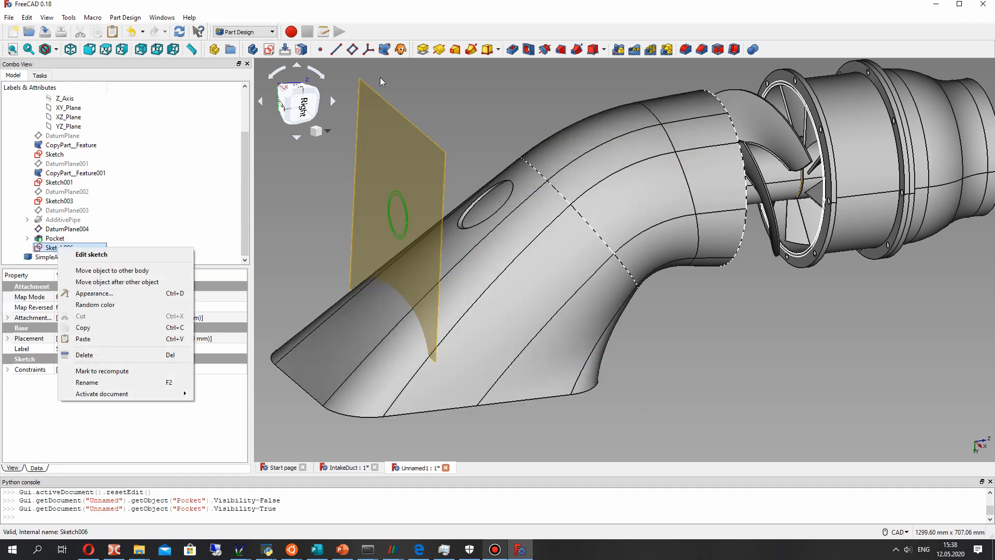
left_click(339, 197)
left_click(399, 149)
key("space")
- Start a pad of Sketch006 and set its length to 300 mm with the direction reversed
left_click(59, 248)
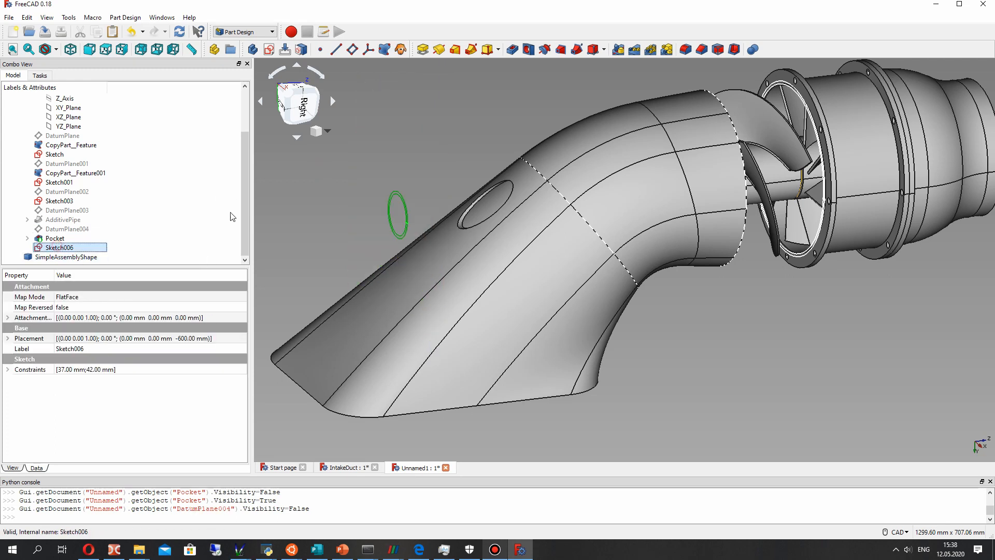
left_click(428, 53)
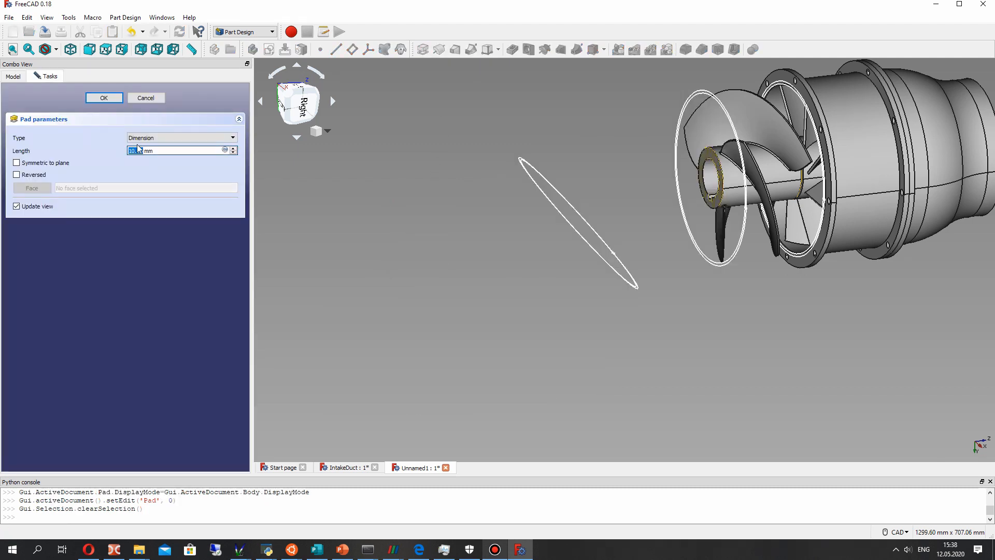
left_click(105, 98)
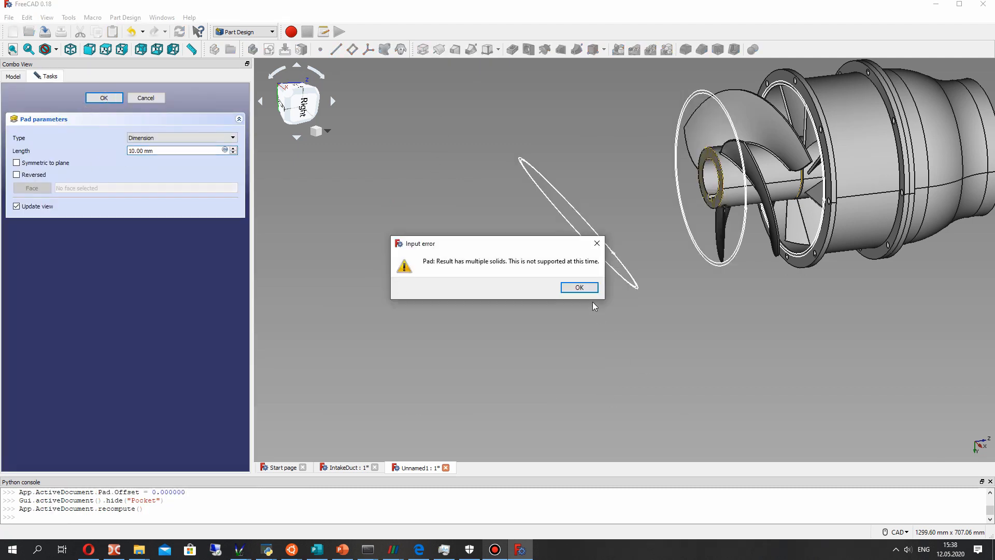
left_click(579, 286)
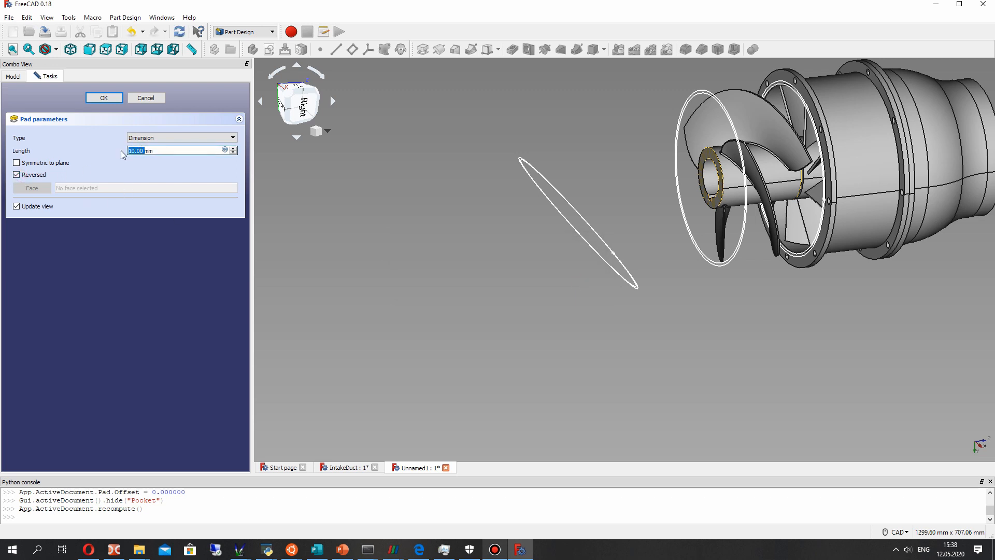
left_click(38, 207)
left_click(34, 176)
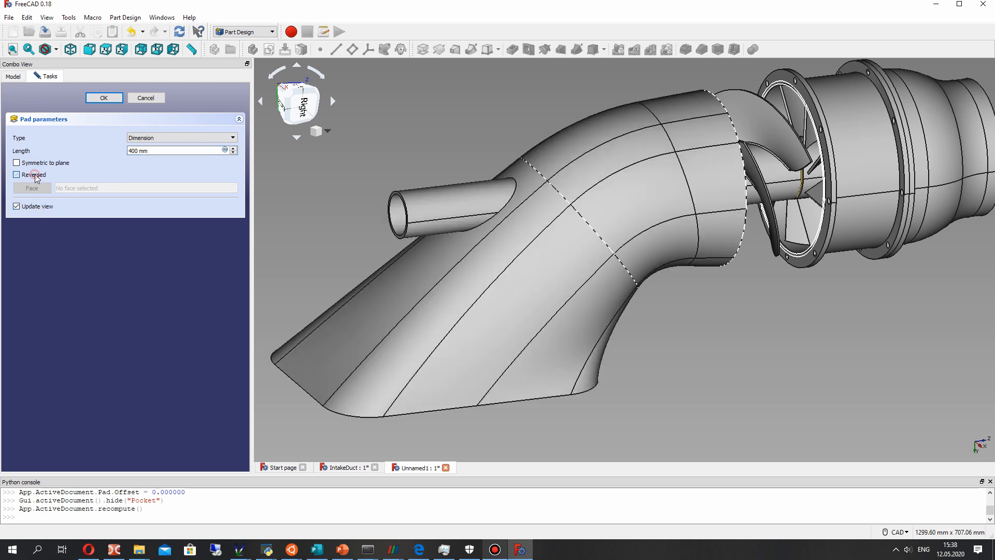
middle_click_drag(522, 260, 443, 300)
middle_click_drag(680, 256, 668, 280)
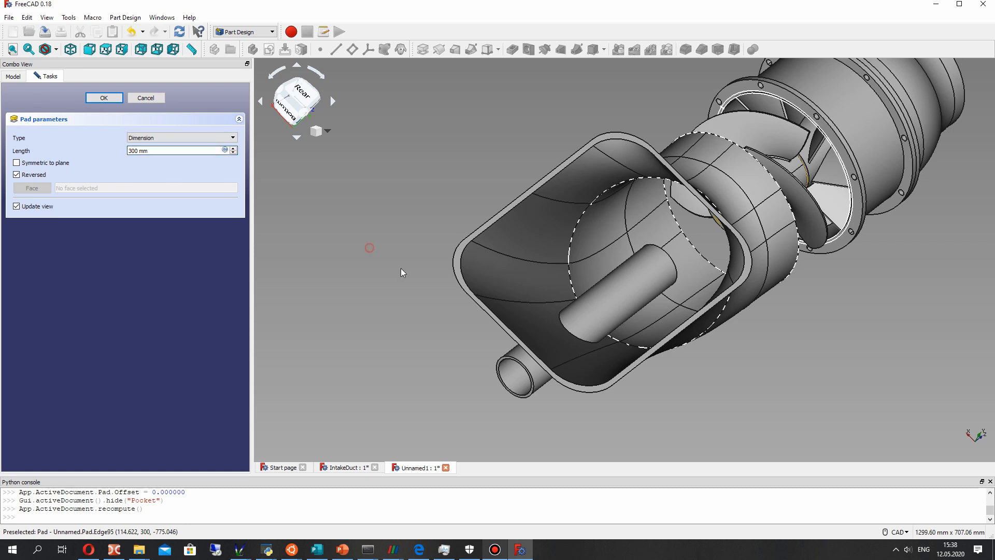
- Try to accept the reversed pad with lengths of 300 mm and 350 mm
scroll(571, 367, "up", 2)
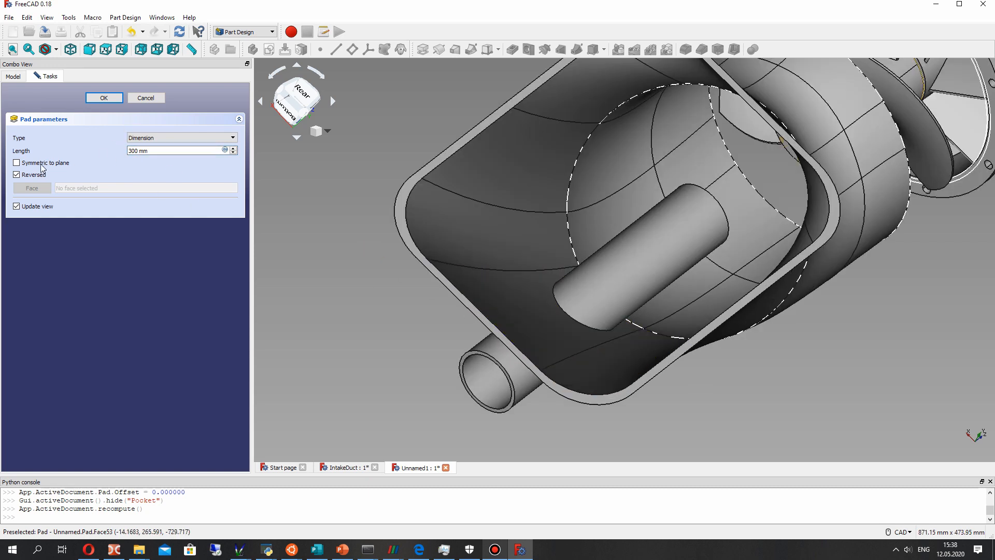
left_click(106, 99)
key("Return")
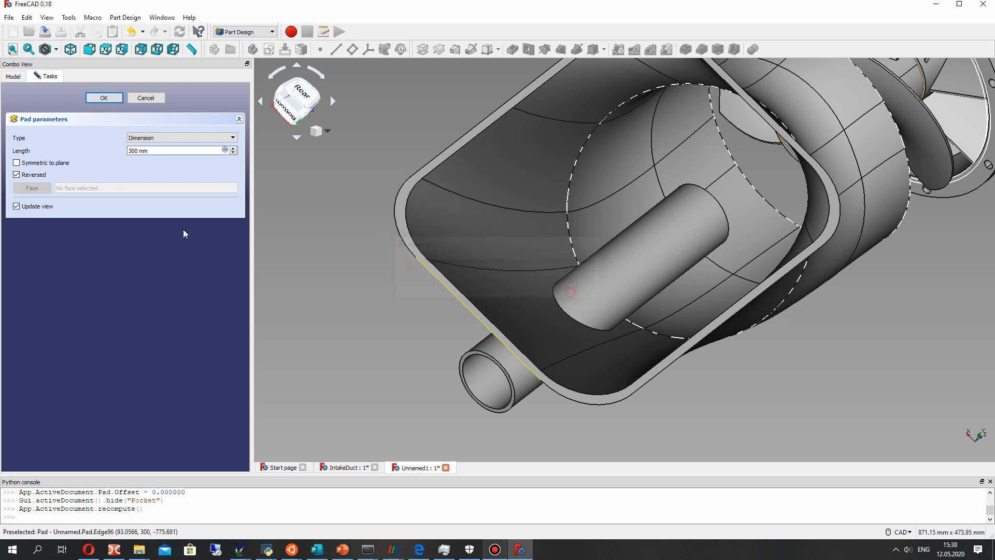
type("50")
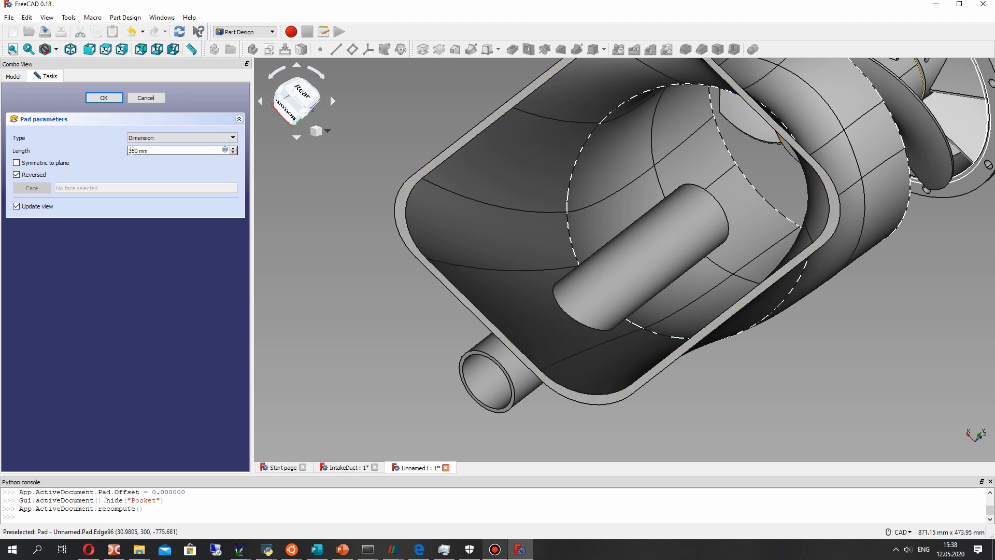
left_click(28, 176)
left_click(28, 176)
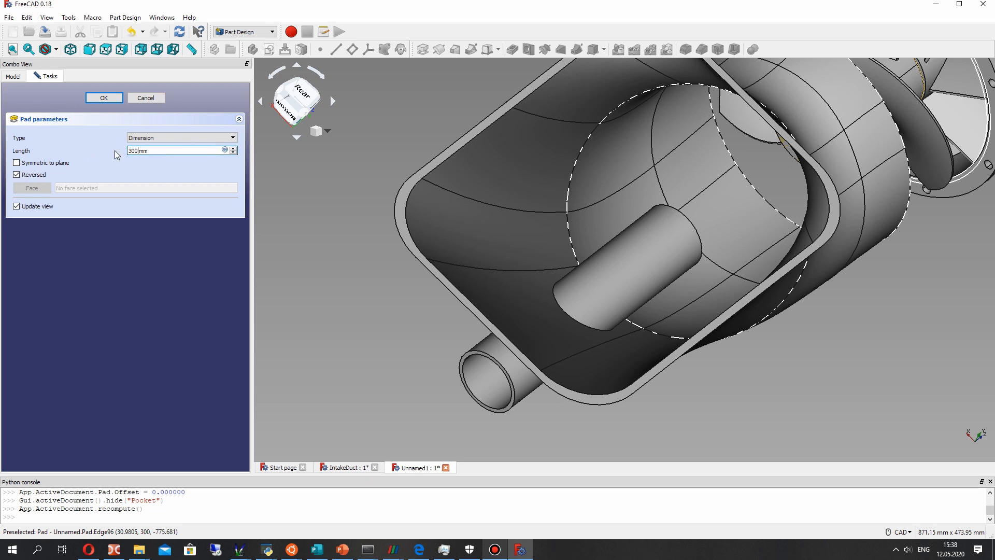
key("Return")
left_click(579, 287)
- Turn off the pad's Reversed option and shorten its length to 200 mm
middle_click_drag(682, 310, 627, 306)
left_click(17, 163)
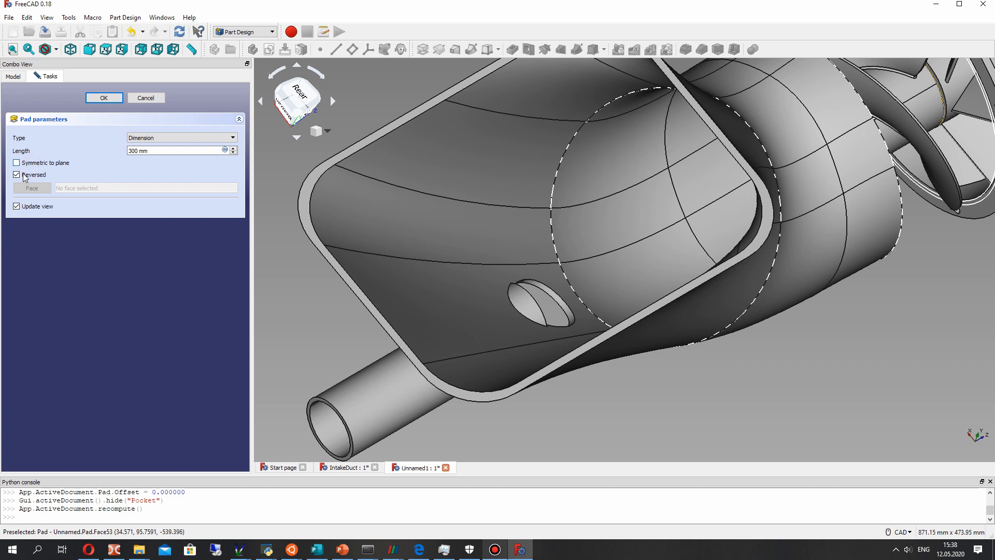
left_click(18, 175)
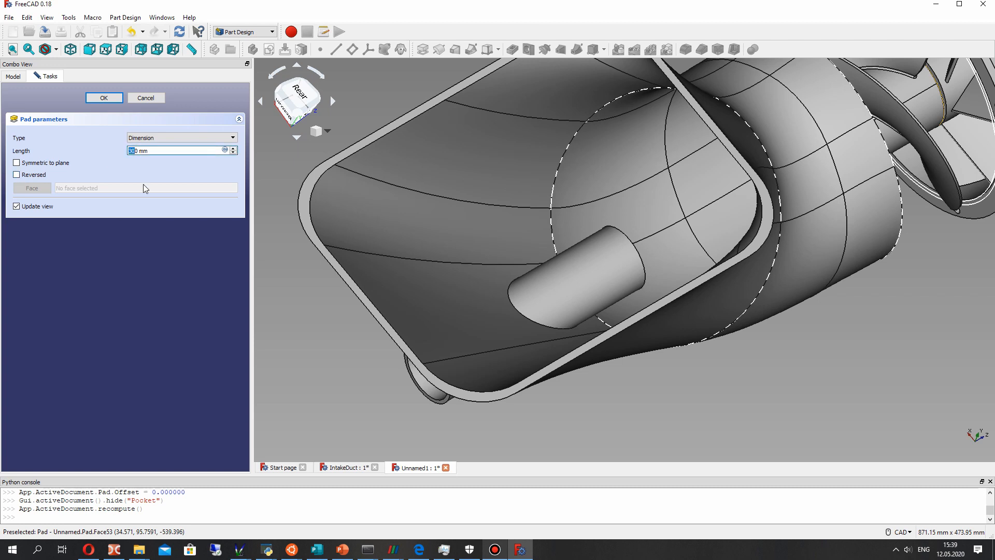
key("Left")
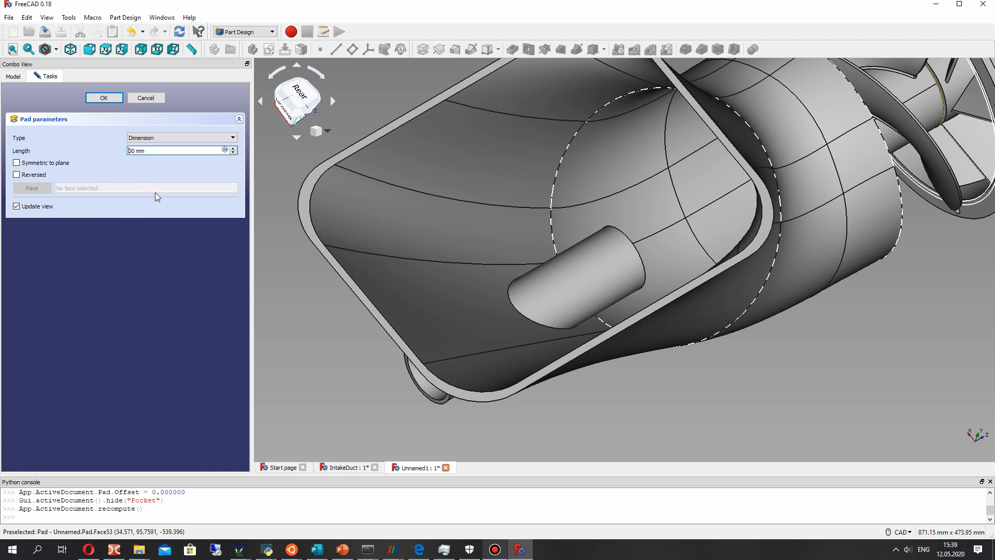
type("2")
middle_click_drag(560, 293, 520, 343)
scroll(521, 342, "up", 4)
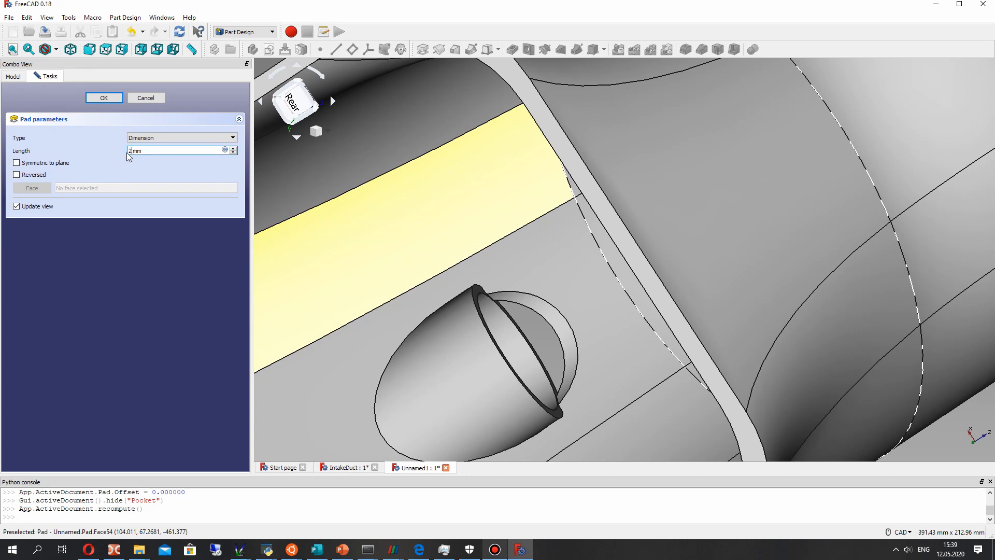
- Set the shaft sleeve pad's length to 260 mm and accept the feature
type("0")
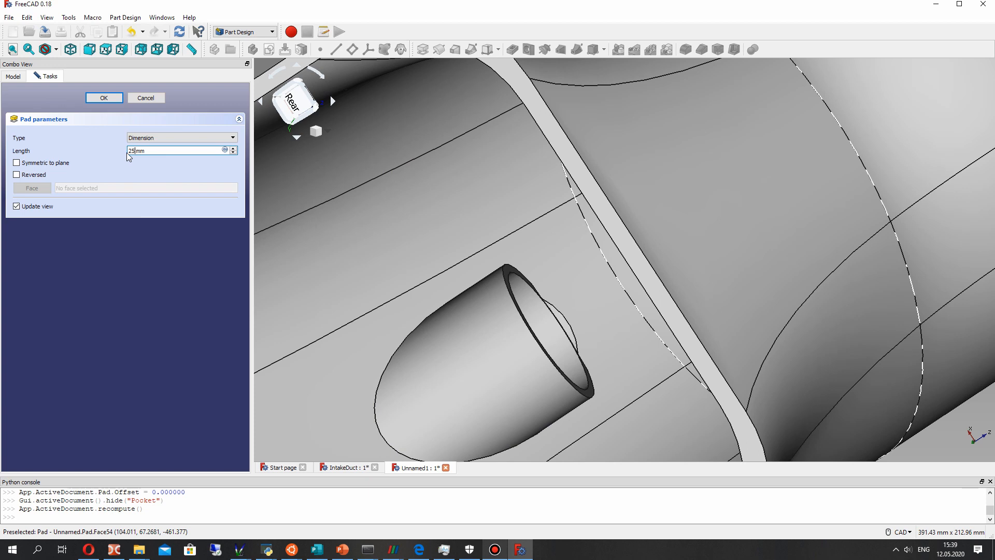
type("0")
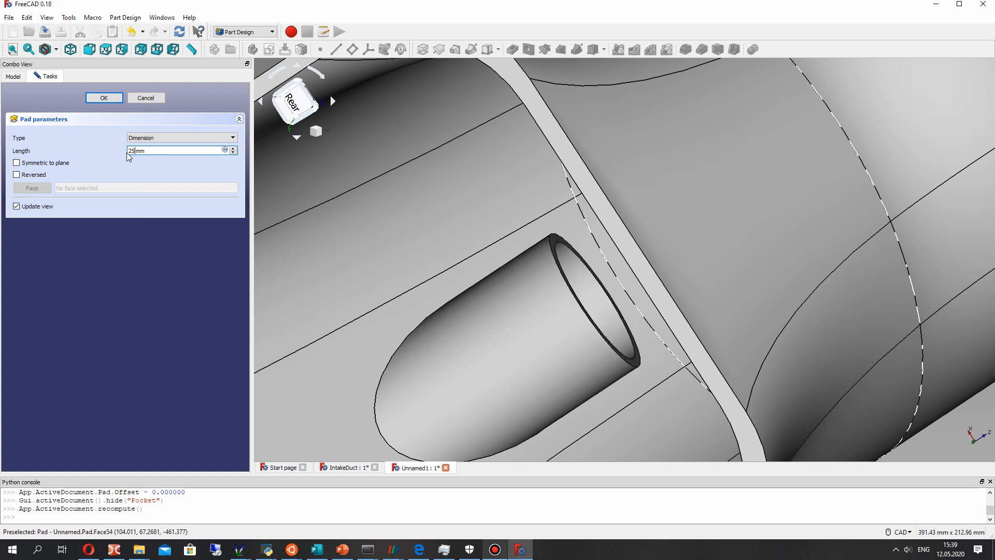
middle_click_drag(556, 268, 640, 260)
scroll(643, 263, "down", 4)
scroll(725, 290, "down", 2)
middle_click_drag(724, 293, 625, 306)
middle_click_drag(809, 291, 596, 250)
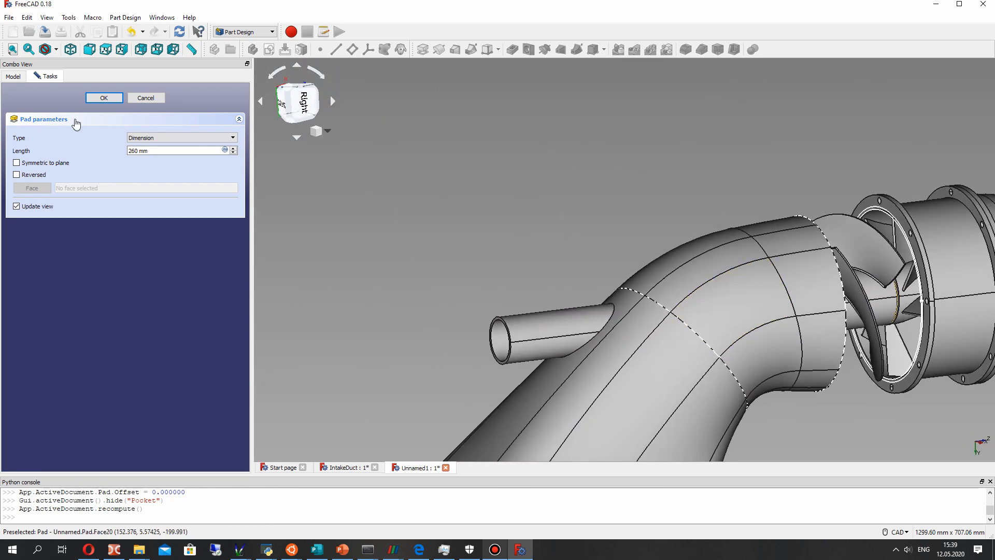
left_click(106, 100)
- Hide the SimpleAssemblyShape pump assembly so only the intake duct body remains in view
scroll(622, 337, "down", 5)
middle_click_drag(623, 337, 588, 329)
scroll(586, 331, "up", 2)
middle_click_drag(524, 332, 538, 367)
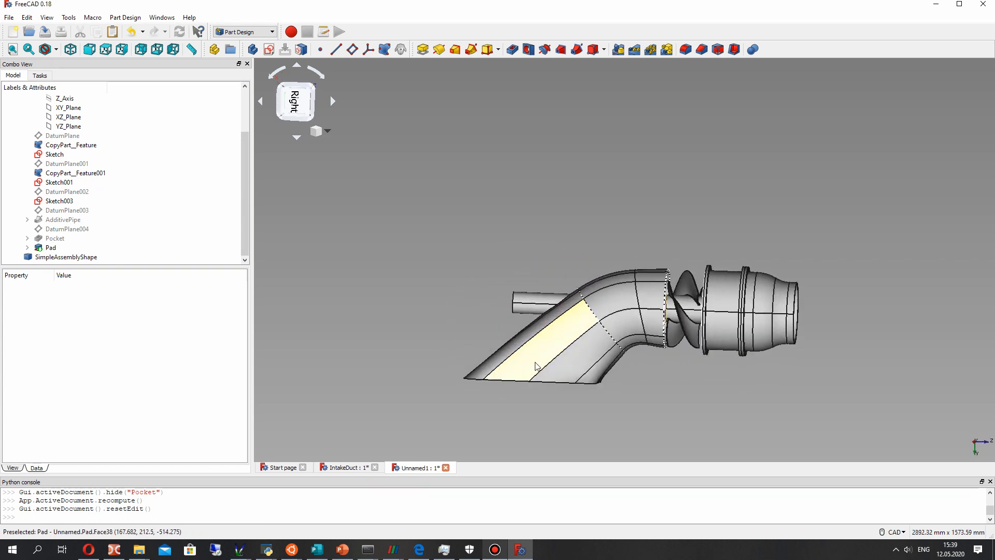
scroll(536, 366, "up", 6)
left_click(54, 257)
key("space")
- Hide the two copied hub faces, CopyPart__Feature and CopyPart__Feature001
middle_click_drag(596, 311, 695, 276)
left_click(857, 133)
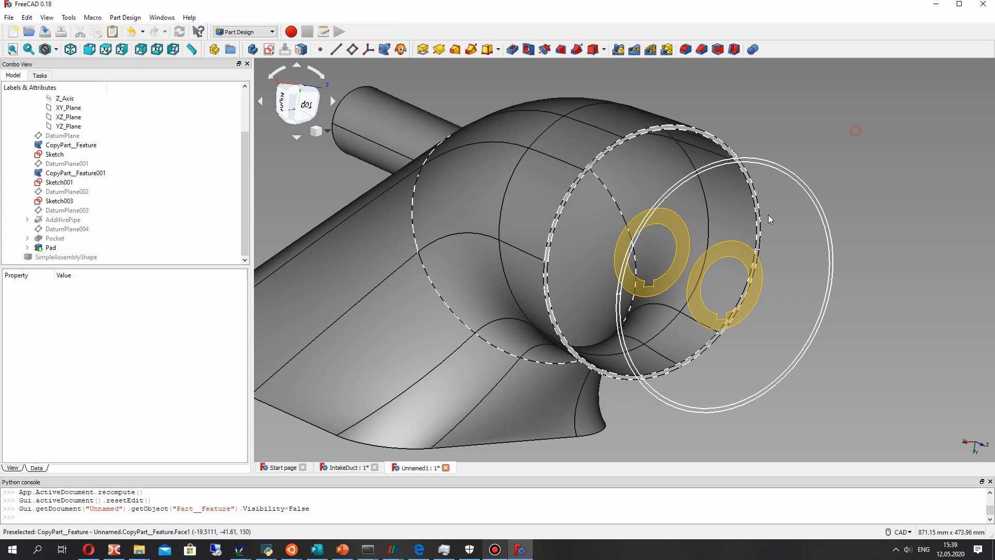
middle_click_drag(769, 219, 733, 216)
left_click(72, 174)
key("space")
left_click(73, 201)
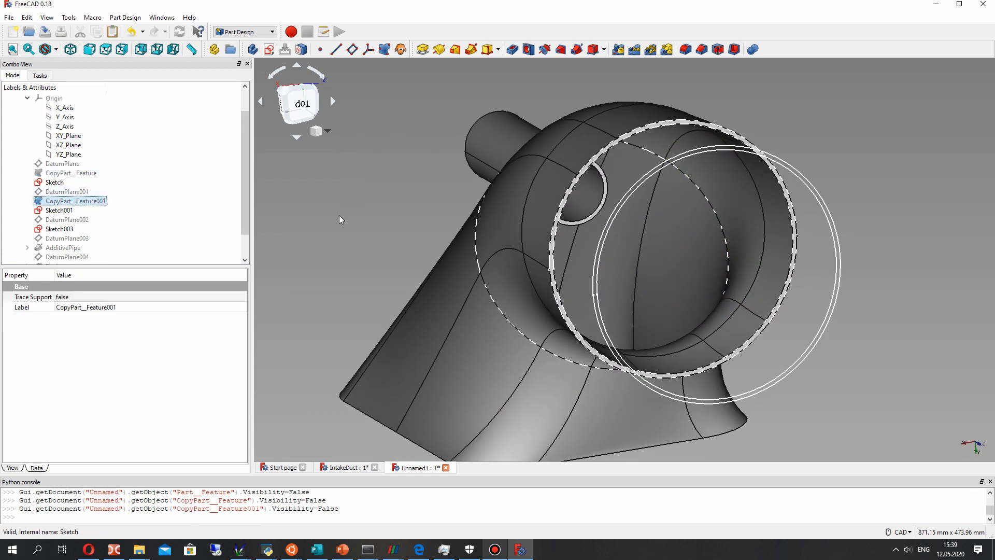
left_click(54, 182)
- Start a Fillet on the two edges where the shaft sleeve meets the duct's outer wall
scroll(600, 204, "up", 2)
middle_click_drag(344, 295, 604, 266)
scroll(471, 258, "up", 4)
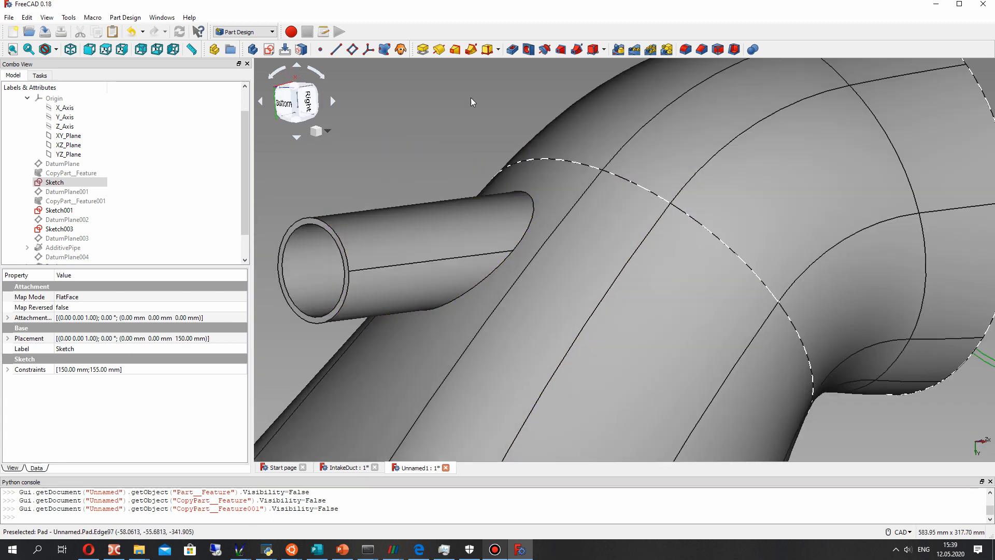
left_click(535, 216)
left_click(434, 139)
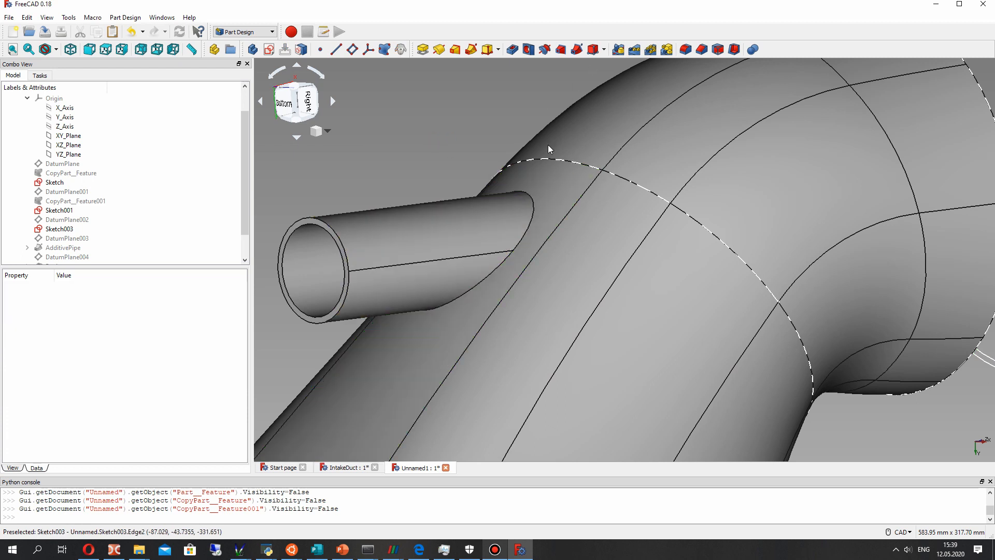
mouse_move(539, 215)
middle_mouse_down()
mouse_move(618, 251)
mouse_move(630, 267)
middle_mouse_up()
left_click(629, 267)
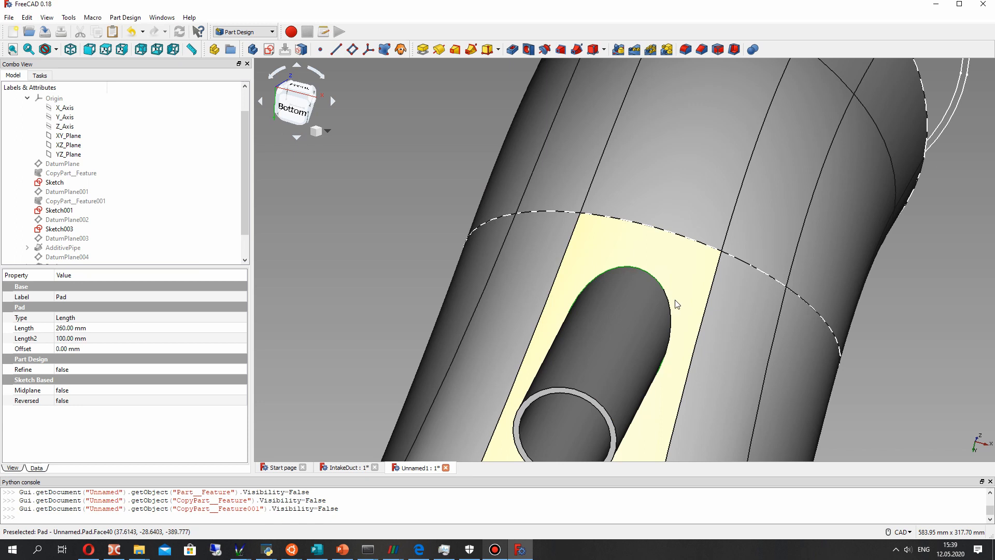
middle_click_drag(671, 285, 486, 192)
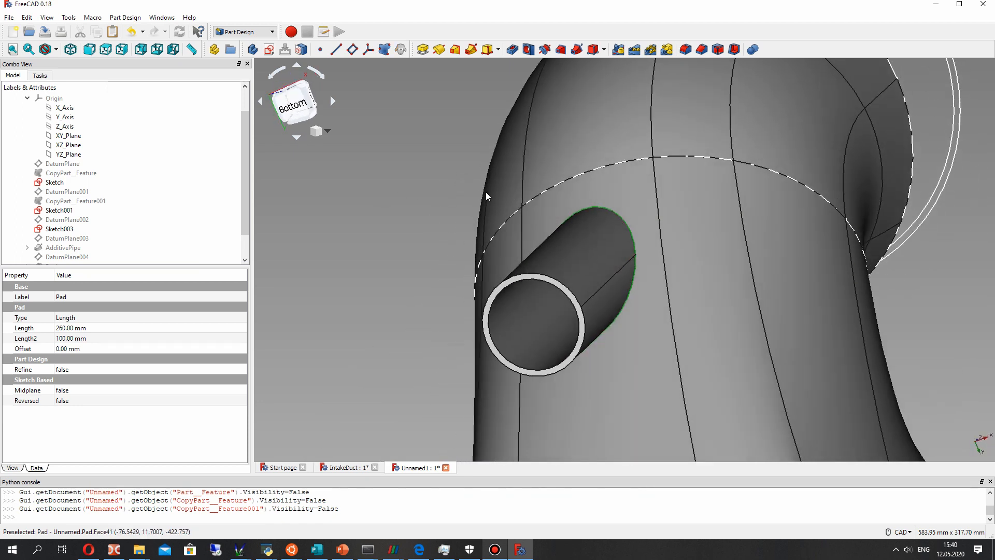
left_click(686, 50)
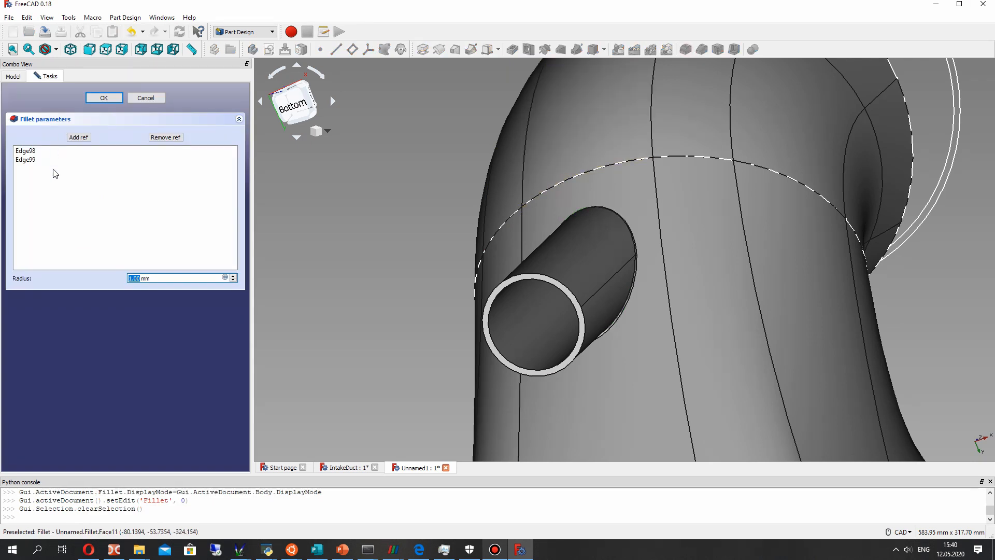
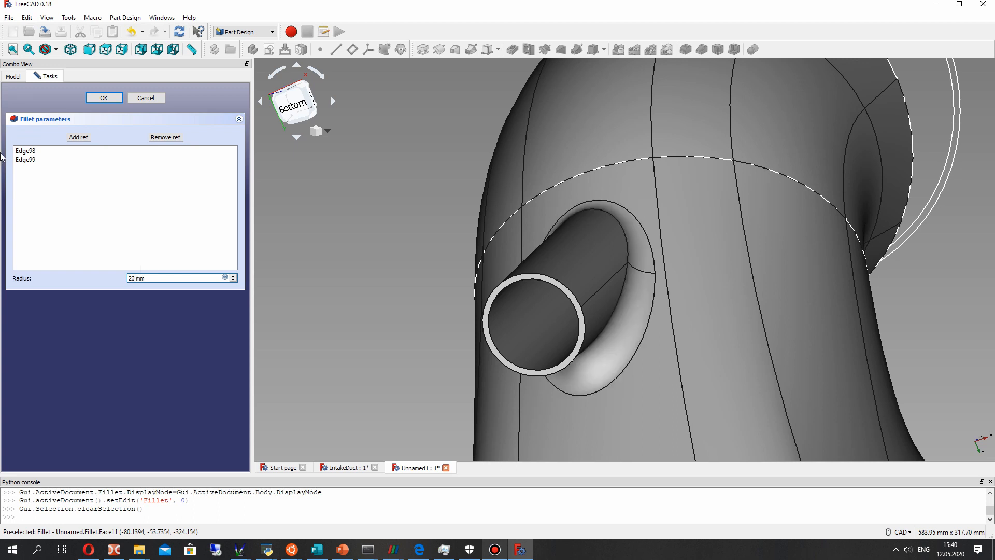
- Apply the fillet on the outer joint between shaft sleeve and duct wall with a 20 mm radius
middle_click_drag(658, 238, 658, 306)
scroll(549, 220, "down", 2)
scroll(586, 249, "down", 5)
mouse_move(586, 249)
middle_mouse_down()
mouse_move(578, 263)
mouse_move(746, 240)
mouse_move(598, 255)
middle_mouse_up()
scroll(551, 240, "up", 6)
middle_click_drag(648, 302, 537, 307)
scroll(567, 299, "down", 4)
mouse_move(616, 304)
middle_mouse_down()
mouse_move(651, 282)
mouse_move(633, 307)
middle_mouse_up()
middle_click_drag(501, 303, 530, 314)
- Fillet the two edges where the shaft sleeve meets the duct's inner wall with a 10 mm radius and accept
scroll(578, 298, "up", 4)
middle_click_drag(554, 244, 616, 246)
middle_click_drag(713, 263, 490, 270)
scroll(567, 203, "up", 4)
middle_click_drag(492, 191, 515, 182)
left_click(435, 202)
middle_click_drag(464, 279, 562, 254)
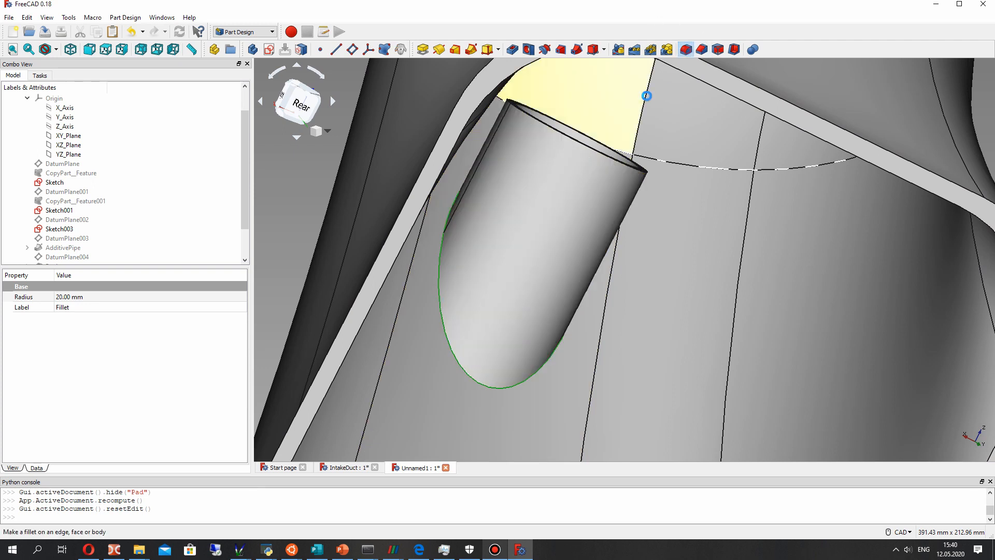
type("10")
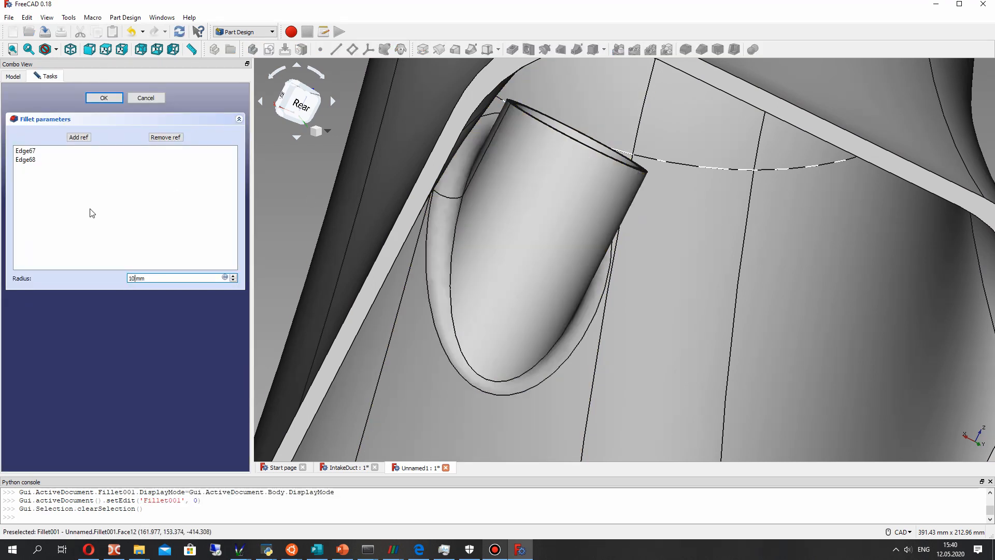
scroll(533, 243, "down", 4)
middle_click_drag(540, 241, 792, 342)
left_click(101, 99)
- Examine the filleted intake duct and shaft sleeve from several sides
scroll(667, 297, "down", 8)
middle_click_drag(695, 266, 547, 217)
scroll(611, 211, "up", 4)
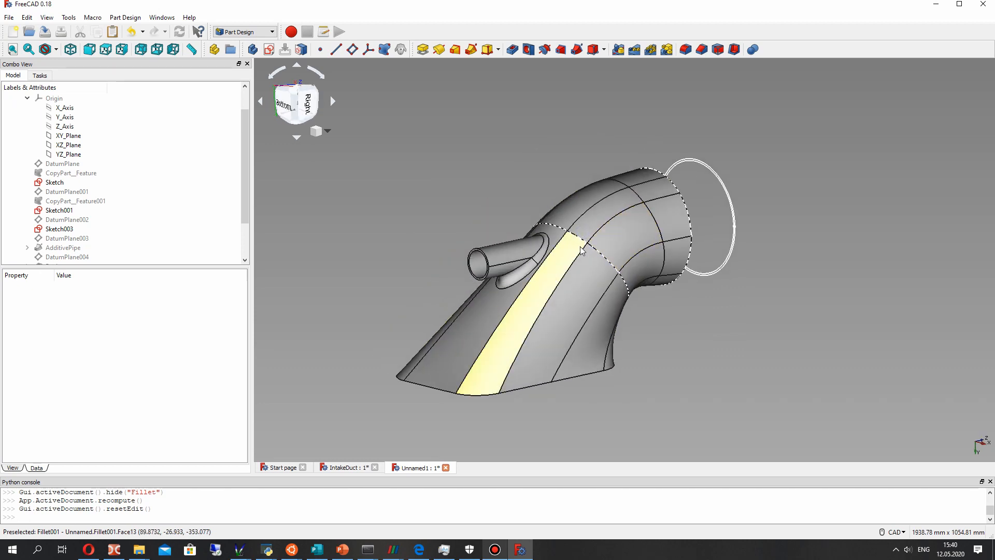
middle_click_drag(629, 286, 576, 308)
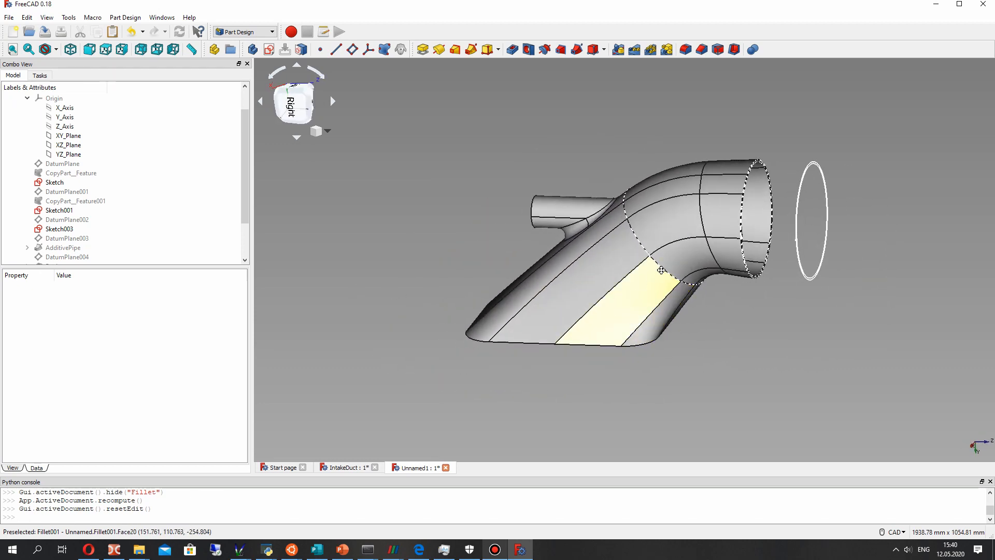
middle_click_drag(662, 270, 574, 284)
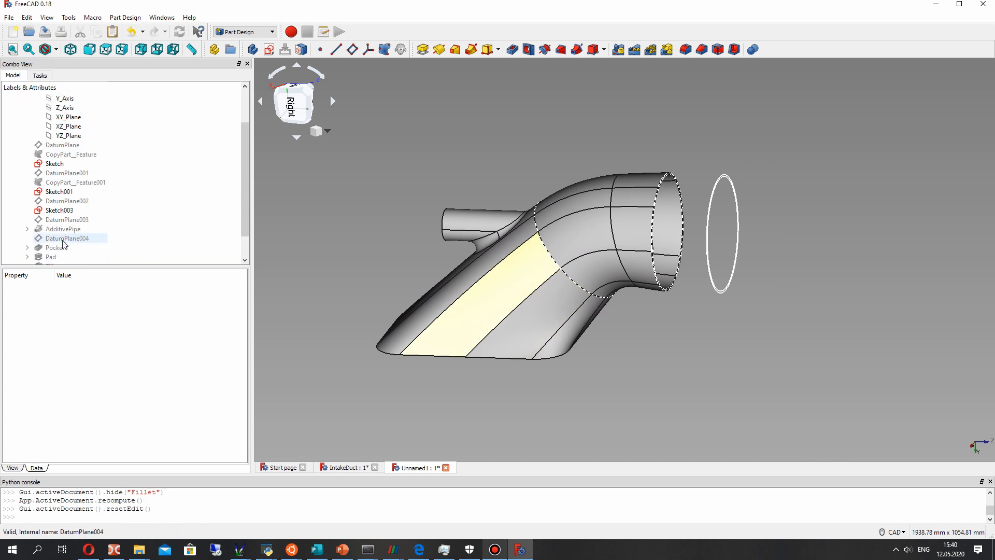
scroll(518, 228, "up", 2)
middle_click_drag(493, 269, 558, 220)
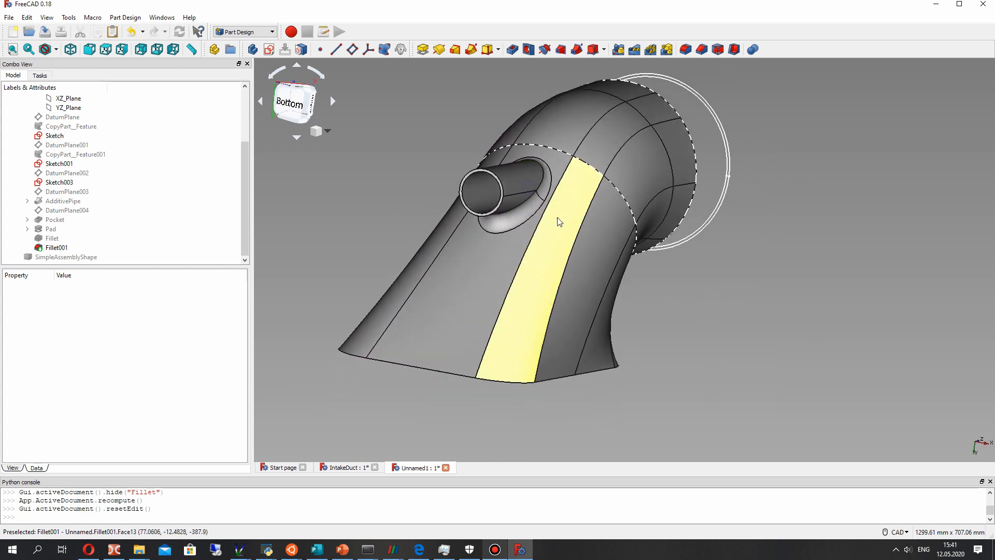
- Set the Refine property of the shaft sleeve's Pad feature to true
left_click(57, 247)
left_click(51, 238)
left_click(51, 228)
left_click(54, 247)
left_click(51, 231)
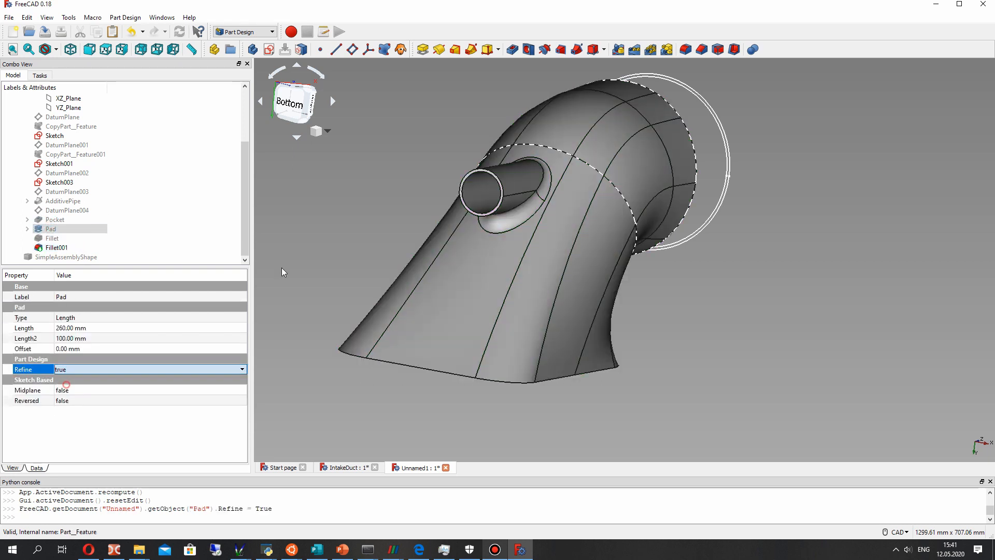
left_click(354, 219)
left_click(52, 247)
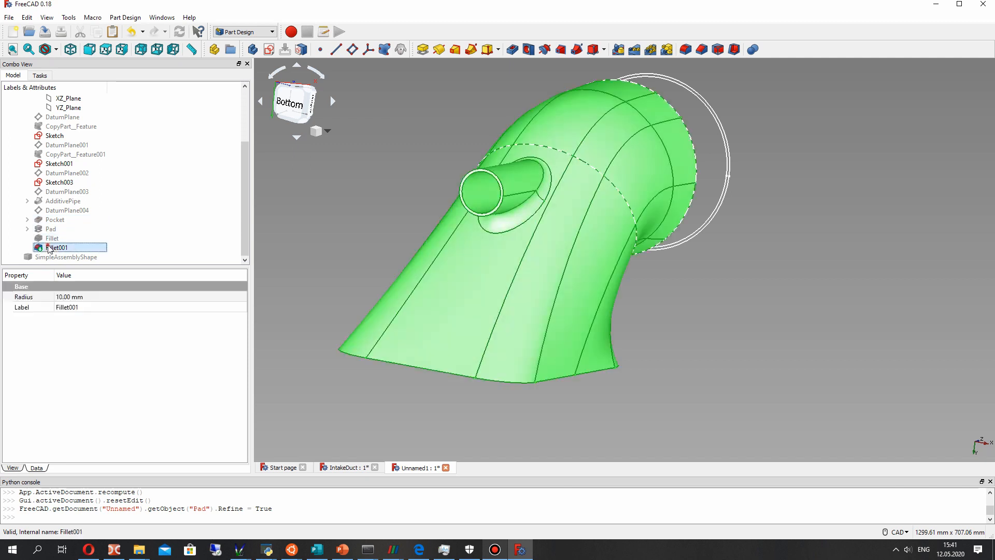
left_click(652, 274)
- Create a sketch on the shaft sleeve's ring-shaped end face and close it without drawing any geometry
middle_click_drag(652, 275, 586, 301)
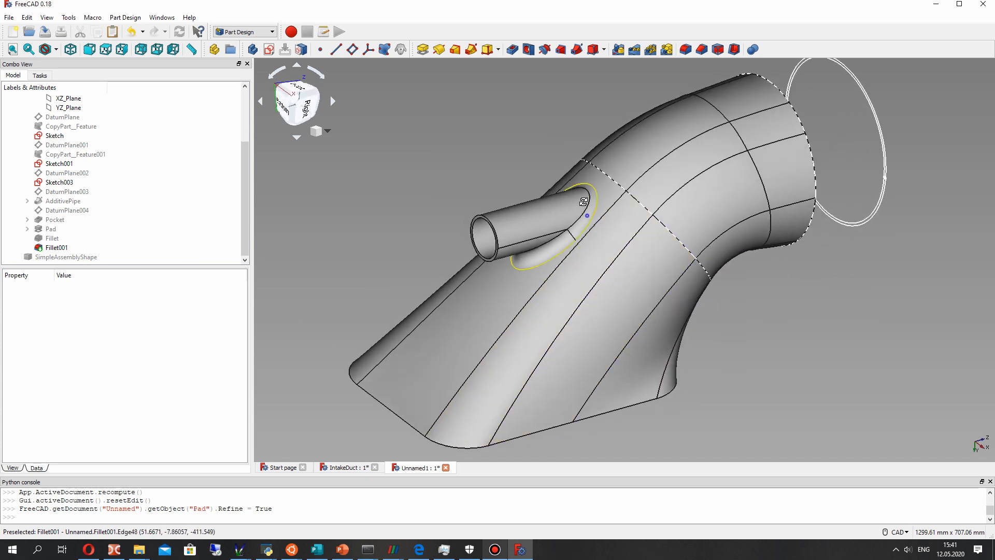
middle_click_drag(584, 204, 513, 208)
scroll(471, 213, "up", 4)
left_click(487, 206)
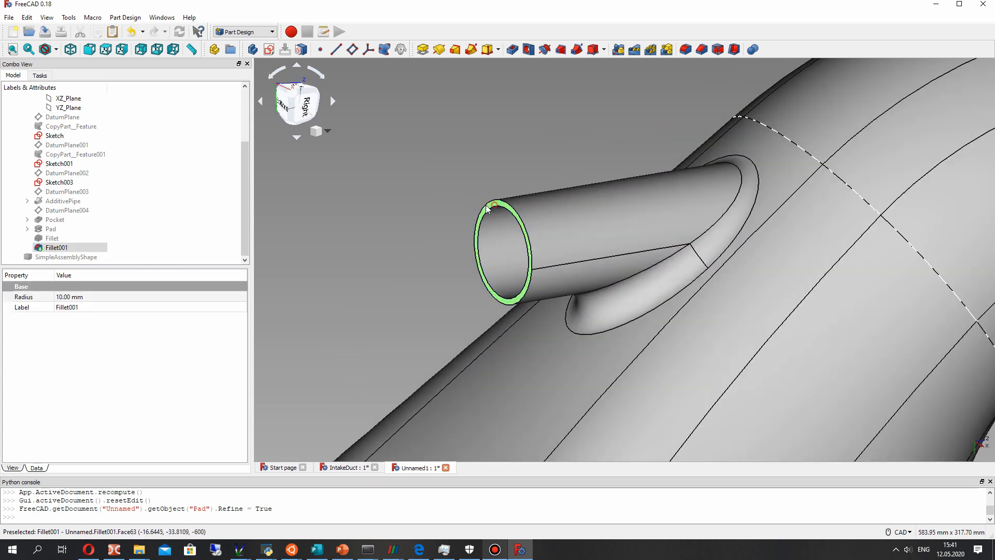
left_click(269, 49)
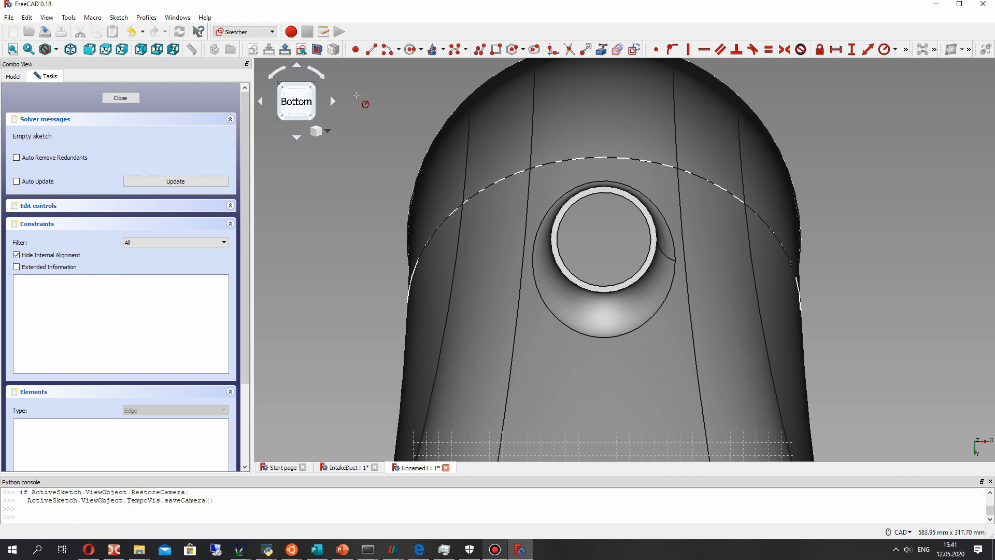
left_click(413, 50)
scroll(565, 303, "down", 4)
mouse_move(589, 347)
middle_mouse_down()
mouse_move(538, 352)
mouse_move(456, 340)
mouse_move(462, 328)
mouse_move(587, 346)
mouse_move(570, 285)
middle_mouse_up()
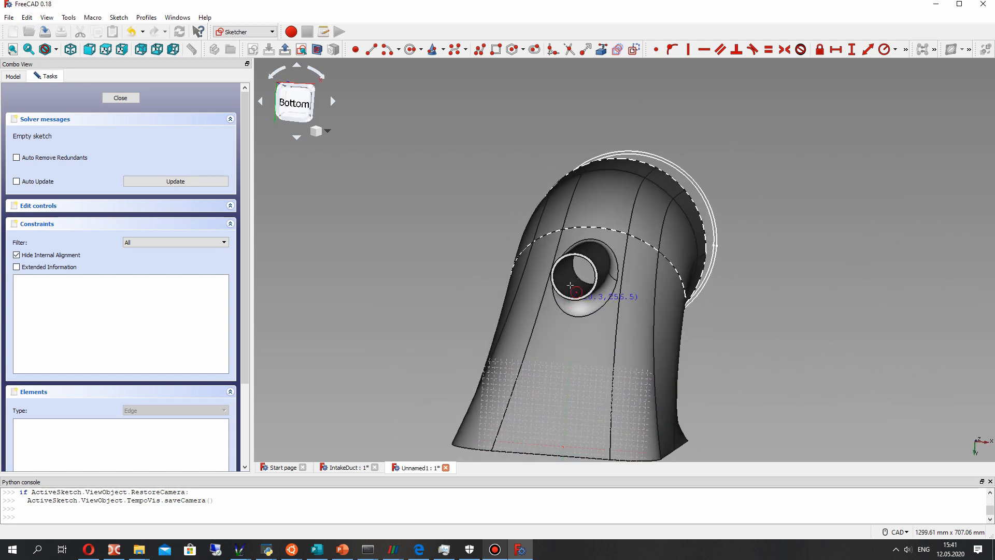
left_click(136, 101)
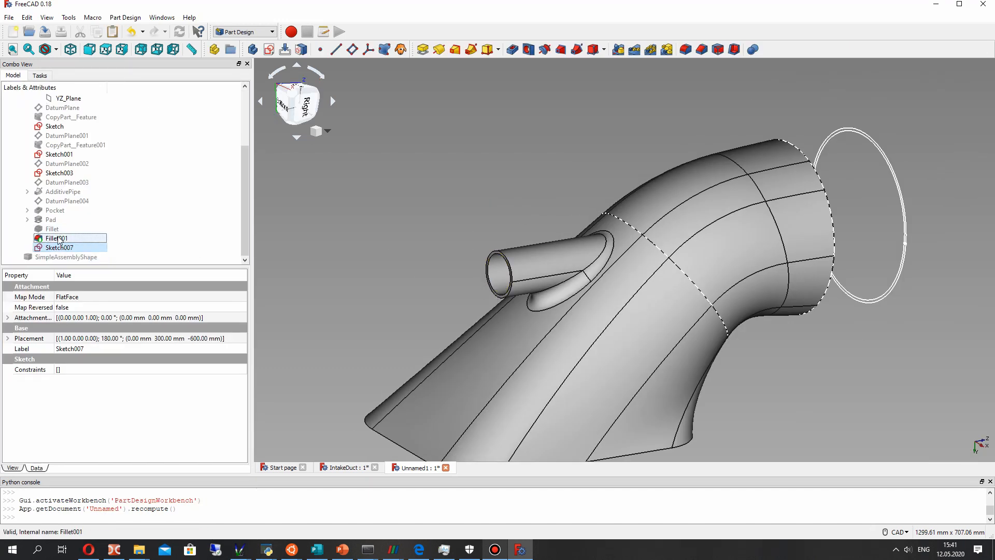
- Create a datum plane attached to the shaft sleeve's ring-shaped end face in FlatFace mode
left_click(58, 238)
left_click(55, 210)
left_click(357, 194)
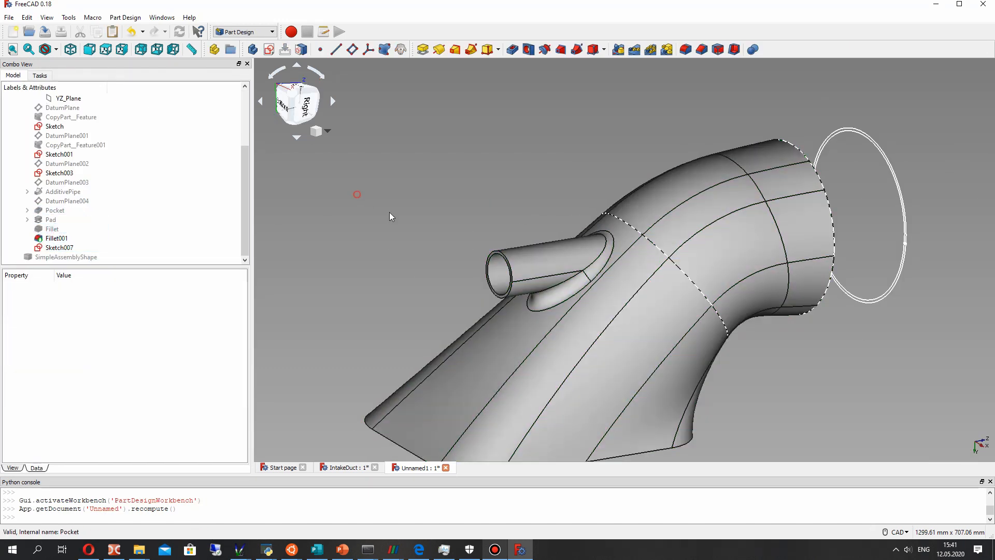
scroll(498, 253, "up", 5)
left_click(492, 257)
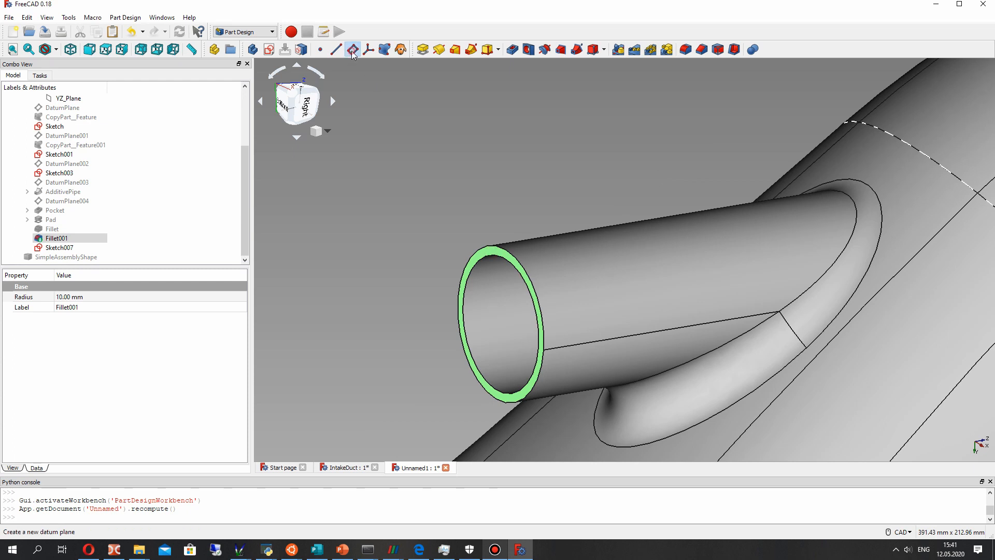
left_click(353, 50)
left_click(100, 99)
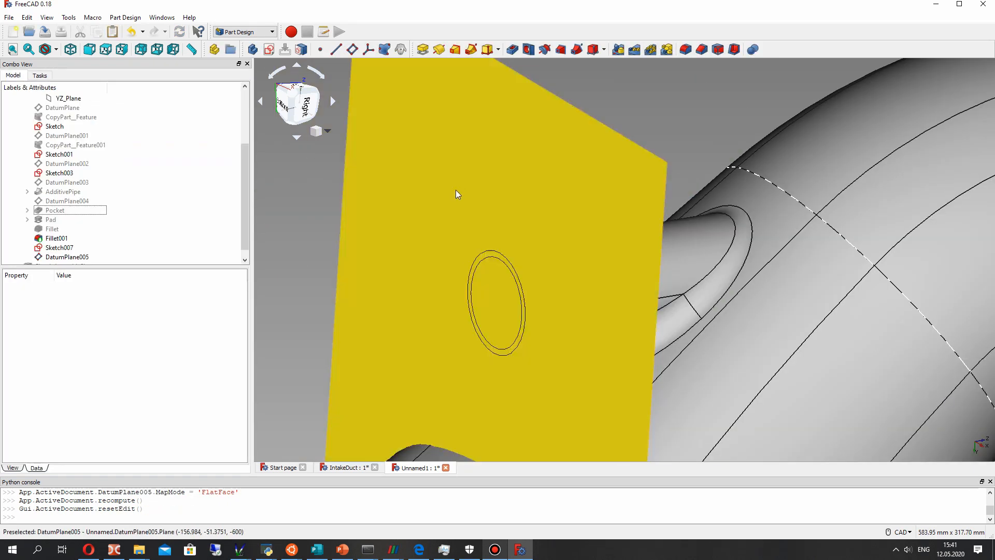
- Create a sketch on the new datum plane at the sleeve's end and close it while still empty
left_click(403, 135)
left_click(269, 50)
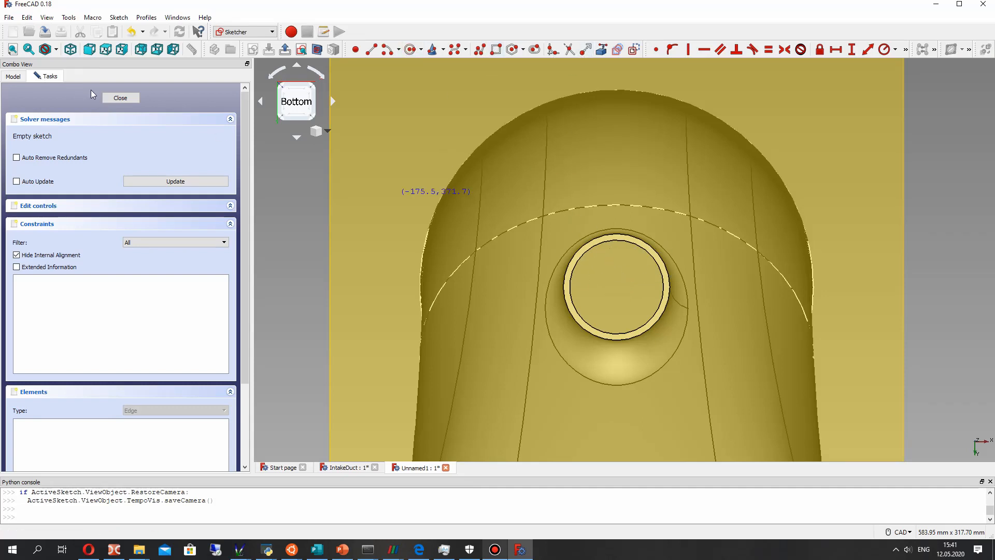
left_click(120, 98)
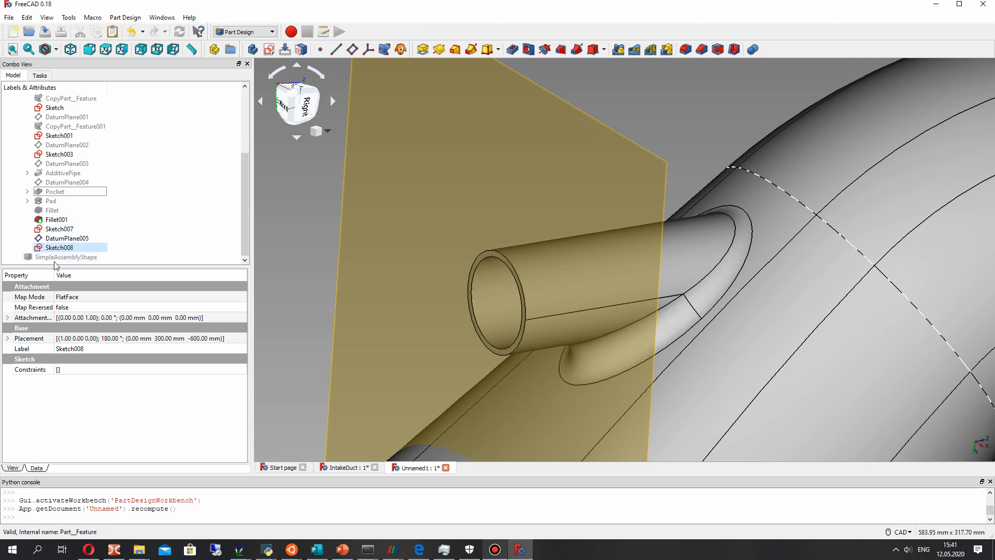
- Show the SimpleAssemblyShape pump assembly alongside the intake duct body
left_click(55, 258)
key("space")
scroll(701, 268, "down", 6)
middle_click_drag(852, 300, 508, 270)
middle_click_drag(508, 270, 772, 271)
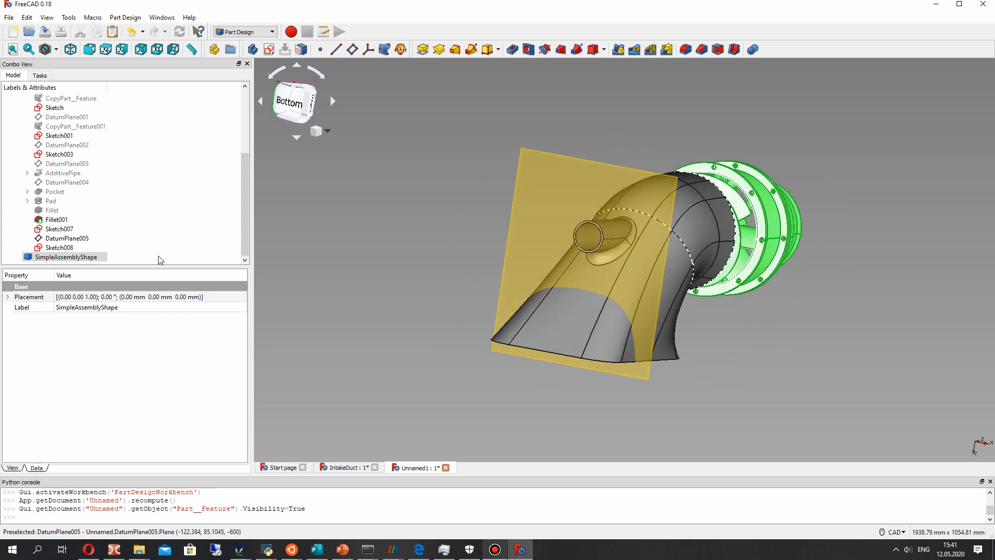
- Open the empty Sketch008 on the sleeve-end datum plane for editing
left_click(58, 247)
mouse_move(587, 231)
middle_mouse_down()
mouse_move(356, 207)
mouse_move(303, 242)
mouse_move(682, 303)
mouse_move(502, 322)
mouse_move(528, 265)
mouse_move(727, 358)
mouse_move(718, 371)
middle_mouse_up()
scroll(617, 217, "up", 6)
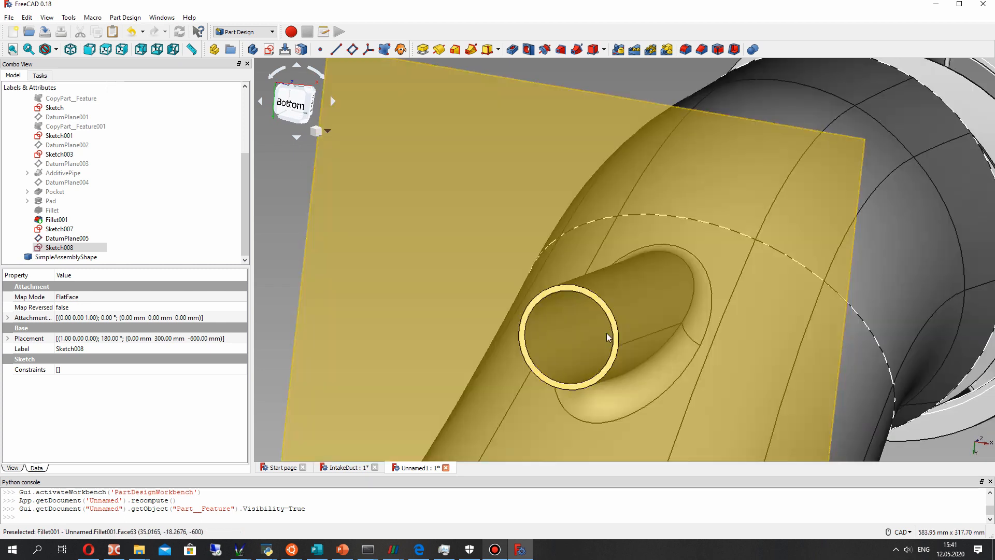
right_click(58, 245)
key("Escape")
right_click(57, 248)
left_click(66, 254)
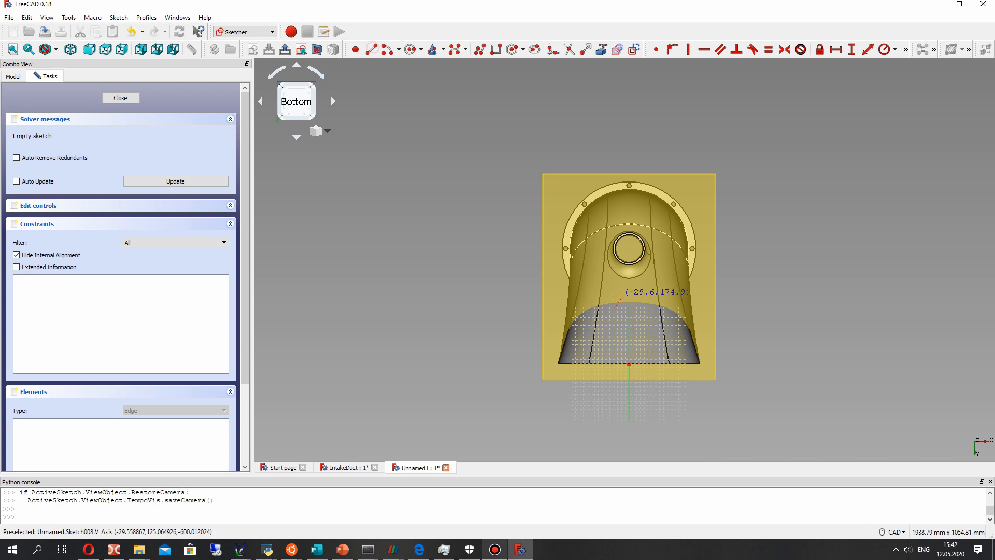
- Draw a circle of about 50 mm radius around the sleeve's end, centred near the sleeve axis
left_click(410, 49)
left_click(527, 255)
left_click(527, 212)
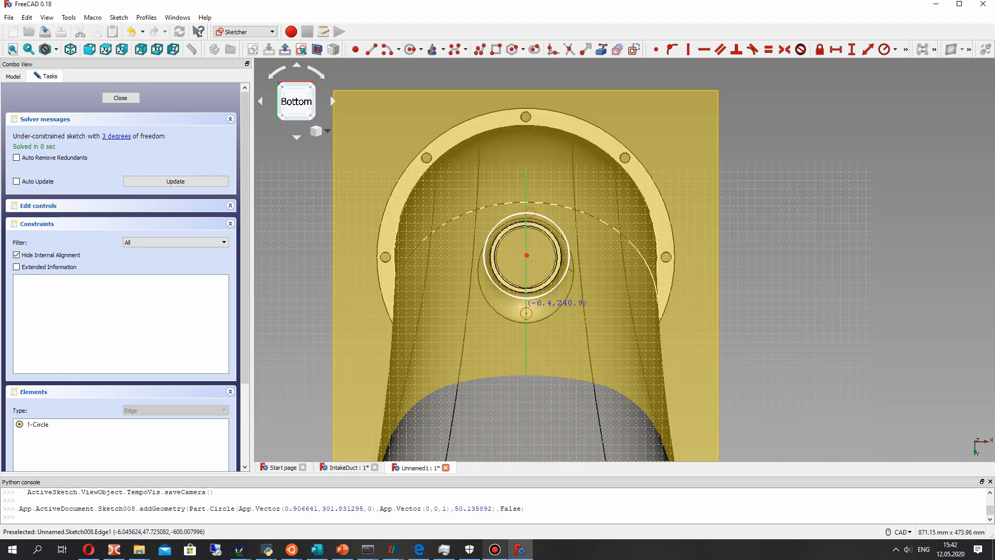
scroll(527, 313, "down", 2)
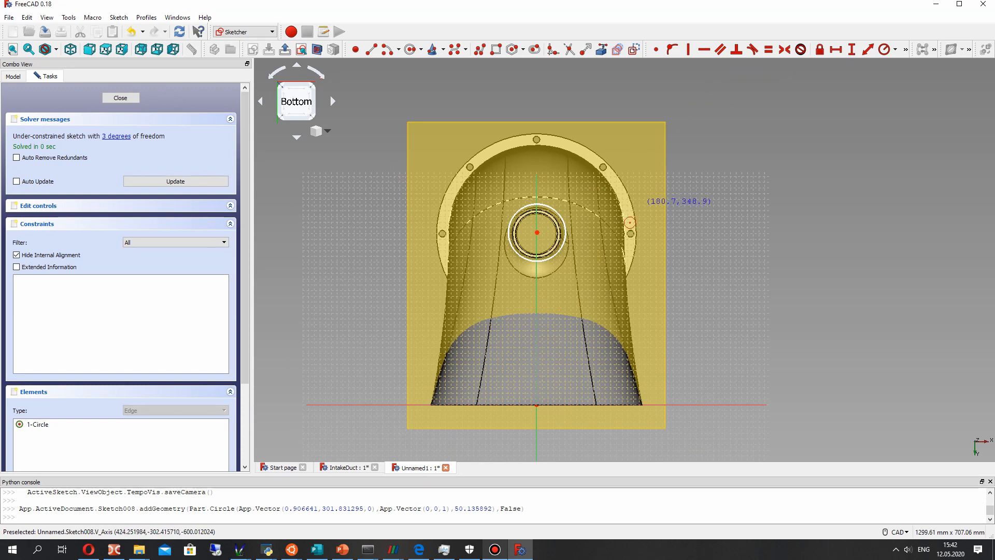
- Constrain the circle's centre onto the sketch's vertical axis with a point-on-object constraint
left_click_drag(543, 233, 553, 236)
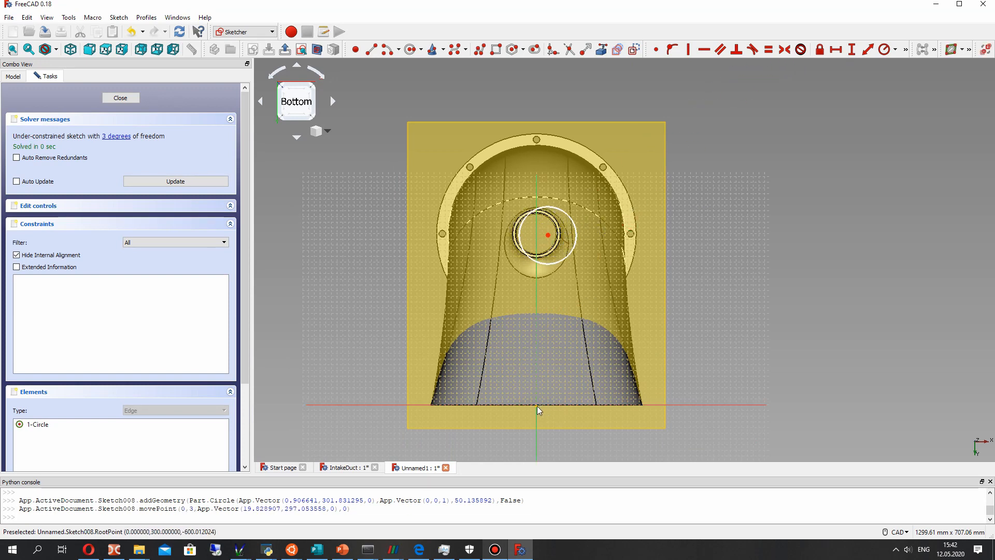
left_click_drag(549, 243, 544, 246)
left_click(372, 50)
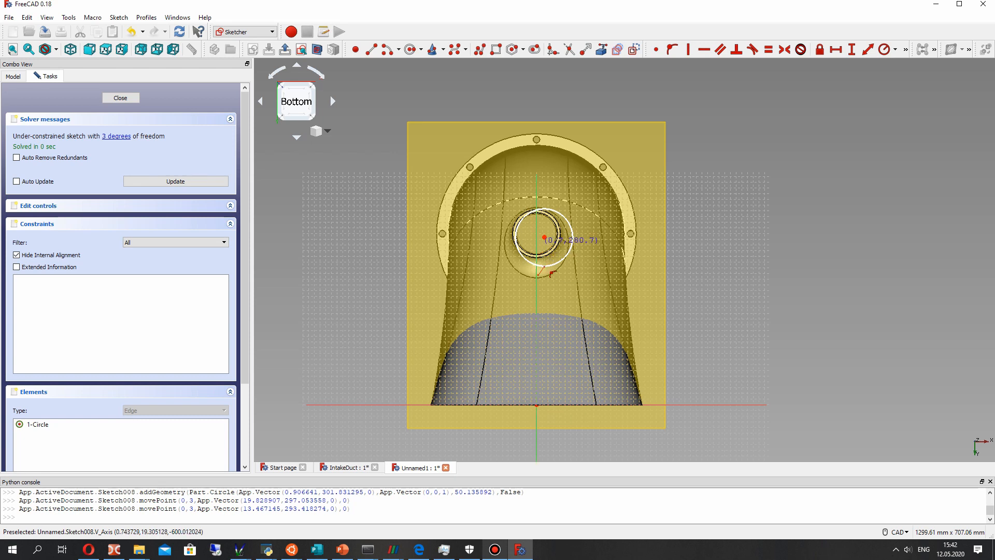
left_click(544, 238)
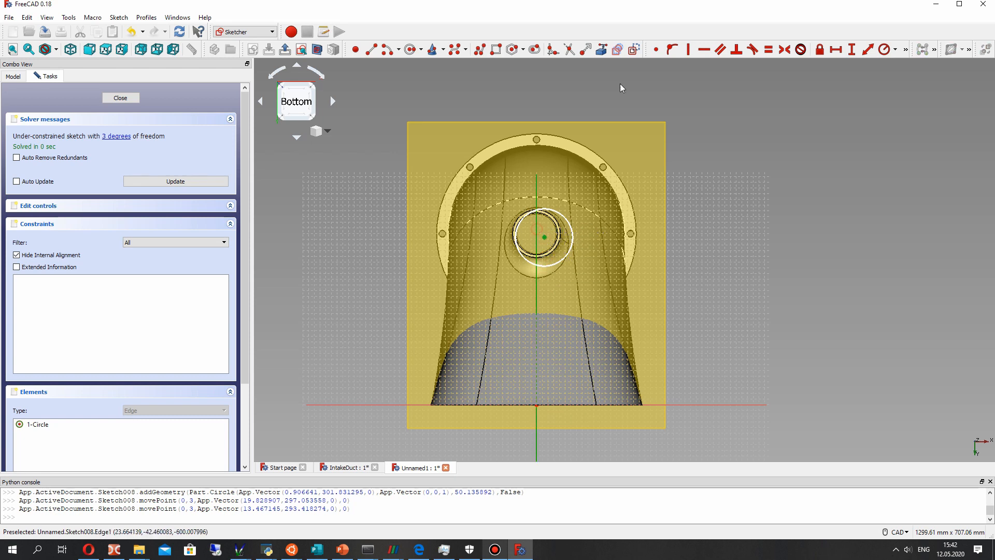
left_click(673, 49)
left_click_drag(538, 238, 540, 237)
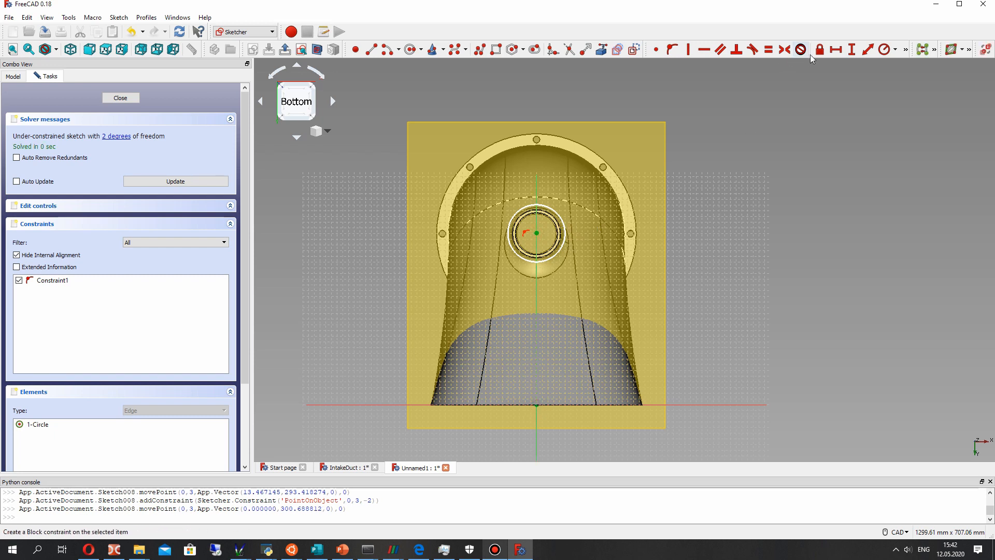
- Set the vertical distance from the sketch origin to the circle's centre to 300 mm
left_click(852, 52)
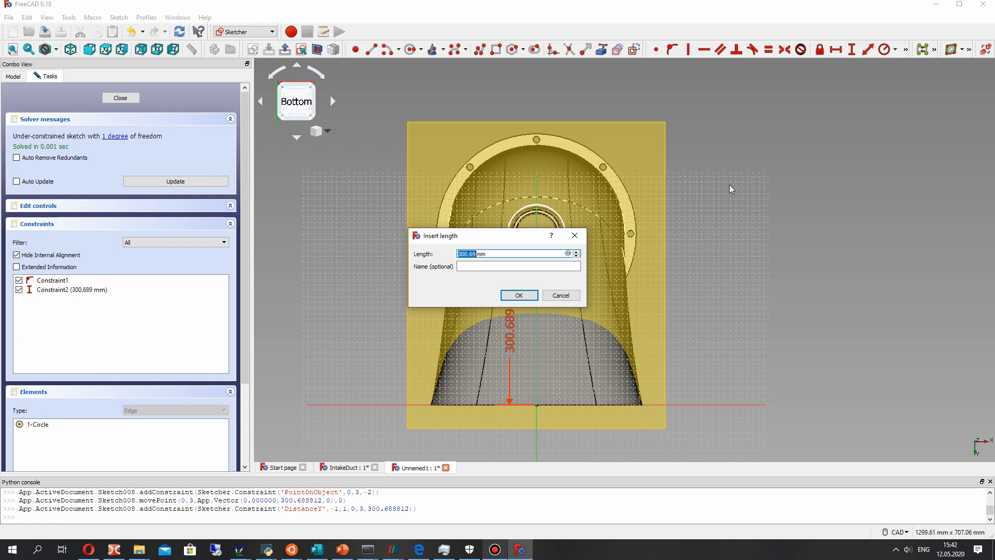
type("300")
key("Return")
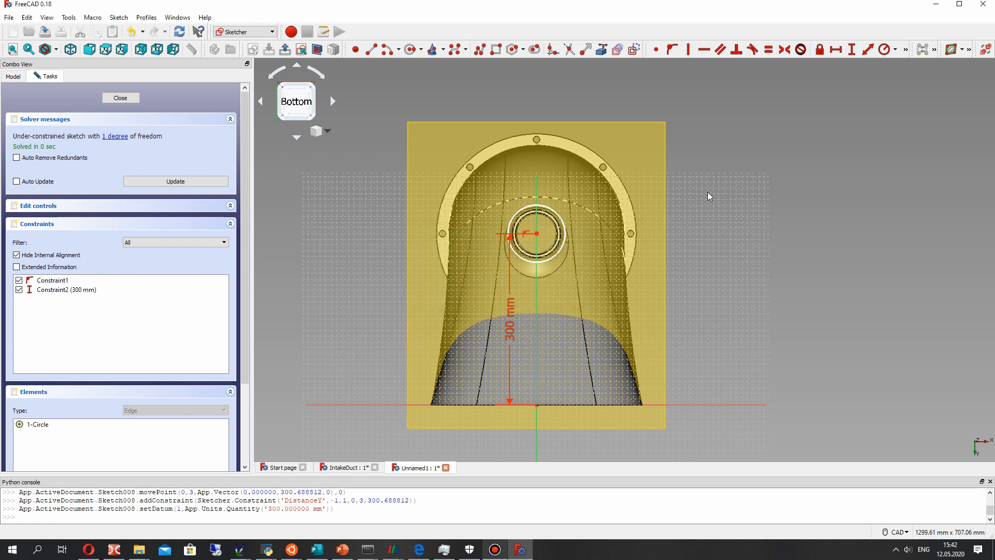
- Enlarge the circle around the sleeve and set its radius to 80 mm
scroll(464, 244, "up", 5)
left_click_drag(467, 107, 422, 65)
scroll(496, 213, "down", 2)
middle_click_drag(493, 222, 510, 248)
left_click_drag(452, 149, 441, 146)
left_click(884, 49)
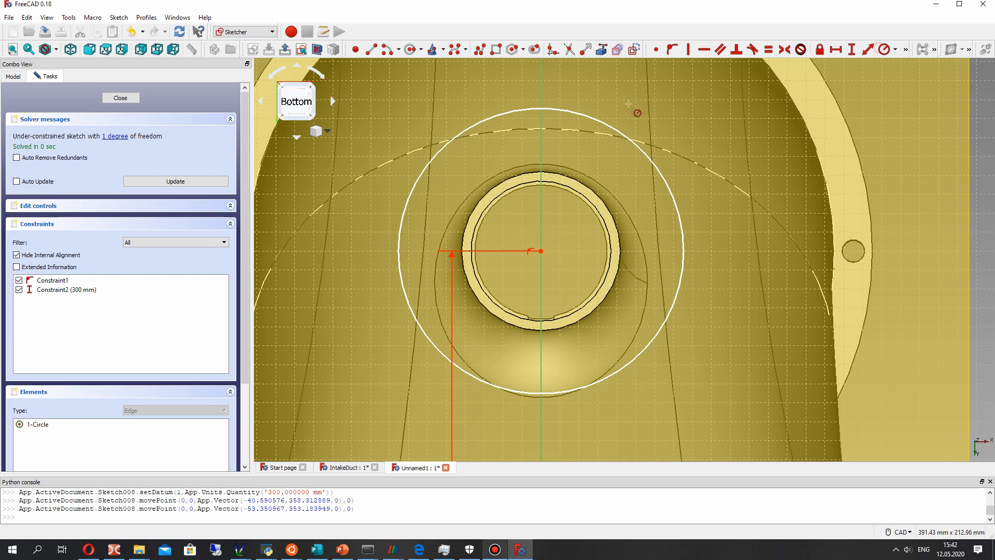
left_click(606, 126)
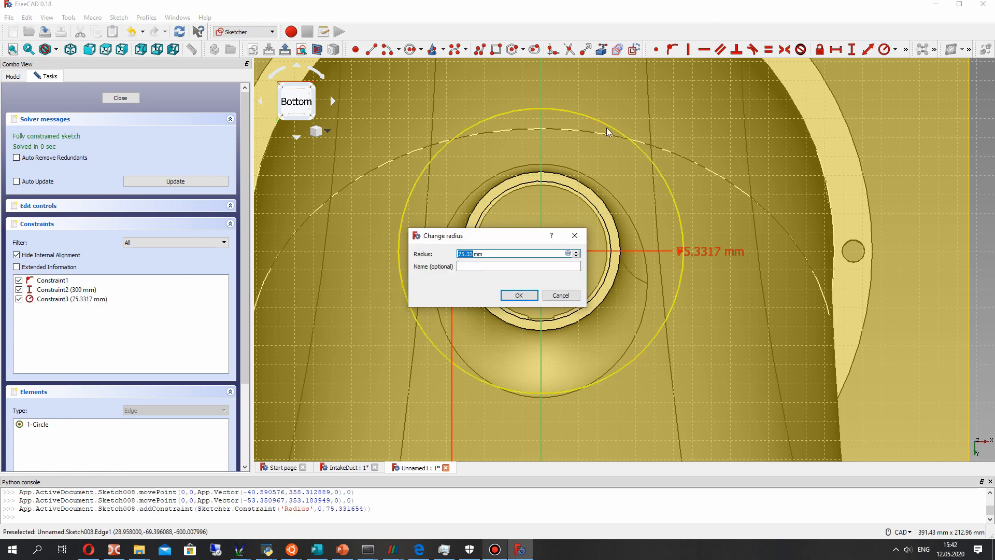
type("80")
key("Return")
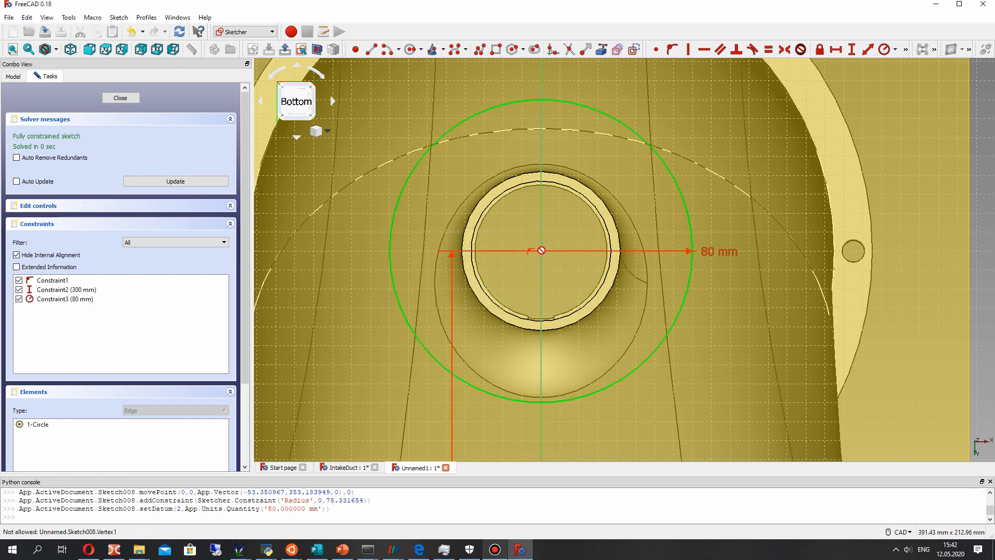
- Draw a second circle of about 37 mm radius, concentric with the 80 mm circle around the sleeve's end
left_click(410, 49)
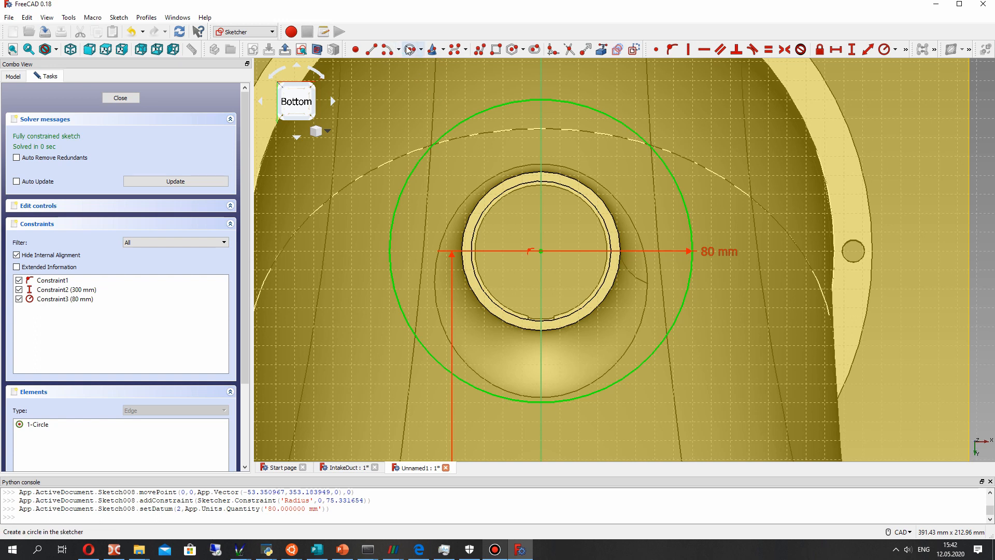
left_click(541, 251)
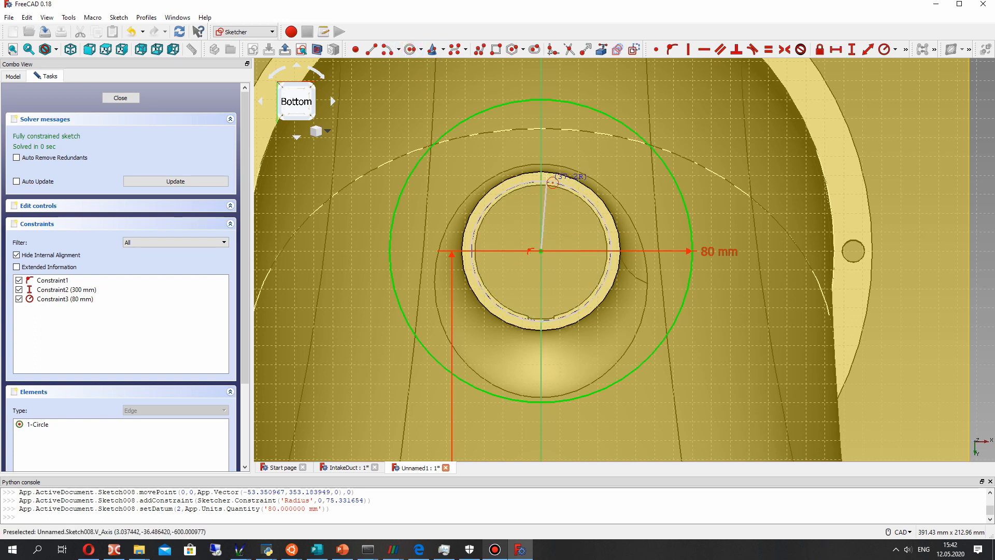
middle_click_drag(542, 188, 467, 189)
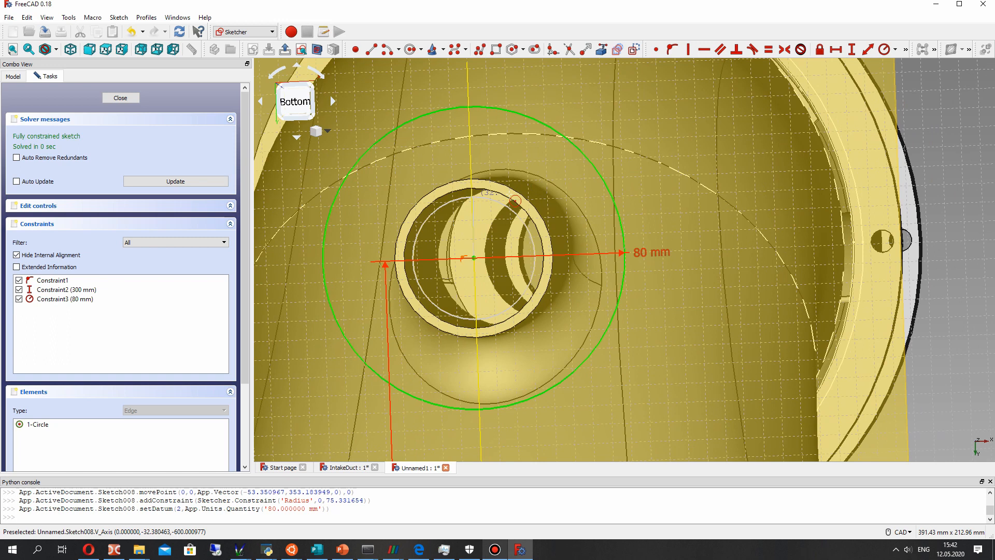
left_click(458, 189)
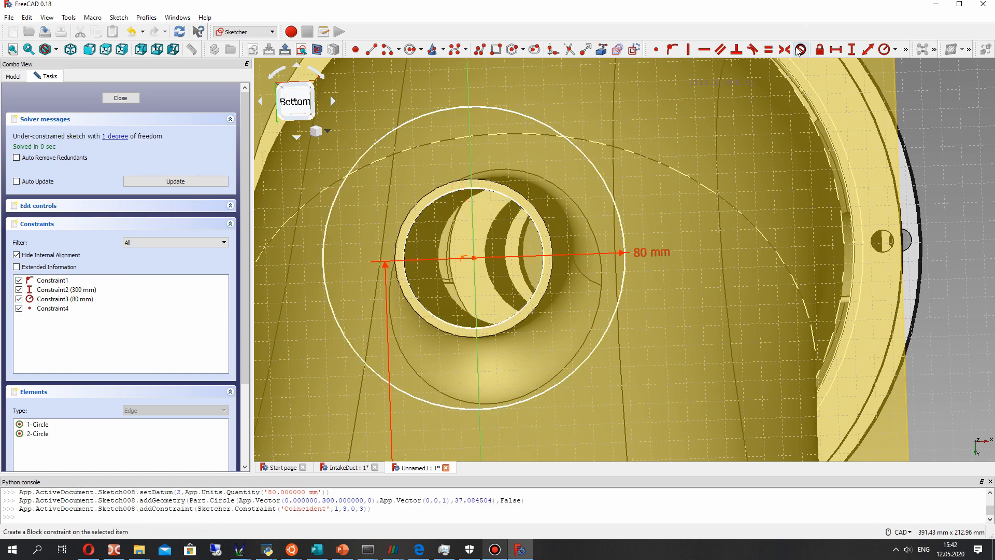
- Set the inner circle's radius to 37 mm and close the flange sketch
left_click(884, 49)
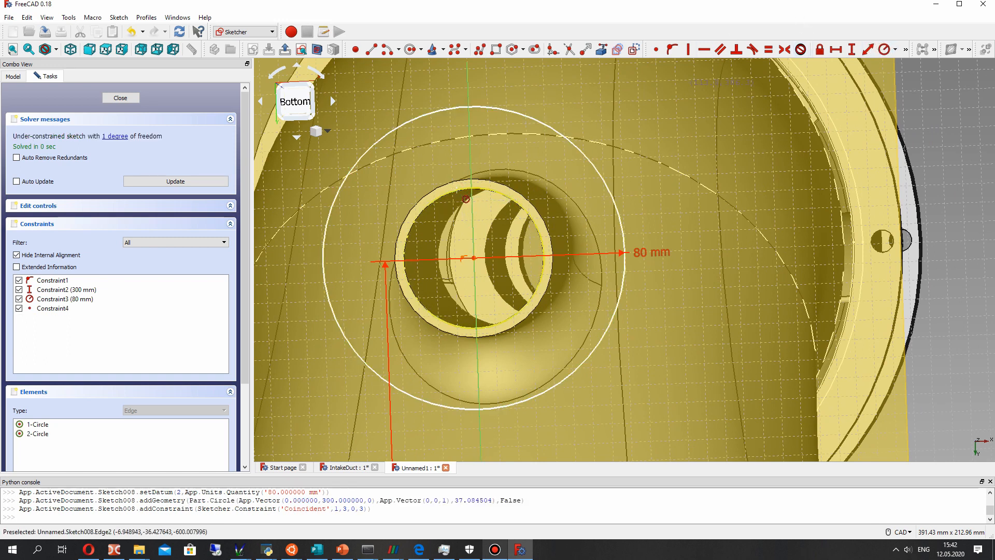
left_click(459, 188)
type("37")
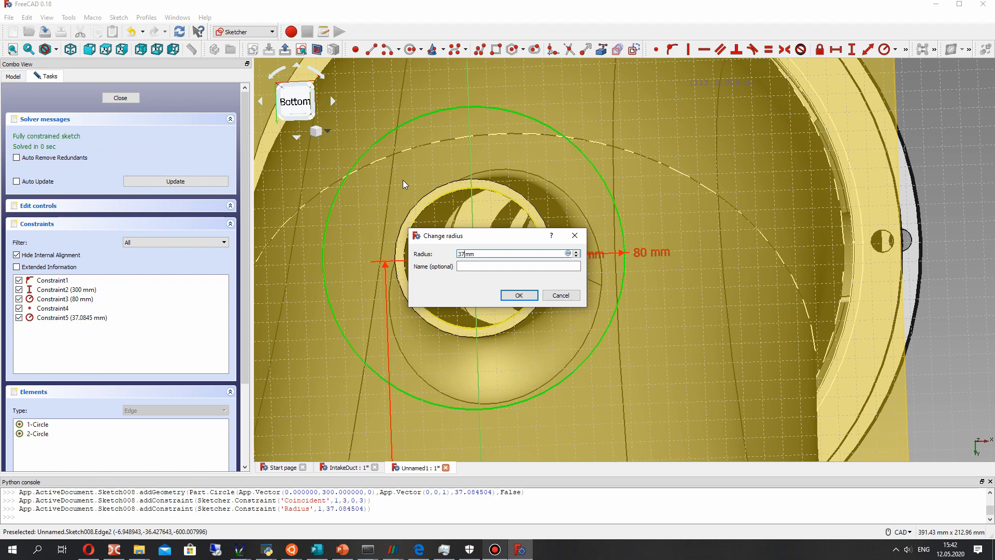
key("Return")
scroll(414, 187, "down", 4)
mouse_move(507, 236)
middle_mouse_down()
mouse_move(435, 254)
mouse_move(399, 220)
mouse_move(547, 244)
mouse_move(518, 223)
middle_mouse_up()
left_click(120, 98)
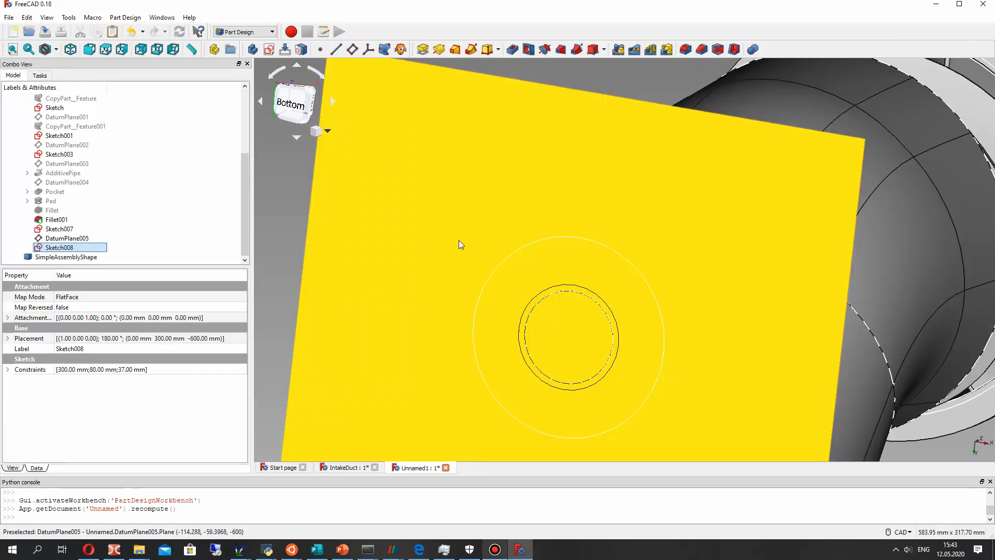
- Hide the datum plane at the sleeve's end and pad the flange sketch 10 mm
left_click(407, 255)
key("space")
middle_click_drag(648, 284, 534, 281)
left_click(54, 249)
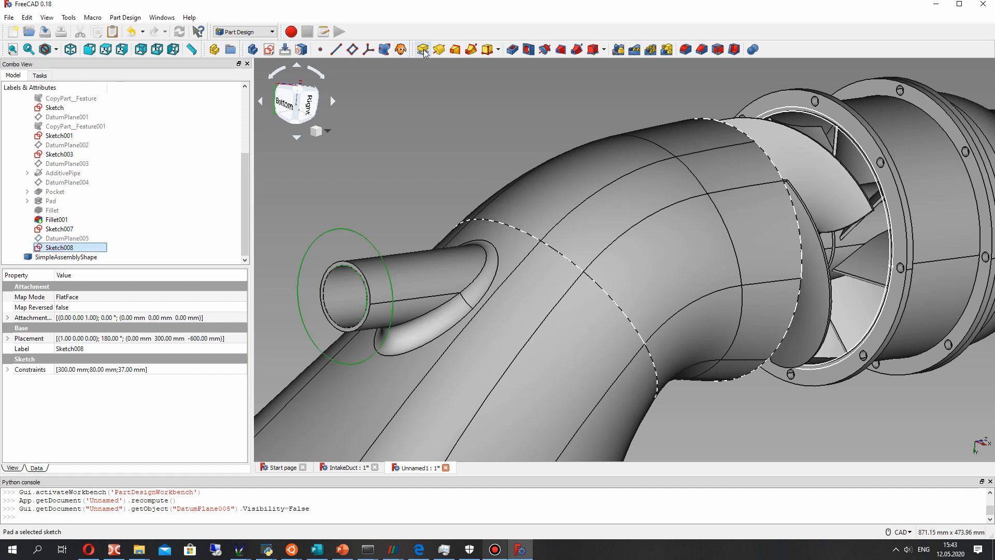
middle_click_drag(424, 235, 402, 233)
left_click(104, 98)
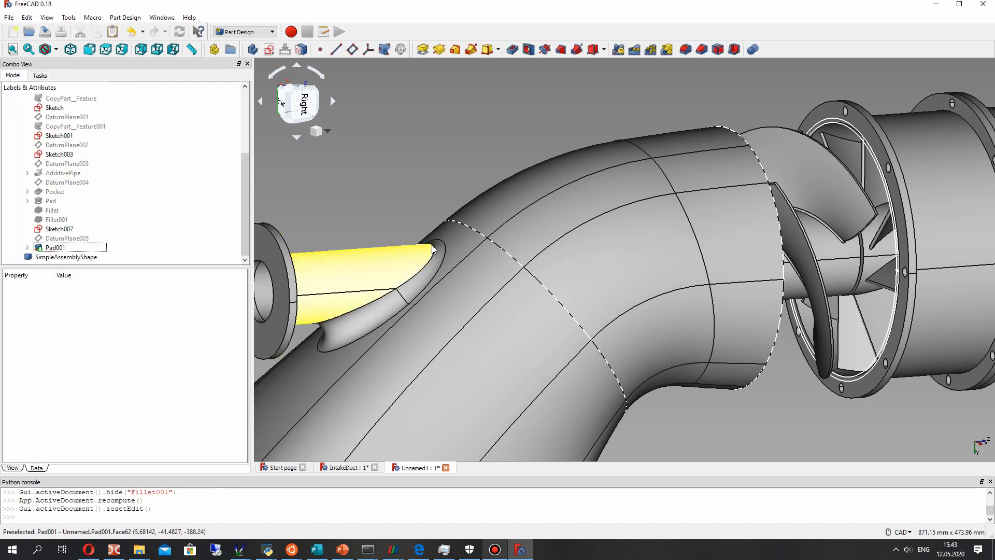
- Start a sketch on the flange's outer face and draw a circle of about 67 mm radius around the sleeve bore
middle_click_drag(455, 306, 524, 309)
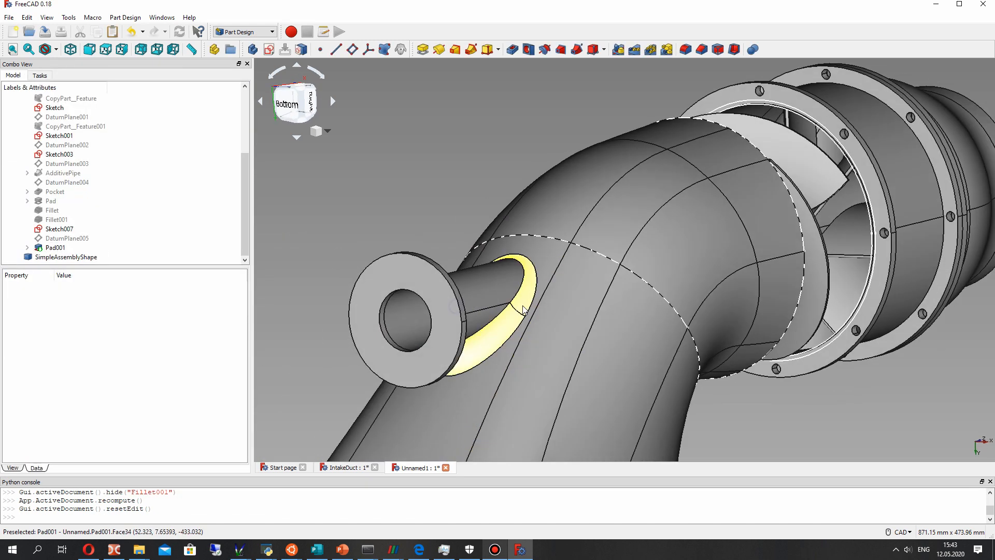
left_click(398, 280)
left_click(269, 50)
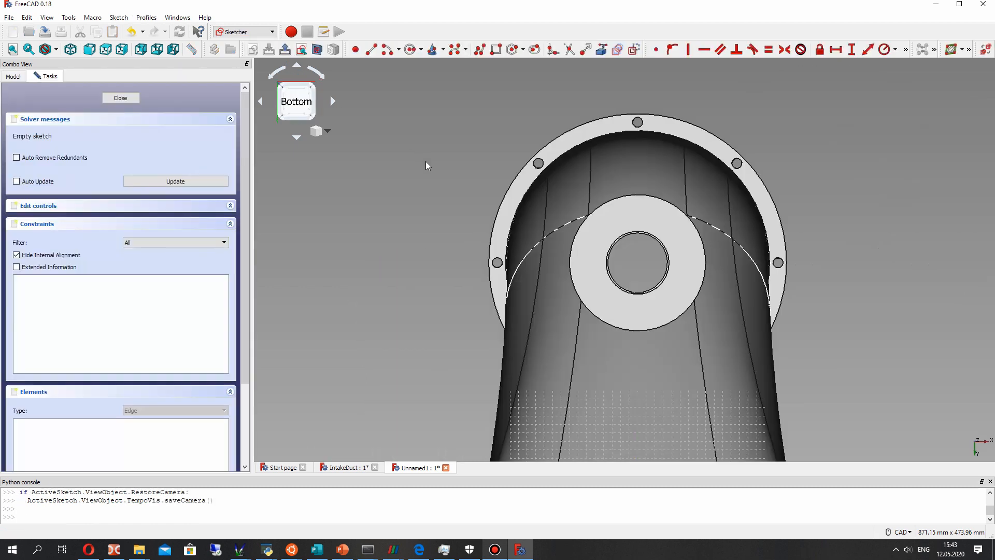
scroll(632, 207, "up", 3)
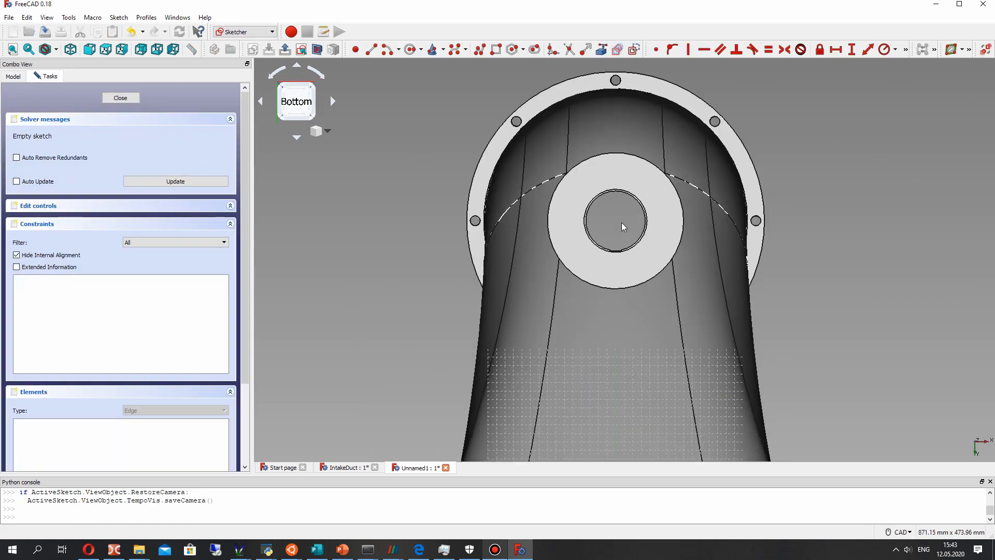
scroll(648, 189, "up", 2)
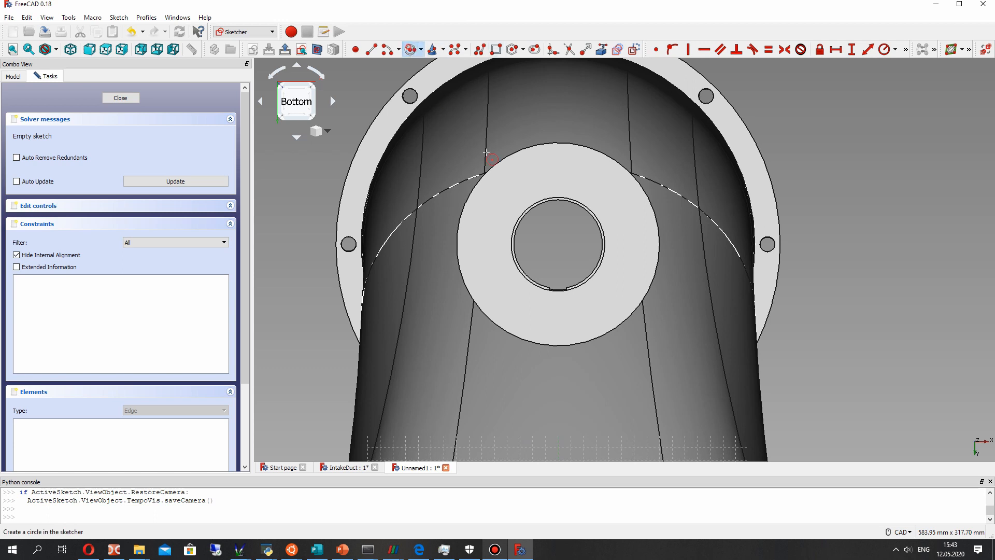
left_click(572, 161)
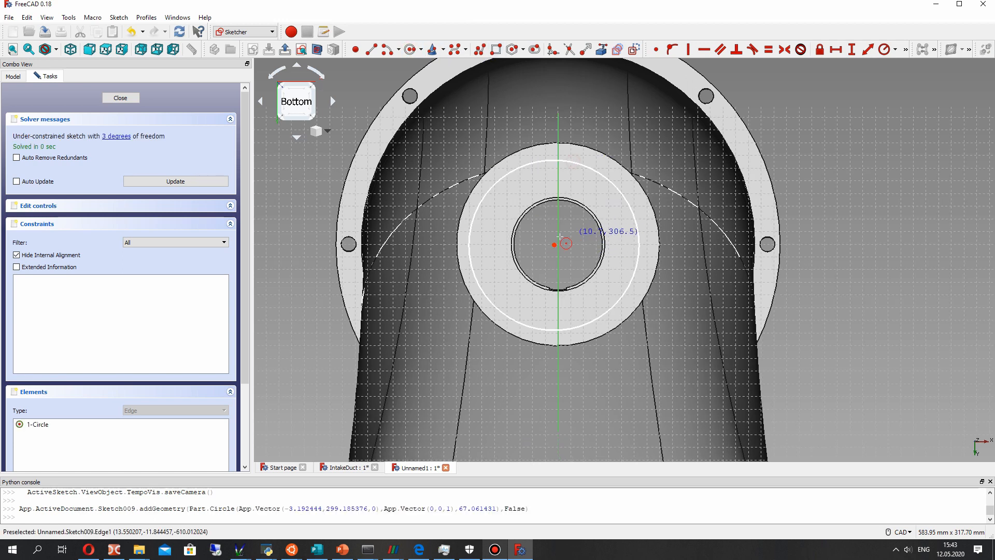
- Constrain the new circle's centre onto the sketch's vertical axis with a point-on-object constraint
left_click(558, 226)
left_click(672, 50)
left_click_drag(558, 245, 556, 241)
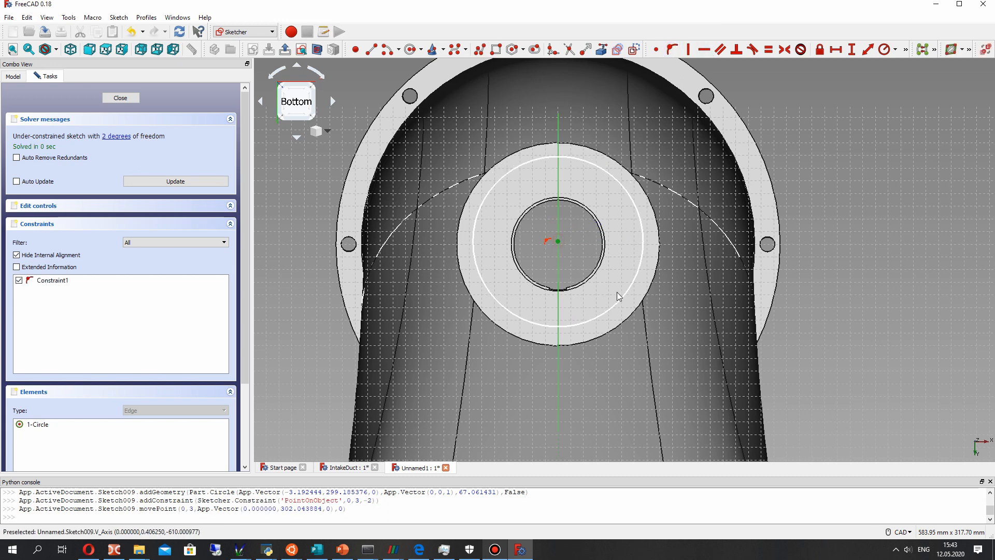
- Set the vertical distance from the sketch origin to the circle's centre to 300 mm and leave the sketch
scroll(674, 291, "down", 2)
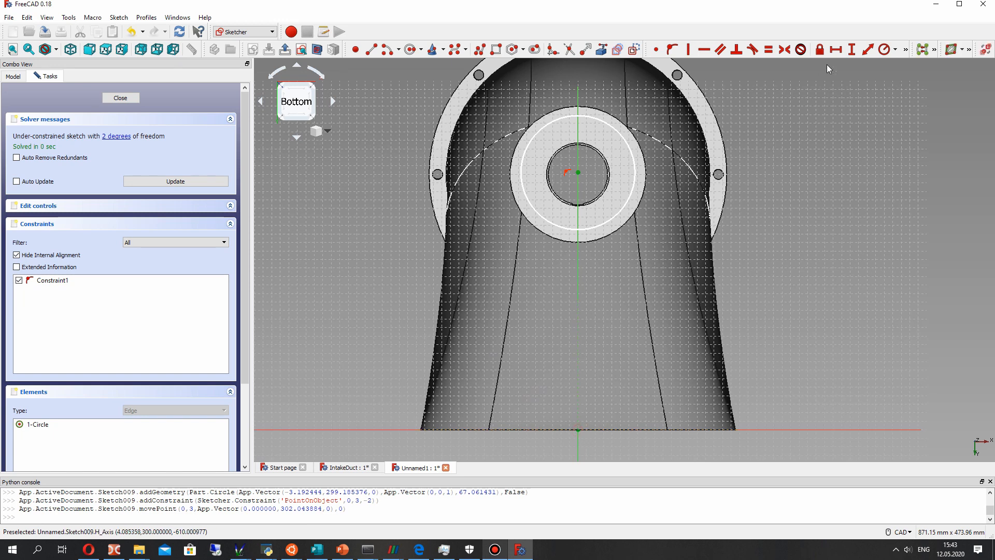
left_click(852, 50)
type("300")
key("Return")
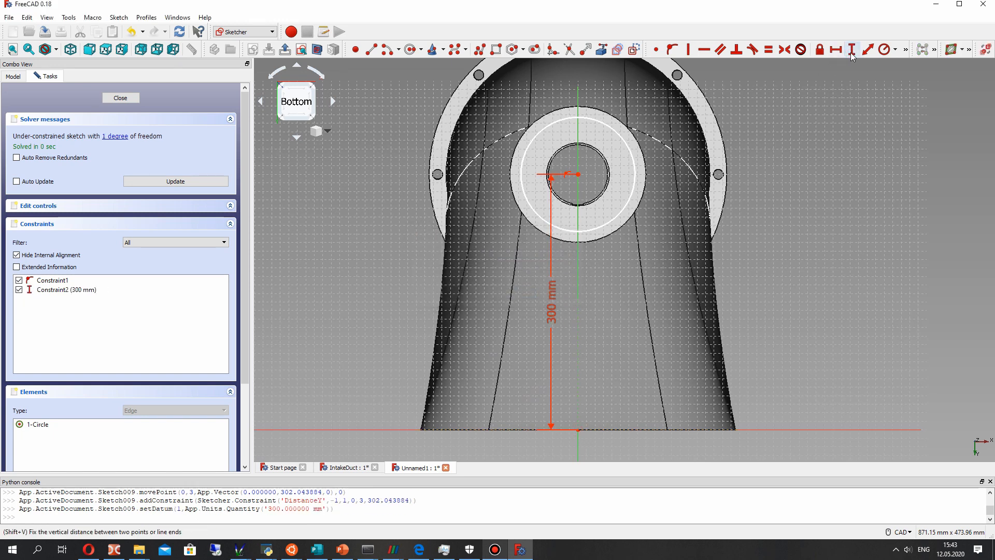
scroll(534, 197, "up", 4)
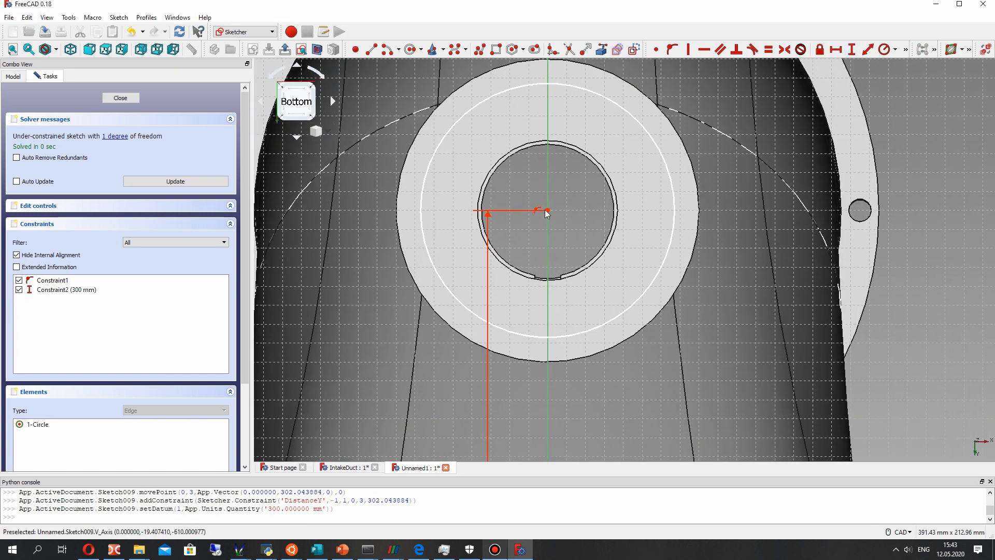
key("Escape")
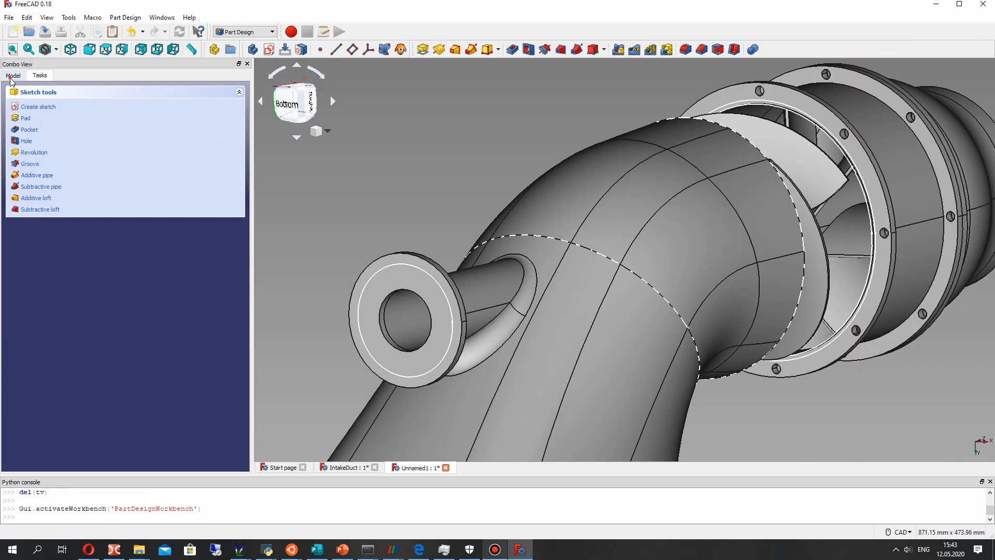
- Reopen the sketch on the flange face and constrain the circle's radius to 80 mm
scroll(57, 248, "down", 1)
right_click(58, 247)
left_click(85, 253)
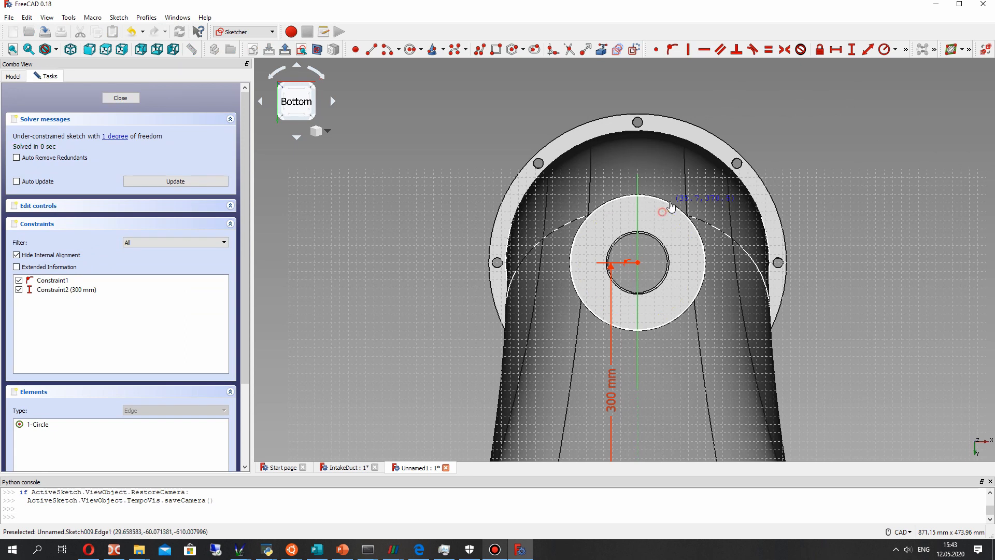
left_click_drag(672, 209, 668, 212)
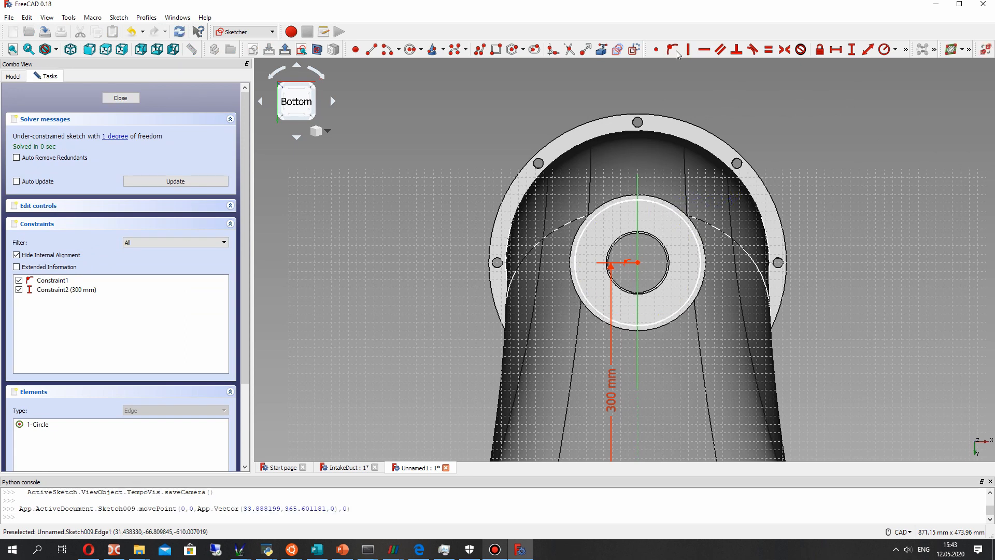
left_click(683, 220)
left_click(883, 50)
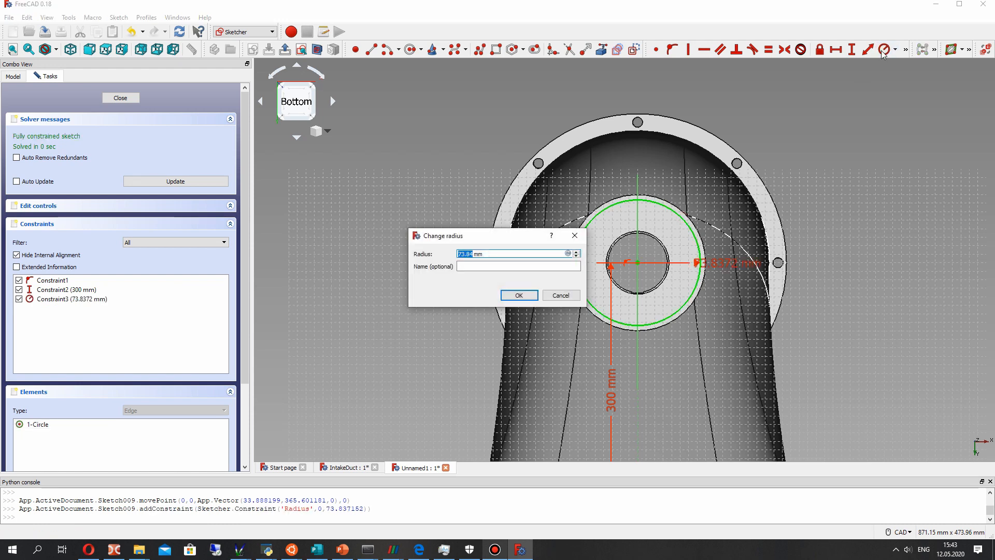
key("Return")
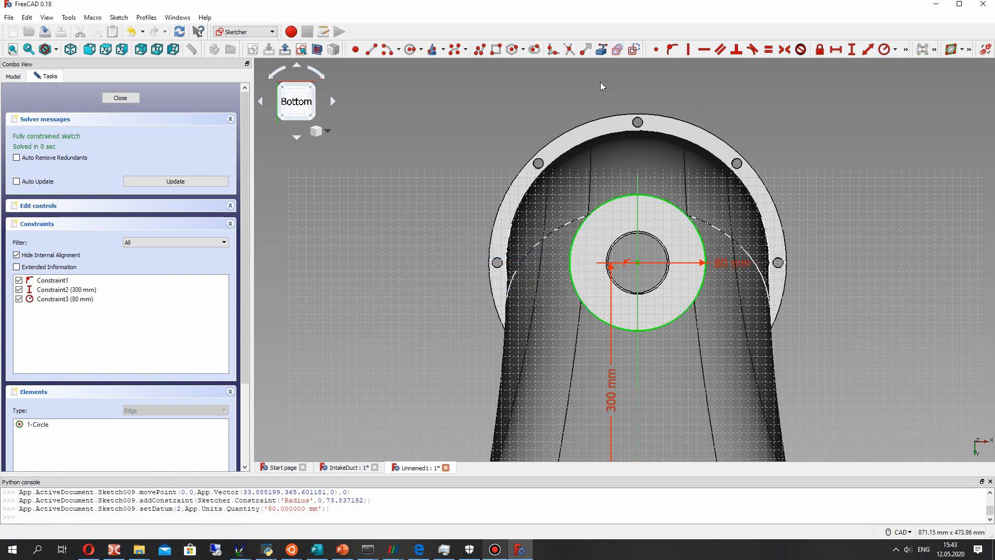
- Draw a smaller circle concentric with the 80 mm circle and constrain its radius to 75 mm
left_click(412, 49)
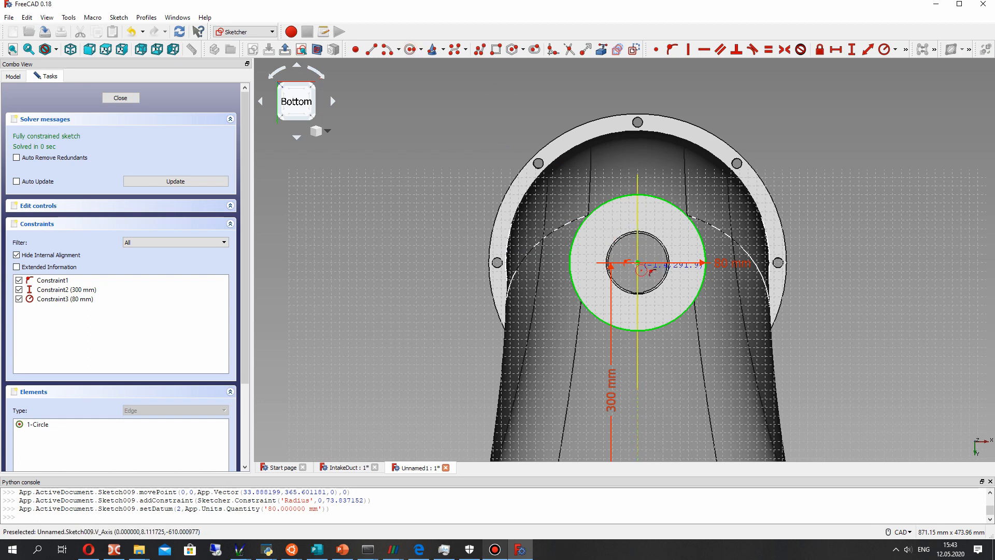
left_click(669, 219)
right_click(655, 219)
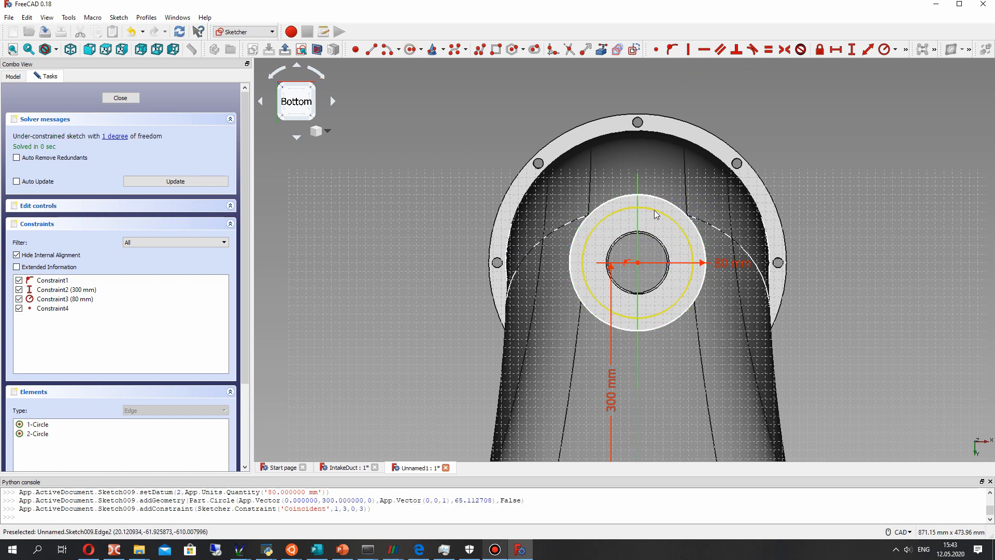
left_click(672, 220)
left_click(884, 49)
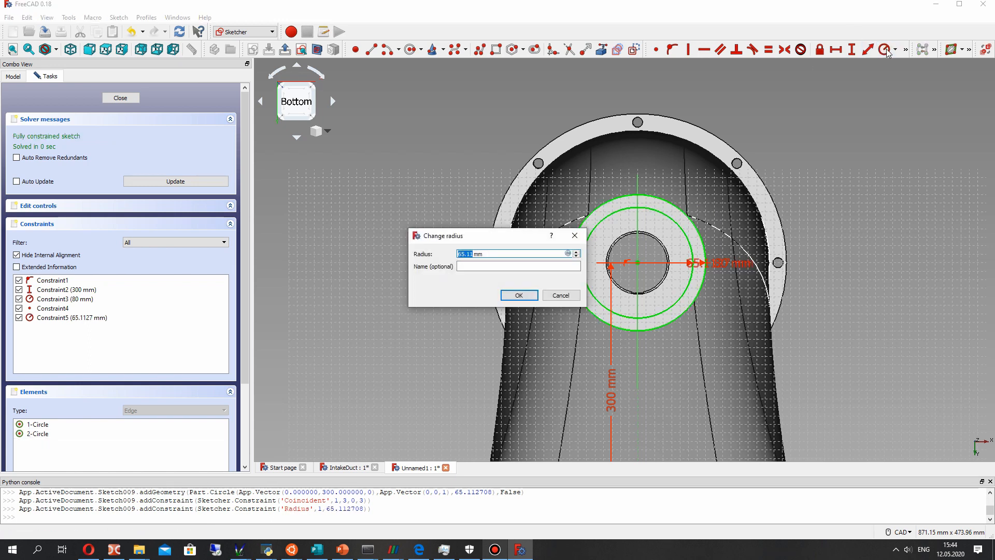
key("Return")
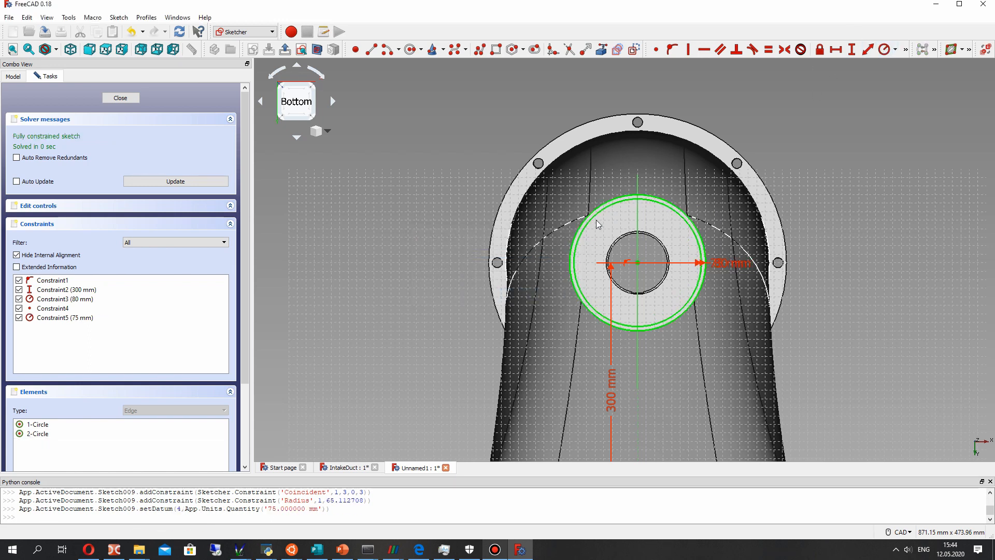
- Change the inner circle's radius to 70 mm and close the ring sketch
scroll(699, 273, "up", 2)
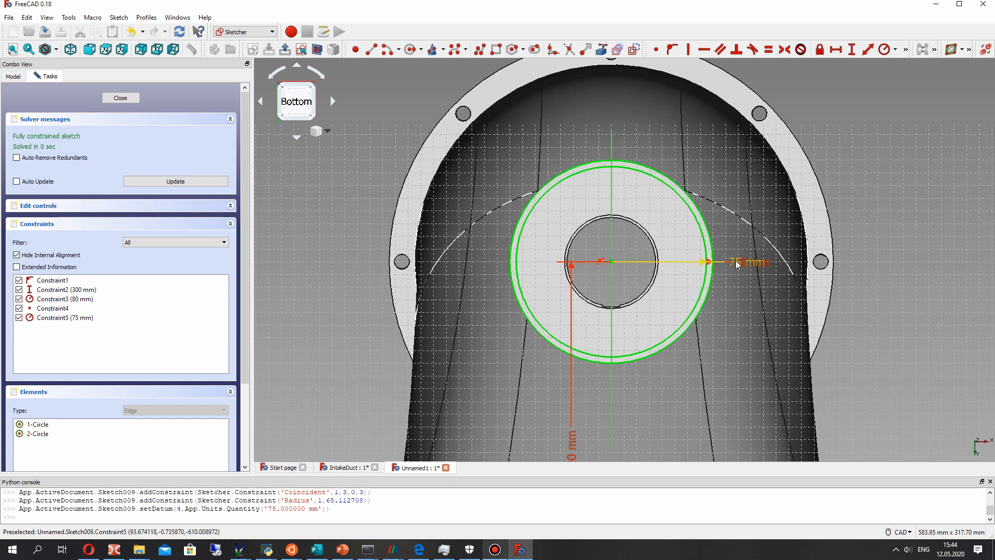
double_click(722, 224)
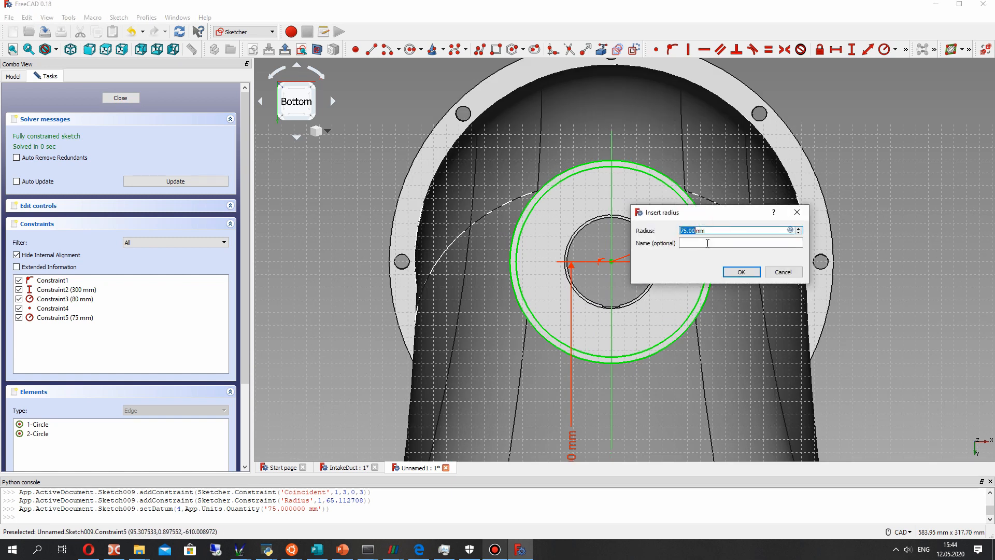
type("70")
key("Return")
middle_click_drag(601, 267, 387, 188)
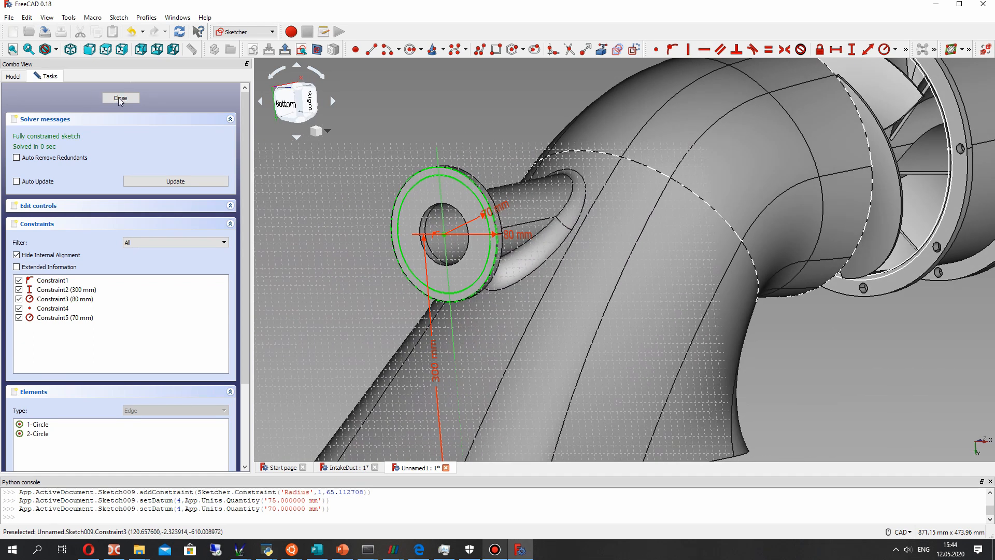
key("Escape")
- Pad the ring sketch outwards from the flange, trying lengths of 60 mm and 80 mm and finishing with 70 mm
left_click(56, 239)
left_click(57, 247)
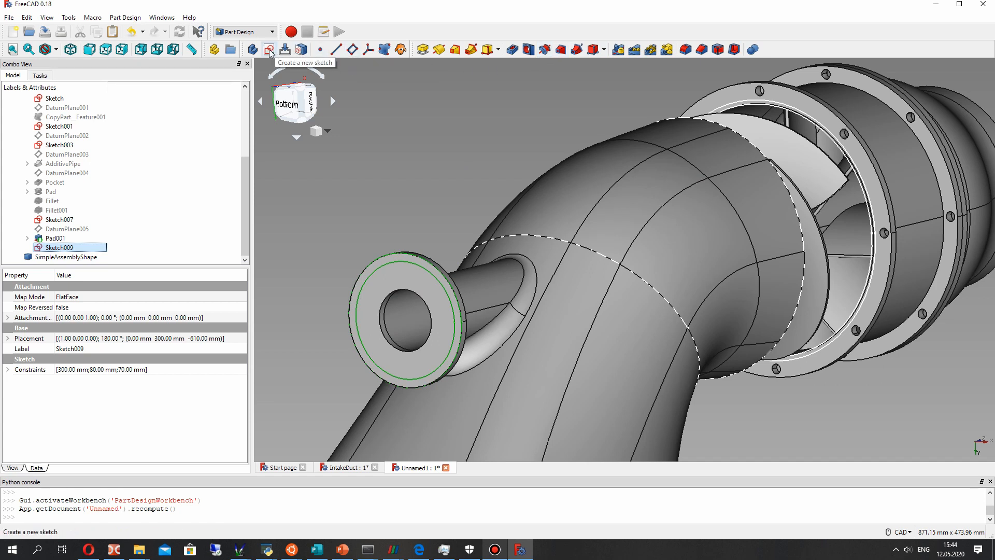
left_click(423, 49)
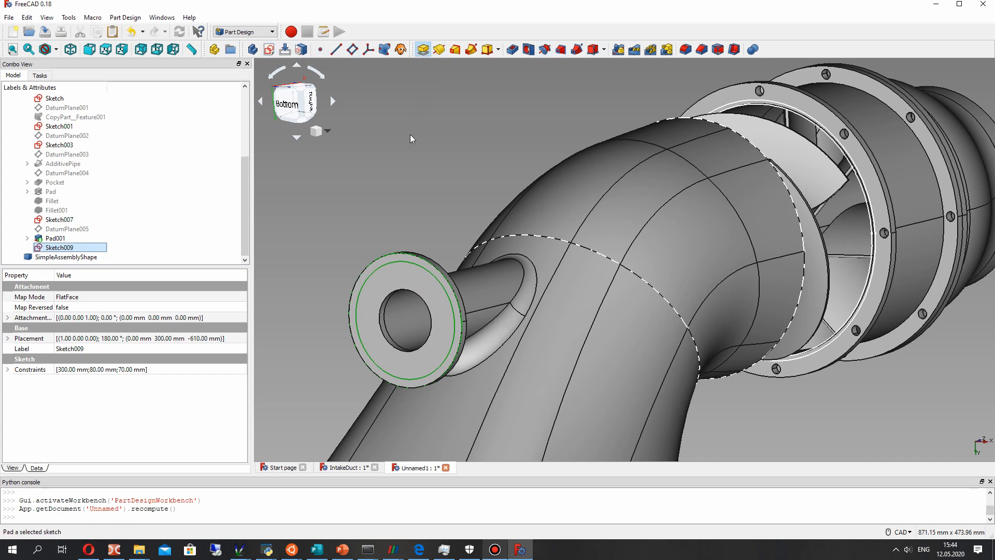
type("60")
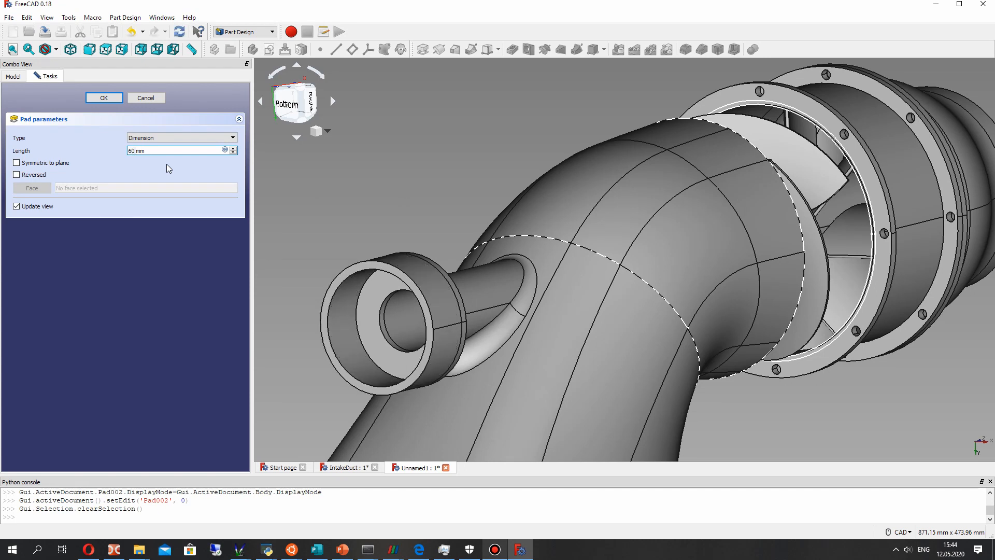
key("BackSpace")
key("BackSpace")
type("80")
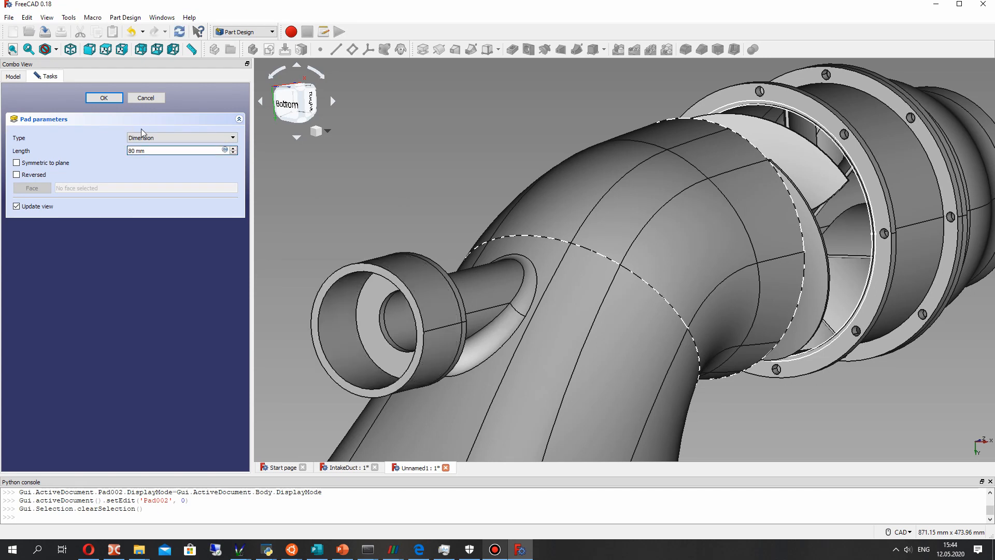
key("BackSpace")
key("BackSpace")
type("70")
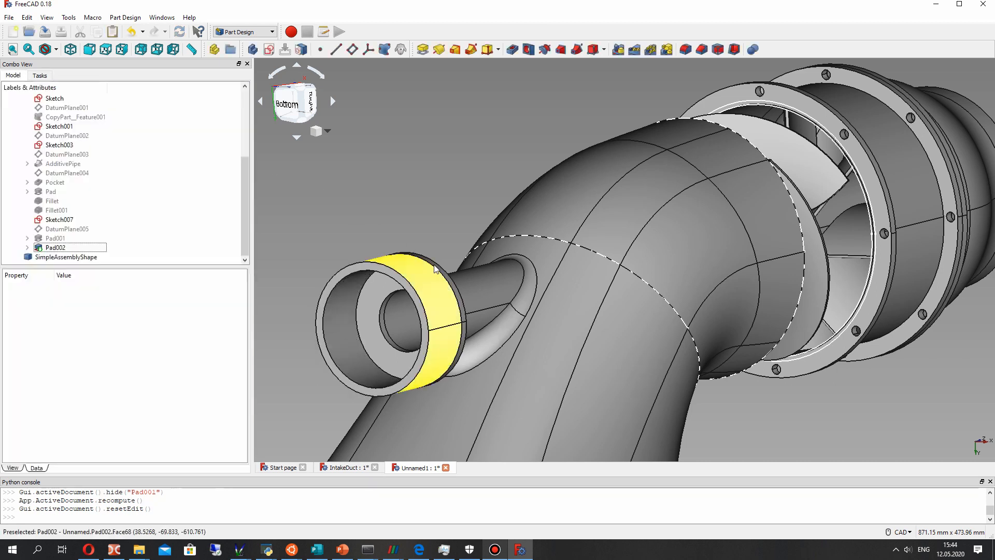
- Inspect the intake duct with its new cylindrical housing from several sides, including the rectangular inlet end
scroll(430, 282, "down", 2)
middle_click_drag(547, 267, 446, 270)
scroll(443, 270, "down", 8)
middle_click_drag(553, 301, 613, 295)
scroll(580, 312, "up", 5)
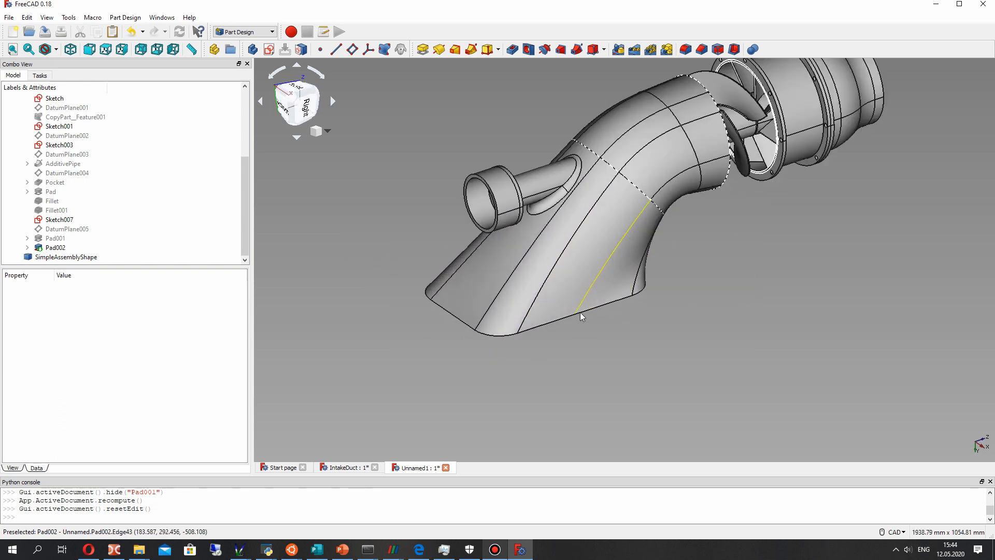
scroll(629, 319, "up", 2)
scroll(664, 229, "down", 2)
middle_click_drag(664, 229, 629, 335)
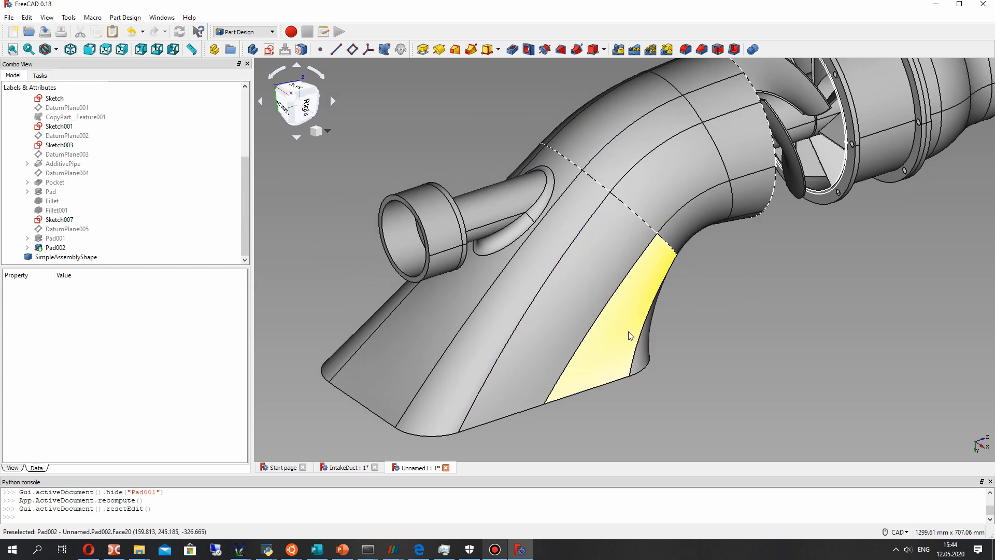
scroll(629, 335, "down", 2)
mouse_move(698, 300)
middle_mouse_down()
mouse_move(735, 265)
mouse_move(704, 288)
middle_mouse_up()
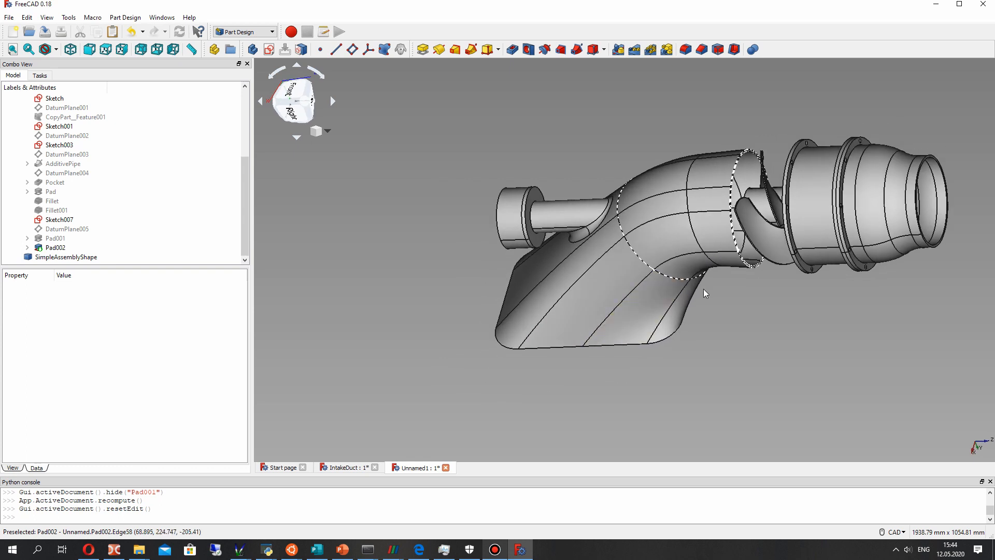
middle_click_drag(637, 306, 708, 225)
middle_click_drag(741, 270, 631, 281)
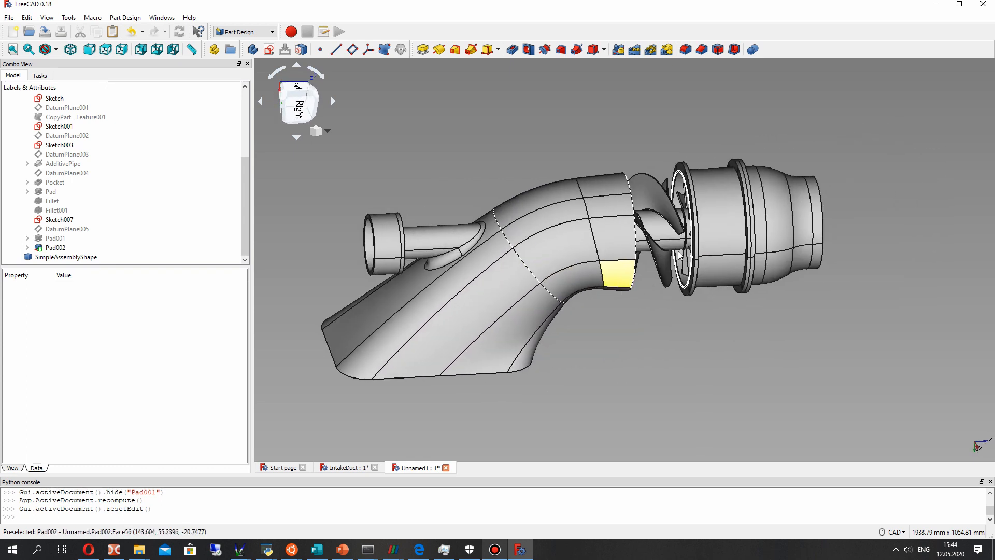
scroll(674, 245, "up", 2)
middle_click_drag(537, 403, 523, 357)
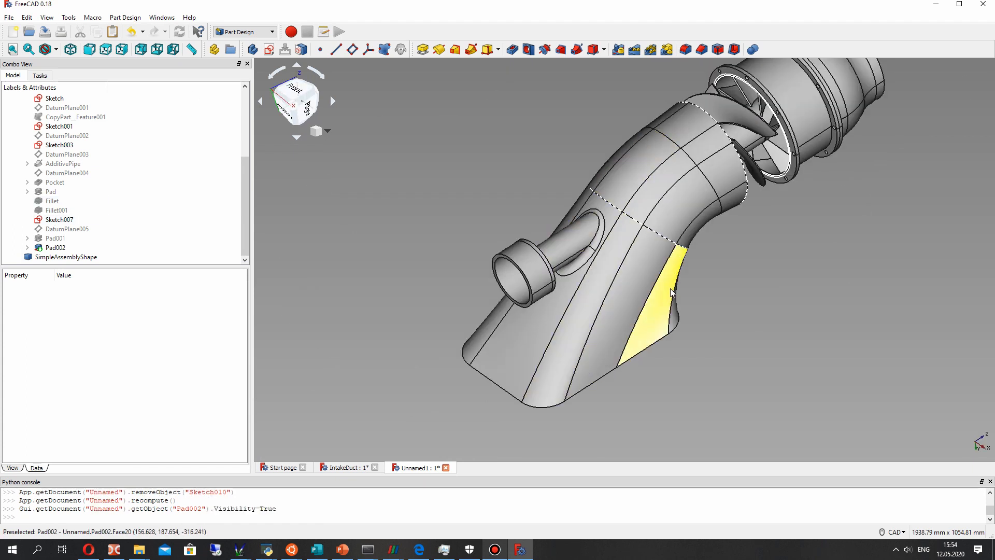
scroll(597, 319, "down", 2)
middle_click_drag(597, 319, 459, 193)
middle_click_drag(469, 245, 682, 294)
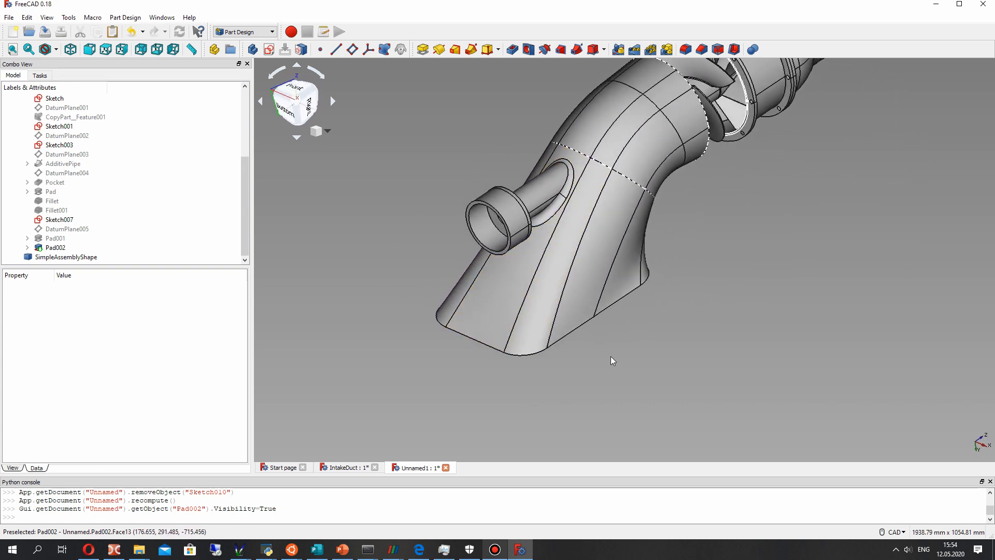
- Collapse the Origin group and toggle the Pocket feature's visibility, leaving the duct solid hidden
left_click(57, 228)
left_click(52, 183)
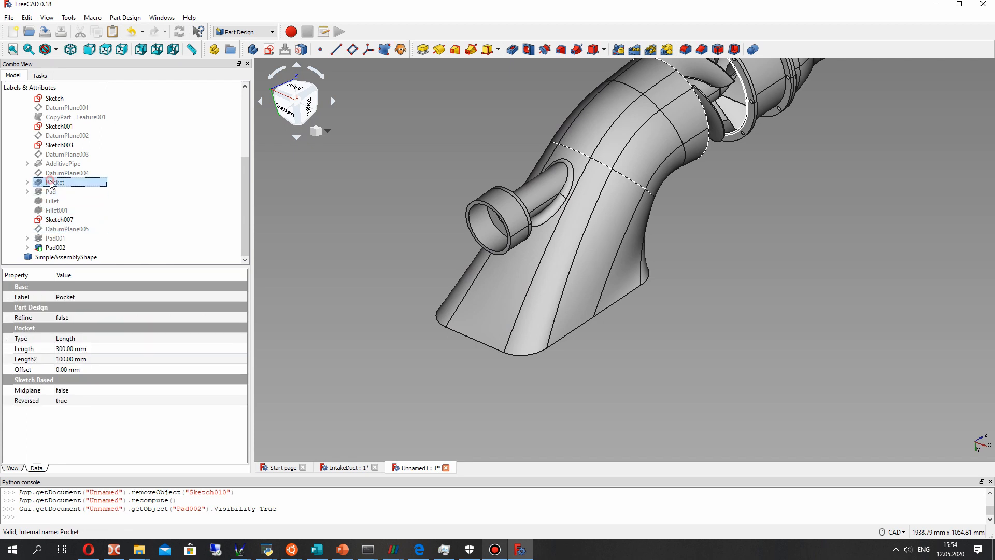
scroll(43, 171, "up", 4)
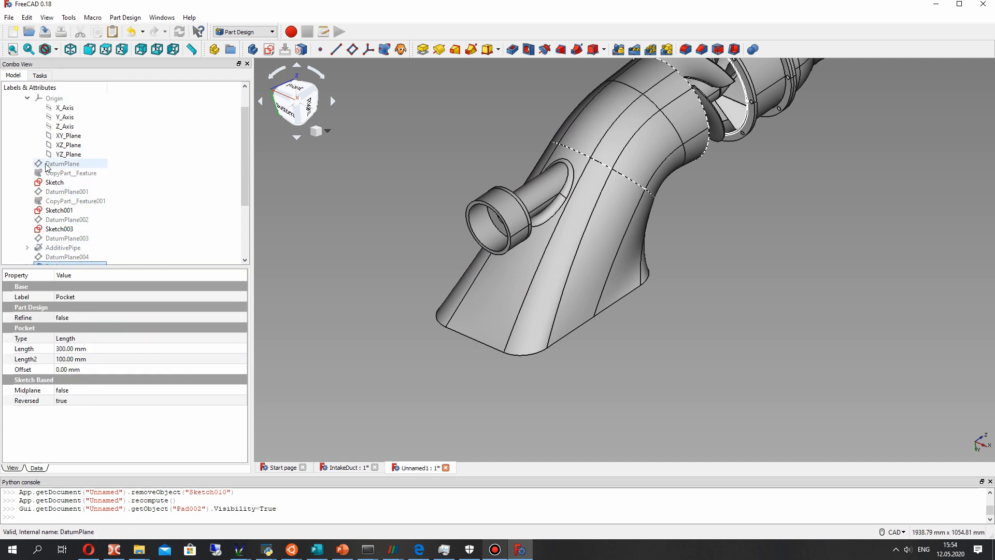
left_click(27, 125)
scroll(54, 166, "down", 2)
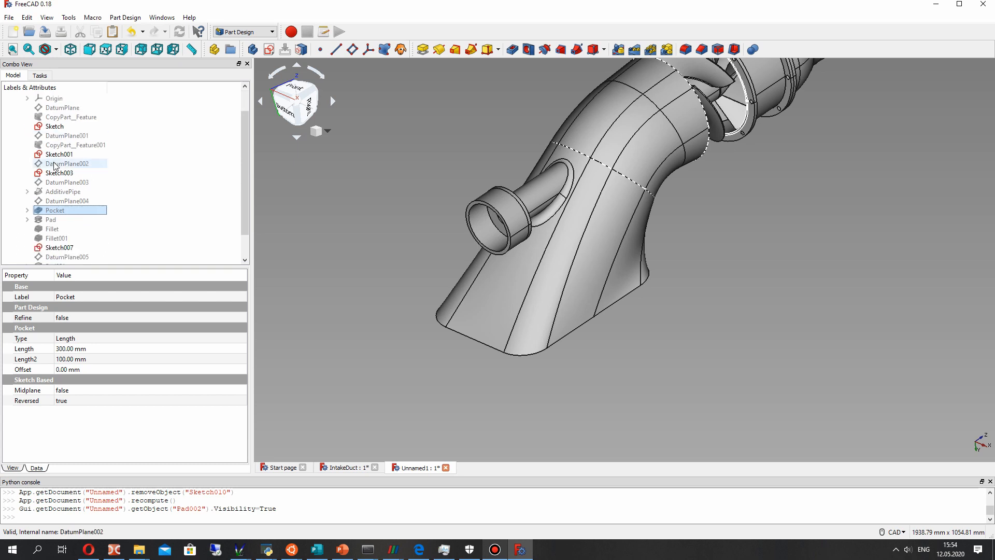
key("space")
key("space")
key("space")
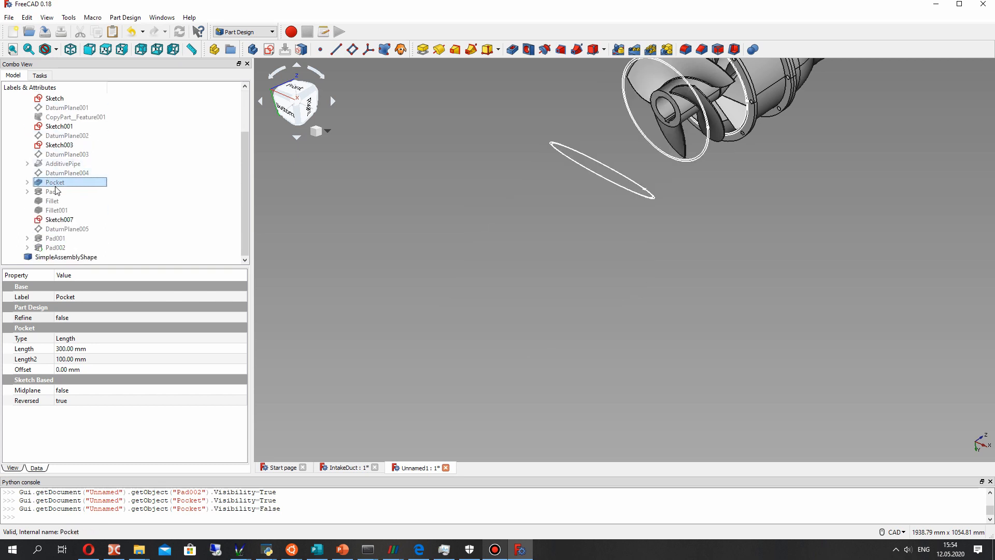
key("space")
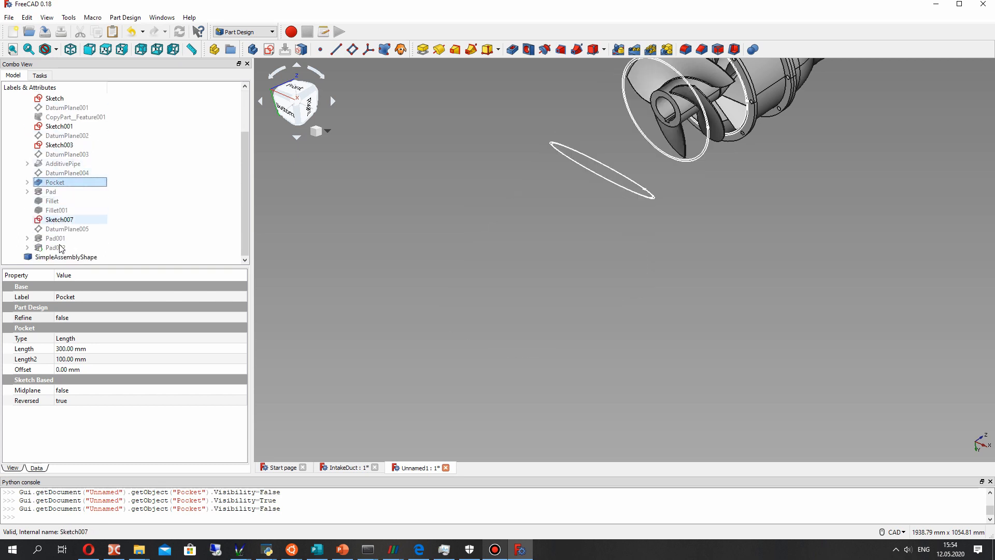
- Toggle Pad002 and Pad001 on and off to check them, leaving both features hidden
left_click(58, 248)
key("space")
key("space")
left_click(56, 230)
left_click(54, 239)
key("space")
key("space")
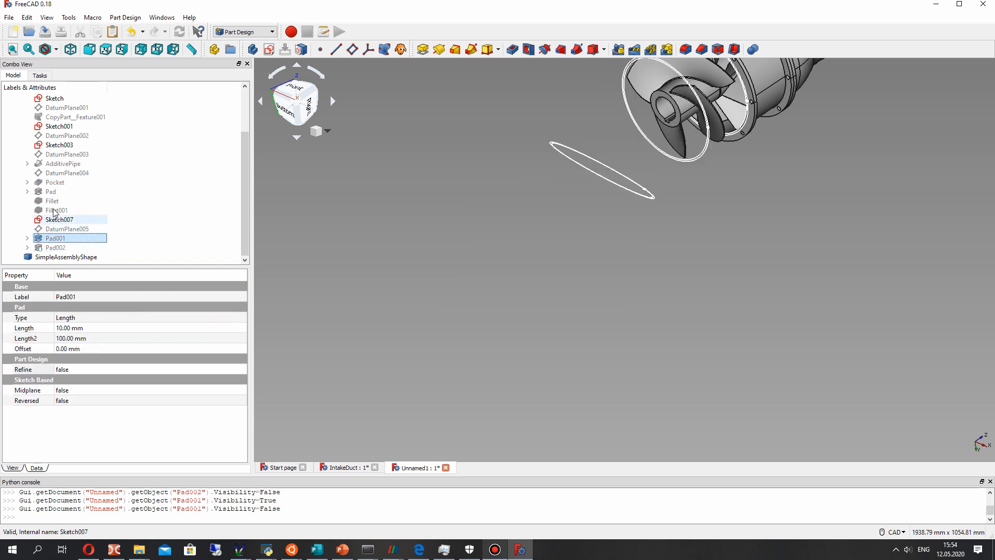
- Expand AdditivePipe, check its two sketches by toggling them, and leave the rounded rectangular inlet profile Sketch004 visible
left_click(54, 182)
left_click(61, 163)
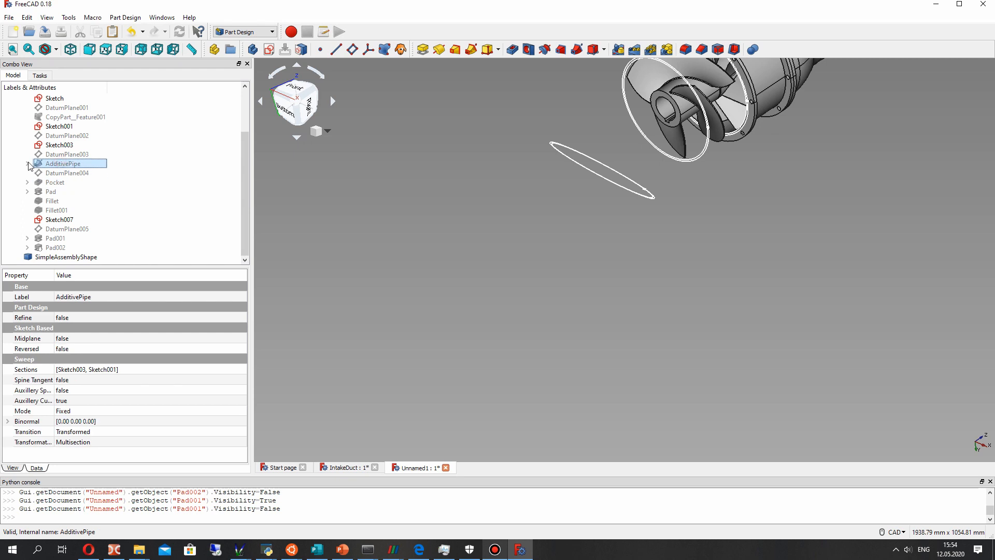
left_click(27, 164)
left_click(68, 182)
key("space")
key("space")
left_click(67, 173)
key("space")
key("space")
key("space")
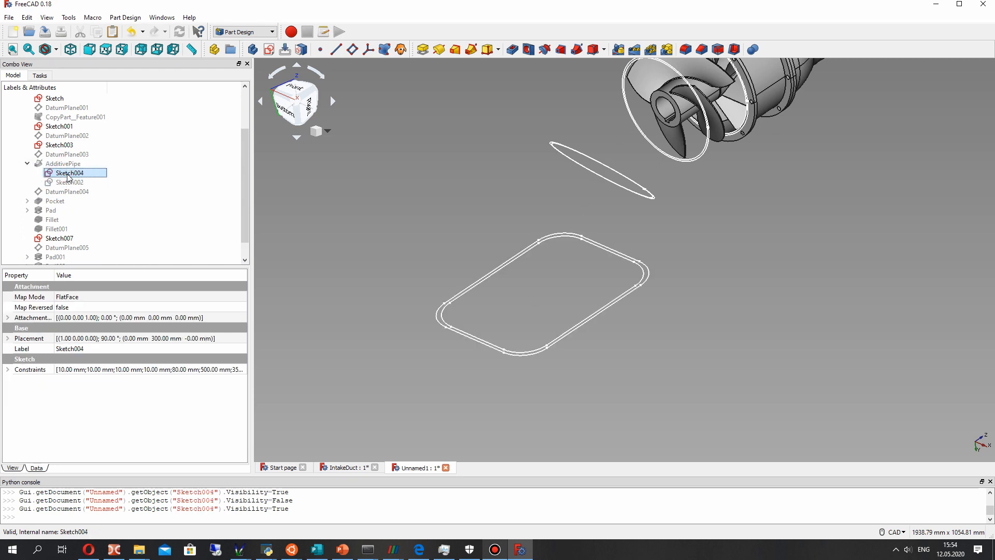
- Duplicate the rounded rectangular inlet sketch Sketch004 without copying its dependencies
right_click(56, 176)
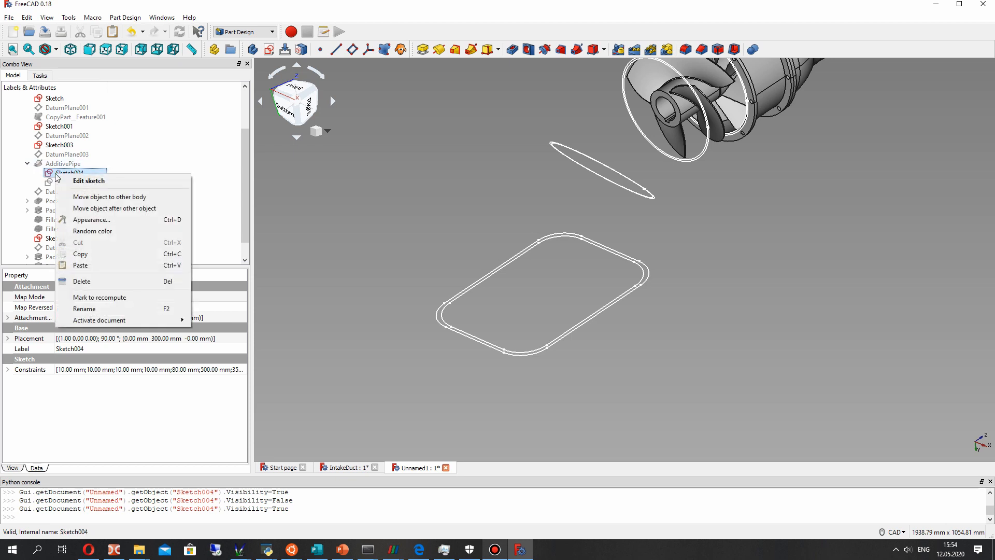
left_click(131, 253)
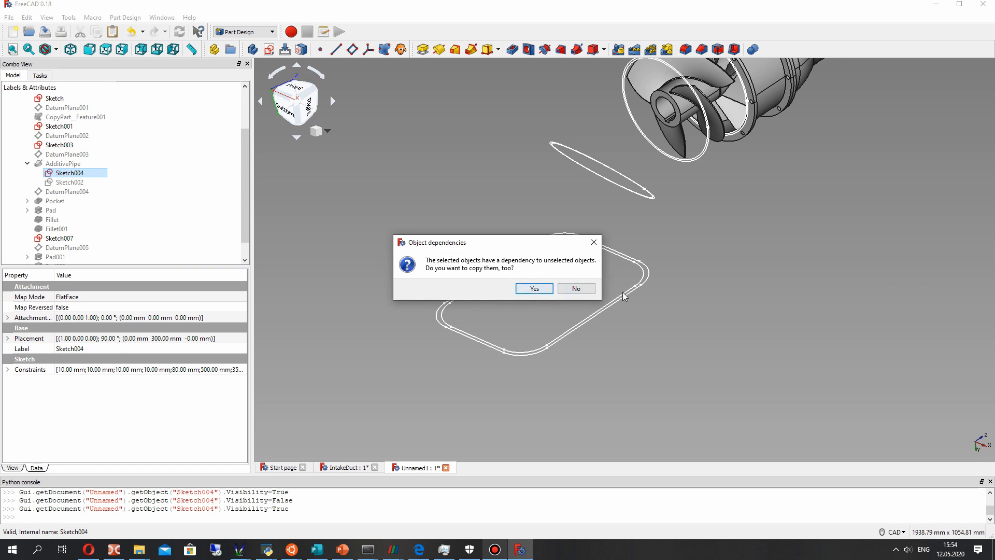
left_click(576, 289)
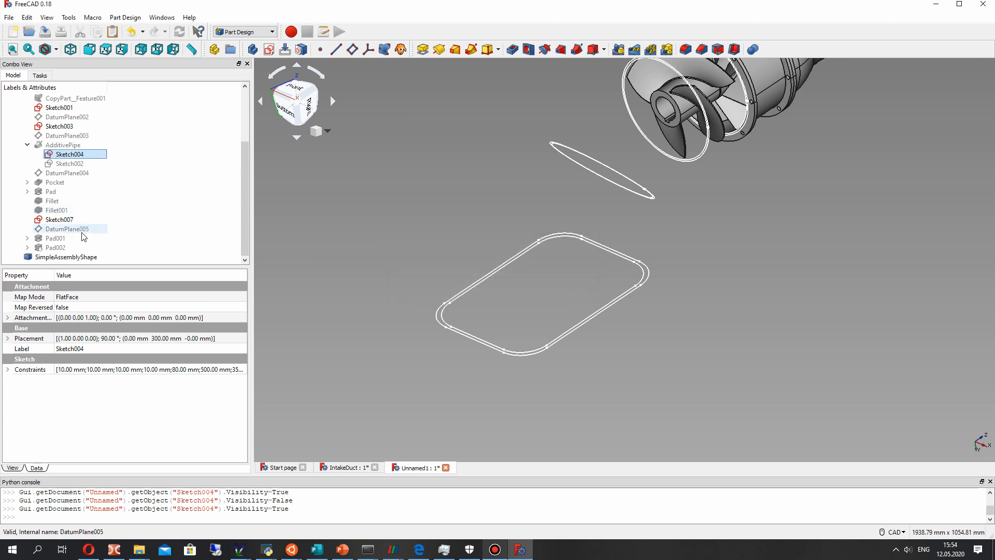
scroll(59, 244, "up", 2)
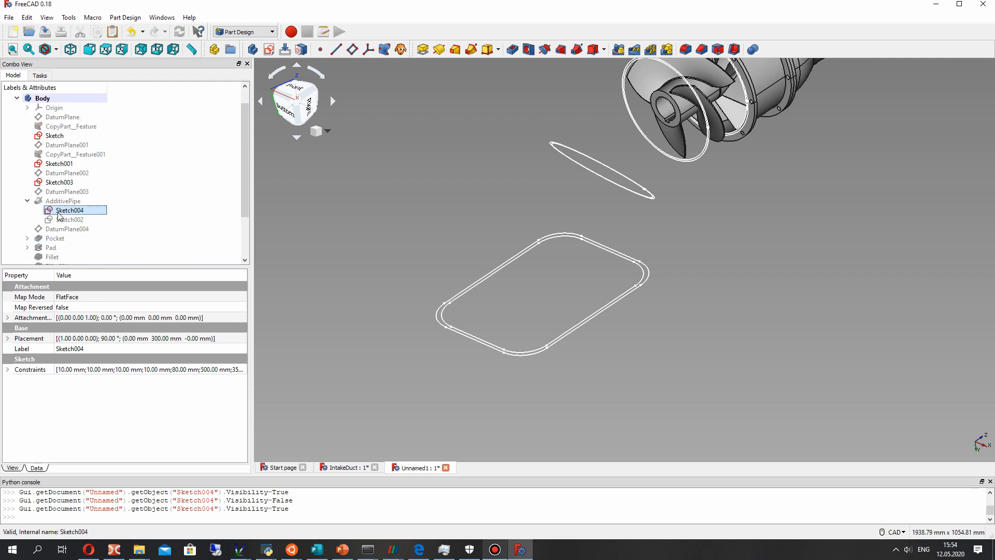
left_click(42, 98)
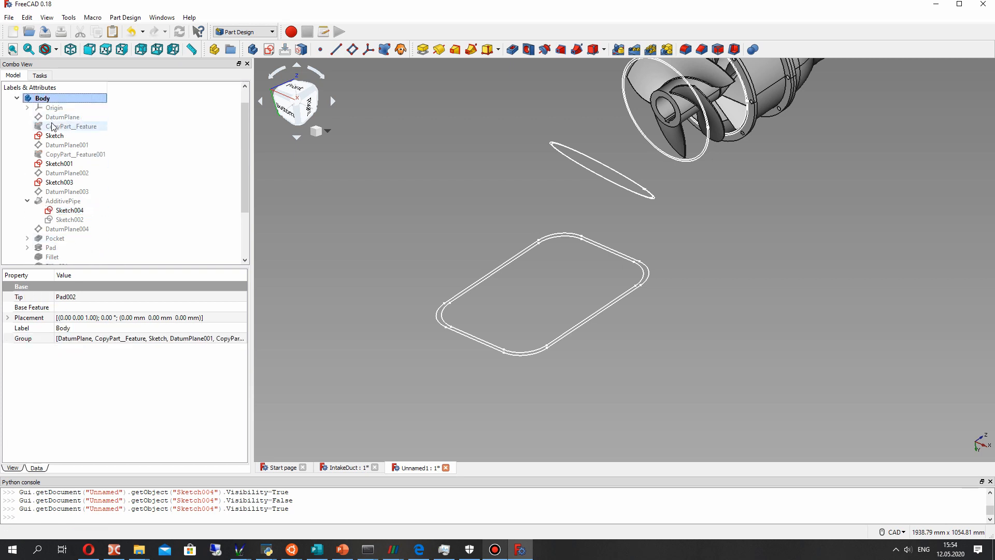
scroll(53, 127, "down", 3)
left_click(50, 257)
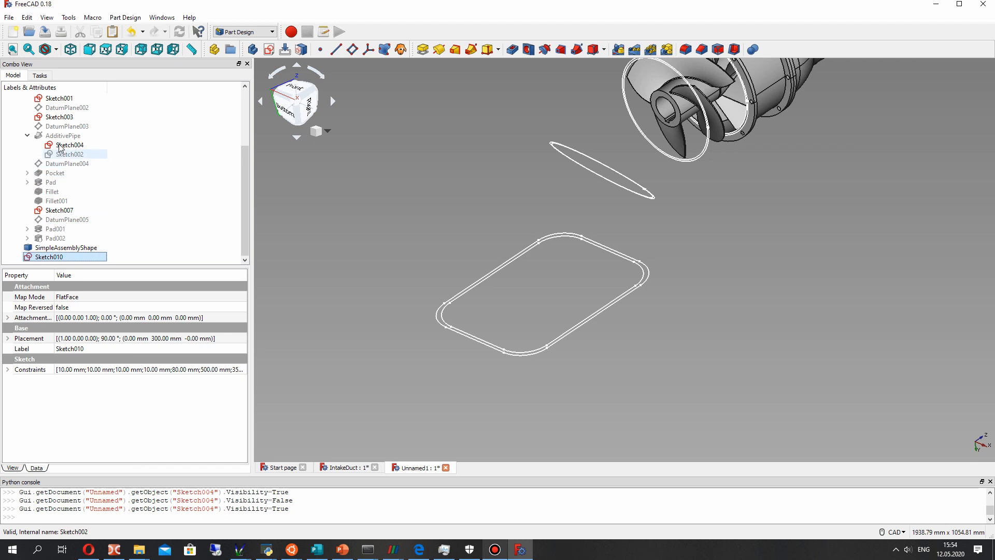
- Hide the original Sketch004 and move the copied sketch Sketch010 into Body
left_click(59, 146)
key("space")
left_click(50, 258)
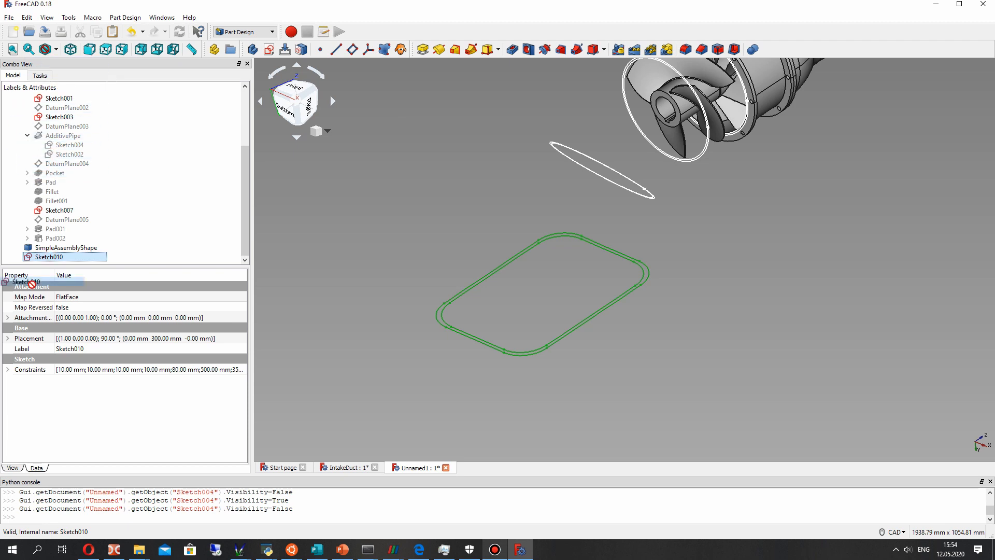
left_click_drag(58, 263, 46, 117)
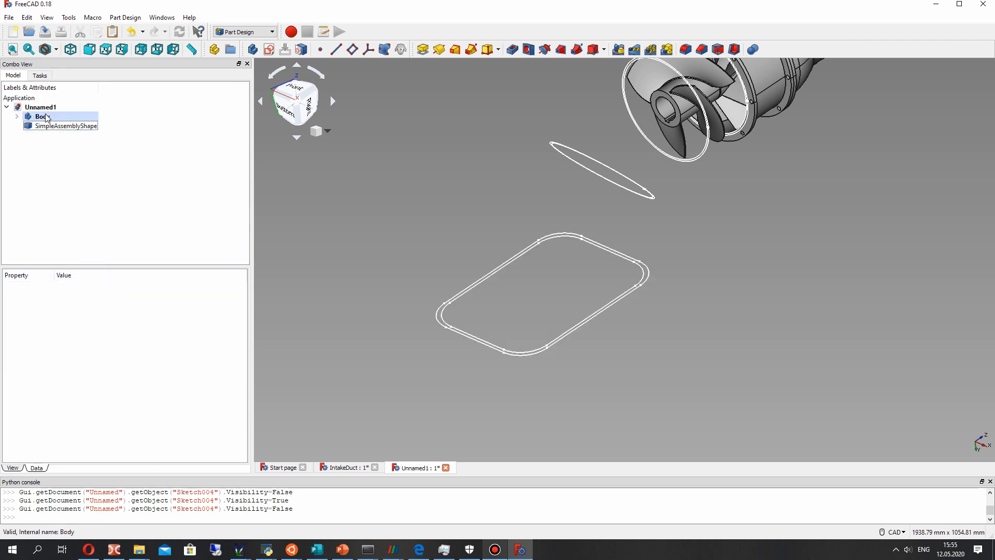
left_click(17, 118)
left_click(59, 248)
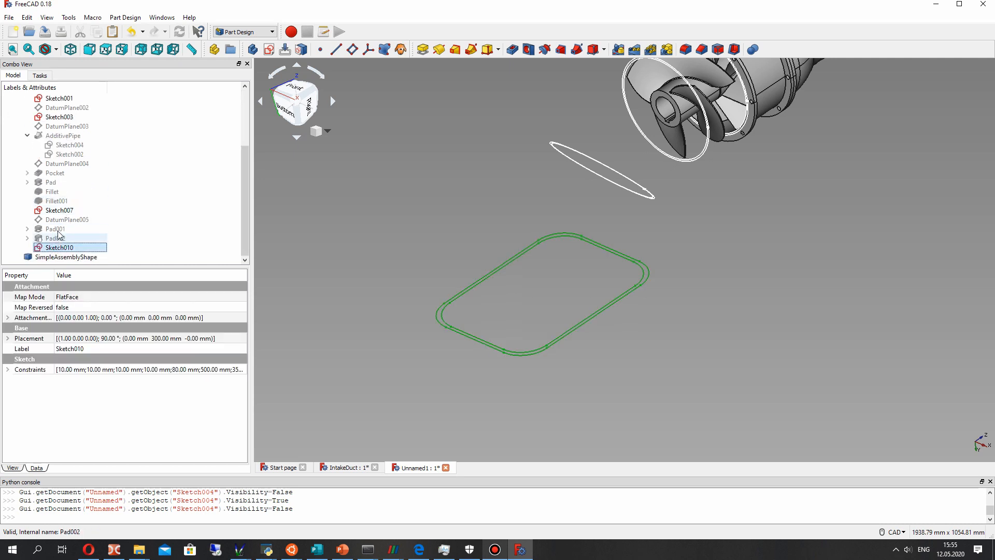
- Hide Sketch007 so that the copied inlet profile can be viewed without it
left_click(60, 210)
key("space")
left_click(59, 247)
scroll(518, 278, "up", 3)
left_click(522, 279)
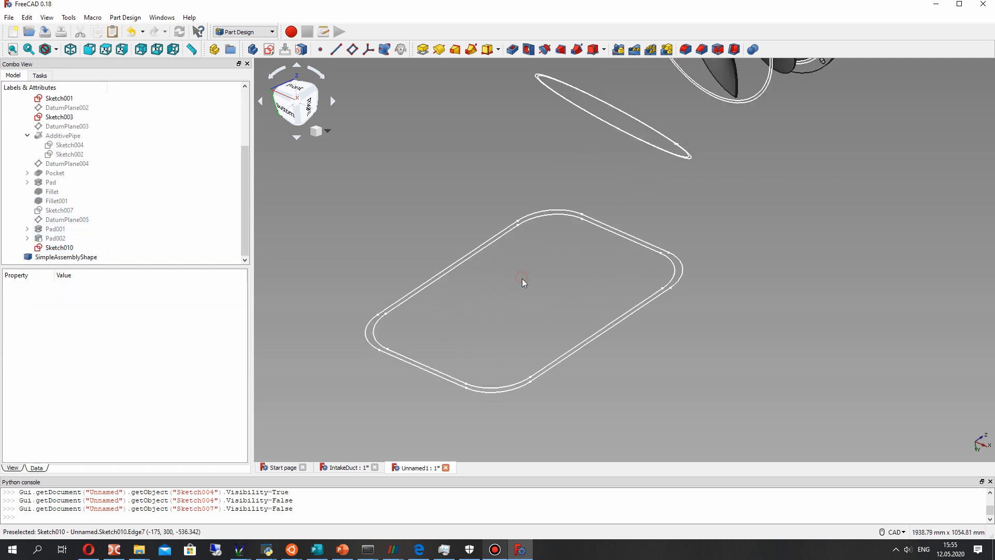
right_click(59, 248)
left_click(83, 258)
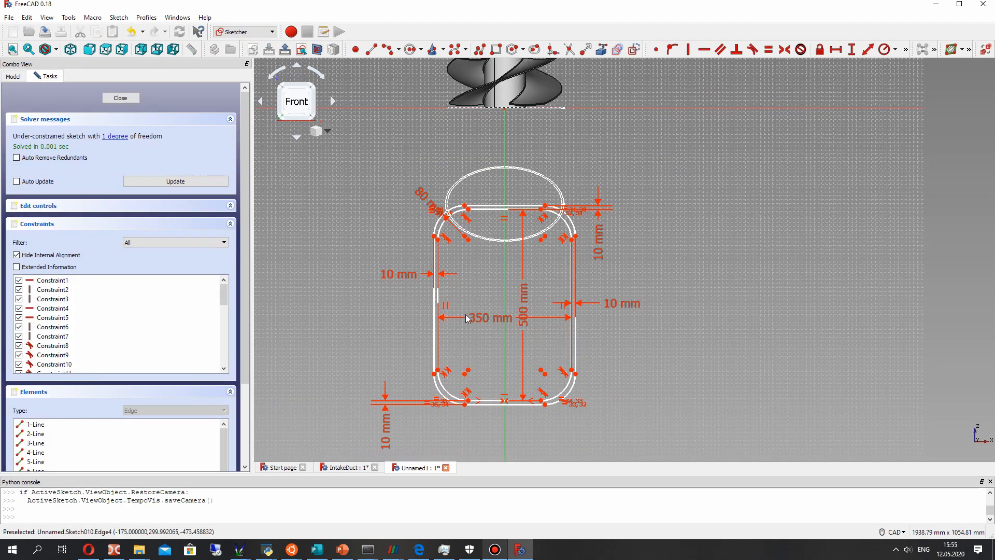
key("0")
left_click(112, 98)
- Show the duct solid Pad002 again and open the copied sketch Sketch010 for editing
left_click(49, 239)
key("space")
mouse_move(514, 299)
middle_mouse_down()
mouse_move(529, 165)
mouse_move(535, 235)
mouse_move(521, 288)
middle_mouse_up()
left_click(112, 248)
right_click(109, 248)
left_click(137, 257)
- Set the offset between the profile's right-hand inner and outer edges to 80 mm, after trying 20 mm and 100 mm
scroll(586, 407, "up", 4)
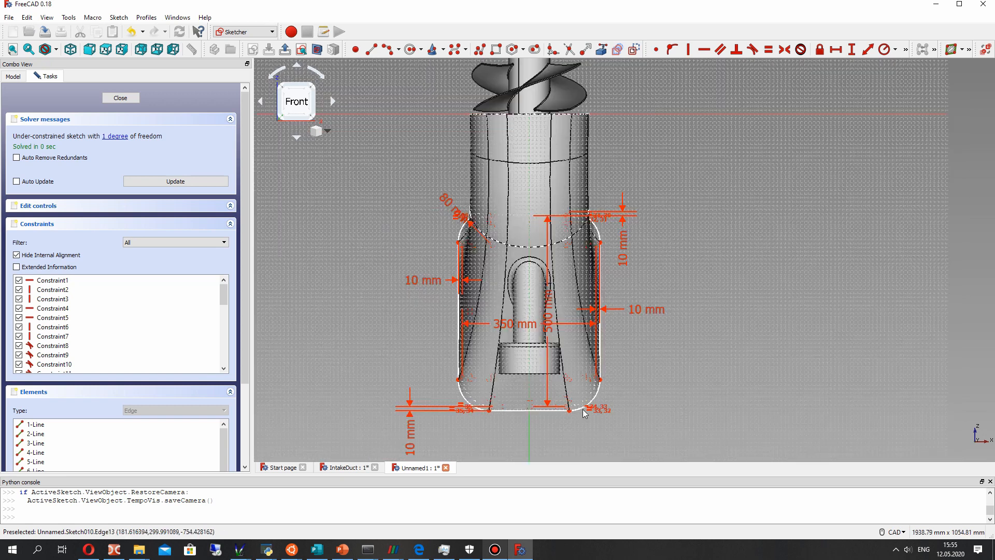
double_click(677, 264)
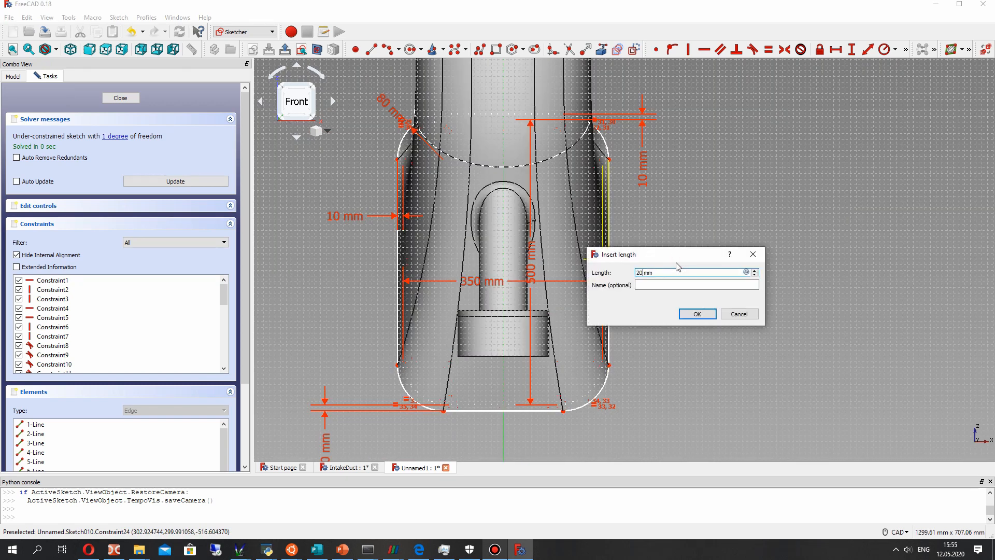
type("20")
key("Return")
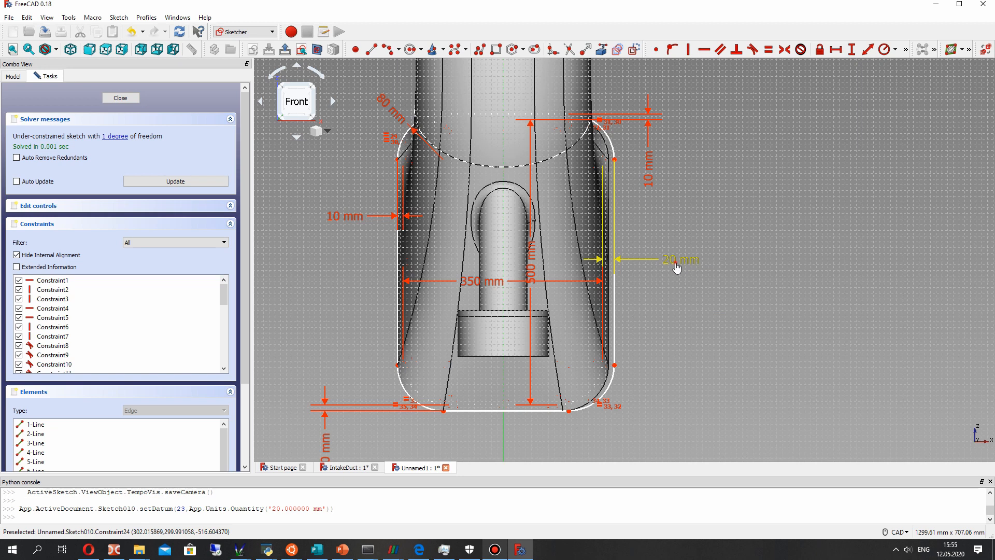
double_click(676, 262)
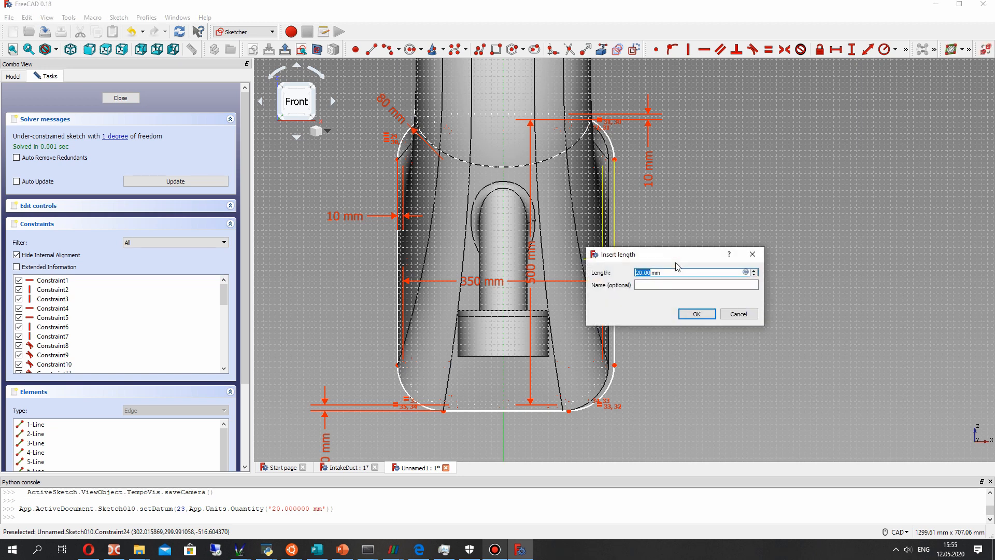
type("100")
key("Return")
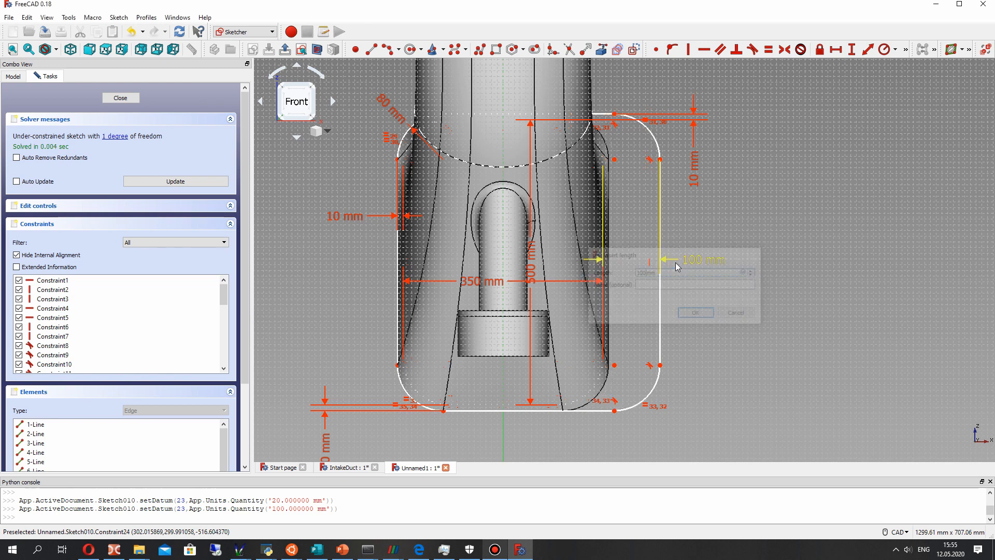
double_click(676, 262)
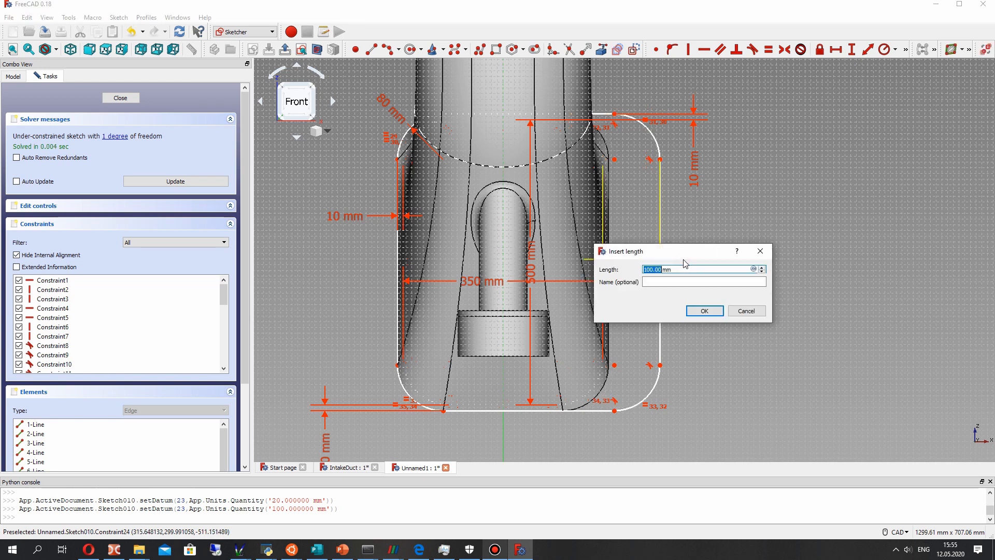
key("Return")
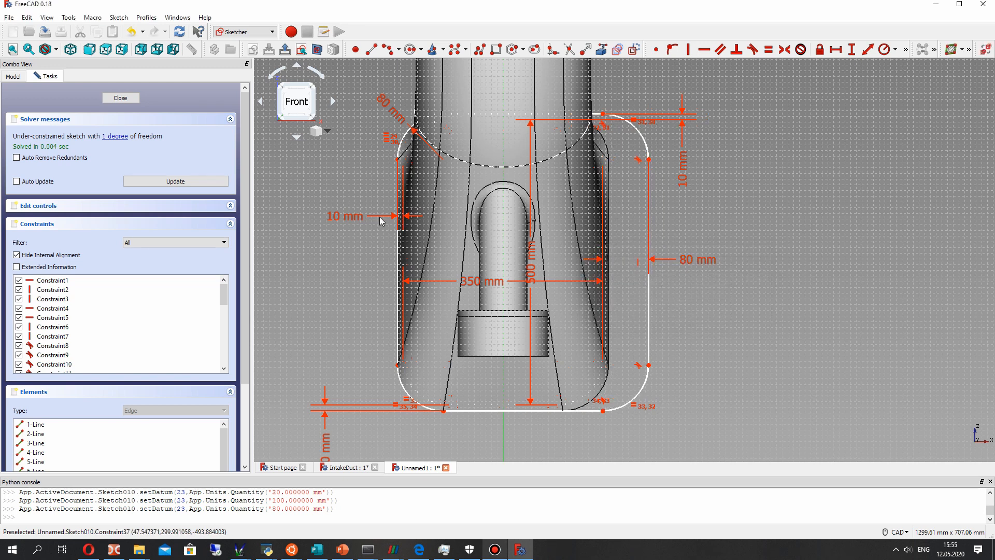
- Set the offset of the profile's left-hand outer edge to 80 mm and that of its lower outer edge to 90 mm
double_click(329, 216)
type("80")
key("Return")
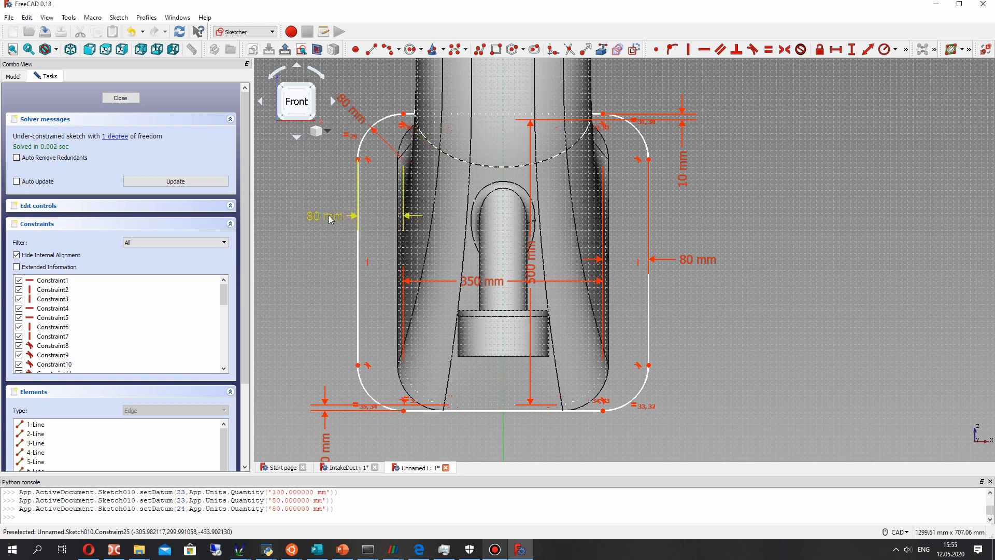
double_click(325, 447)
type("90")
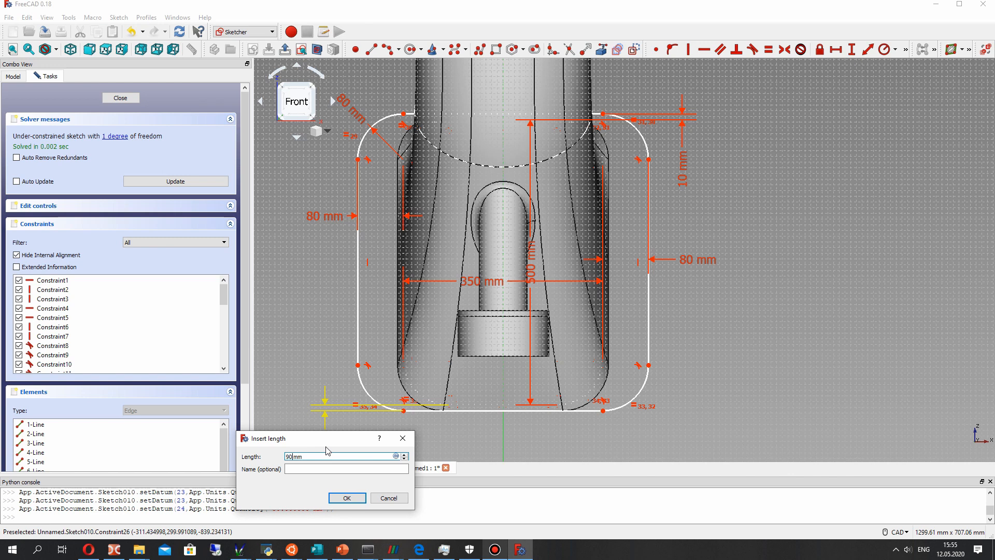
key("Return")
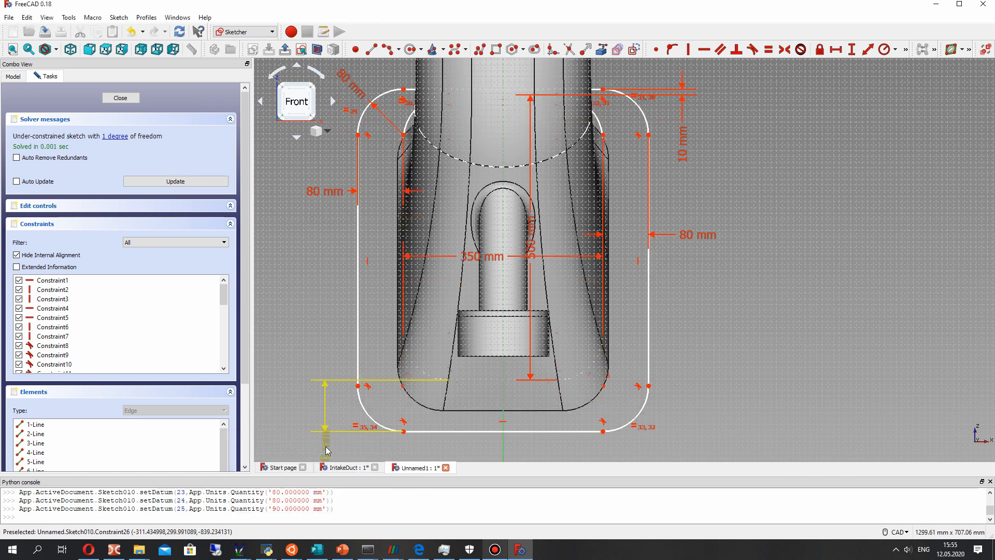
- Examine how the enlarged outer profile and the inner profile line up with the rim of the duct's inlet opening
mouse_move(489, 420)
middle_mouse_down()
mouse_move(595, 196)
mouse_move(531, 229)
mouse_move(543, 150)
mouse_move(574, 278)
mouse_move(532, 297)
mouse_move(456, 249)
middle_mouse_up()
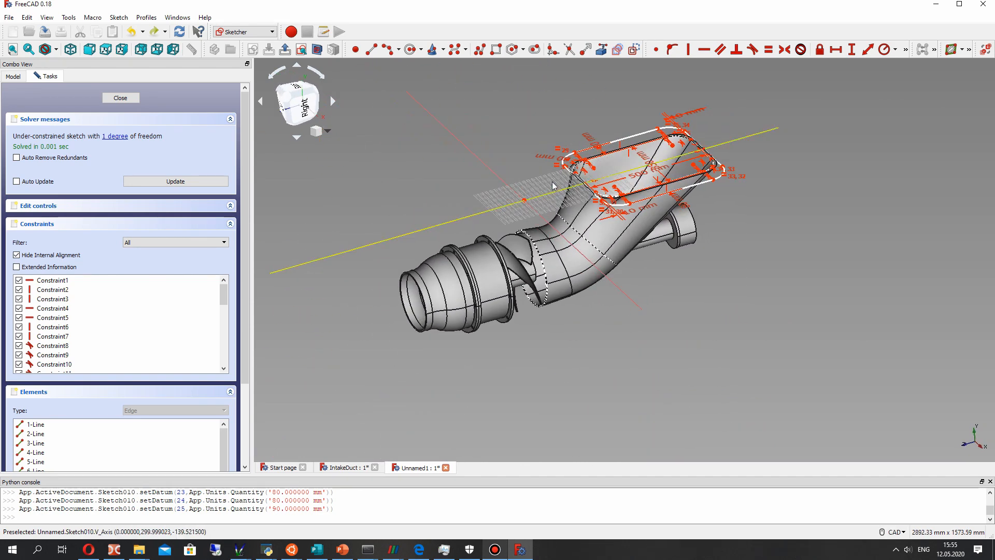
scroll(555, 187, "up", 4)
middle_click_drag(595, 171, 533, 235)
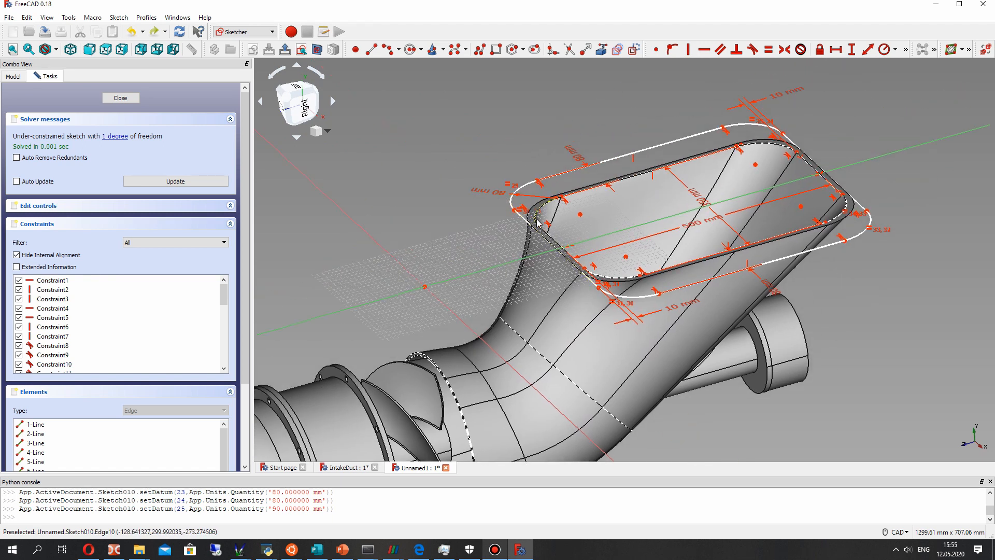
middle_click_drag(583, 256, 755, 220)
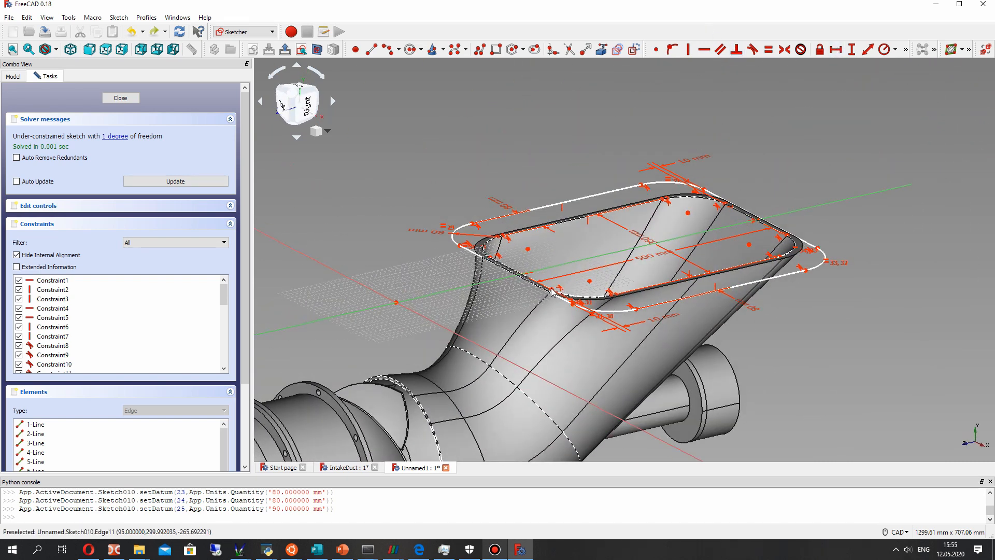
right_click(571, 337)
mouse_move(672, 312)
middle_mouse_down()
mouse_move(570, 337)
mouse_move(589, 338)
mouse_move(534, 140)
mouse_move(665, 281)
mouse_move(629, 150)
middle_mouse_up()
scroll(628, 148, "up", 4)
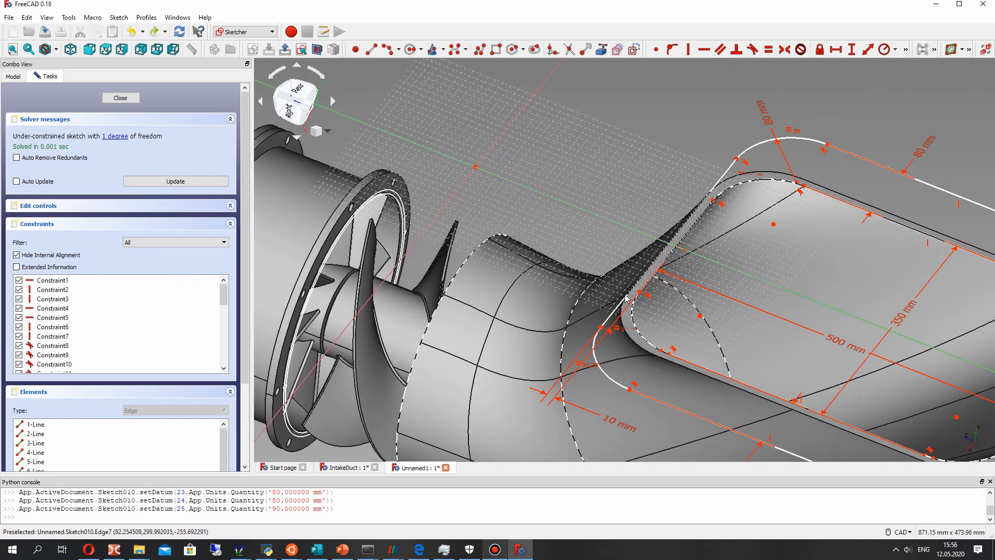
left_click(652, 293)
left_click(790, 97)
middle_click_drag(635, 127, 543, 244)
key("c")
key("Return")
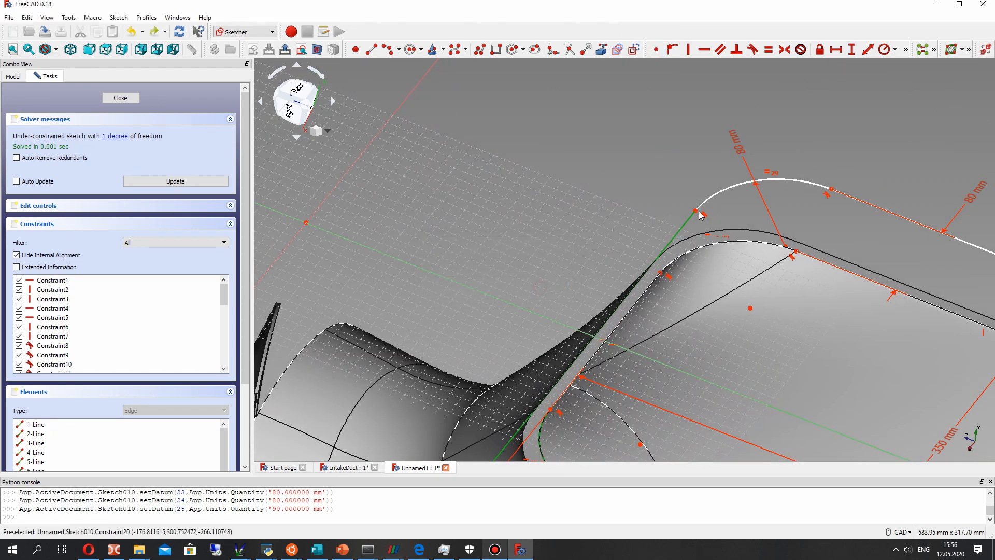
left_click(695, 213)
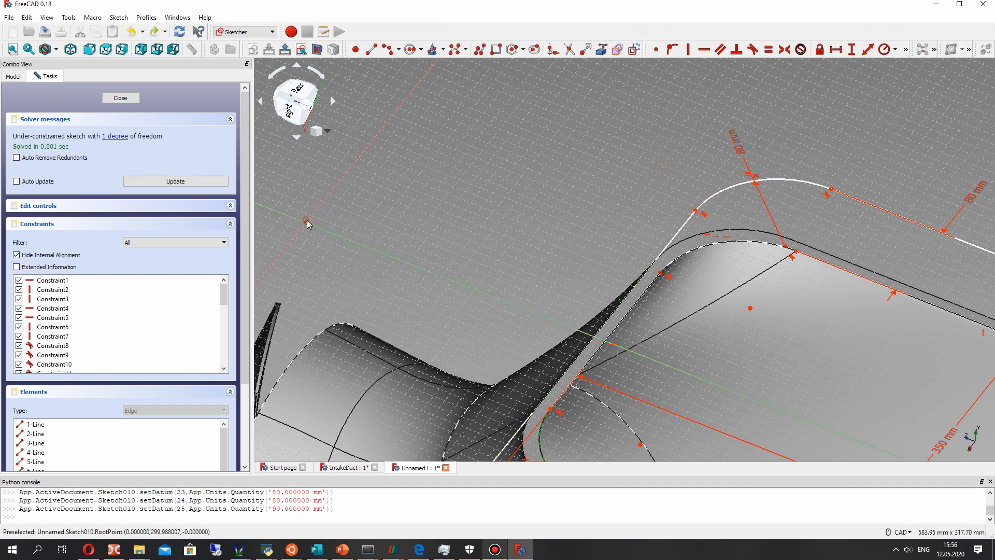
left_click(674, 236)
scroll(643, 236, "down", 3)
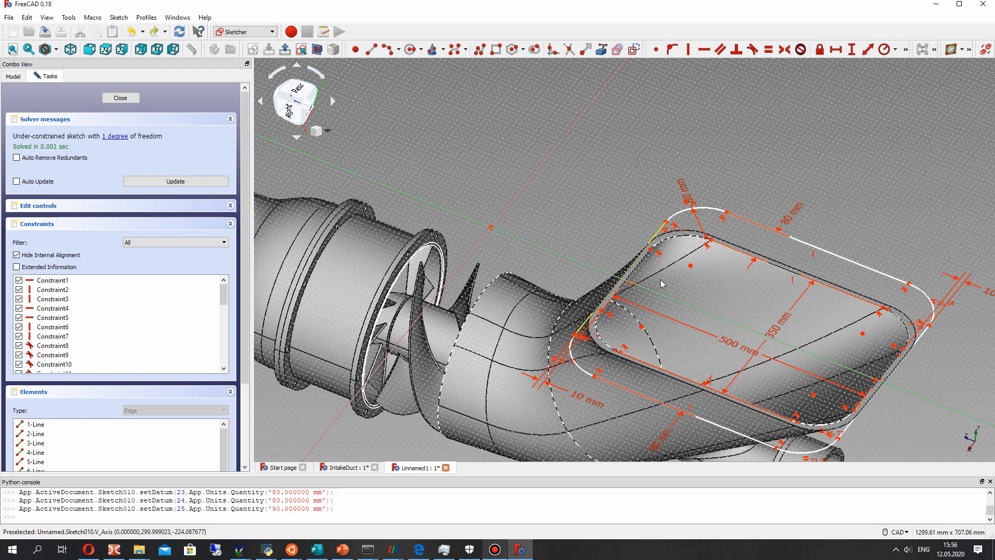
- Try to constrain the distance between the origin and the inner profile's edge nearest the pump housing
scroll(638, 234, "up", 3)
left_click(629, 230)
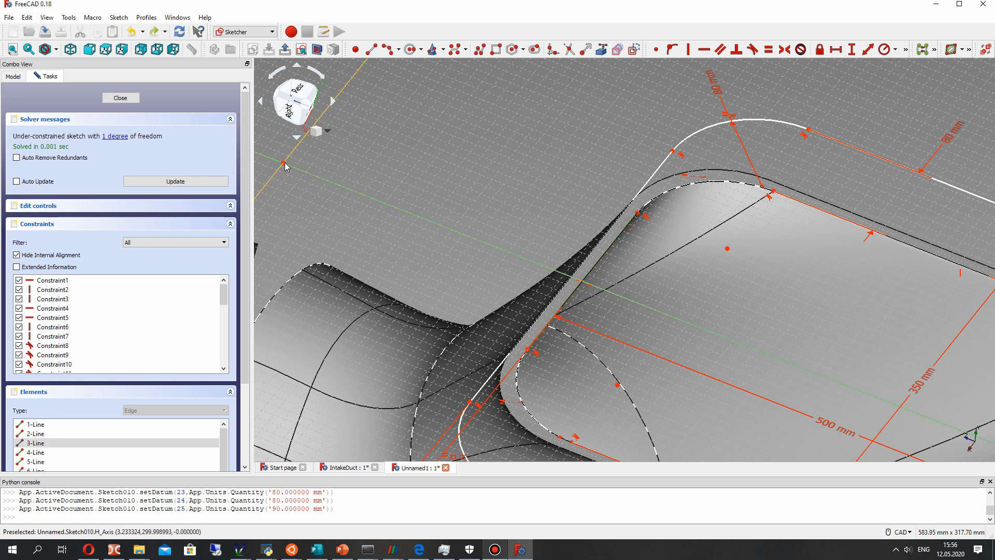
left_click(838, 51)
left_click(572, 287)
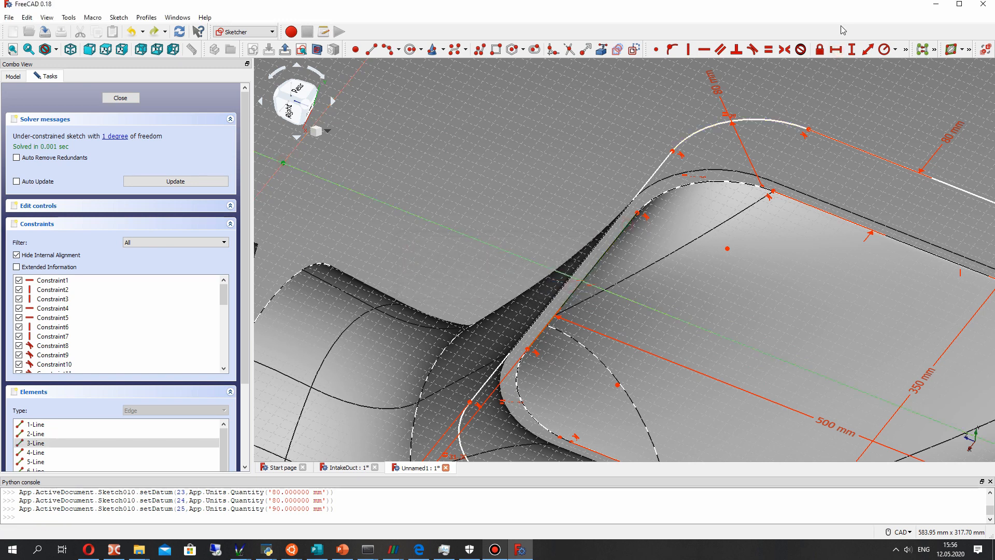
left_click(853, 50)
left_click(572, 287)
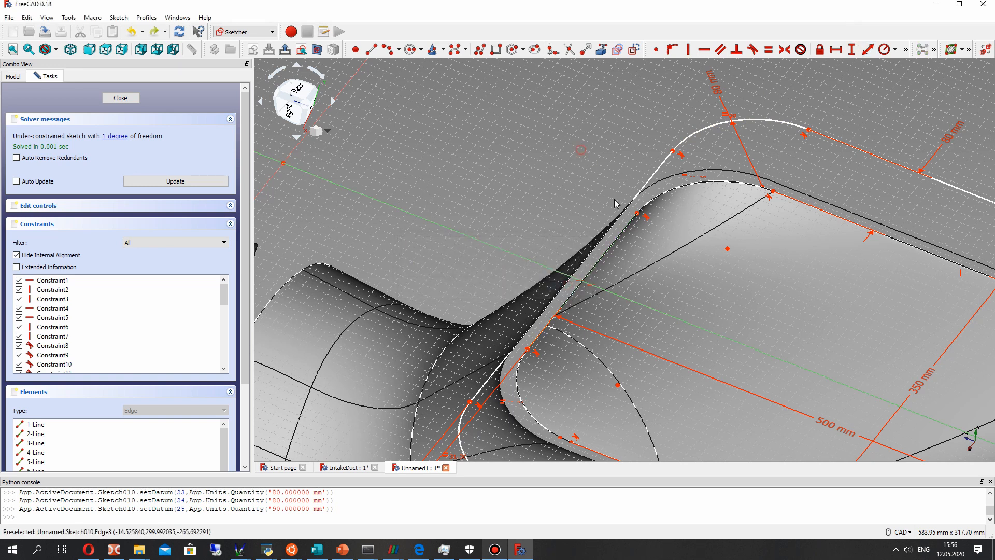
left_click(777, 196)
left_click(633, 231)
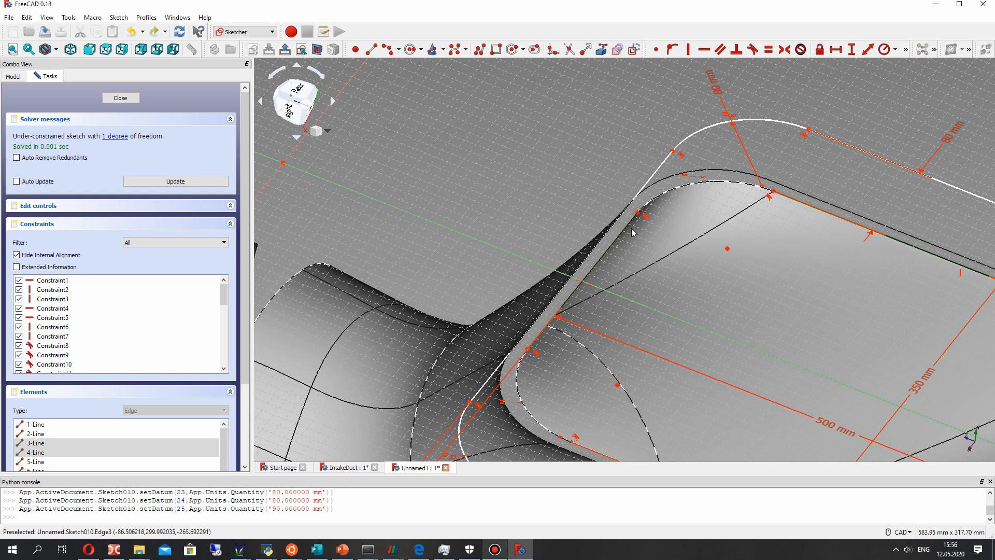
left_click(637, 215)
left_click(638, 215)
- Leave the sketch, hide the duct solid Pad002 and reopen Sketch010 for editing
scroll(631, 195, "down", 2)
middle_click_drag(612, 223, 529, 348)
scroll(561, 295, "down", 8)
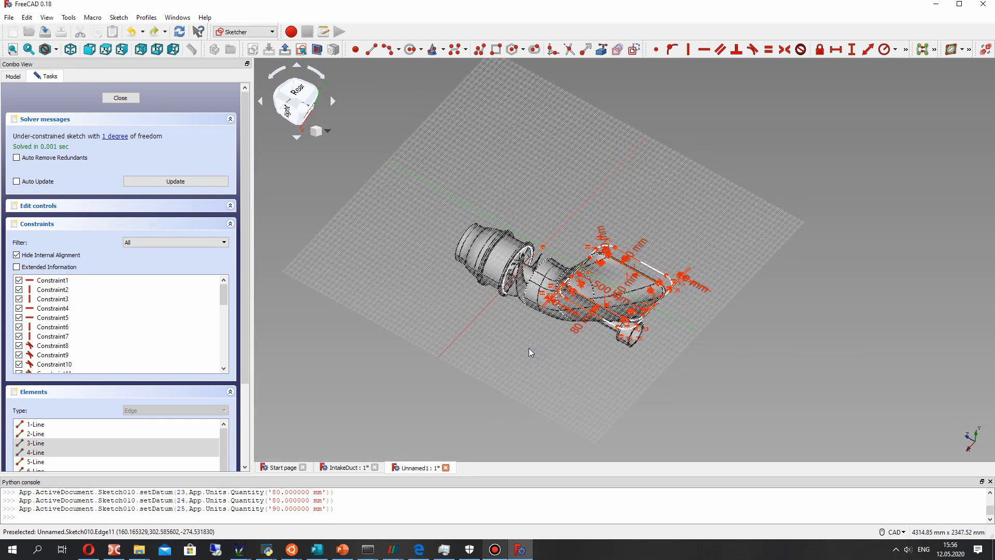
scroll(562, 284, "up", 4)
scroll(275, 216, "down", 4)
middle_click_drag(400, 259, 497, 150)
middle_click_drag(441, 99, 355, 253)
scroll(354, 252, "up", 2)
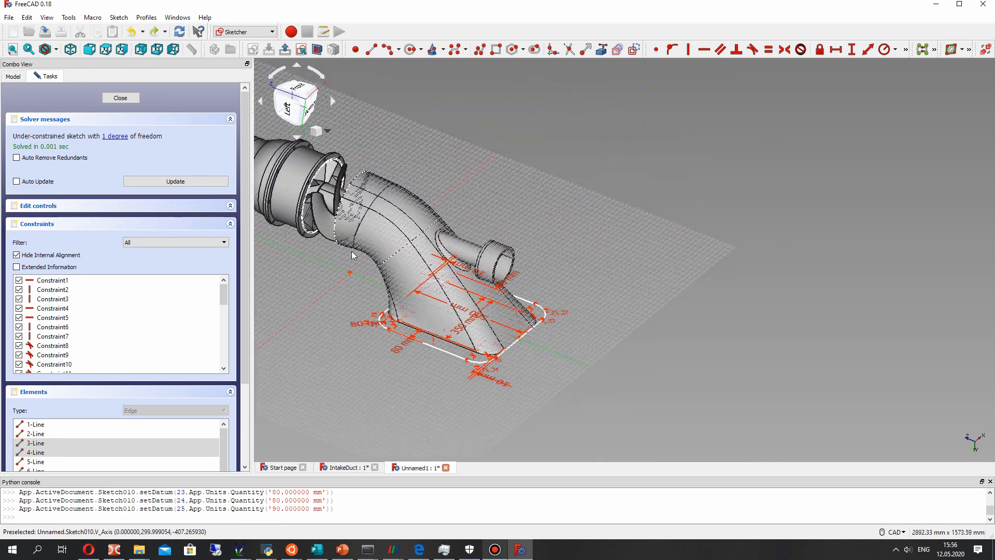
left_click(129, 100)
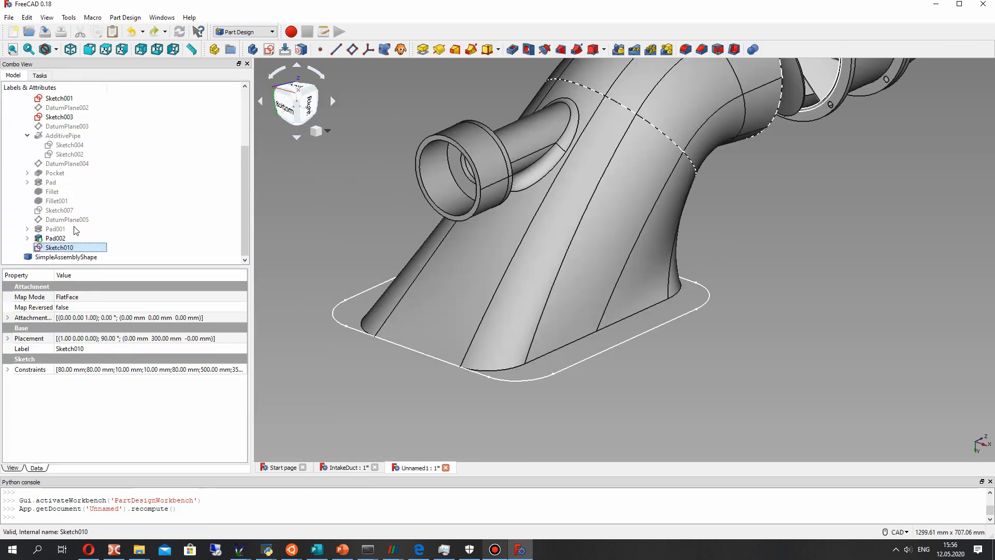
left_click(54, 239)
key("space")
left_click(57, 247)
right_click(57, 247)
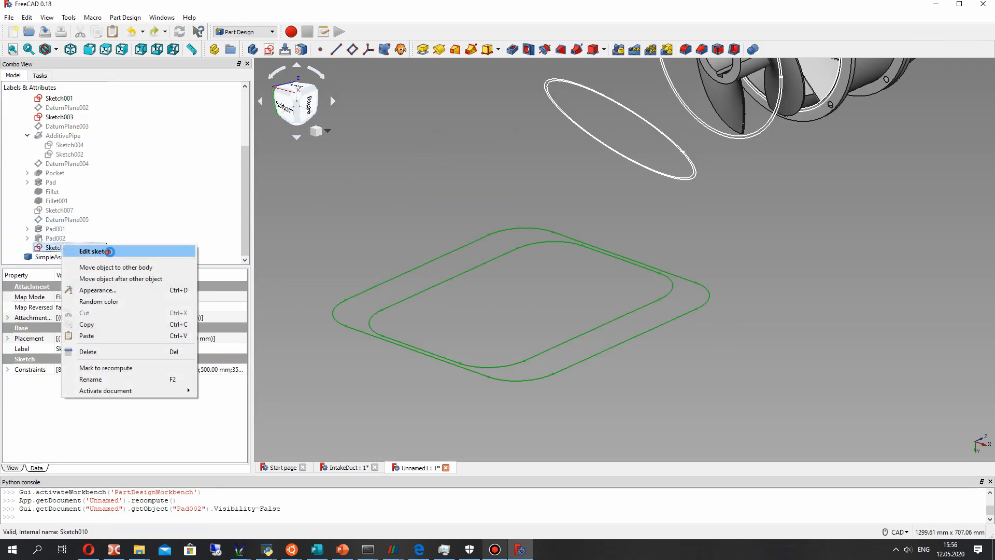
left_click(108, 251)
- Try to constrain the horizontal distance between the origin and the endpoint of the inner profile's edge nearest the pump housing
mouse_move(525, 253)
middle_mouse_down()
mouse_move(588, 259)
mouse_move(673, 403)
mouse_move(562, 411)
mouse_move(682, 253)
mouse_move(644, 252)
middle_mouse_up()
scroll(644, 252, "up", 5)
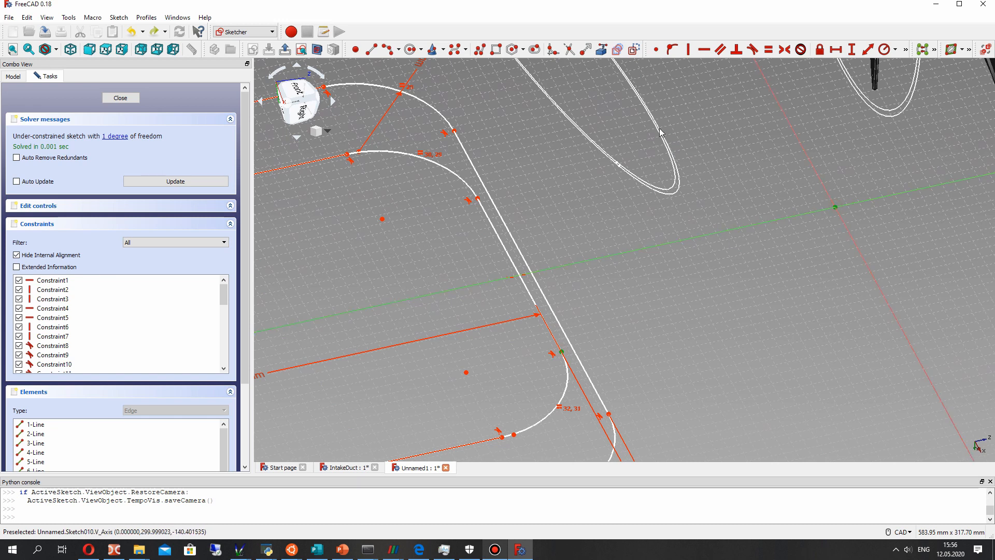
left_click(836, 49)
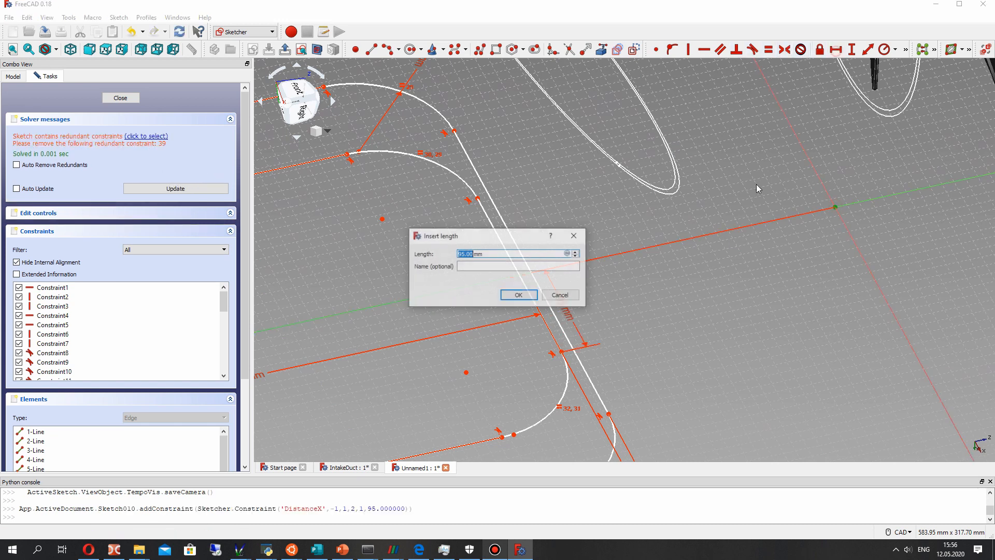
left_click(536, 295)
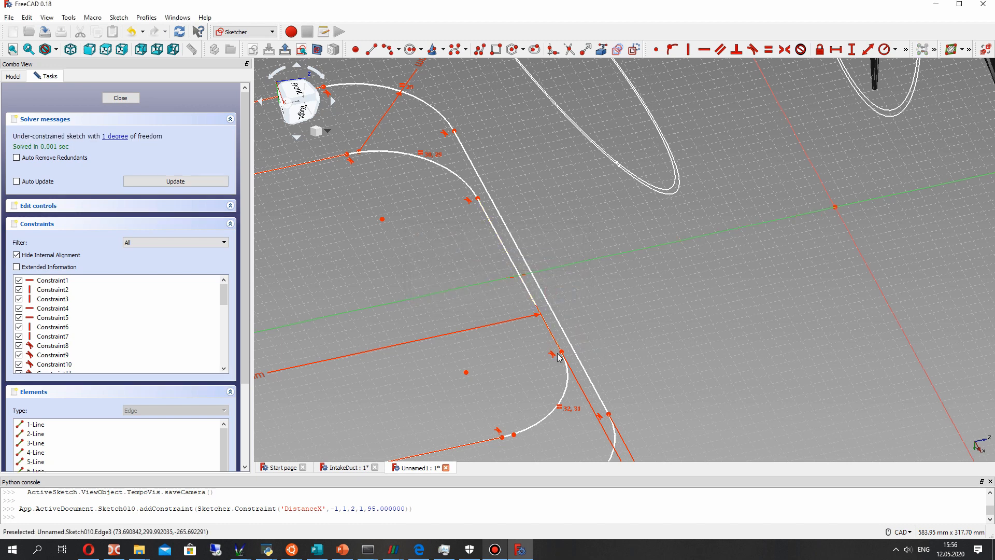
- Constrain the vertical distance between the origin and the inner profile edge's endpoint nearest the pump housing to 265.69 mm
left_click(835, 204)
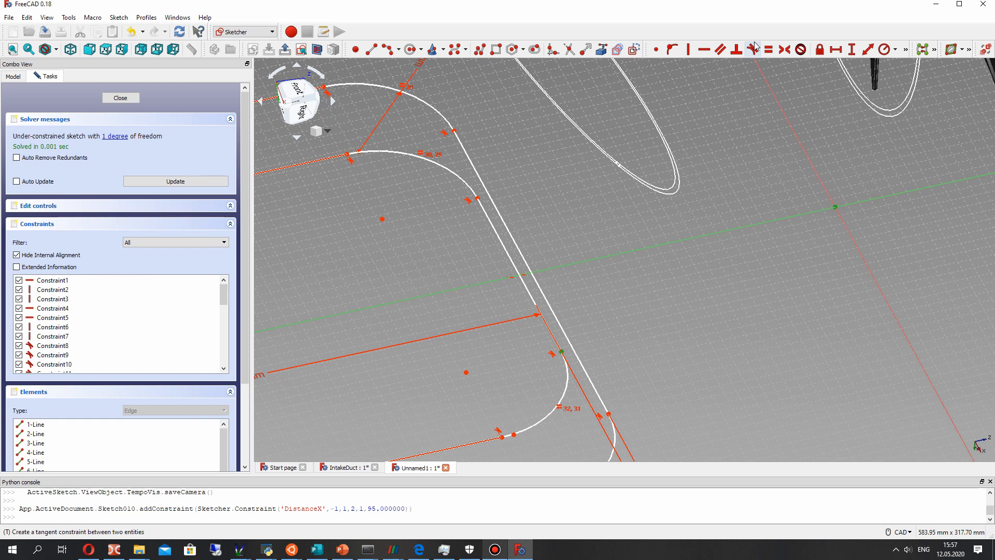
left_click(852, 50)
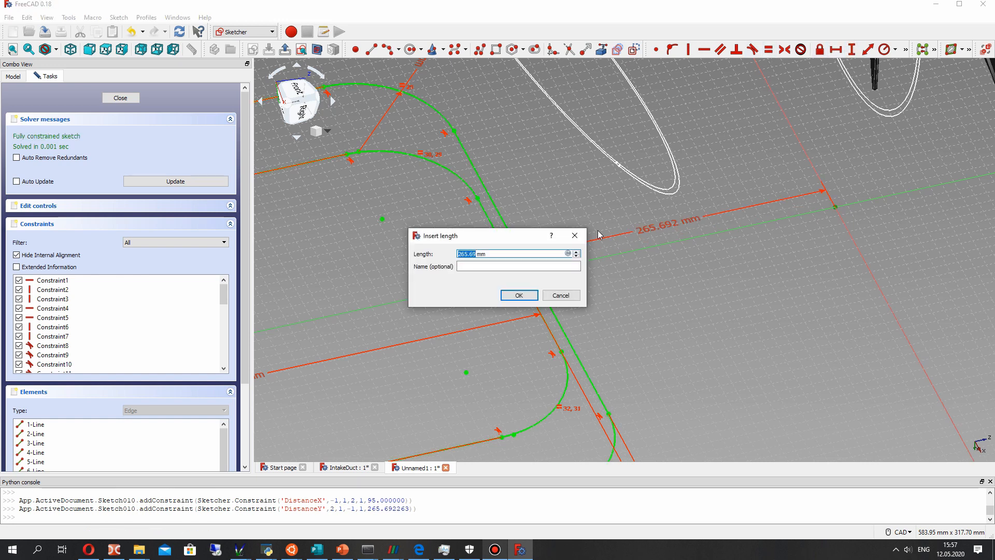
left_click(519, 300)
left_click_drag(678, 227, 717, 334)
scroll(716, 331, "down", 5)
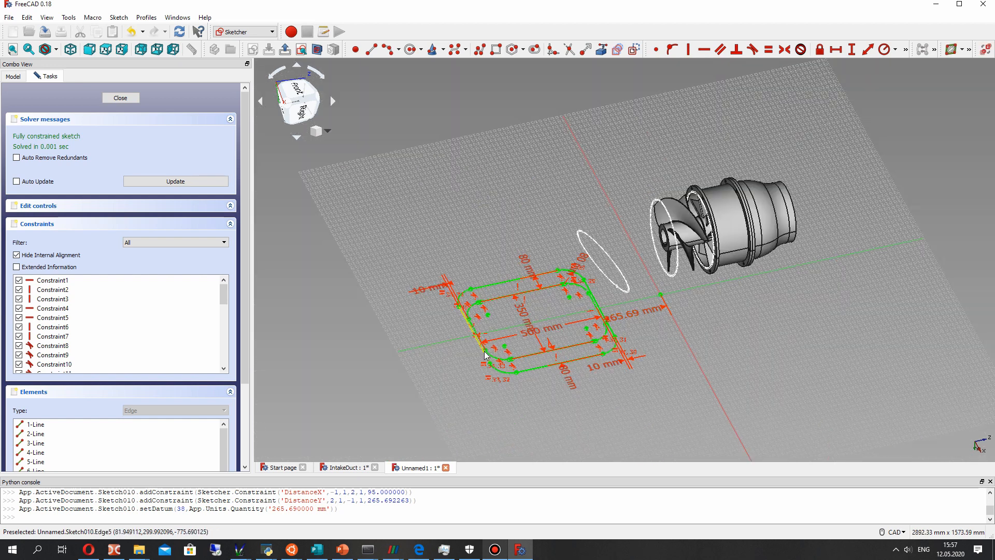
- Set both 10 mm offsets between the inner and outer profiles at the inlet's two short ends to 80 mm
scroll(491, 350, "up", 2)
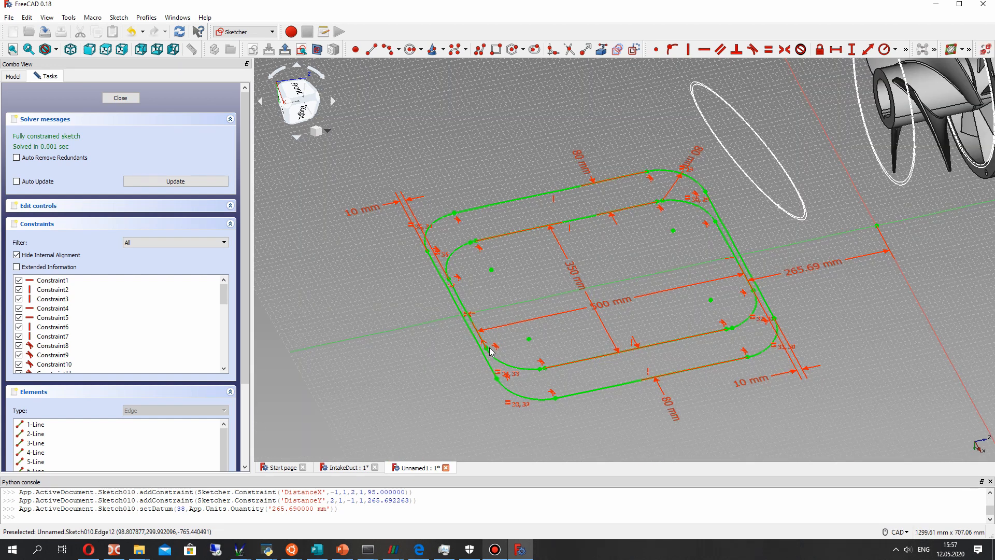
double_click(363, 212)
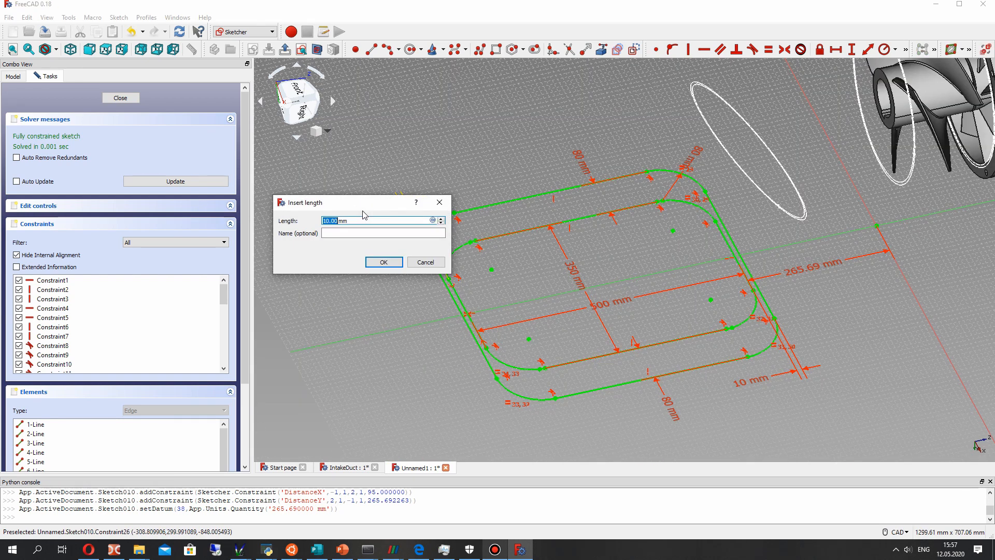
type("80")
key("Return")
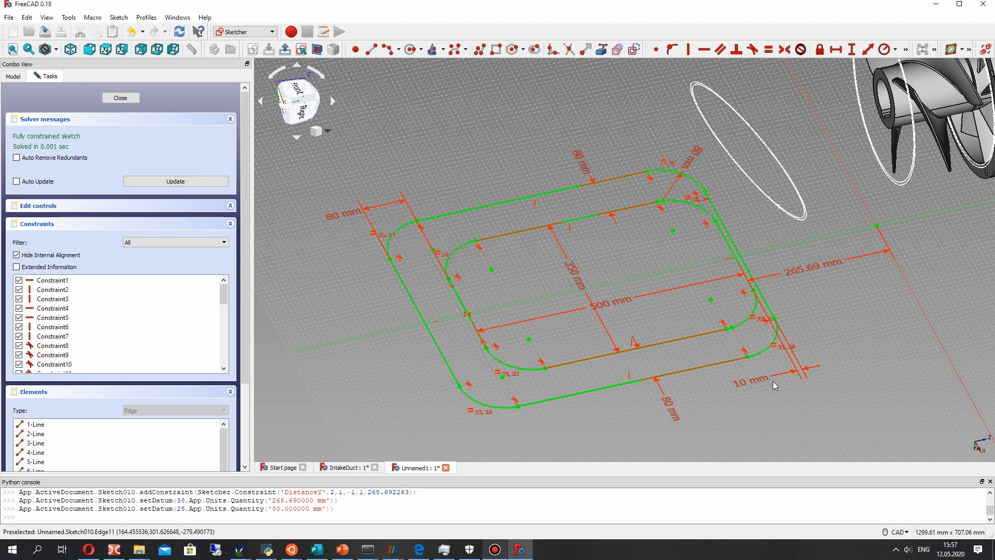
double_click(745, 384)
type("80")
key("Return")
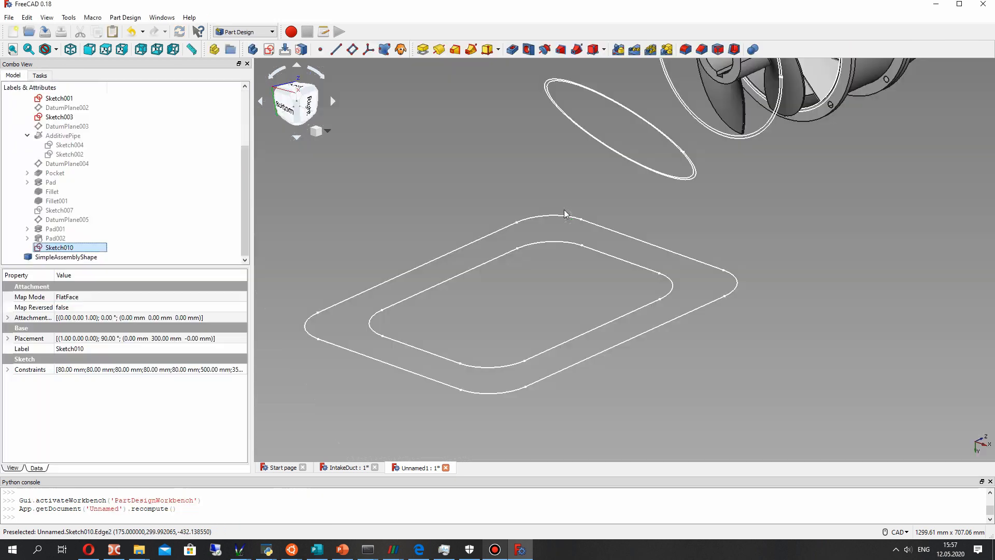
- Show the duct solid Pad002 again together with the widened sketch Sketch010
left_click(56, 258)
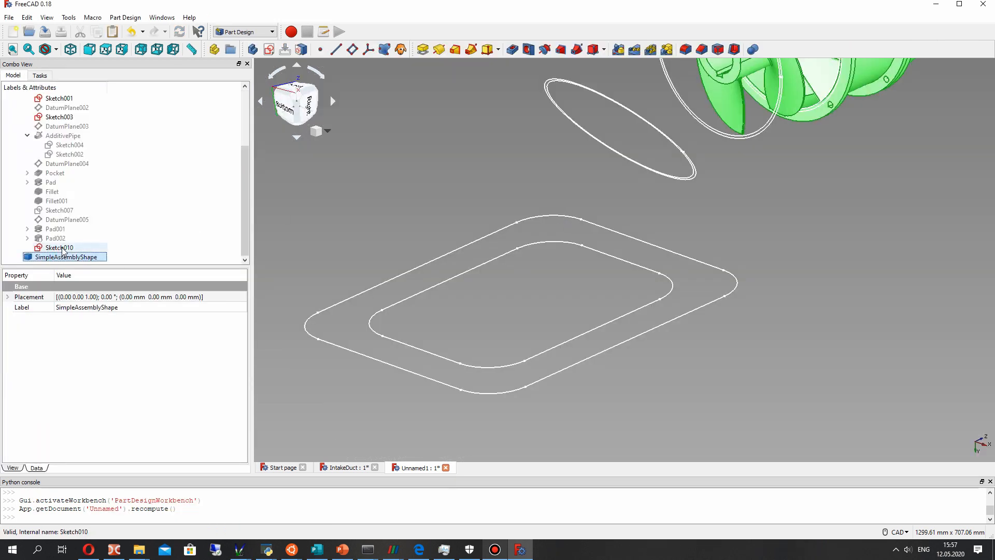
left_click(61, 248)
key("space")
key("space")
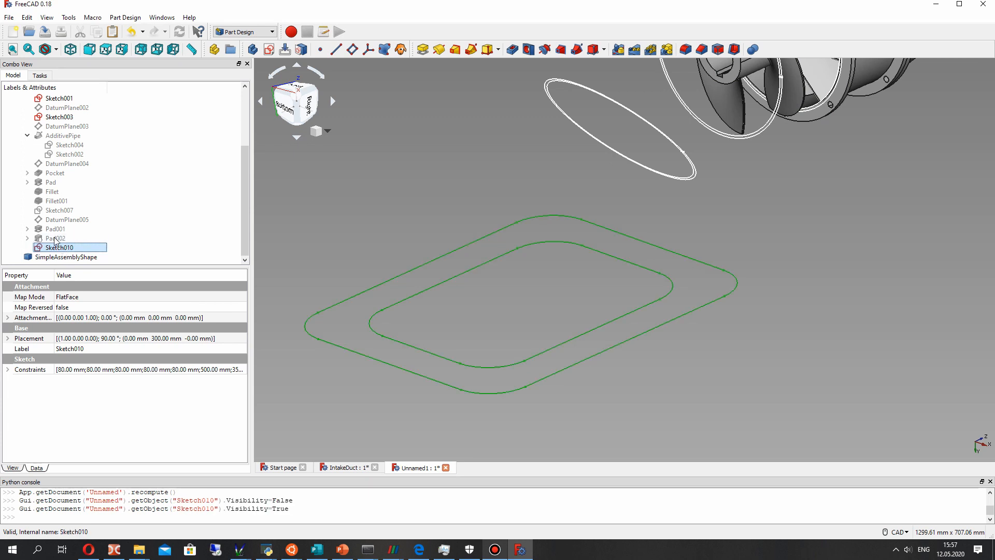
left_click(56, 238)
key("space")
middle_click_drag(571, 322, 519, 291)
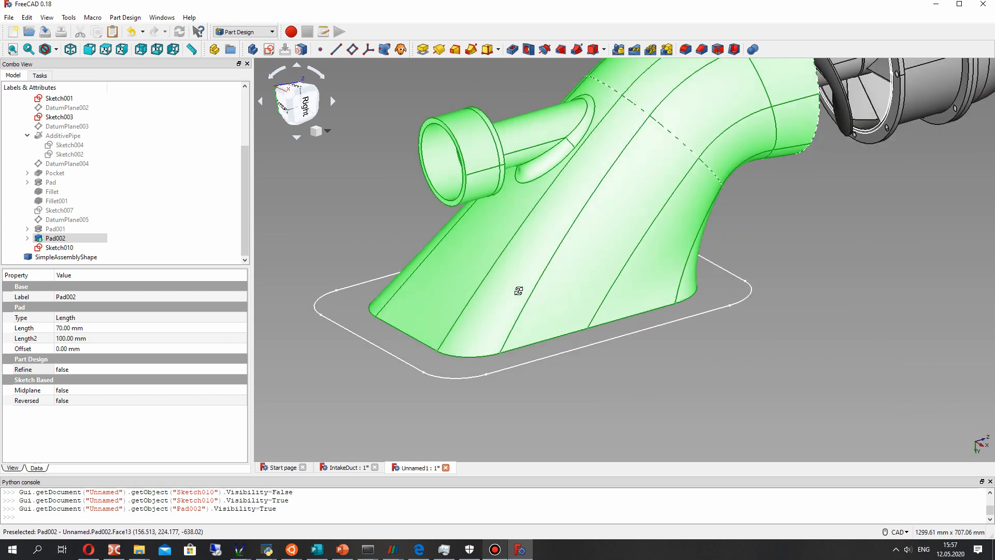
- Pad the widened inlet profile Sketch010 by 15 mm in the reversed direction to form the inlet flange
left_click(55, 247)
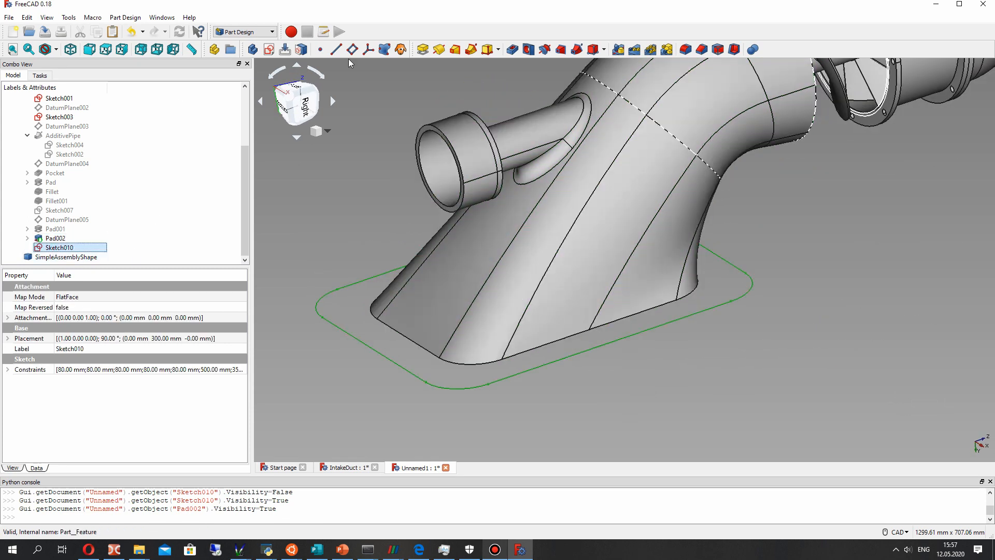
left_click(423, 54)
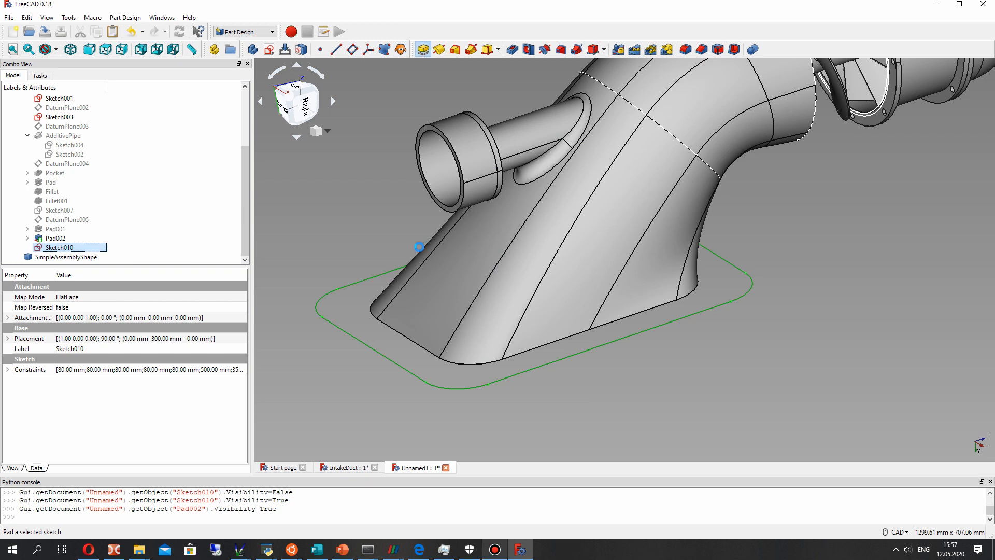
middle_click_drag(420, 248, 595, 326)
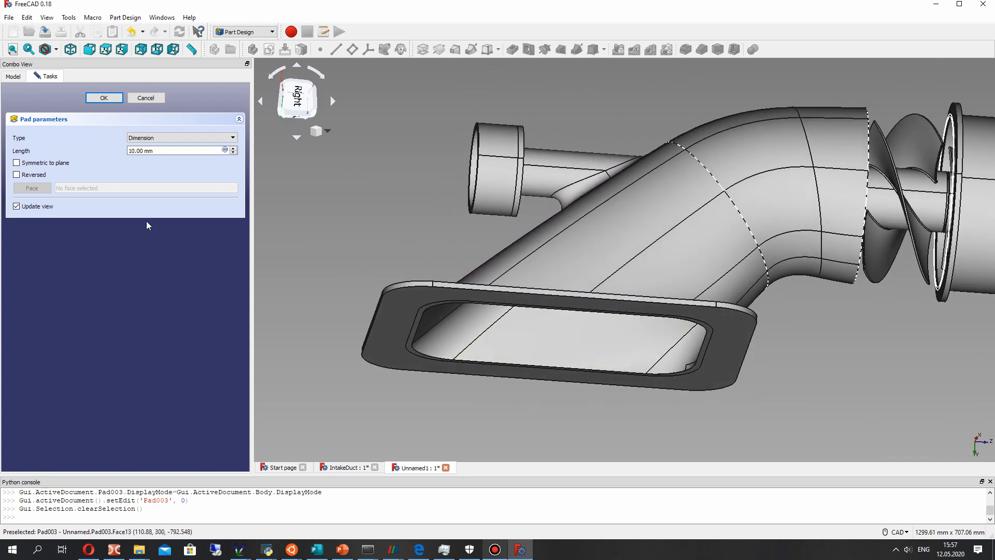
left_click(18, 174)
middle_click_drag(421, 231, 413, 372)
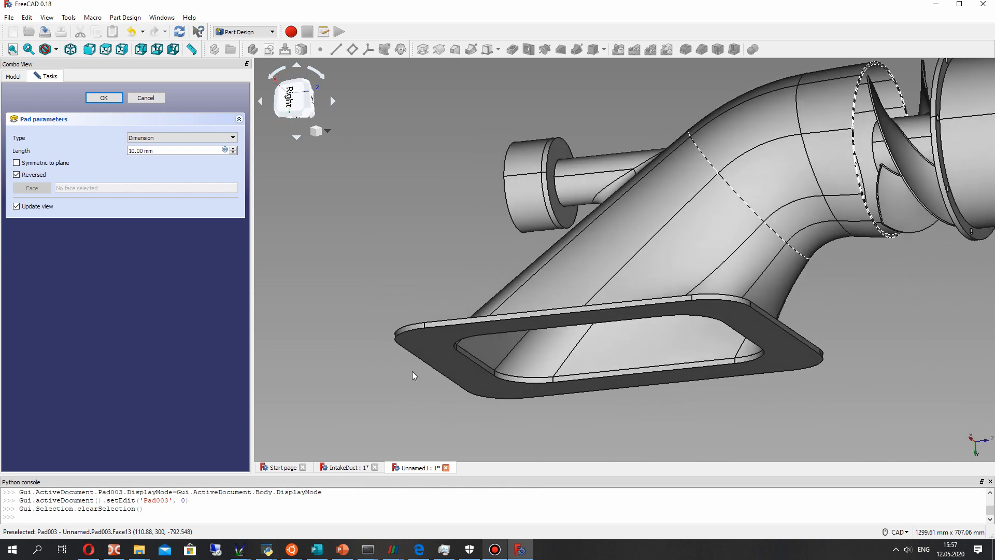
left_click(25, 179)
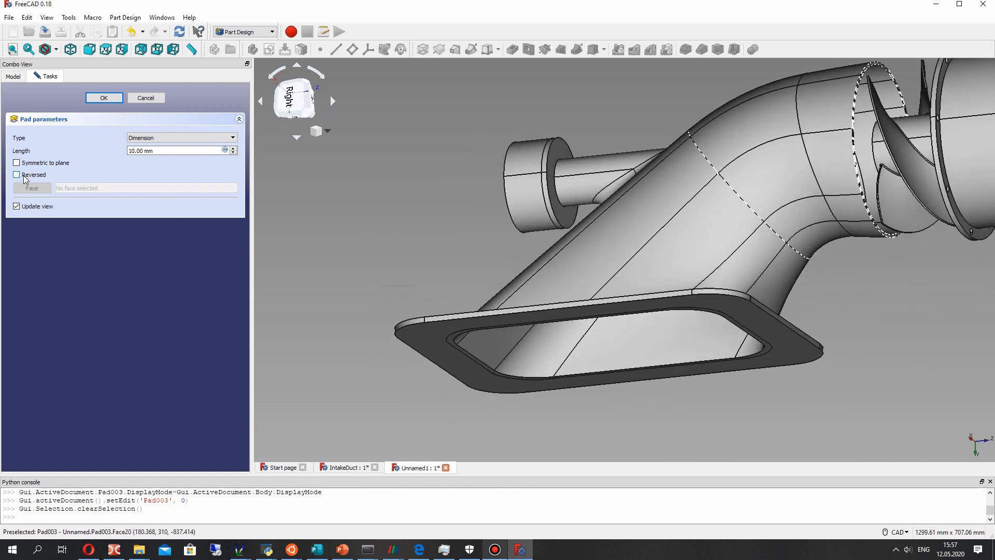
middle_click_drag(294, 294, 316, 258)
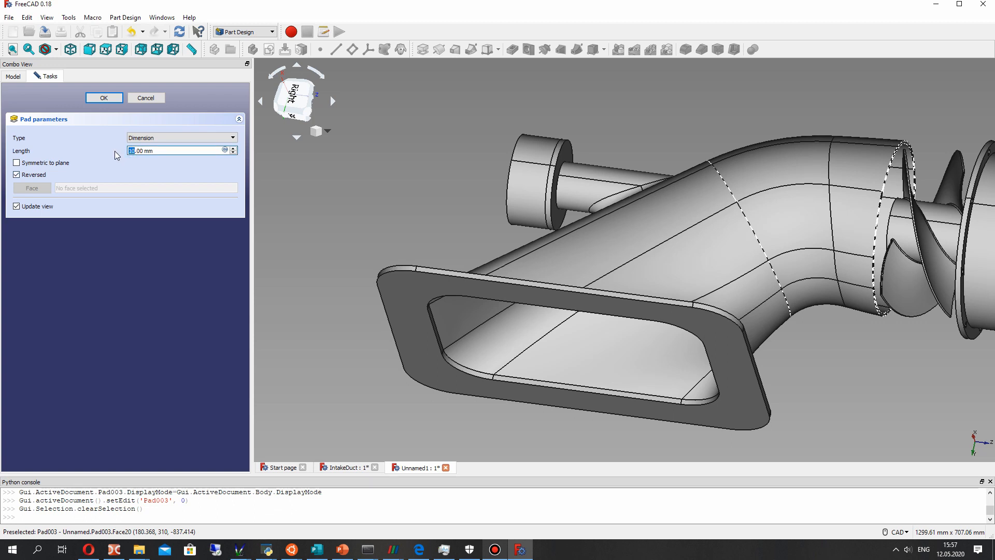
type("15")
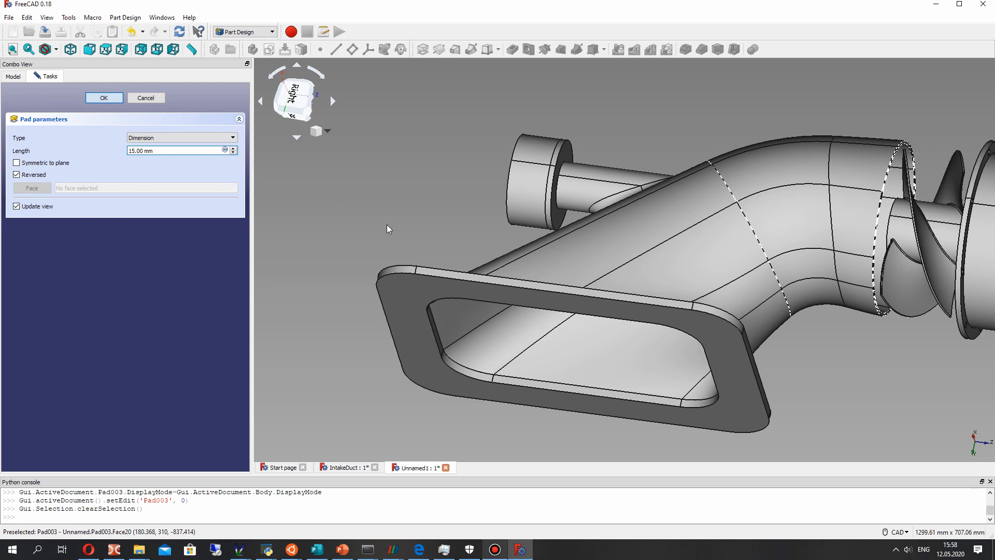
key("Return")
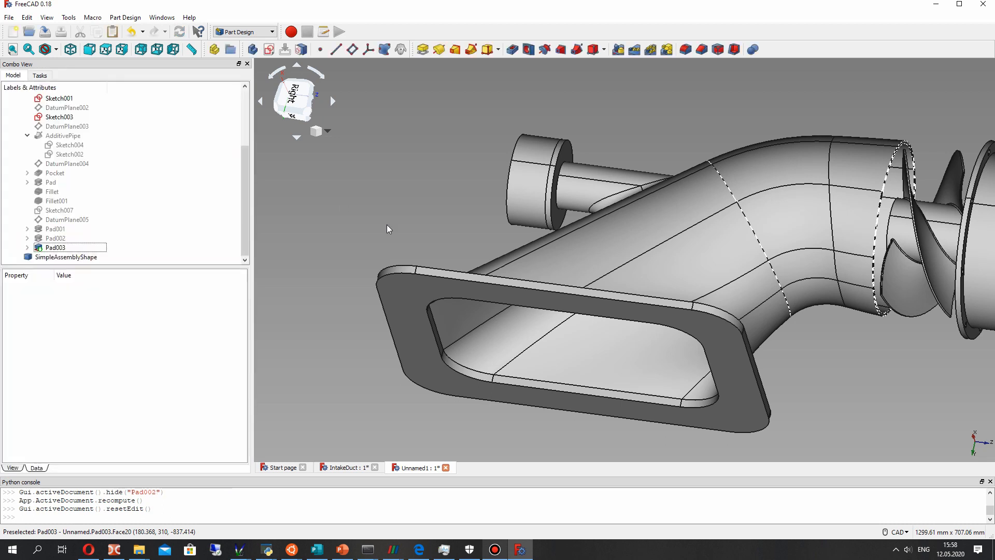
- Enable Refine for the inlet flange pad Pad003
left_click(55, 247)
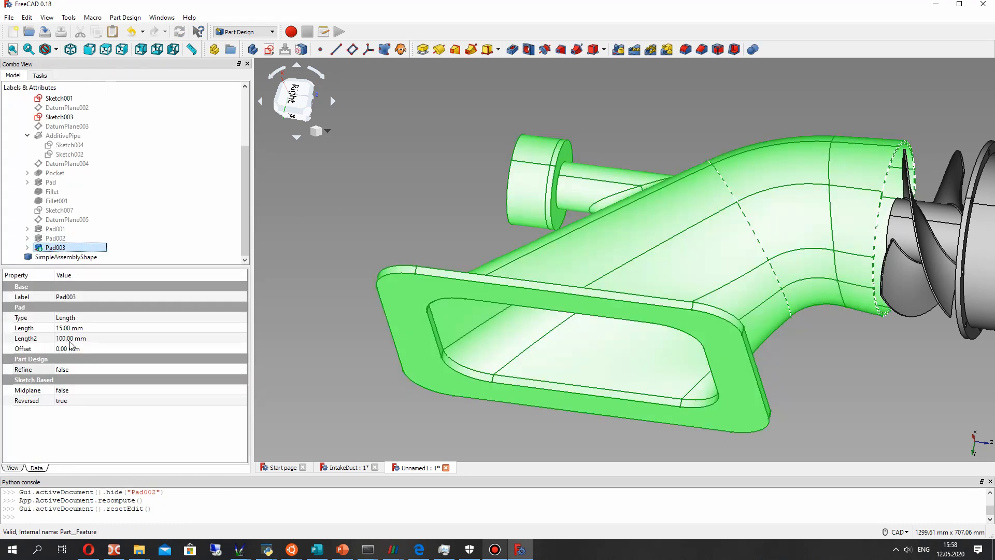
left_click(61, 371)
left_click(62, 389)
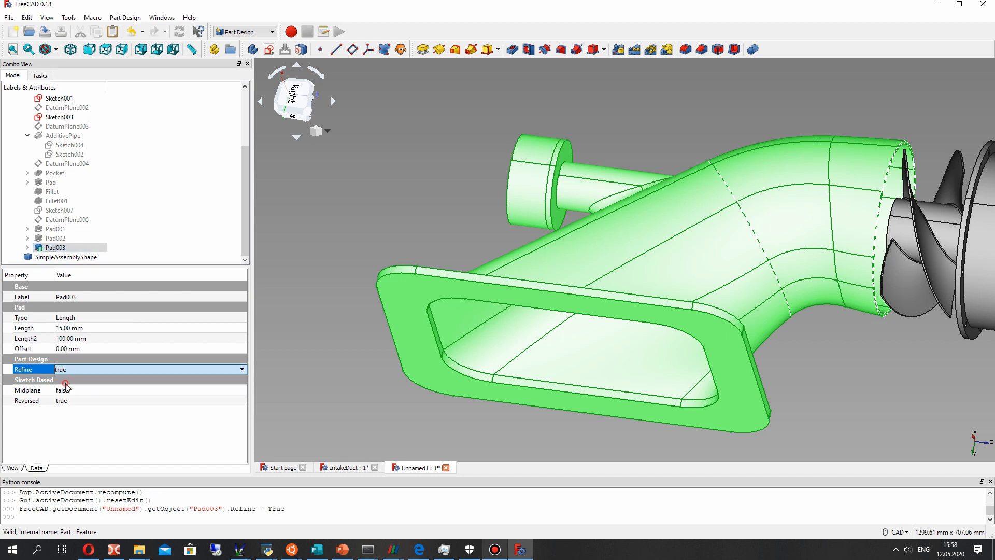
- Try to create a sketch on the inlet flange's outer face, facing away from the duct
left_click(352, 300)
middle_click_drag(366, 276, 449, 245)
left_click(446, 214)
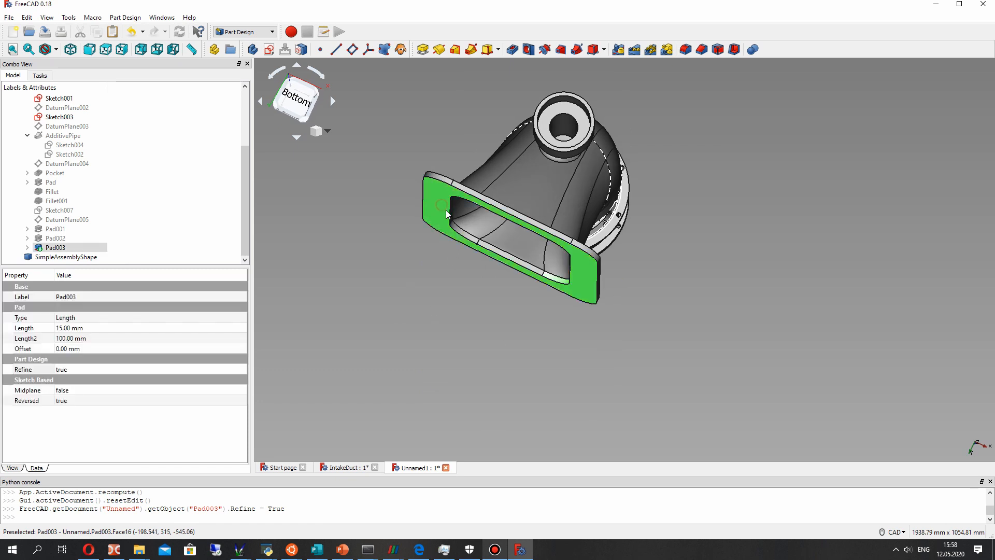
left_click(269, 49)
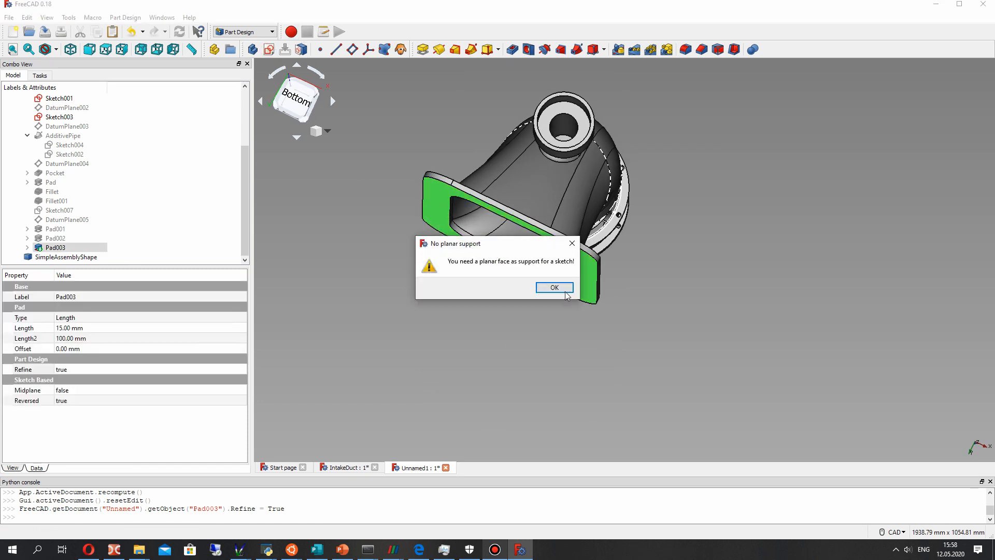
left_click(554, 287)
- Edit the inlet flange pad Pad003 and turn off its reversed direction
middle_click_drag(559, 294, 435, 207)
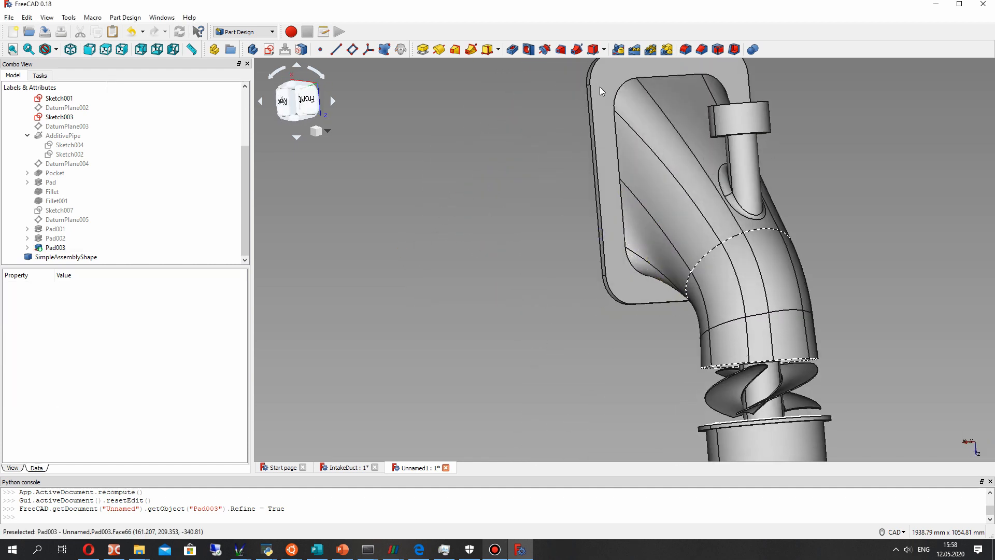
left_click(599, 86)
middle_click_drag(578, 132, 495, 166)
right_click(62, 247)
left_click(85, 246)
right_click(64, 250)
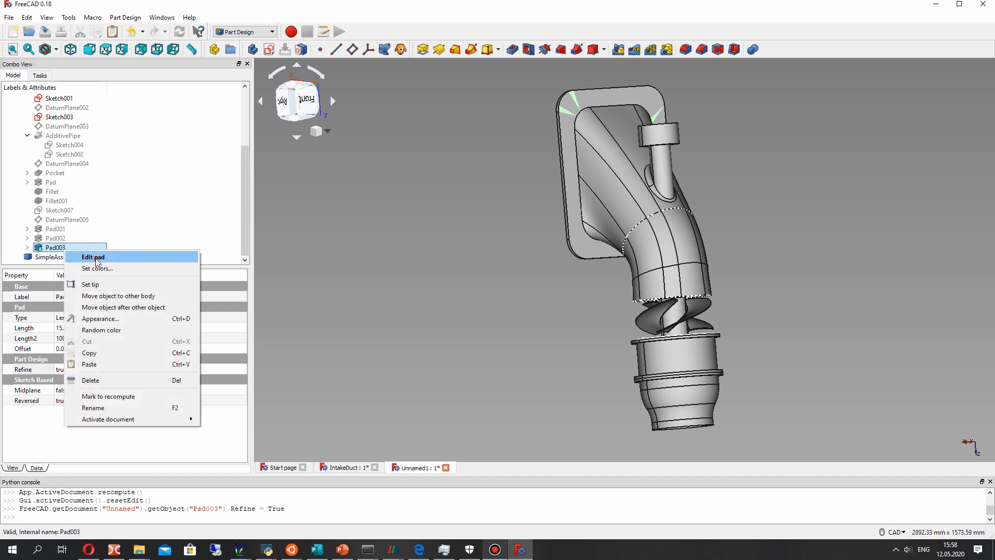
left_click(93, 257)
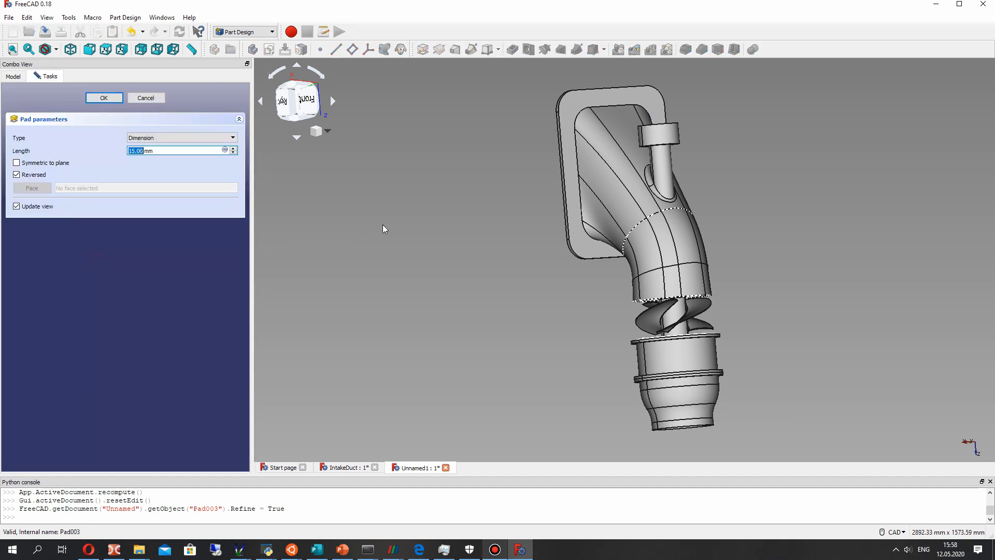
left_click(27, 178)
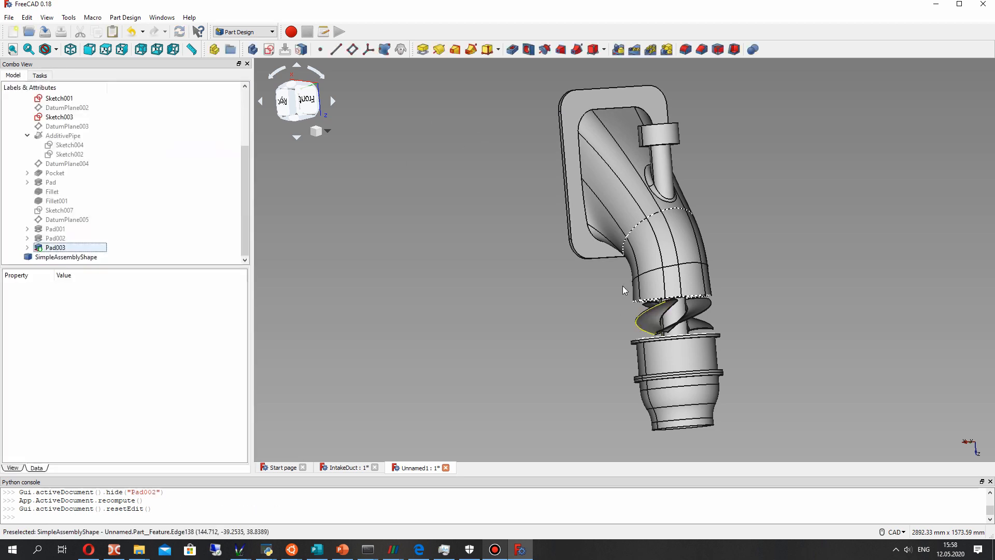
- Create a new sketch on the inlet flange's face on the duct side
left_click(571, 113)
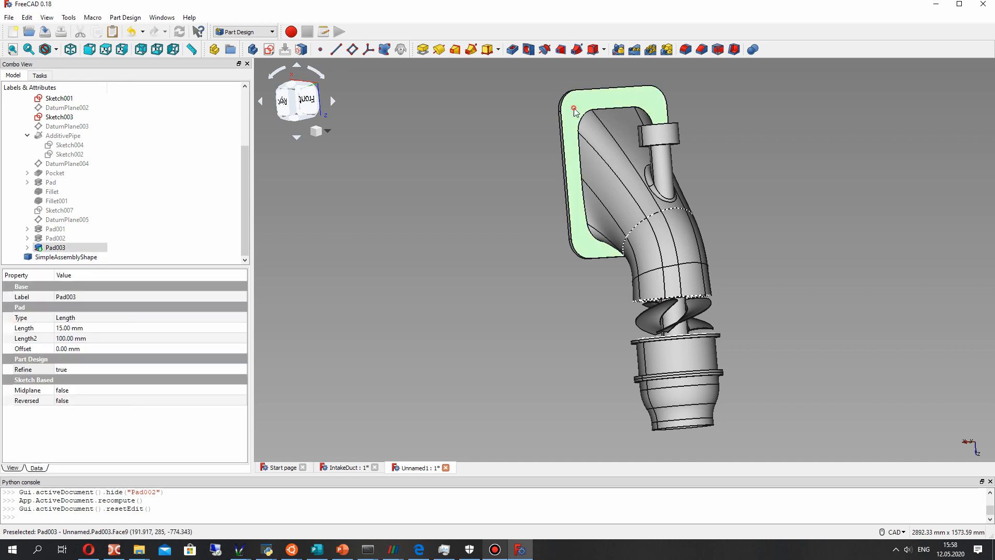
left_click(269, 49)
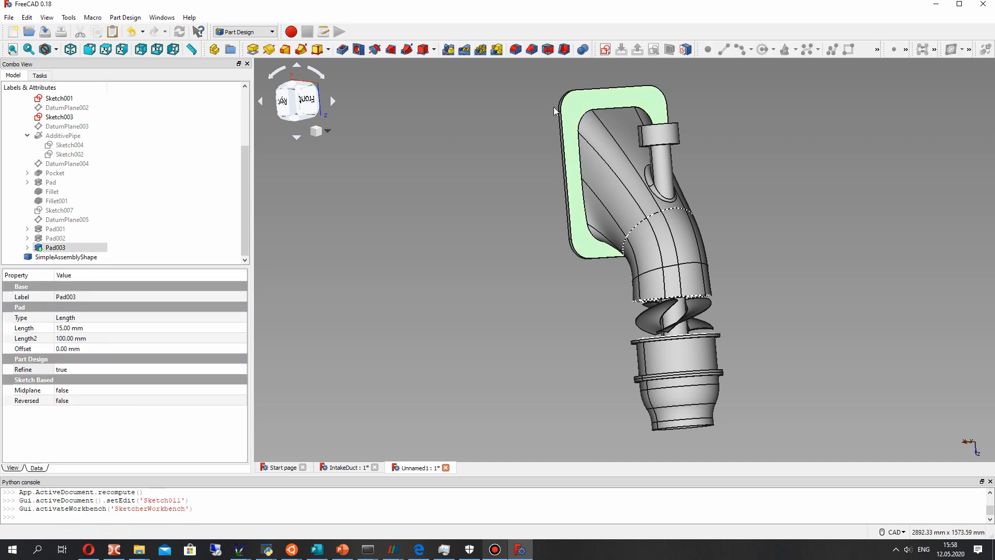
scroll(620, 412, "up", 2)
middle_click_drag(619, 410, 613, 315)
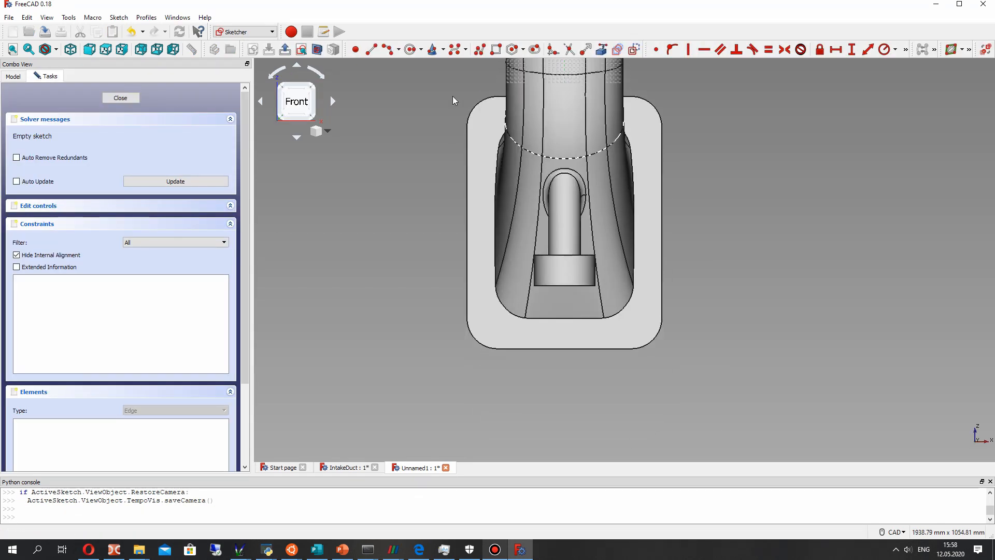
- Sketch a circle of about 25 mm radius in the flange corner farthest from the pump housing, on the negative X side
left_click(410, 50)
scroll(493, 335, "up", 2)
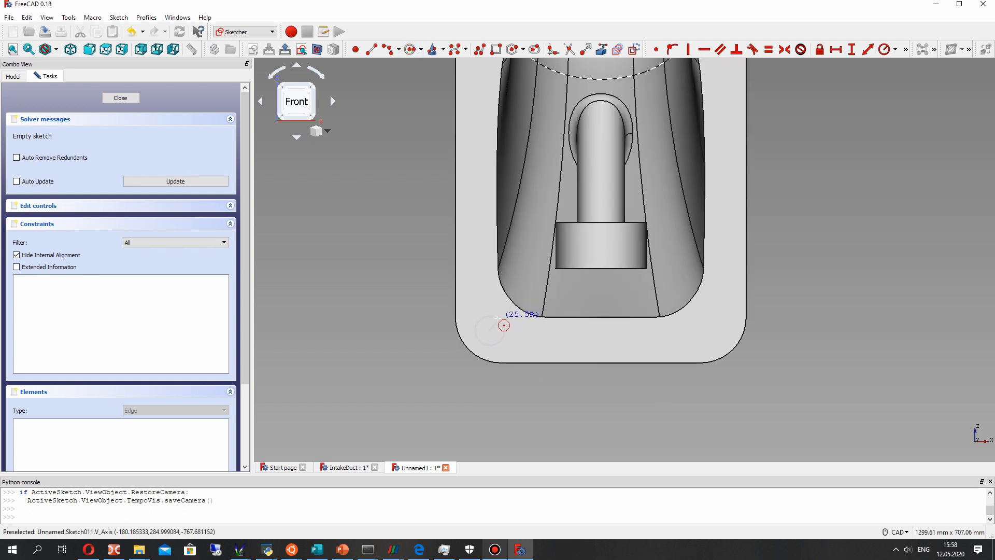
left_click(498, 317)
scroll(495, 321, "up", 1)
right_click(502, 313)
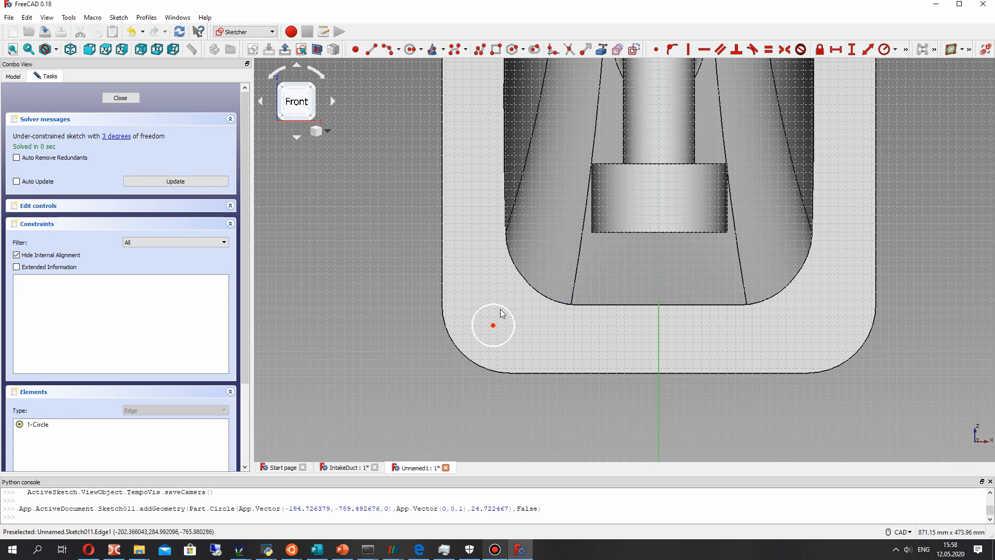
- Constrain the corner circle's radius, first to 30 mm and finally to 20 mm
left_click(884, 50)
left_click(495, 304)
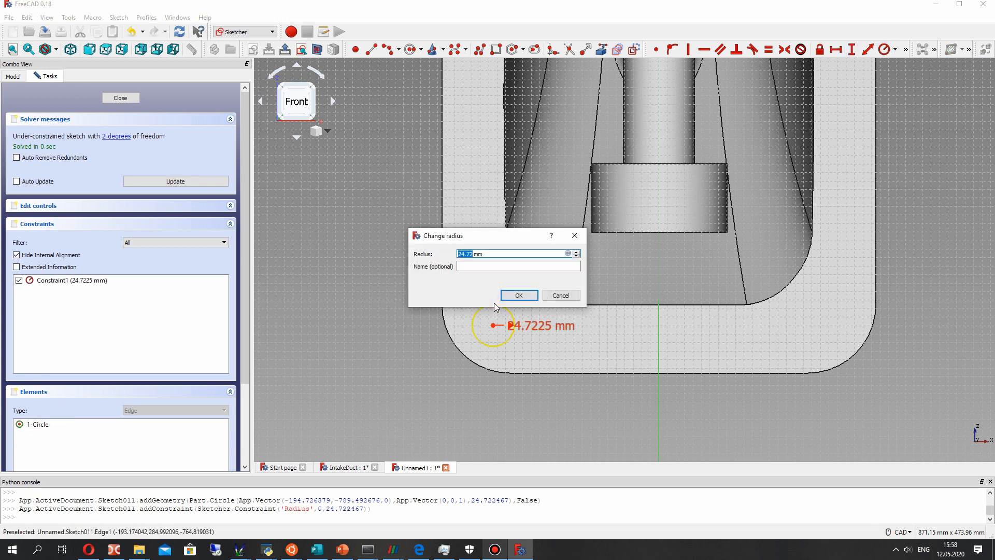
type("30")
key("Return")
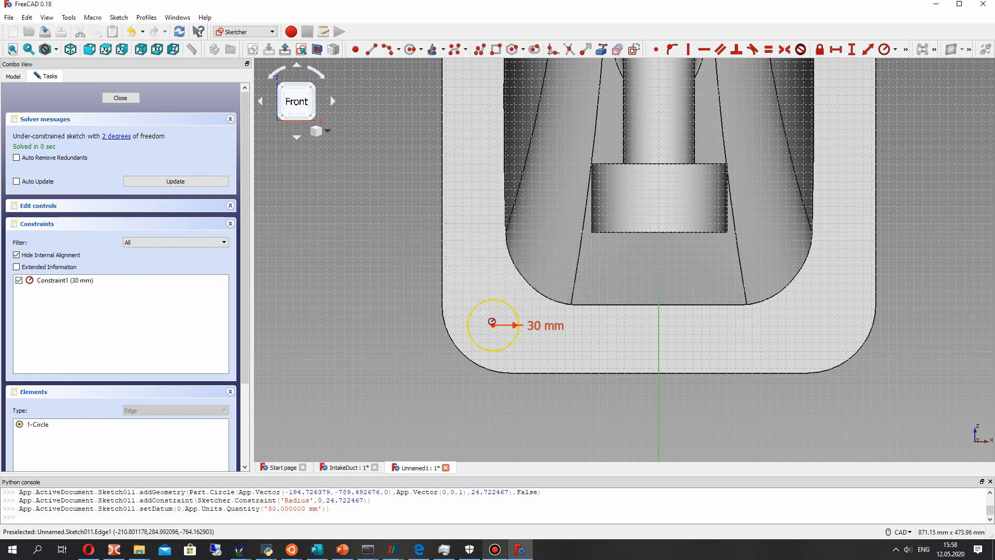
double_click(540, 327)
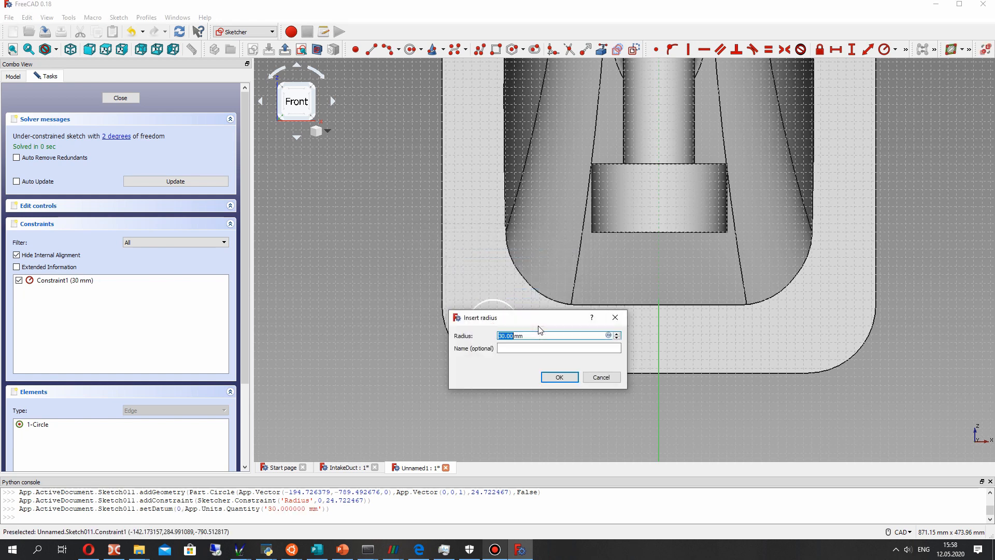
key("Return")
- Shift the circle slightly towards the vertical axis and constrain its centre's horizontal distance from the origin to 190 mm
mouse_move(493, 325)
left_mouse_down()
mouse_move(484, 324)
mouse_move(500, 326)
left_mouse_up()
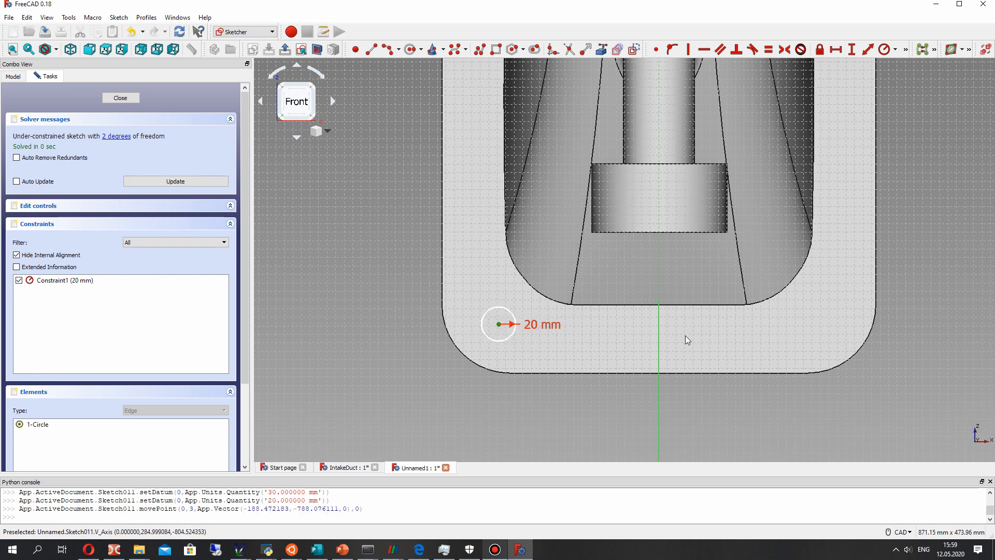
left_click(836, 49)
type("190")
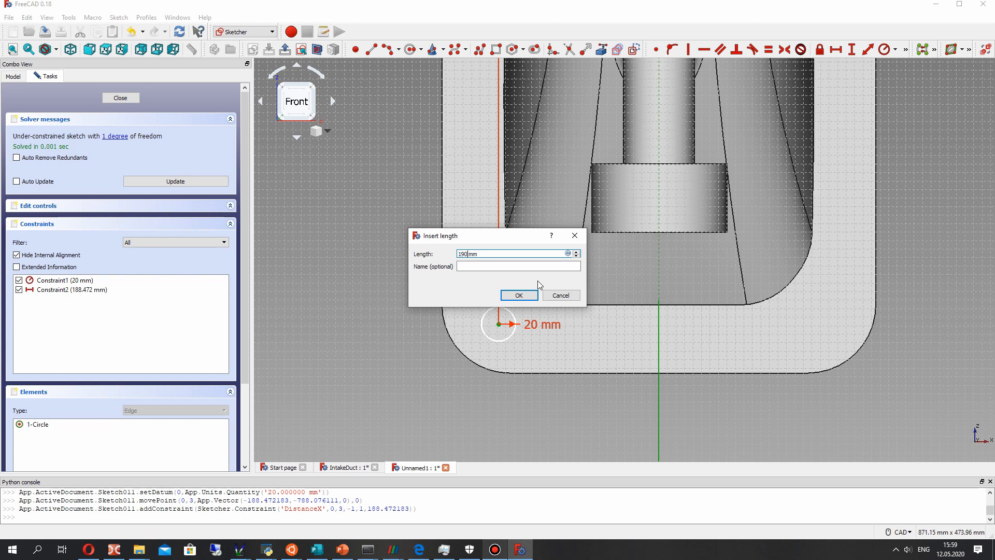
key("Return")
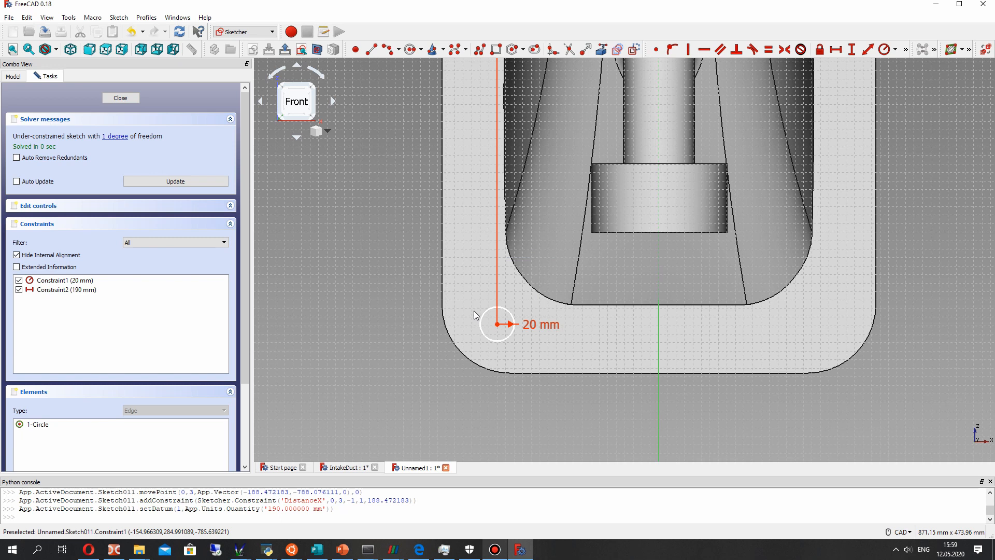
- Sketch a second circle of about 34 mm radius in the flange corner nearest the pump housing, on the same side
scroll(480, 312, "down", 3)
scroll(545, 308, "up", 3)
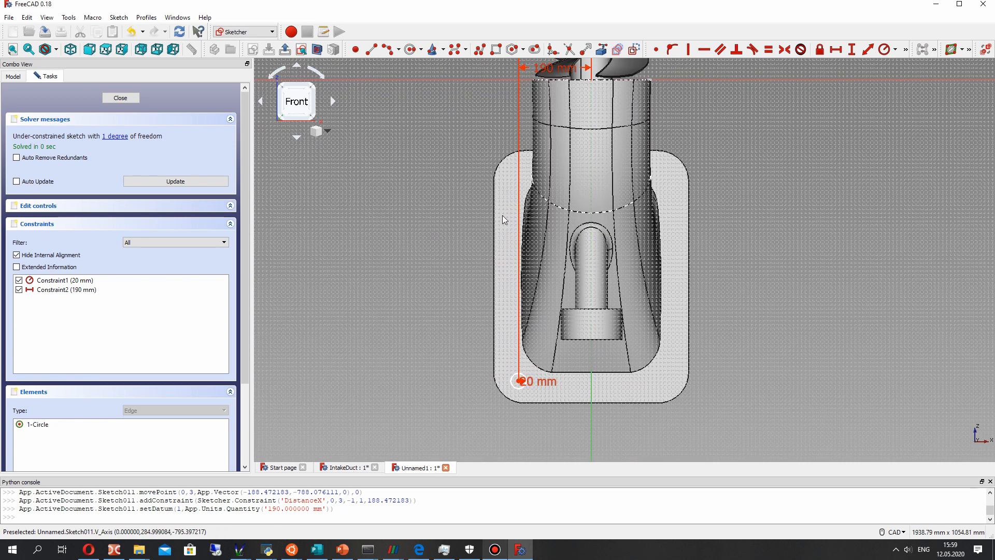
scroll(709, 88, "down", 3)
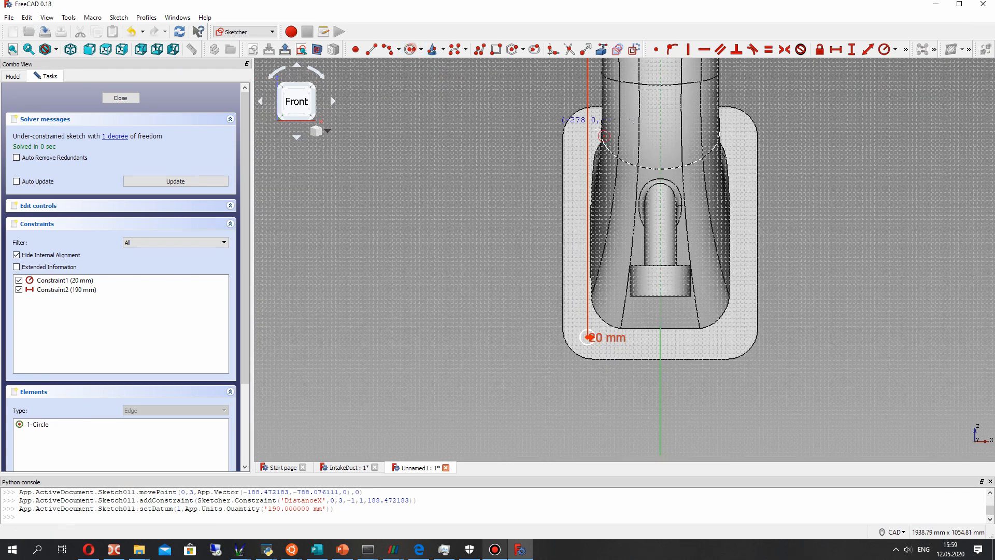
left_click(586, 132)
left_click(594, 122)
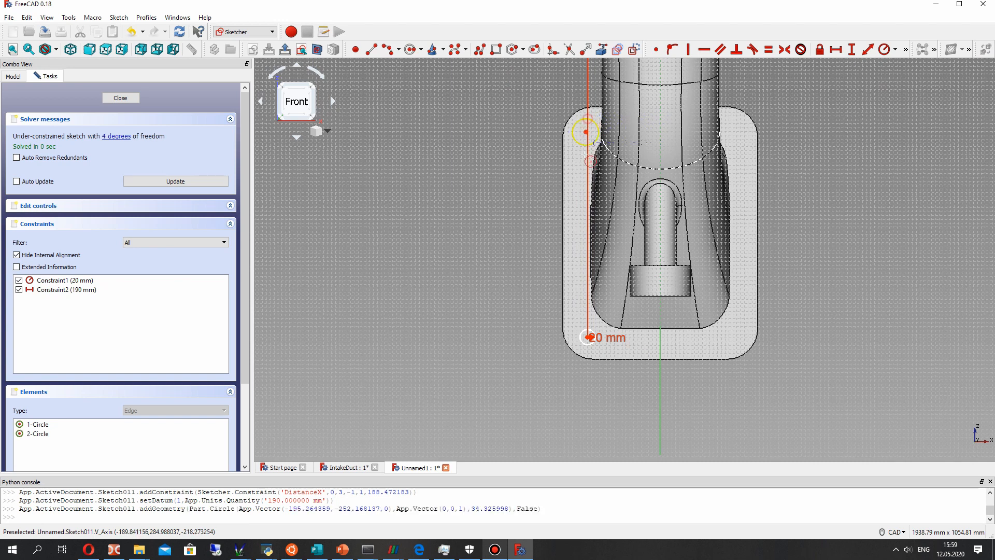
scroll(585, 157, "down", 1)
scroll(583, 142, "up", 2)
left_click(885, 50)
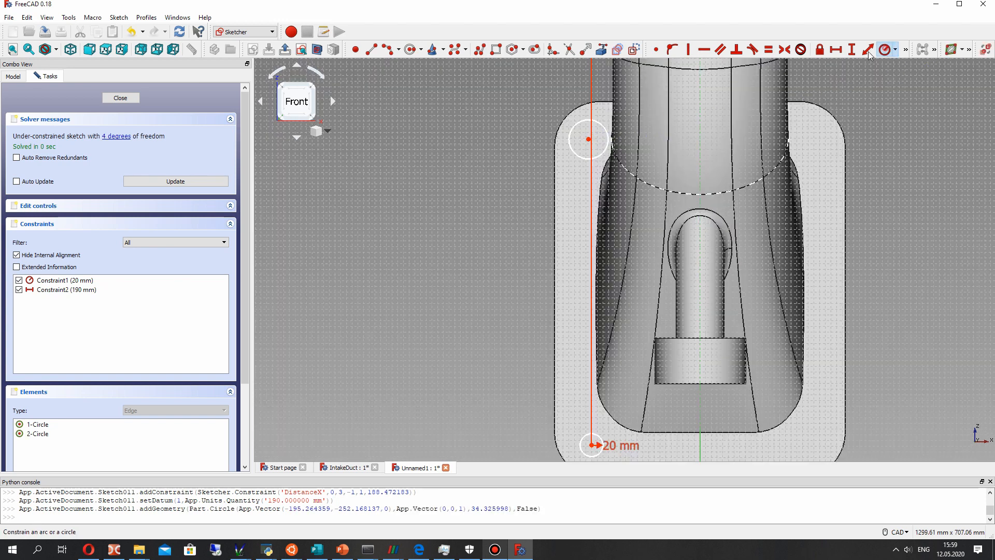
left_click(598, 128)
left_click(573, 293)
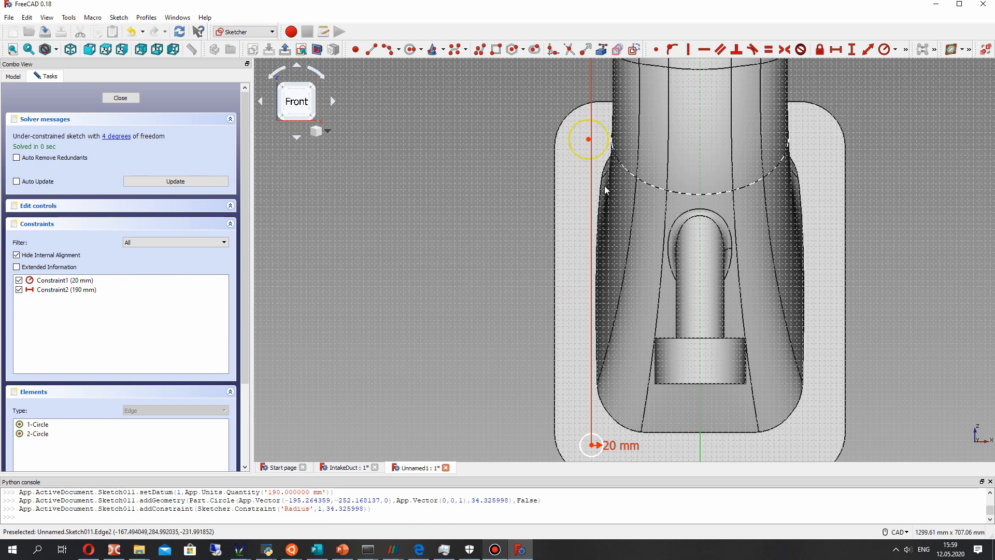
- Constrain the second corner circle to be equal in radius to the first 20 mm circle
left_click(600, 439)
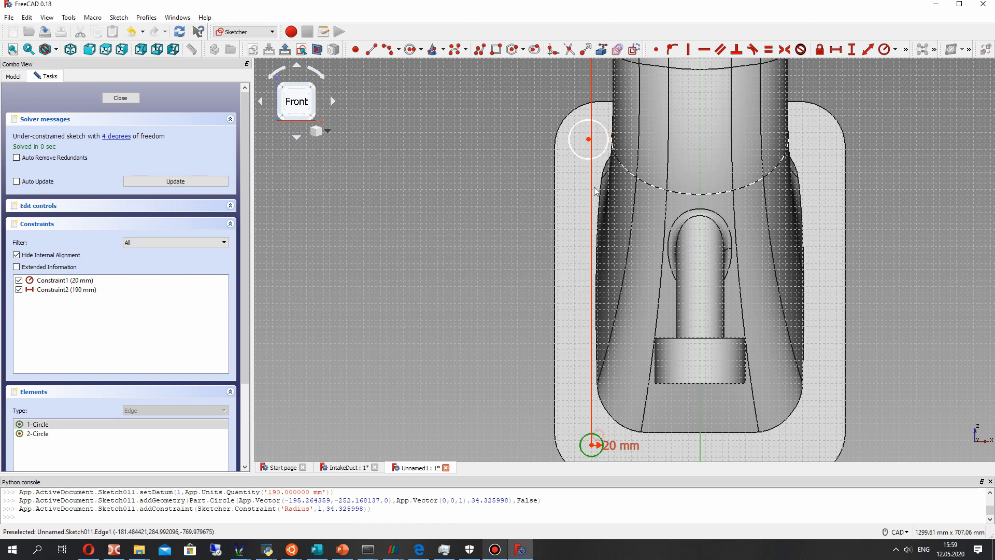
left_click(606, 133)
left_click(769, 49)
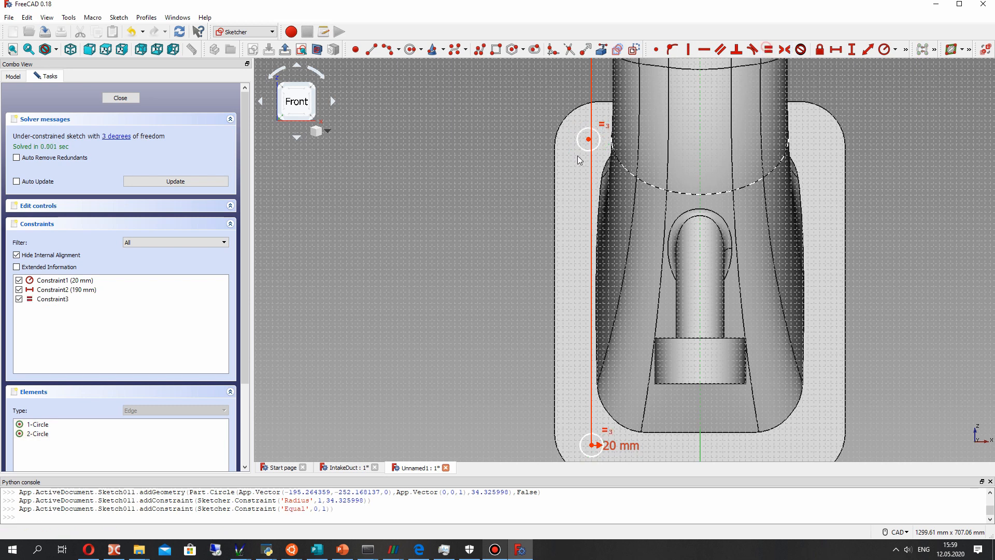
middle_click_drag(636, 206, 597, 184)
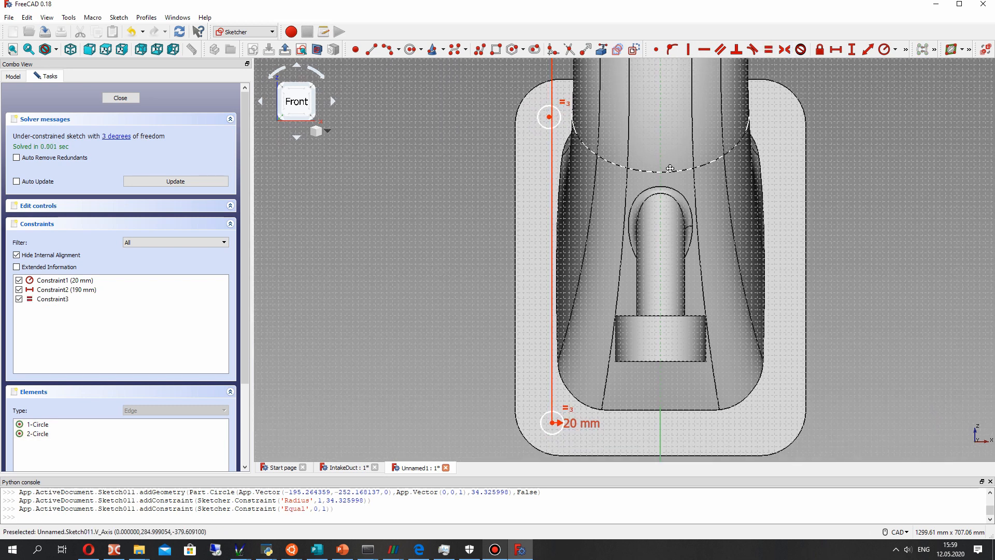
- Constrain the second corner circle's centre to a horizontal distance of 190 mm from the vertical axis
middle_click_drag(670, 168, 640, 154)
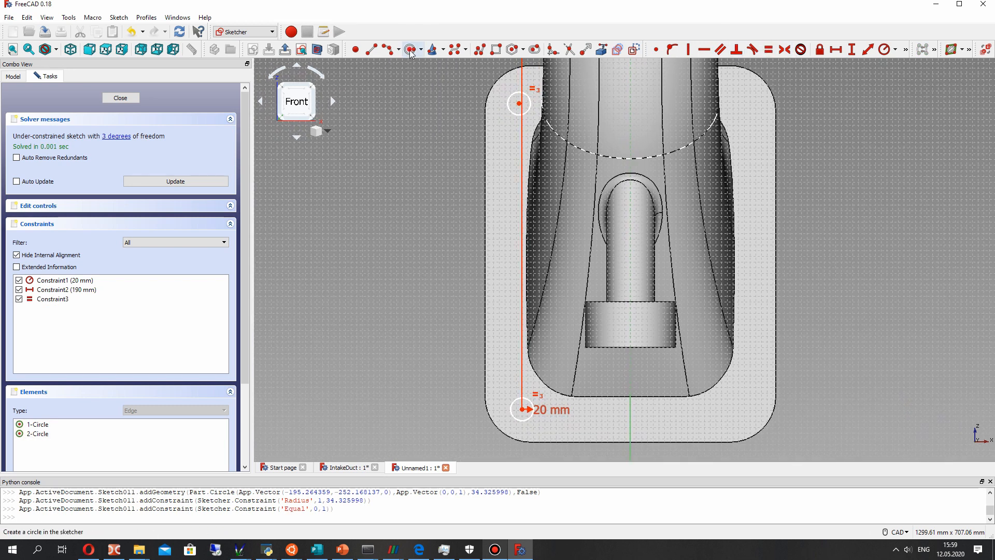
left_click(519, 104)
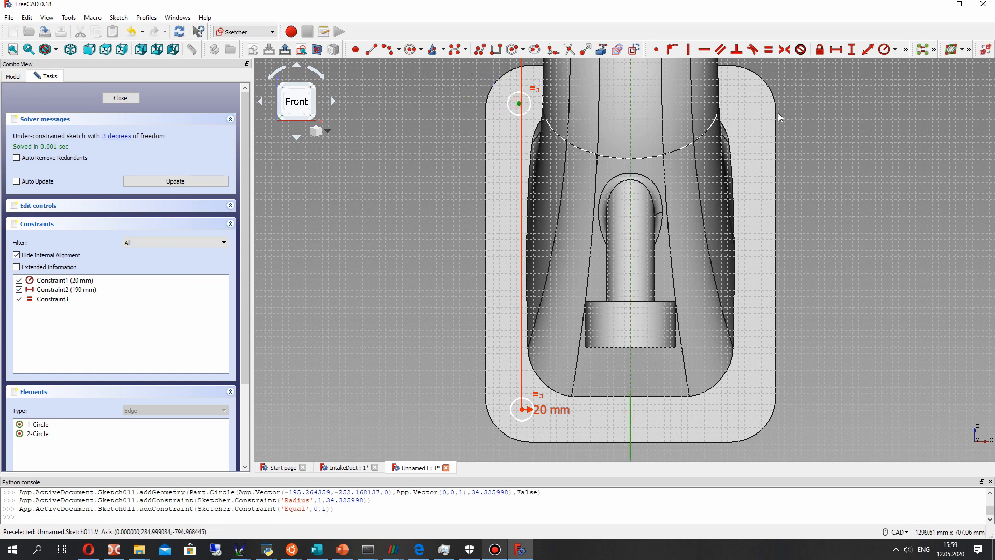
left_click(836, 49)
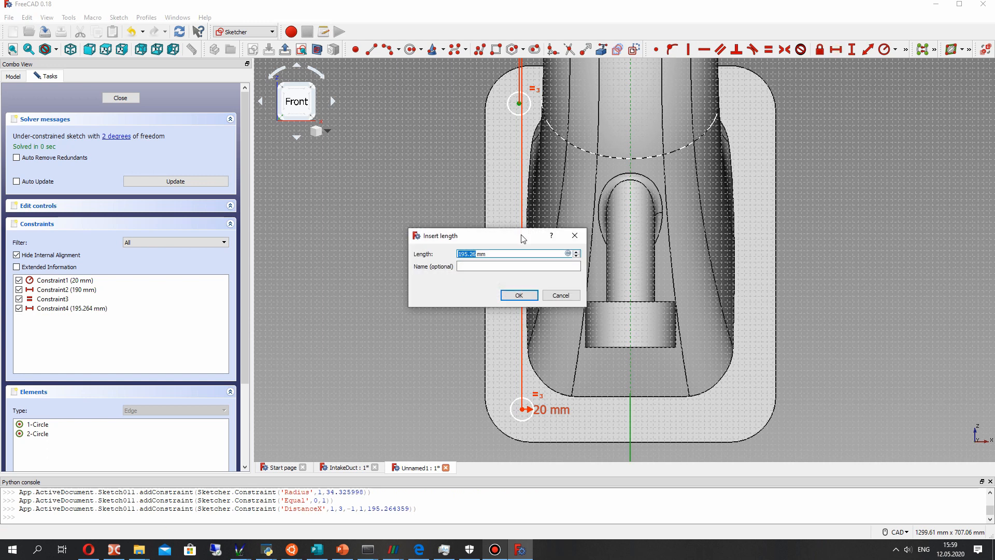
type("190")
key("Return")
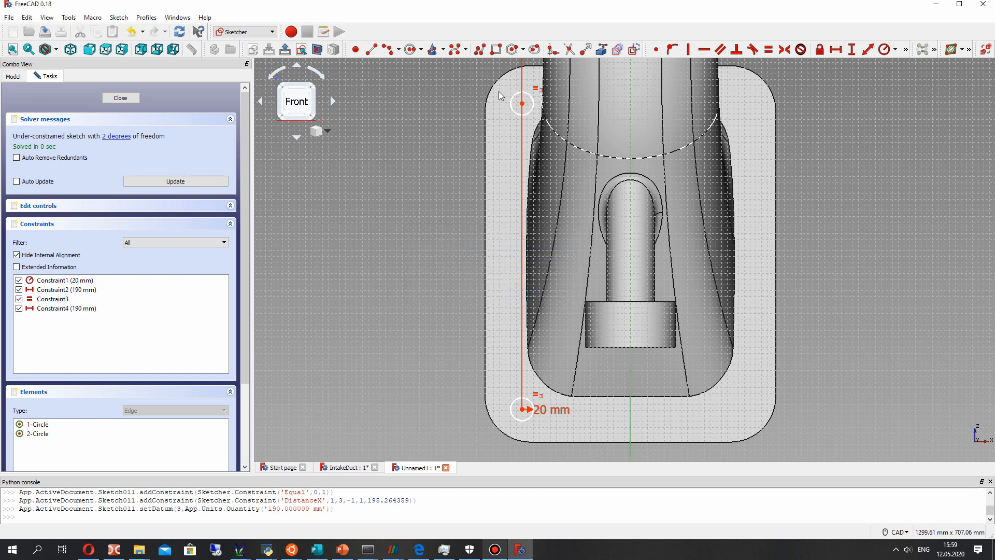
- Shift the second circle slightly towards the pump housing and constrain the vertical distance between both circle centres to 550 mm
left_click_drag(522, 104, 522, 97)
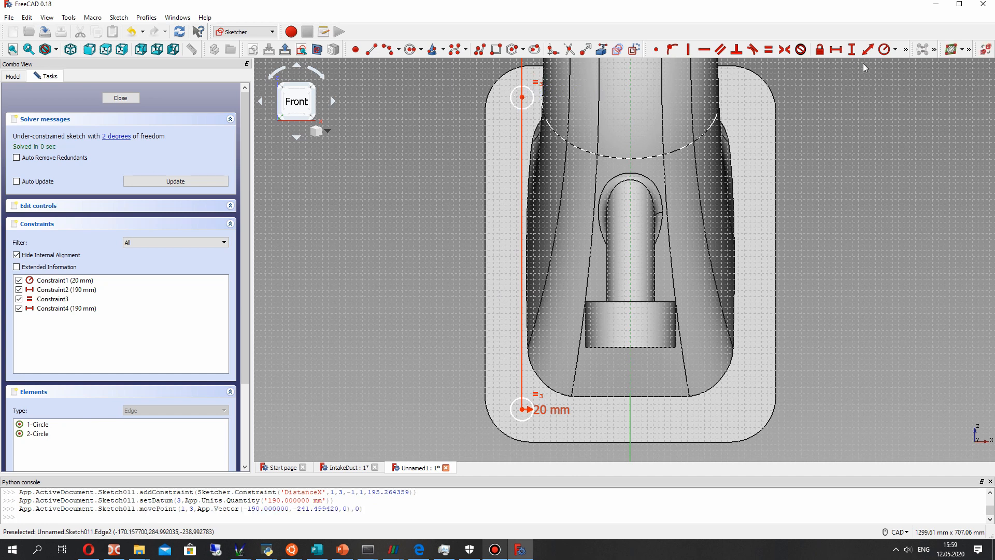
left_click(522, 409)
left_click(522, 98)
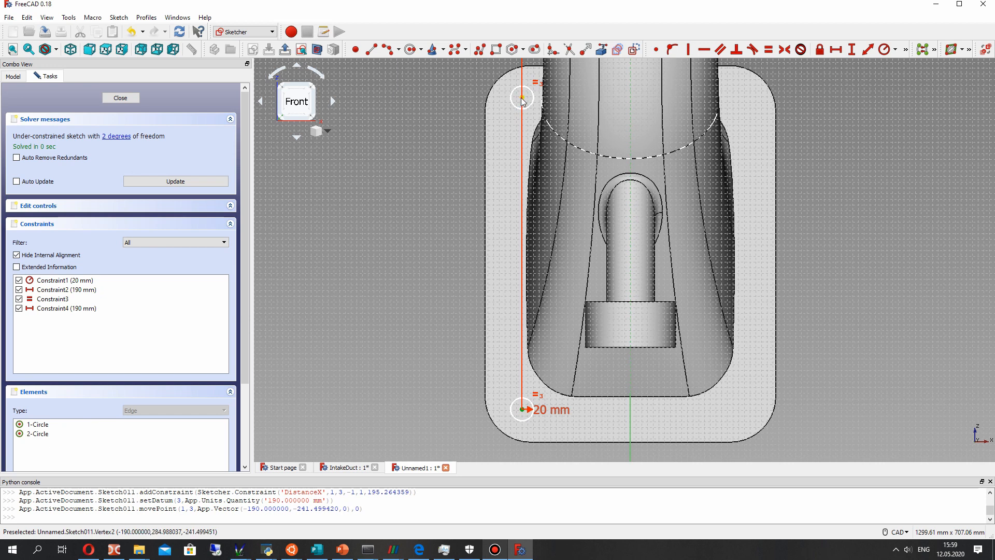
left_click(853, 50)
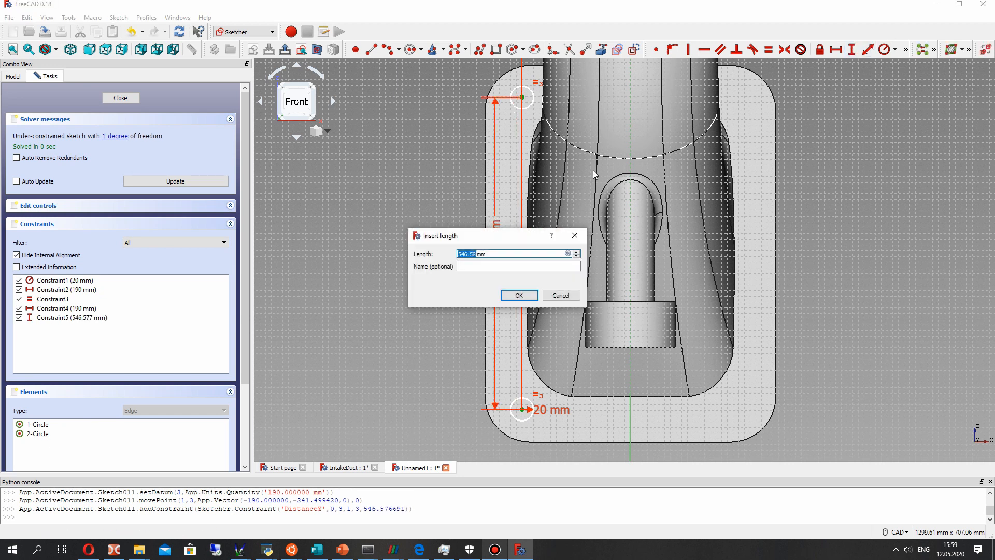
type("550")
key("Return")
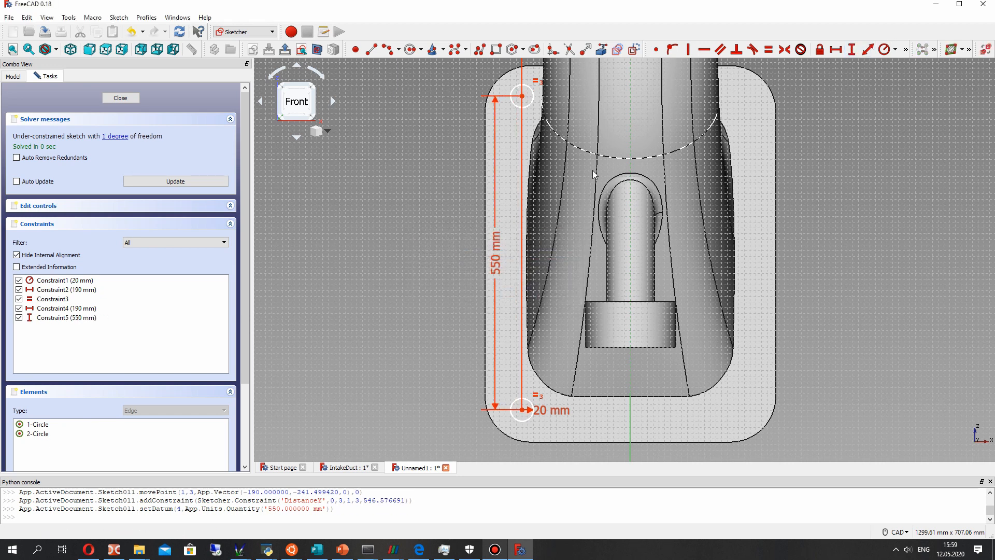
- Move the 190 mm horizontal dimension label out beside the model, clear of the overlapping dimension
scroll(544, 202, "down", 2)
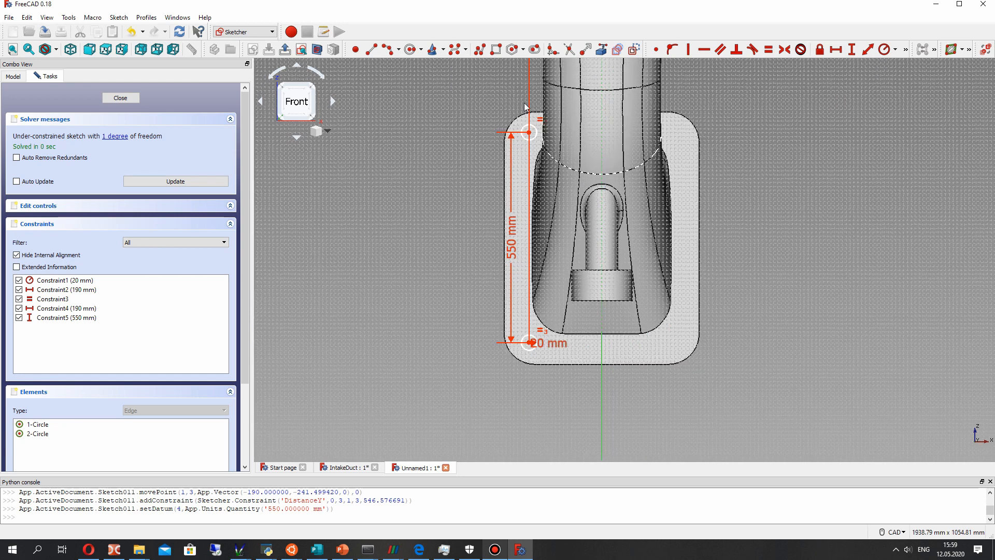
scroll(589, 299, "down", 2)
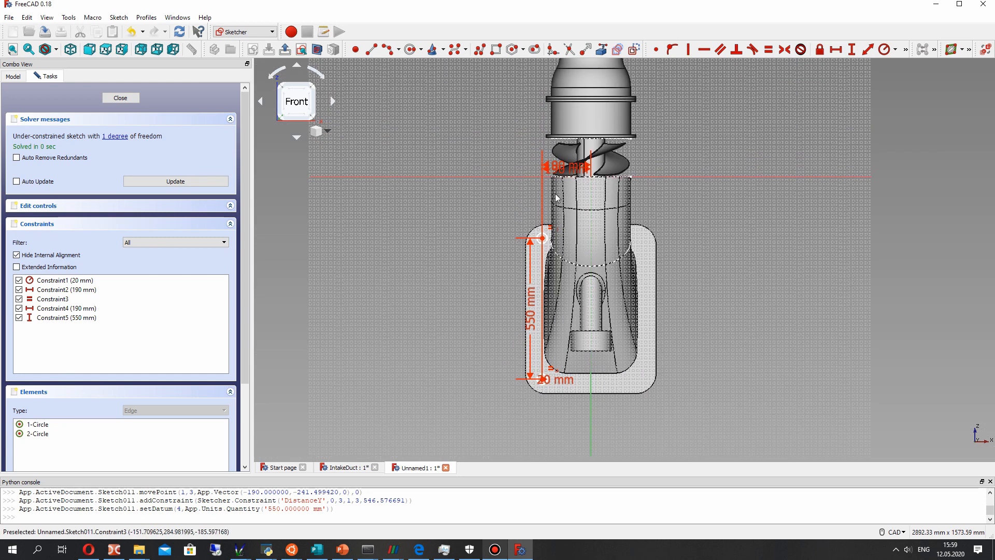
left_click_drag(565, 167, 475, 156)
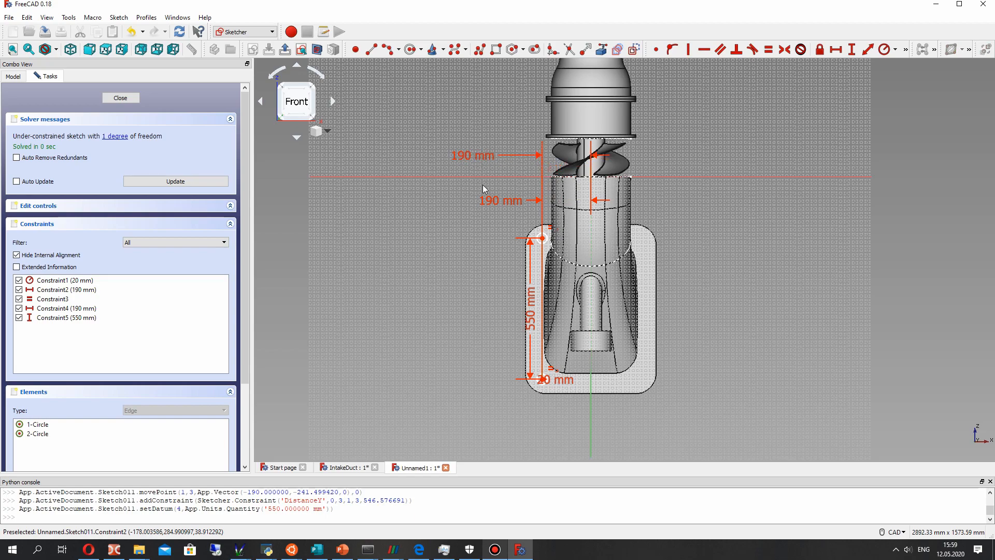
scroll(549, 287, "up", 2)
middle_click_drag(520, 284, 529, 273)
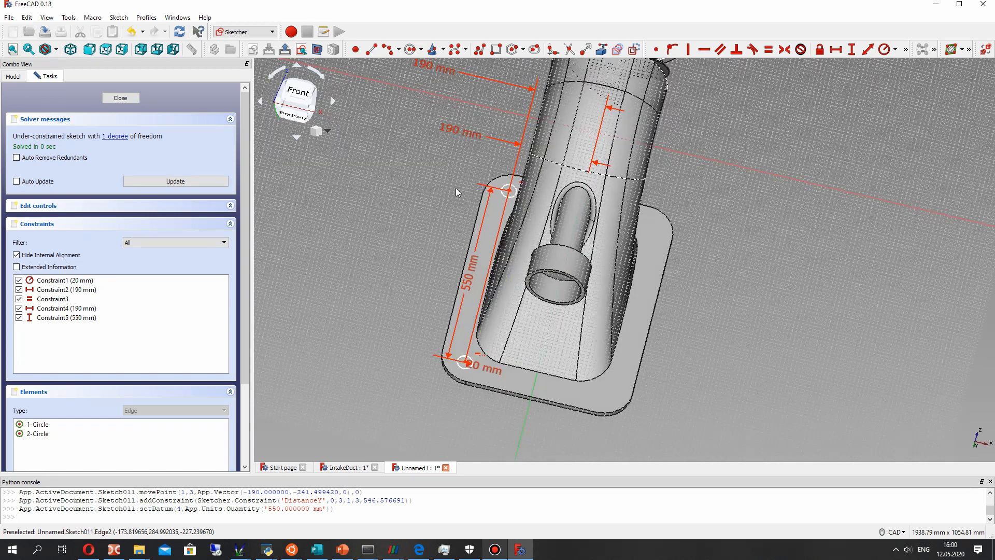
- Mirror both corner circles across the sketch's vertical axis with the Symmetry tool and close the sketch
left_click(119, 18)
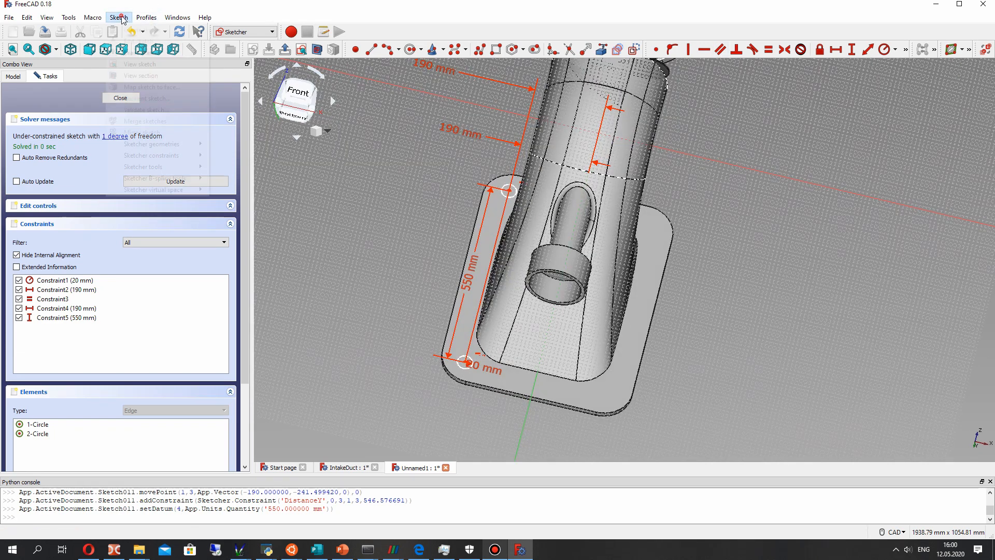
mouse_move(164, 167)
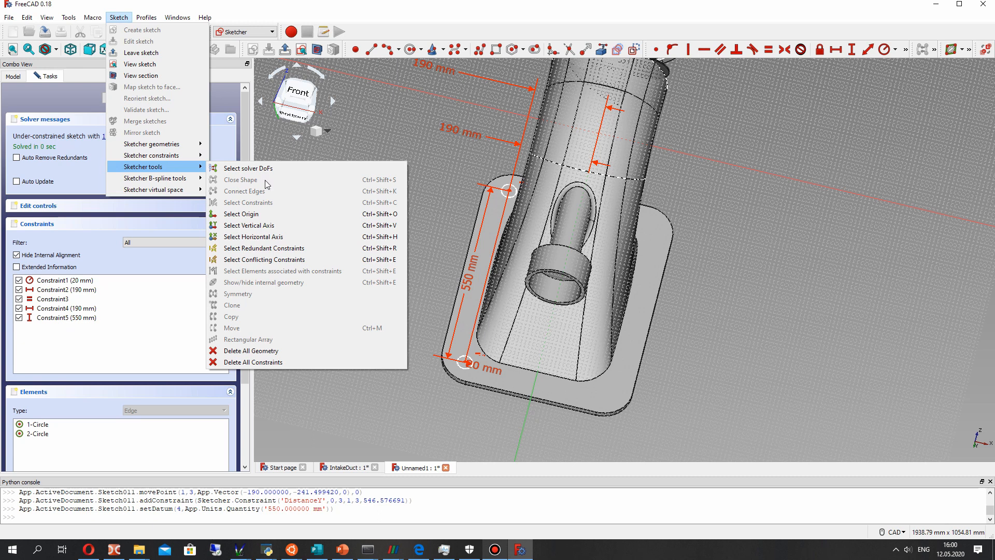
mouse_move(165, 149)
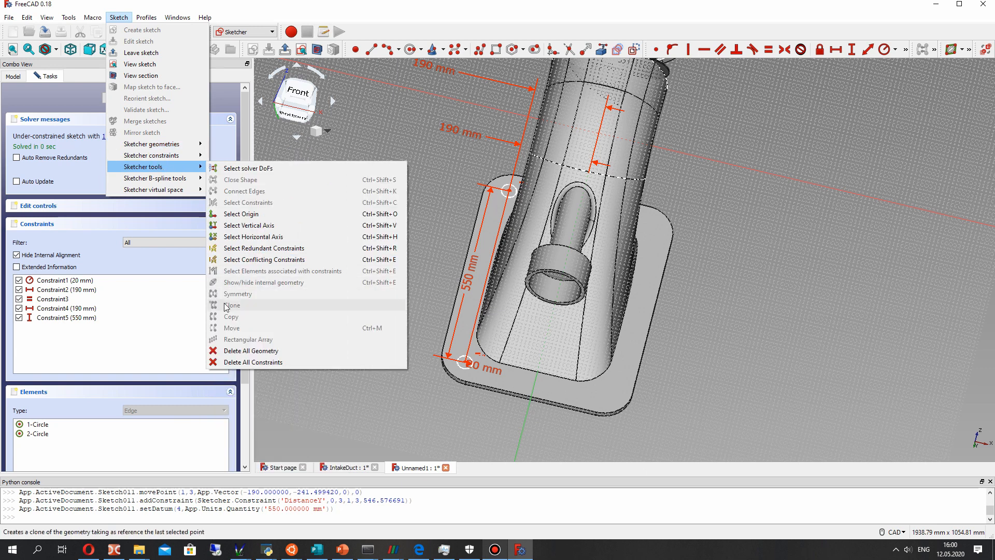
left_click(487, 346)
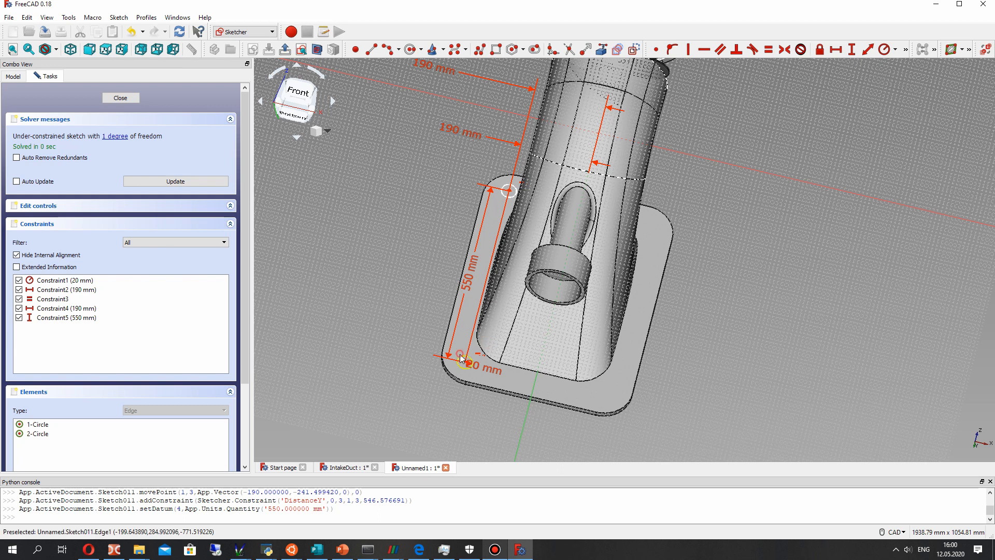
scroll(480, 296, "up", 2)
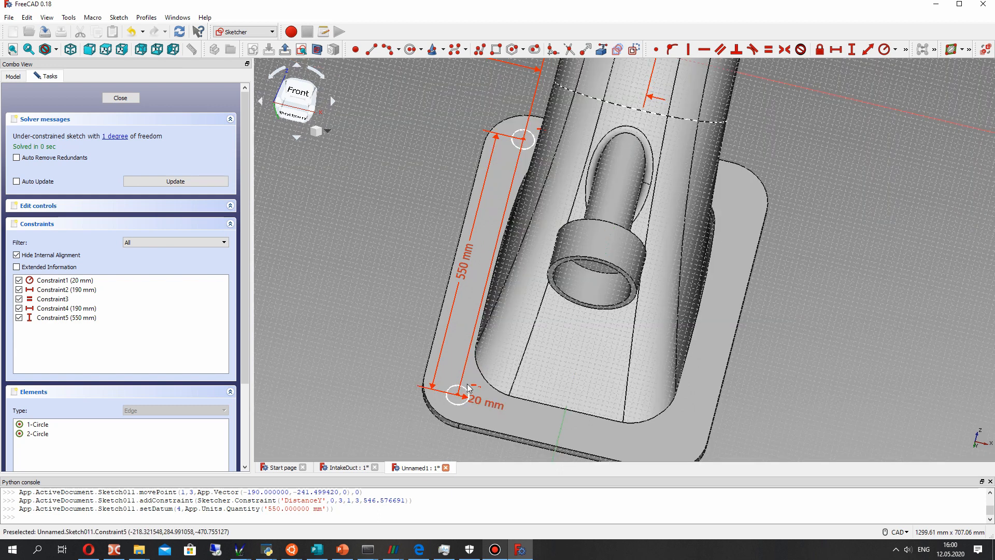
left_click(457, 395)
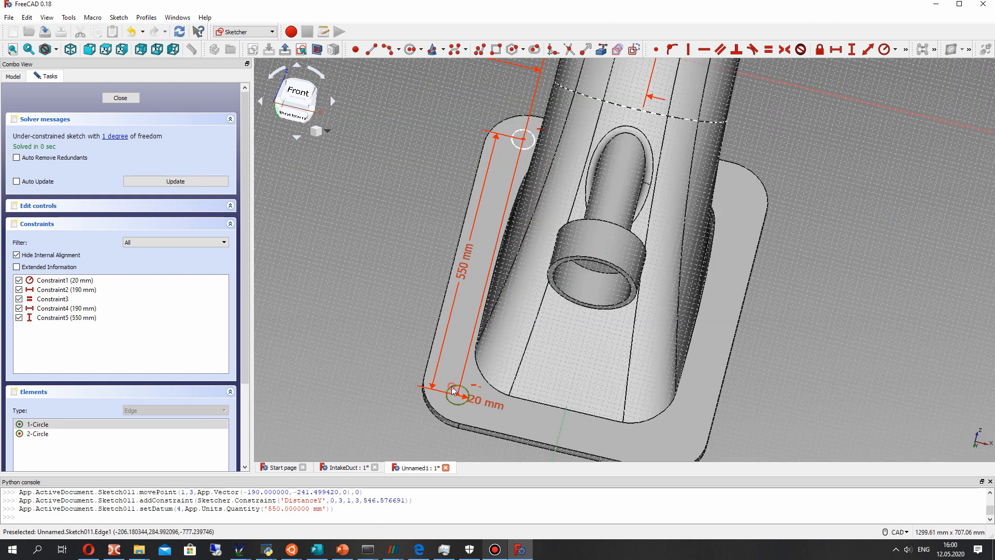
left_click(522, 148)
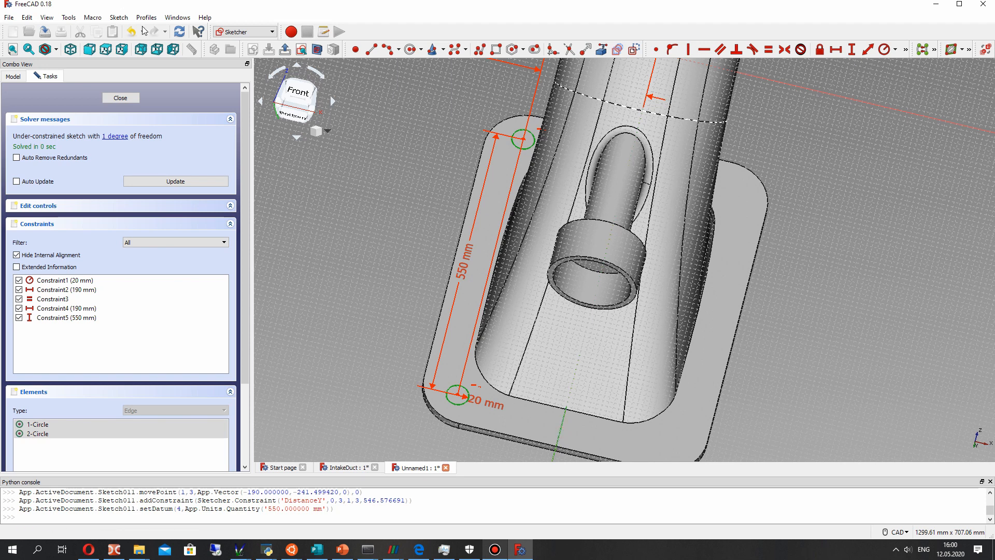
left_click(119, 18)
mouse_move(163, 171)
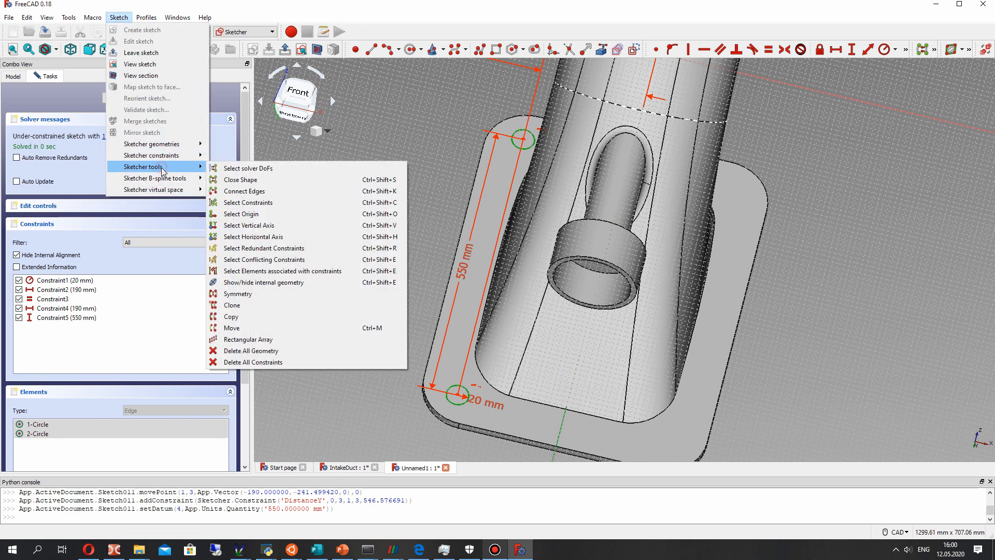
left_click(233, 293)
middle_click_drag(739, 276, 704, 282)
left_click(122, 99)
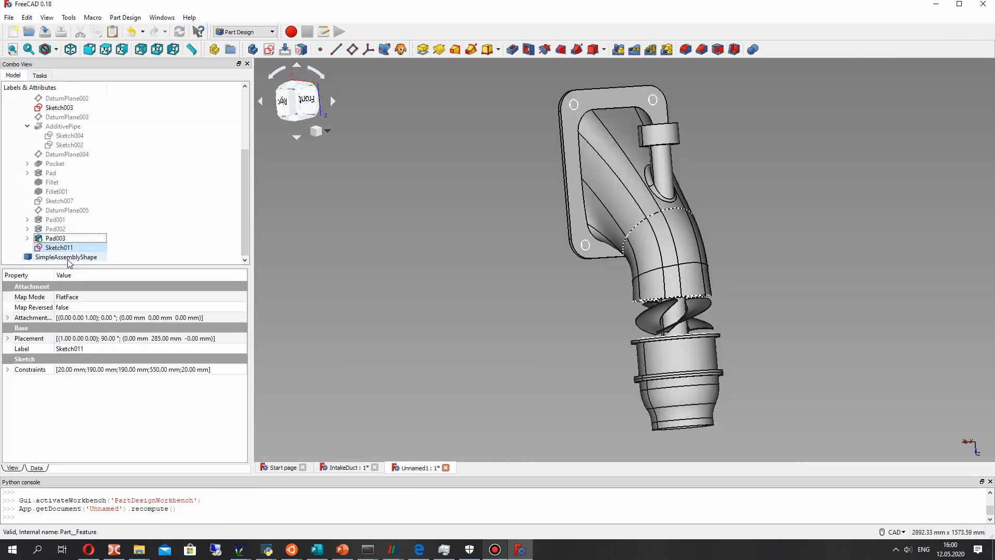
- Cut the four corner circles of Sketch011 through the inlet flange with a 15 mm deep Pocket
mouse_move(663, 249)
middle_mouse_down()
mouse_move(518, 278)
mouse_move(630, 195)
mouse_move(562, 262)
mouse_move(684, 295)
mouse_move(621, 271)
mouse_move(661, 284)
middle_mouse_up()
left_click(57, 238)
left_click(58, 248)
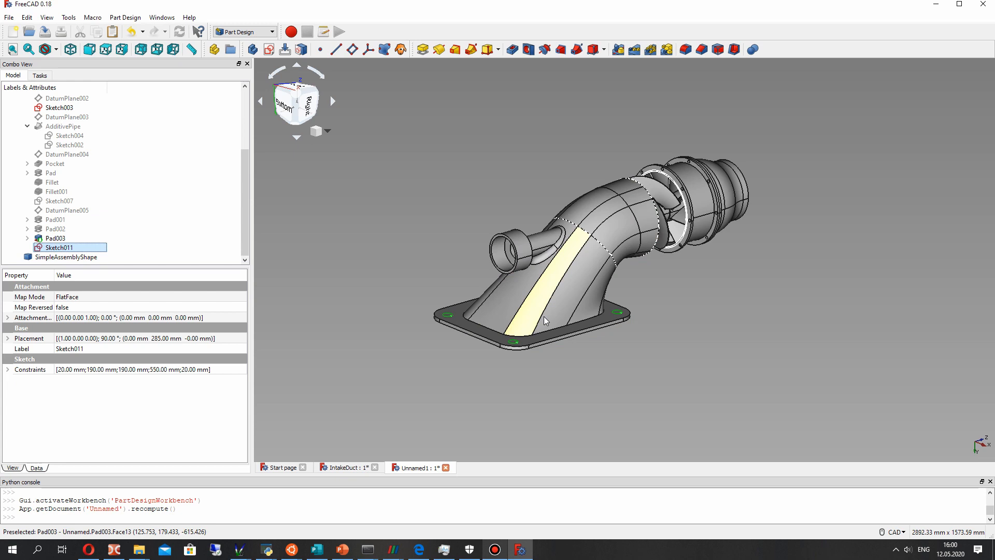
scroll(534, 155, "up", 2)
scroll(527, 88, "up", 3)
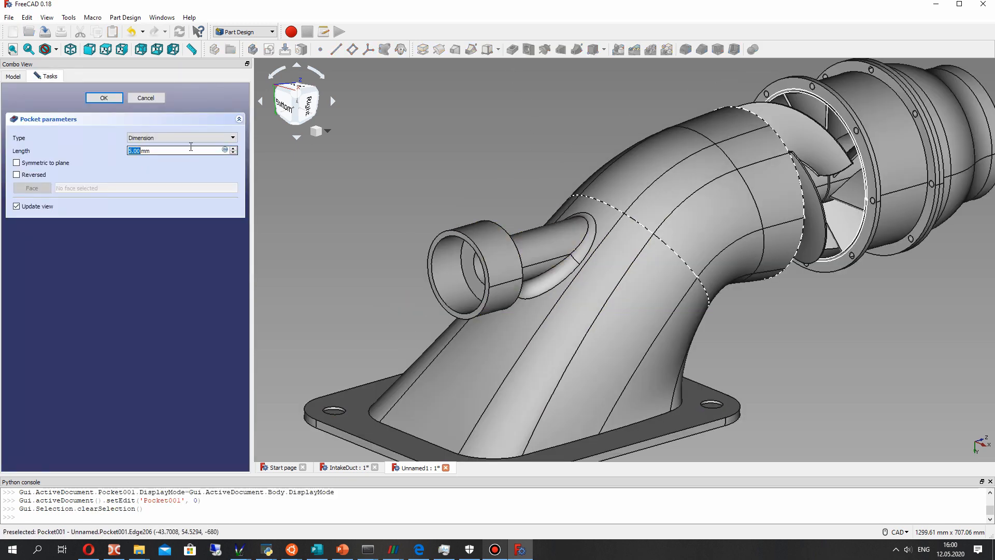
type("15")
middle_click_drag(290, 197, 321, 215)
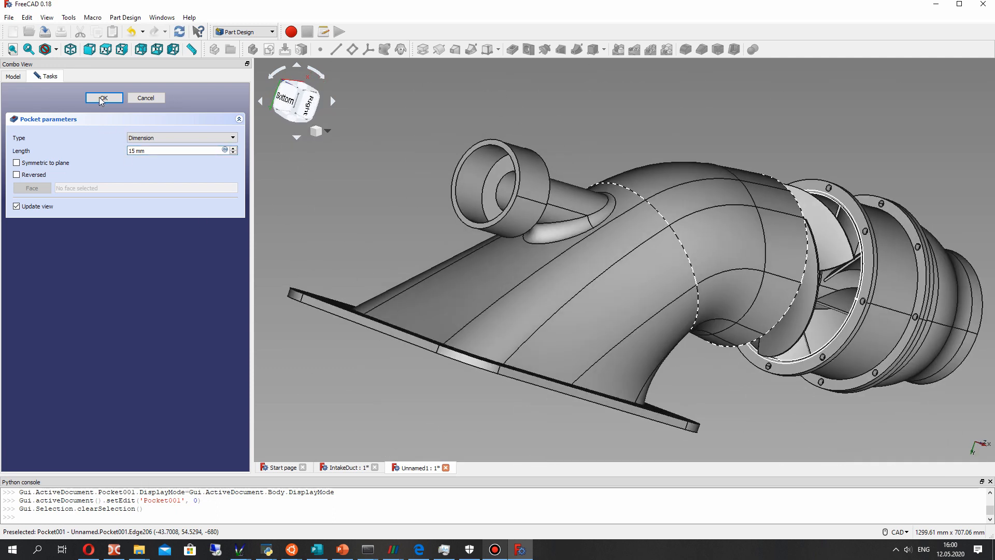
middle_click_drag(456, 258, 337, 255)
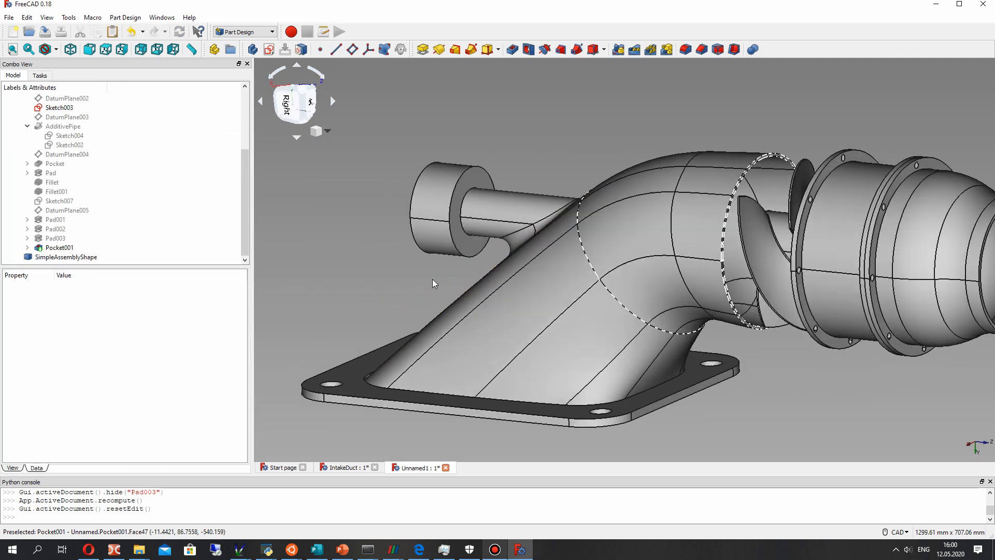
middle_click_drag(650, 407, 487, 363)
- Hide the SimpleAssemblyShape pump assembly so that only the intake duct is shown
right_click(58, 257)
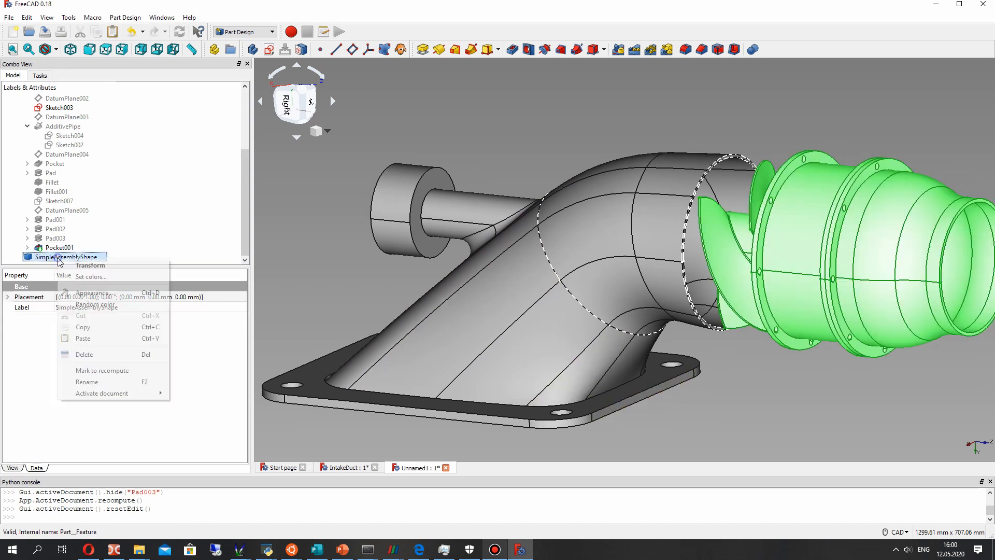
left_click(18, 347)
key("space")
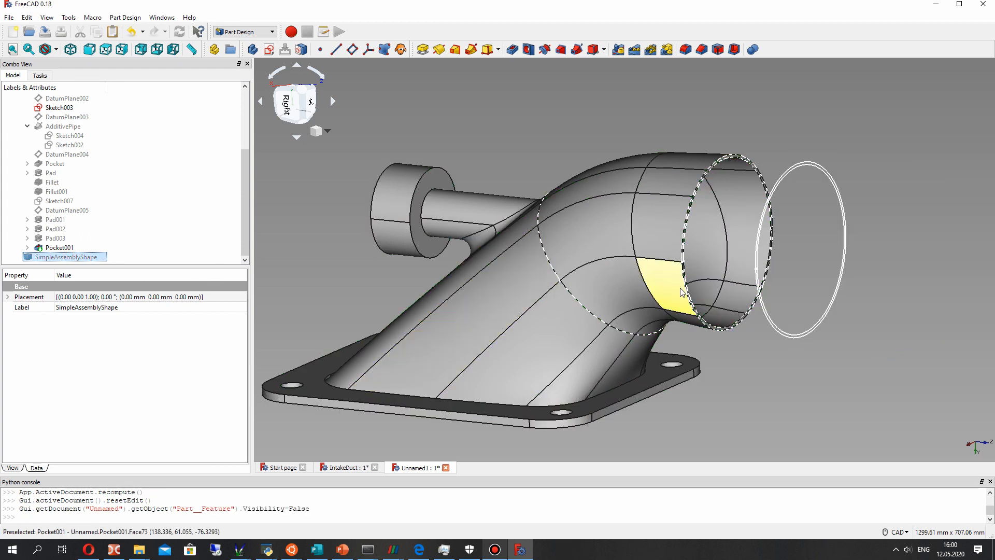
- Extend the duct's round outlet with an additive Loft, using Sketch001 as the profile and the ring in front of it, Sketch, as the section
scroll(692, 238, "up", 3)
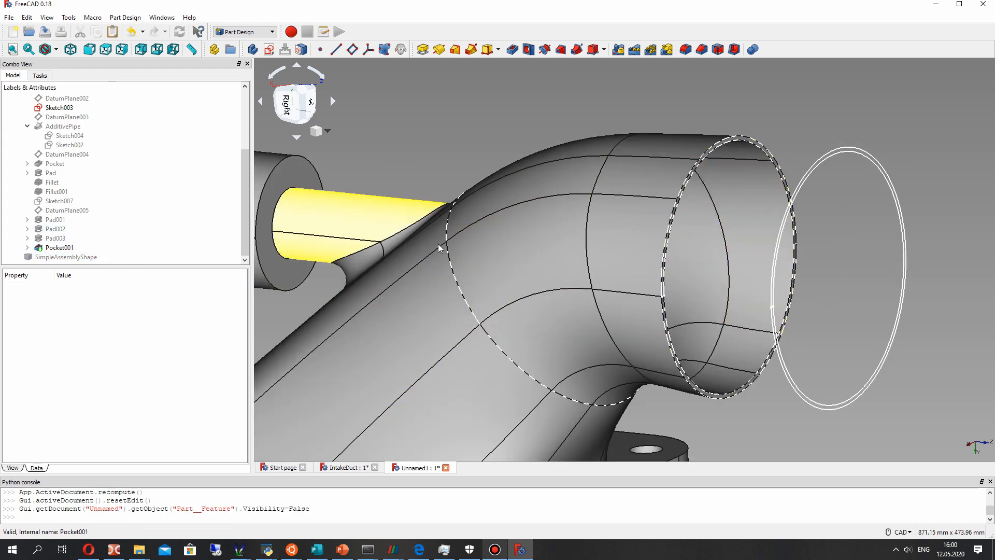
left_click(809, 168)
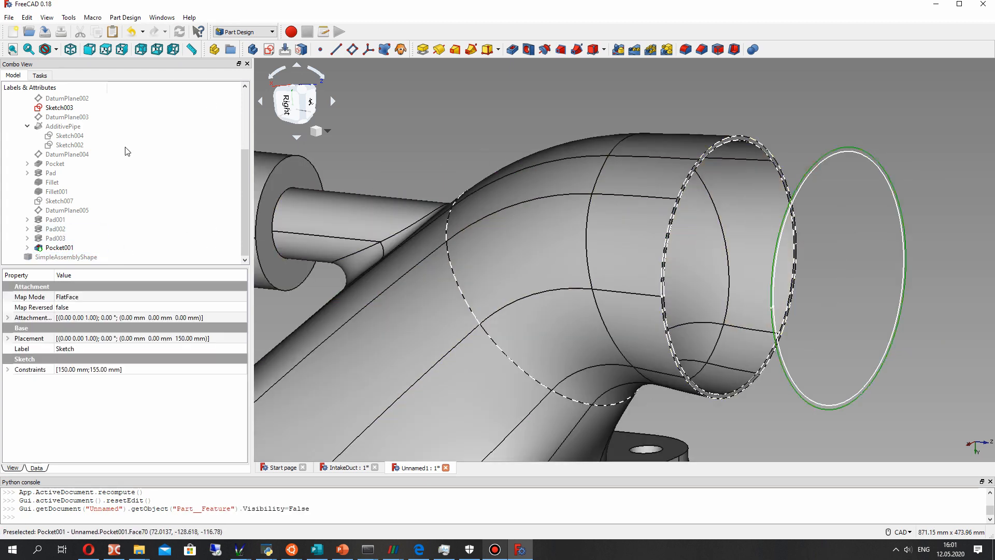
scroll(58, 145, "up", 2)
left_click(57, 145)
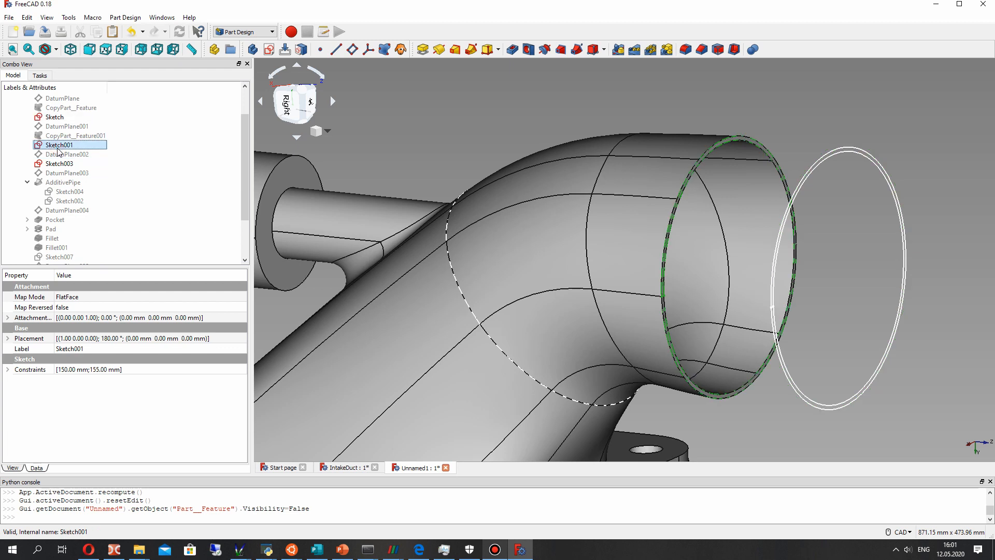
left_click(54, 118, "ctrl")
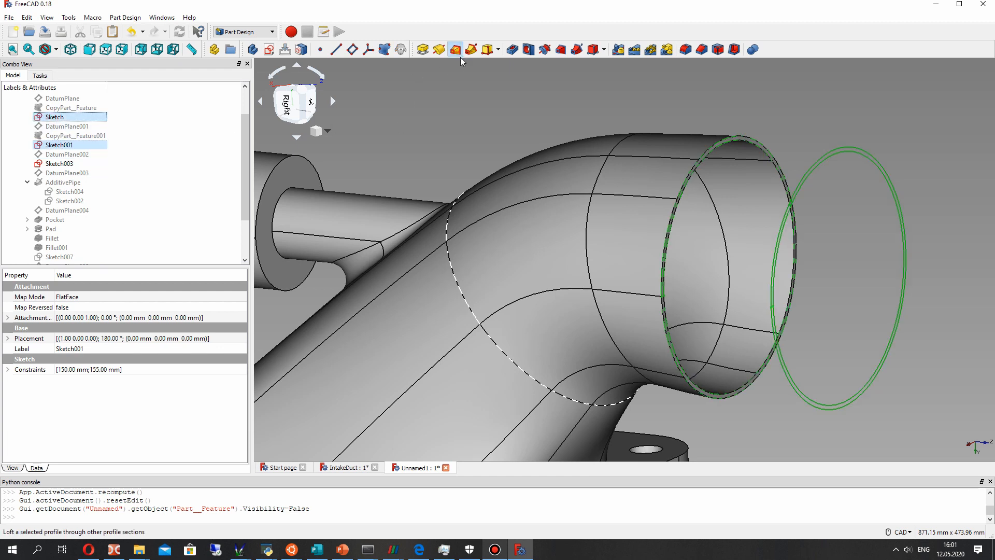
left_click(456, 50)
left_click(87, 174)
left_click(38, 172)
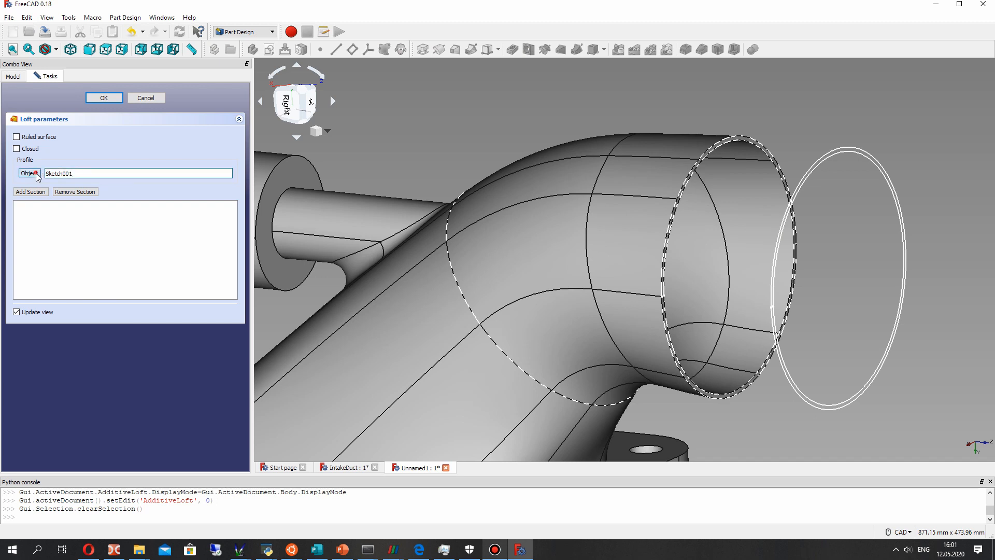
left_click(729, 140)
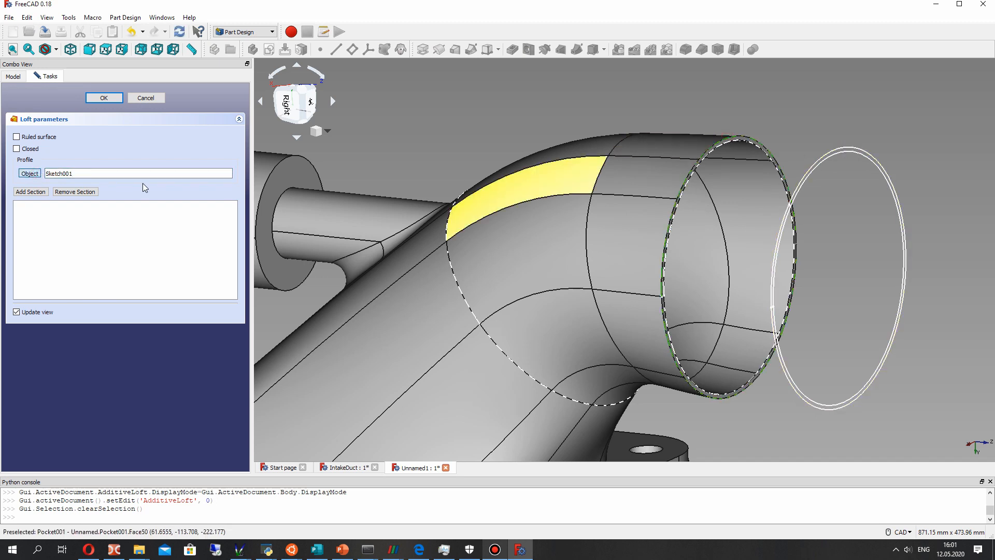
left_click(30, 192)
left_click(840, 151)
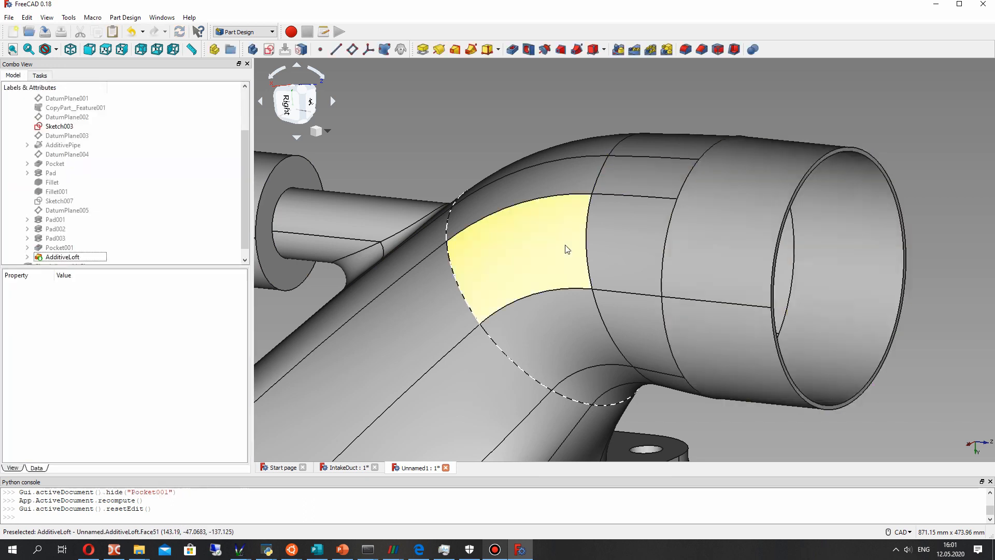
scroll(565, 244, "down", 2)
middle_click_drag(519, 363, 621, 306)
scroll(73, 259, "down", 1)
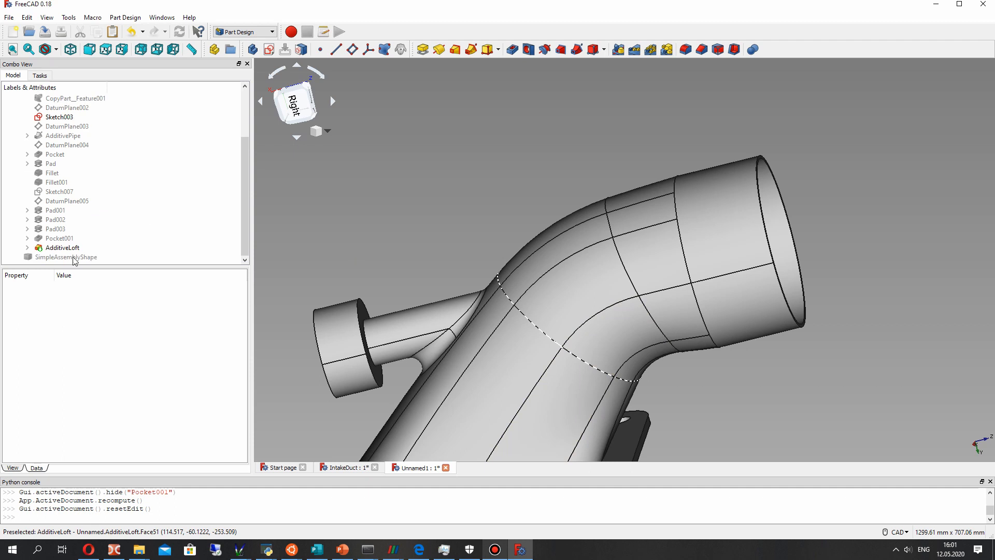
- Set the AdditiveLoft's Refine property to true and recompute the document
left_click(63, 249)
left_click(66, 359)
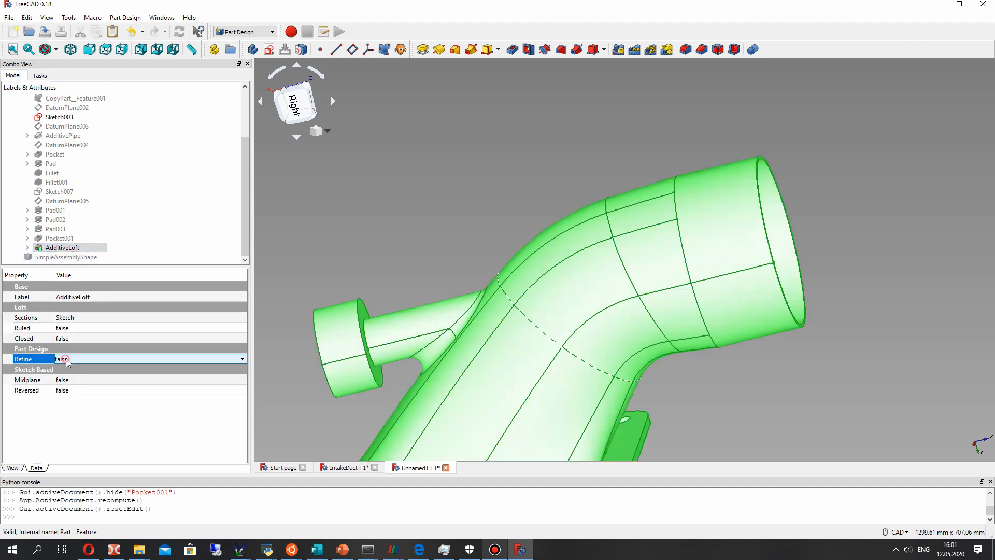
left_click(66, 359)
left_click(73, 377)
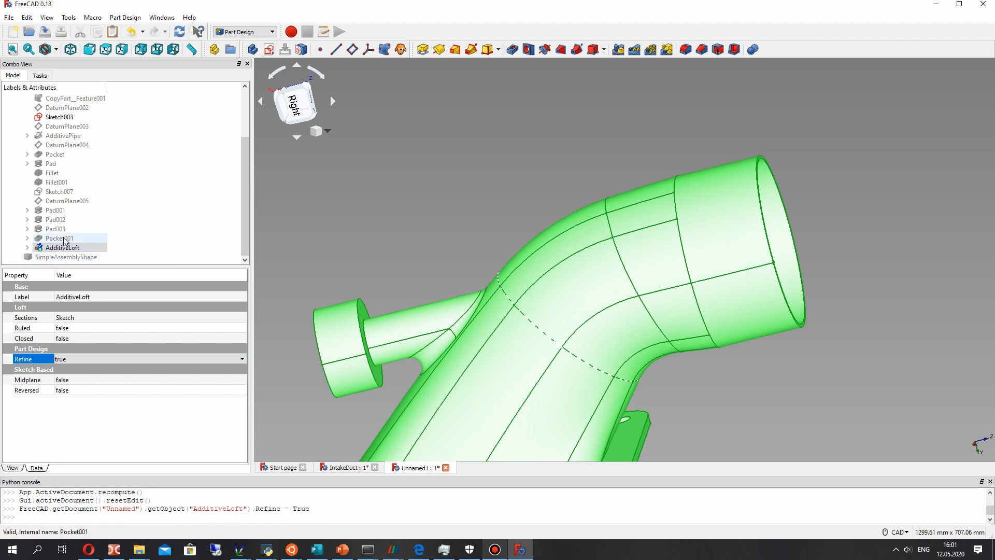
left_click(179, 32)
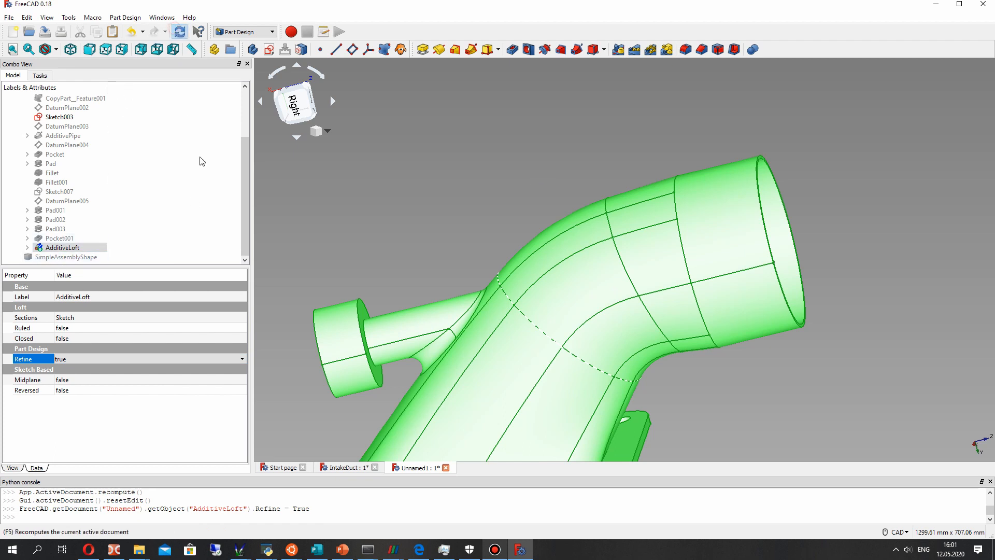
- Hide Sketch003 so that its outline no longer shows on the duct
middle_click_drag(596, 280, 662, 267)
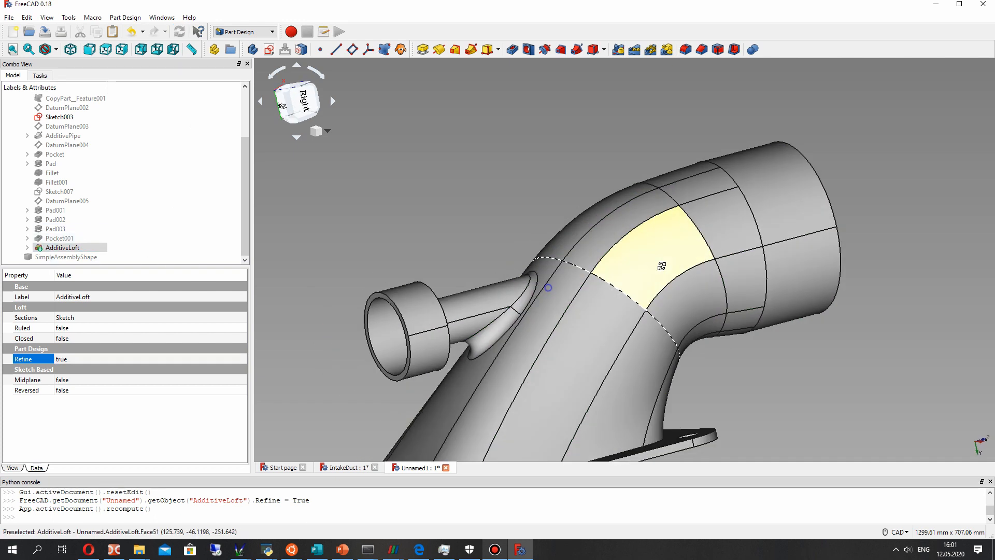
scroll(660, 311, "down", 4)
middle_click_drag(661, 330, 713, 357)
left_click(542, 258)
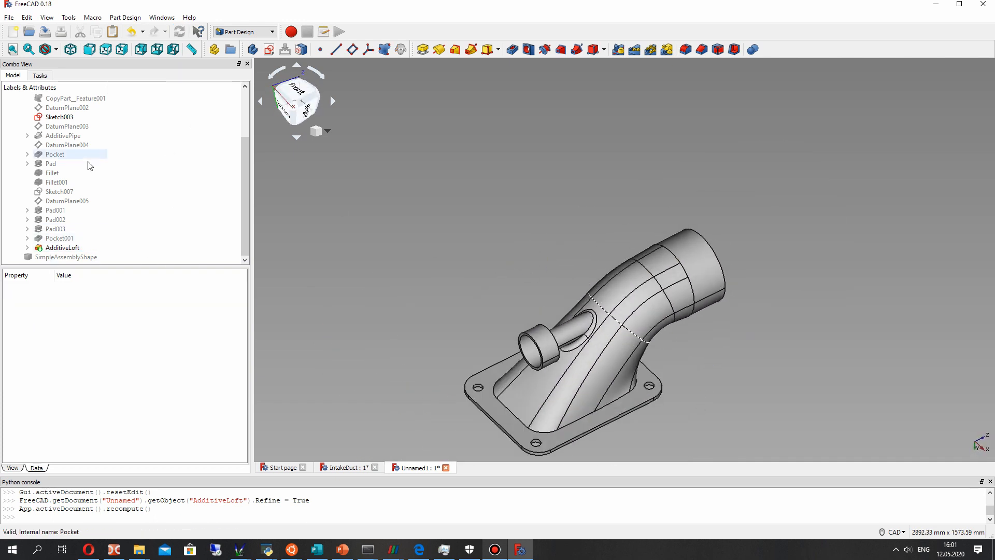
left_click(59, 117)
scroll(57, 156, "up", 1)
key("space")
scroll(57, 155, "up", 4)
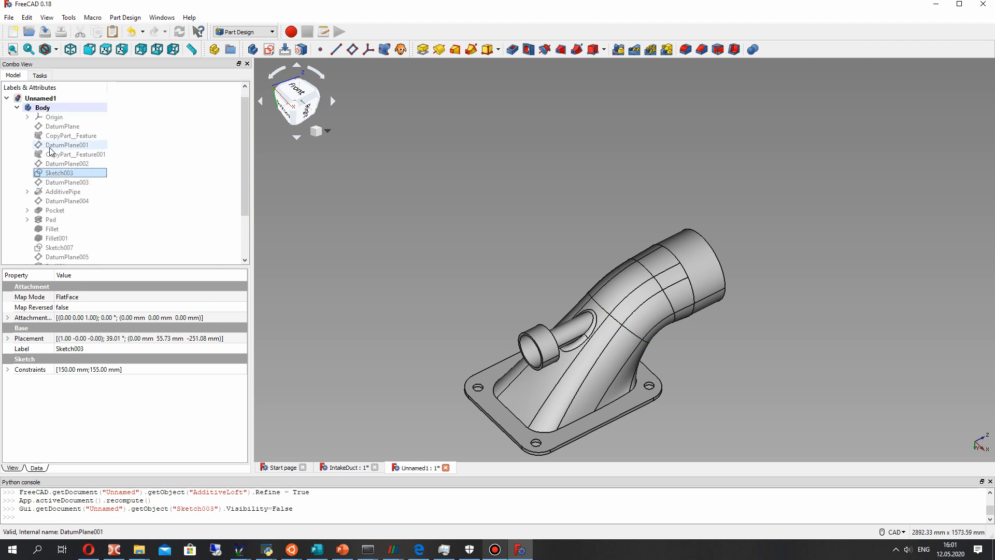
- Show the SimpleAssemblyShape pump assembly next to the body and examine how the duct's outlet meets the pump's flange
left_click(17, 116)
left_click(46, 118)
key("space")
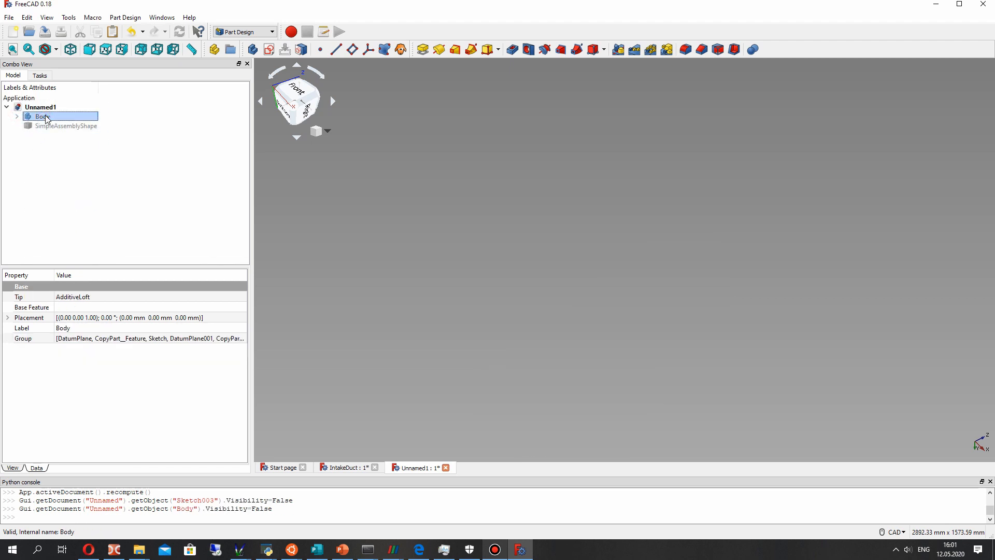
key("space")
left_click(65, 126)
key("space")
left_click(704, 346)
middle_click_drag(704, 347, 657, 333)
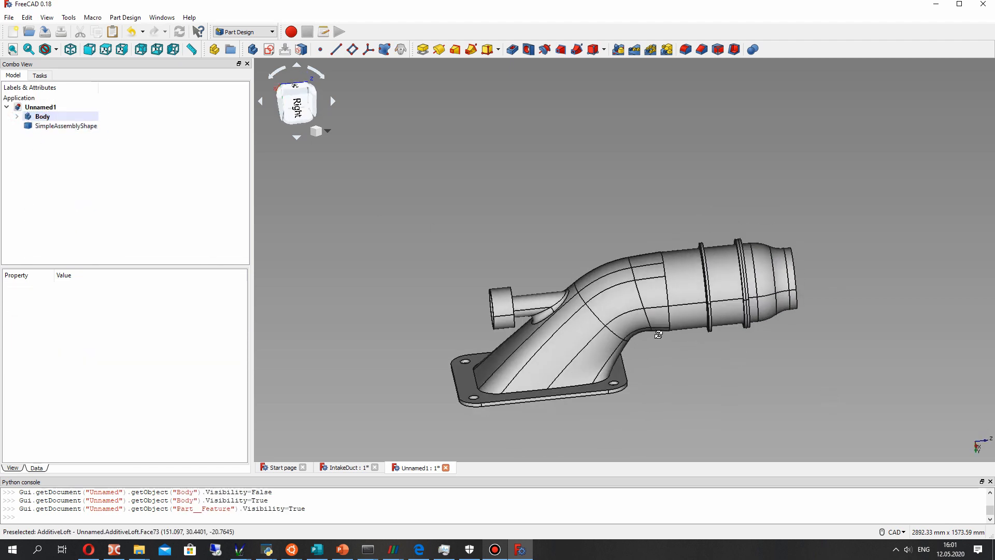
scroll(700, 263, "up", 8)
middle_click_drag(689, 265, 701, 267)
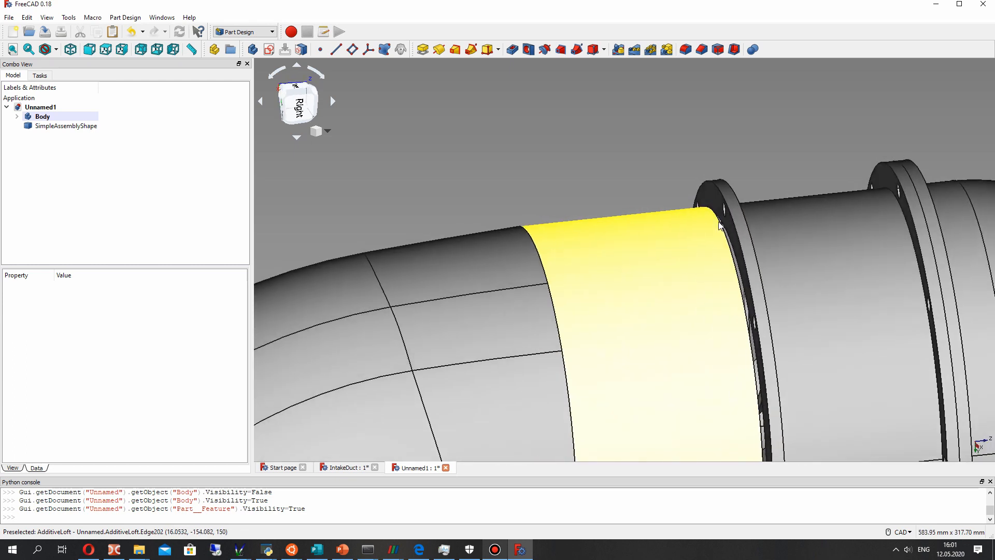
scroll(633, 297, "down", 6)
middle_click_drag(594, 343, 569, 341)
middle_click_drag(608, 414, 445, 256)
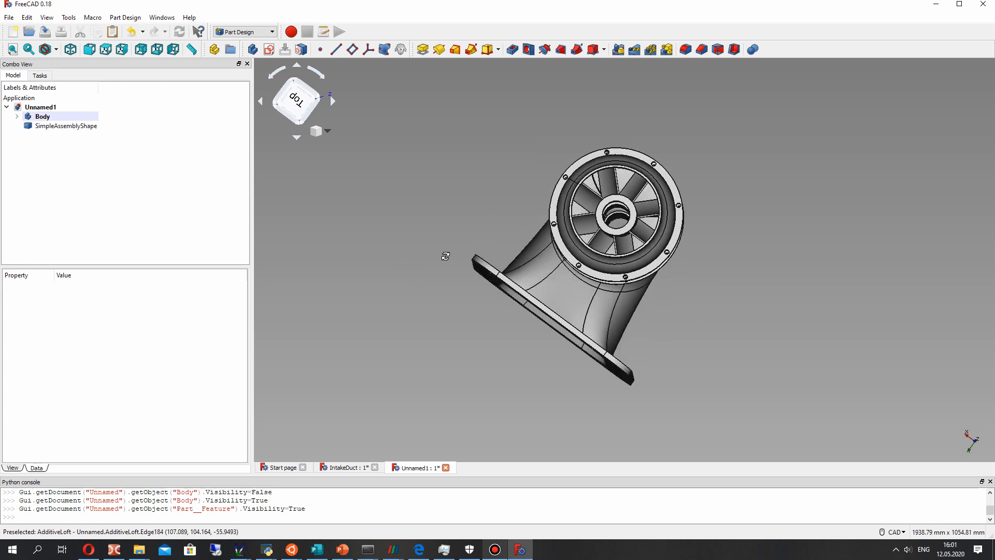
key("3")
- Hide the SimpleAssemblyShape and start a new sketch on the ring-shaped end face of the duct's round outlet
left_click(57, 125)
key("space")
middle_click_drag(735, 247, 669, 238)
scroll(624, 191, "up", 2)
scroll(616, 163, "up", 4)
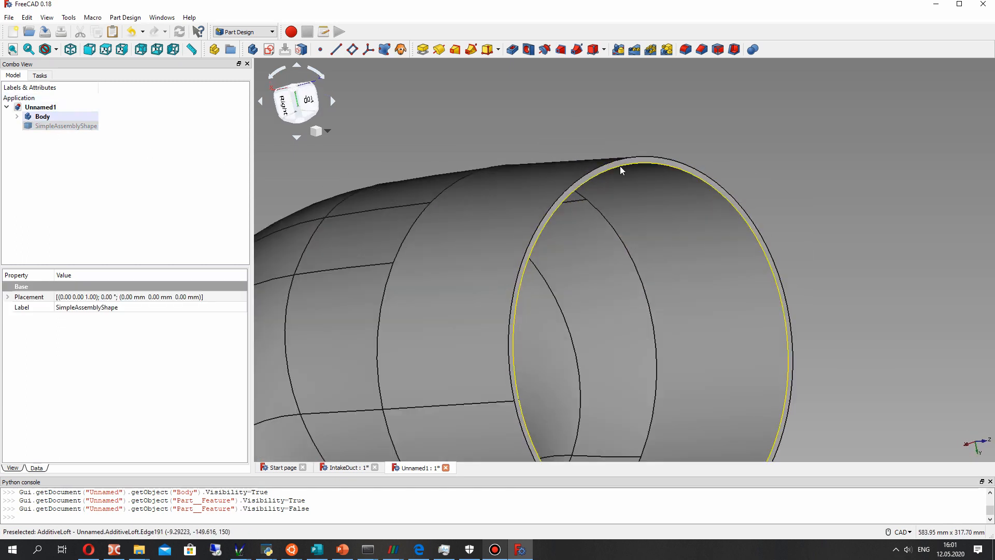
left_click(620, 166)
left_click(269, 49)
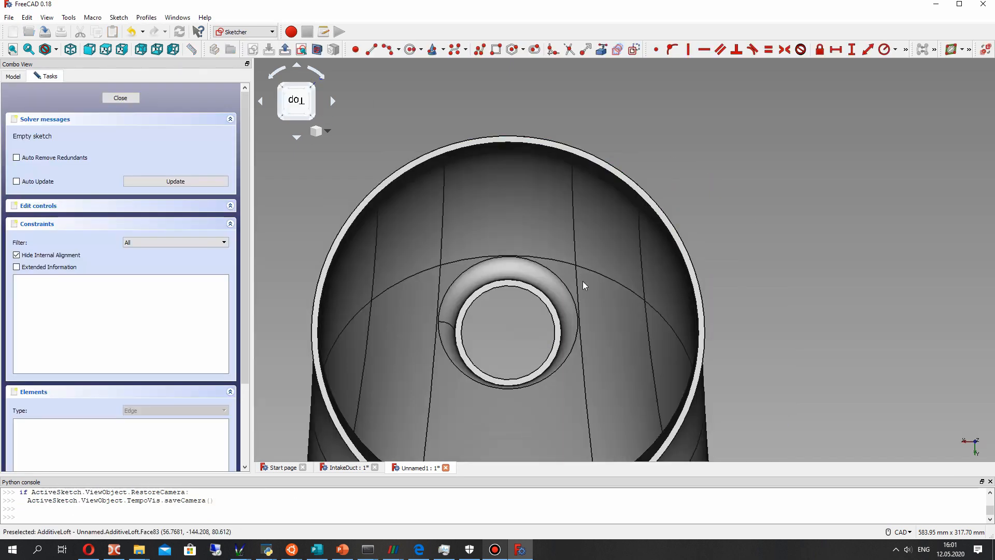
- Draw a circle with a radius of about 197 mm around the duct's round outlet, centred near the outlet's axis
scroll(582, 281, "down", 5)
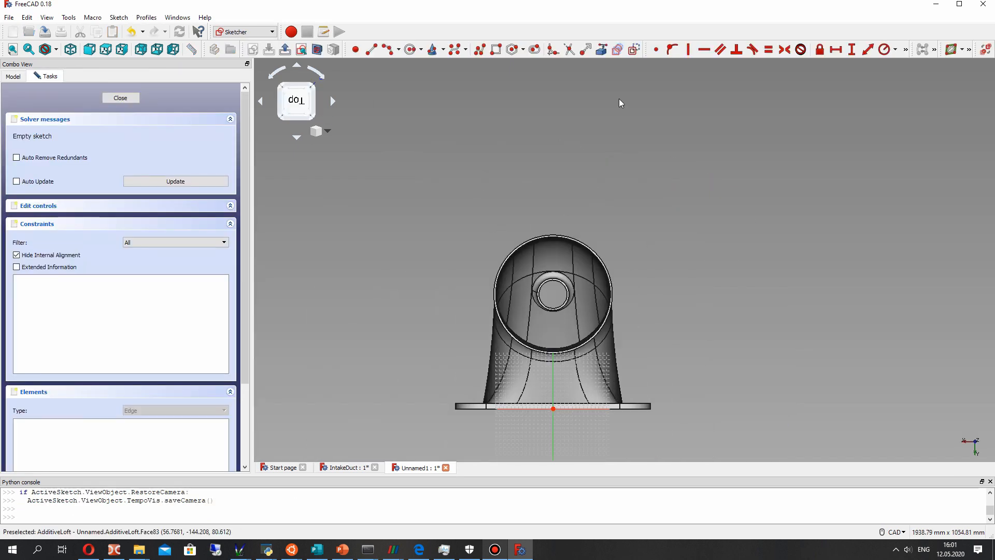
left_click(552, 295)
left_click(596, 233)
middle_click_drag(596, 233, 649, 321)
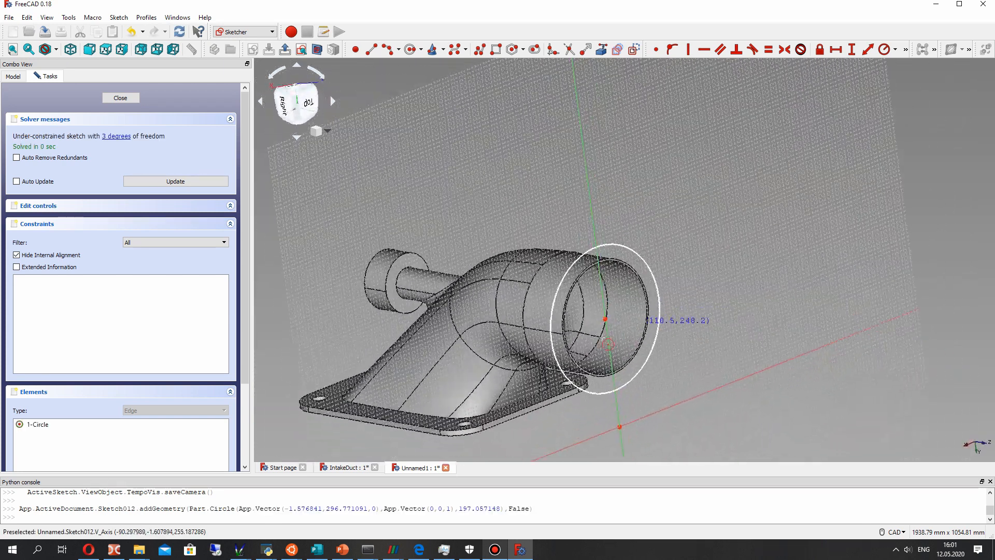
scroll(605, 340, "up", 4)
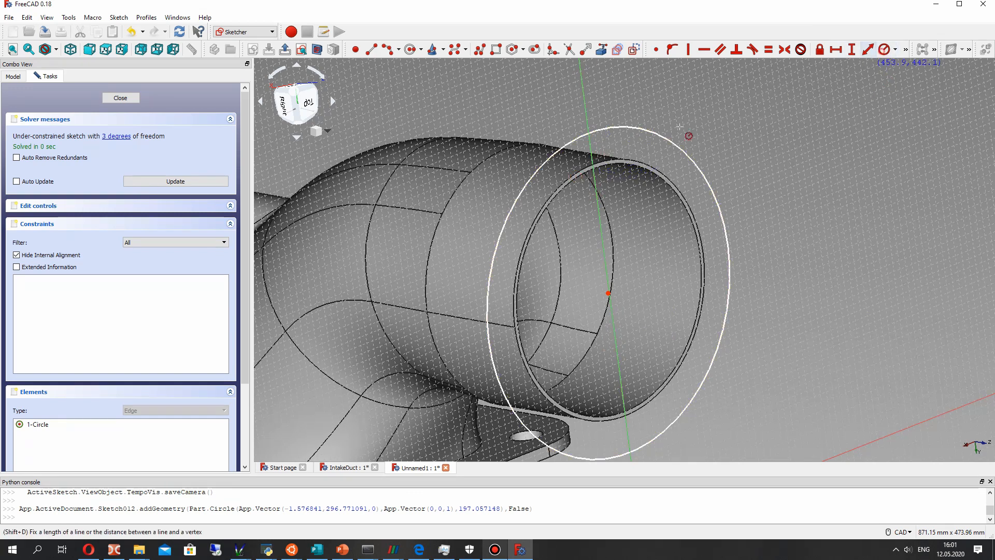
scroll(608, 270, "down", 5)
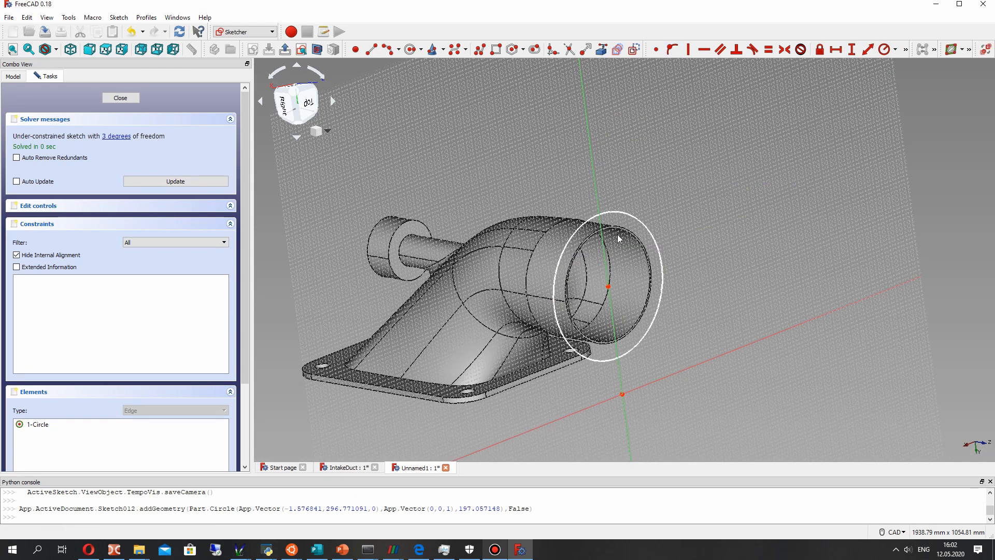
- Constrain the circle's centre onto the sketch's vertical axis with a point-on-object constraint
left_click_drag(608, 287, 592, 285)
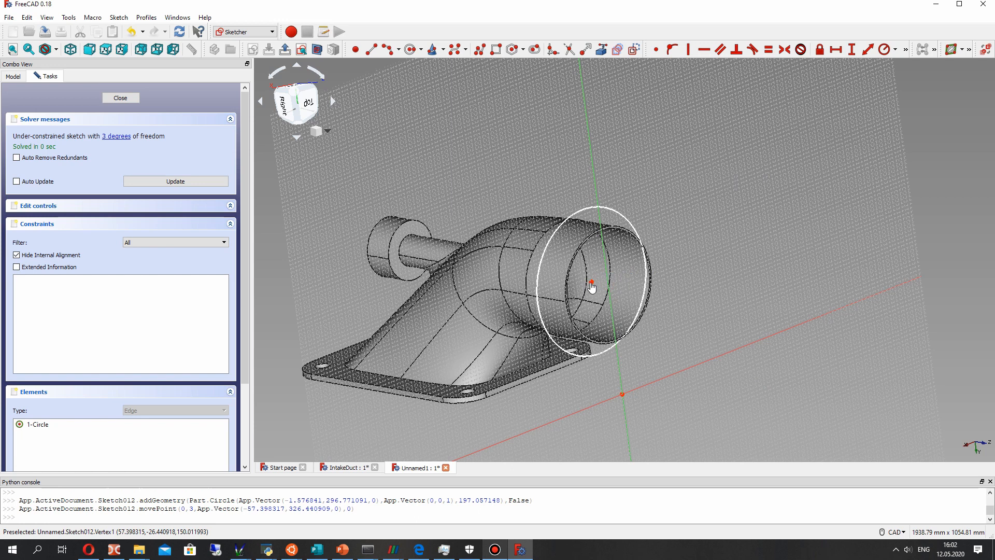
left_click(608, 266)
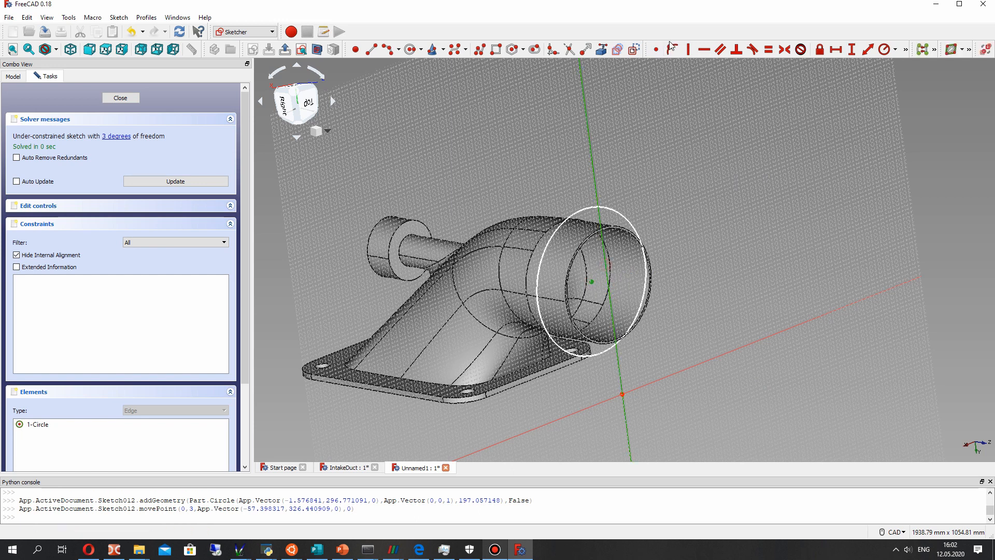
left_click(672, 50)
left_click(607, 277)
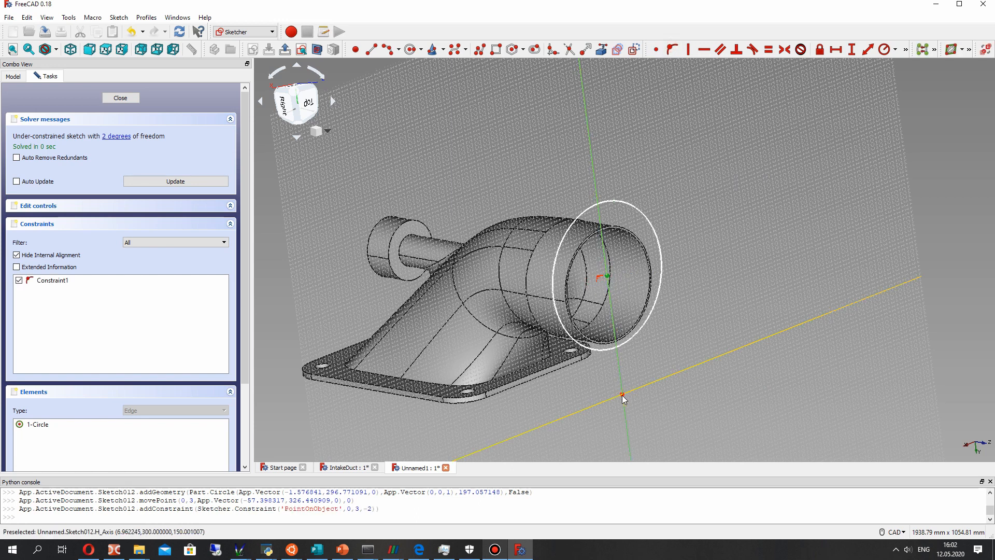
- Set the vertical distance from the origin to the circle's centre to 300 mm and close the sketch
scroll(622, 394, "up", 5)
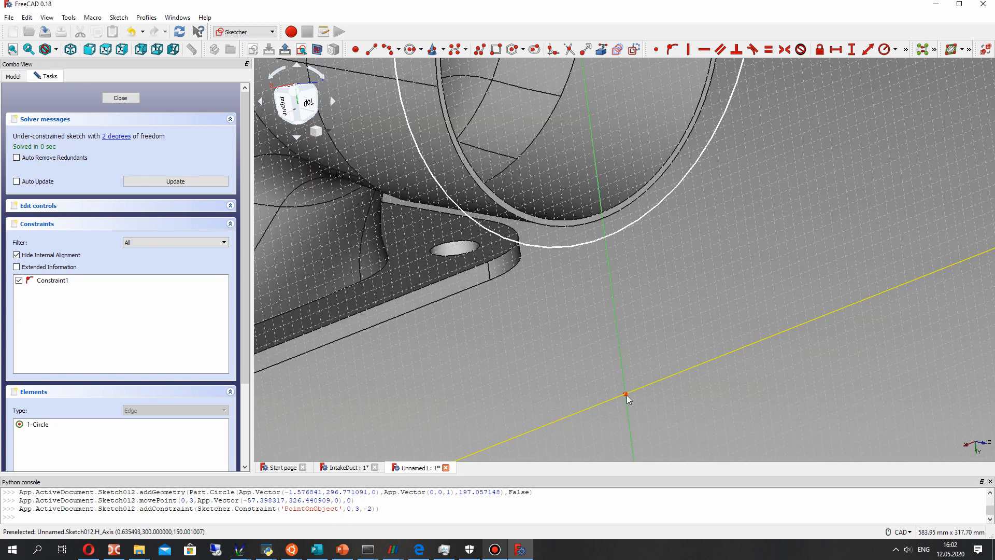
left_click(626, 394)
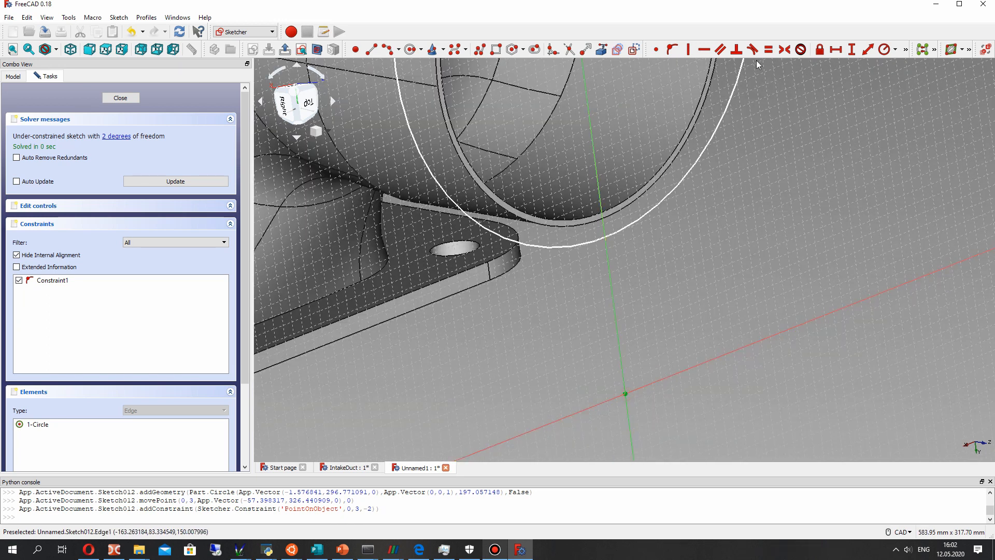
left_click(851, 50)
type("300")
key("Return")
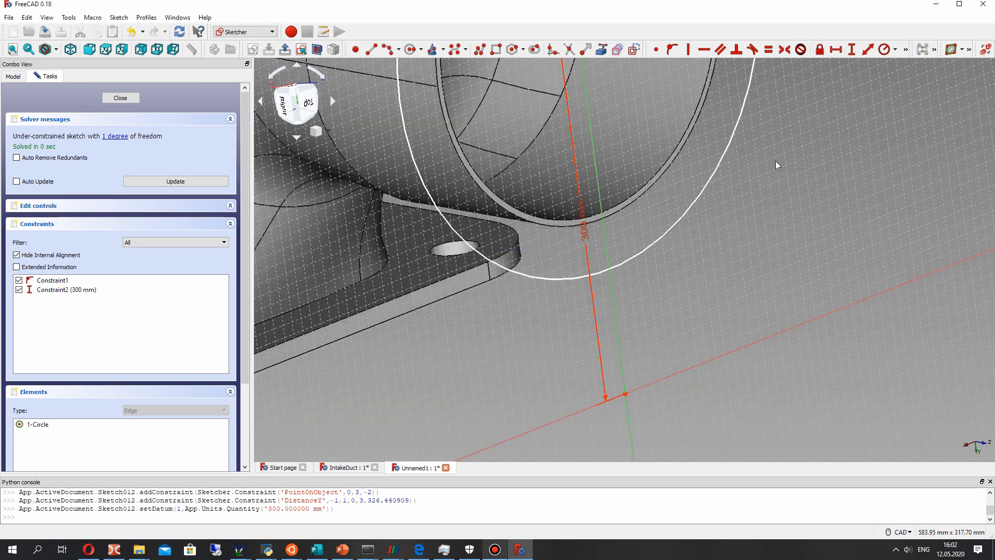
scroll(631, 200, "down", 3)
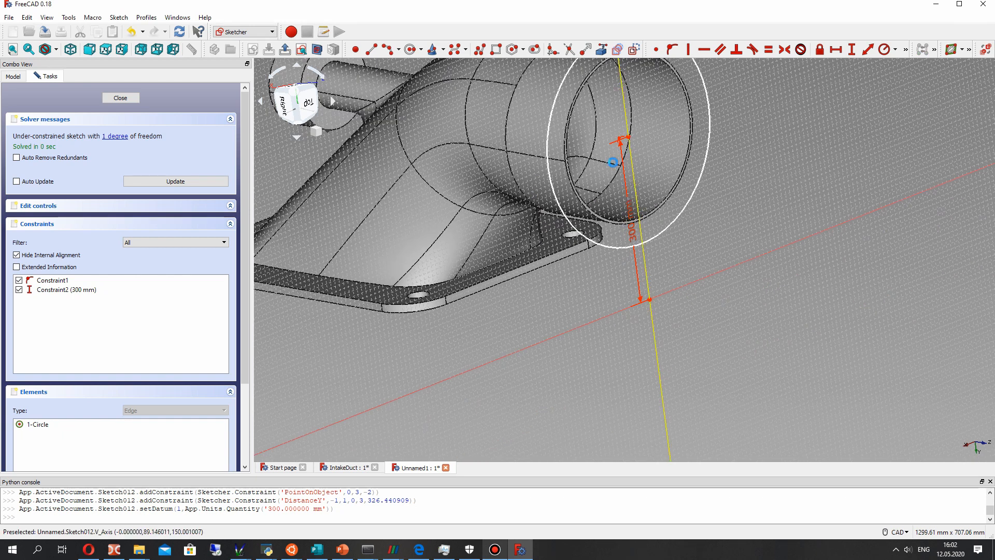
left_click(120, 98)
left_click(17, 75)
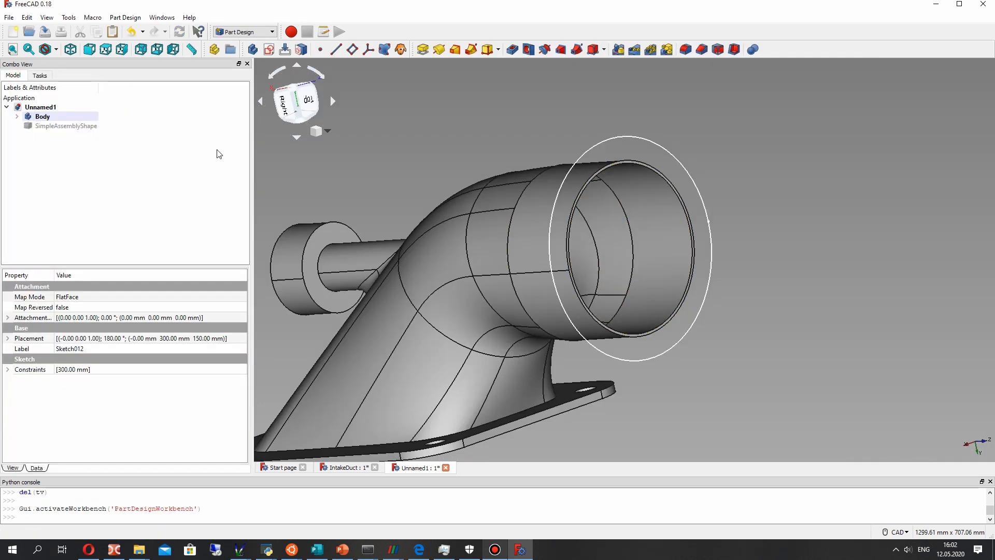
- Show the SimpleAssemblyShape pump assembly as a reference and reopen Sketch012 for editing
left_click(66, 126)
key("space")
middle_click_drag(627, 248, 404, 251)
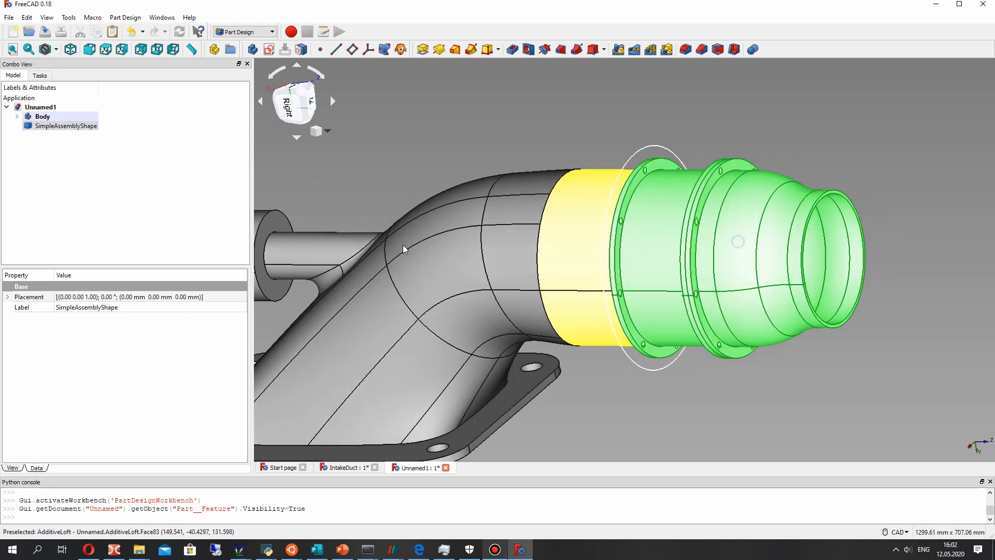
left_click(42, 117)
left_click(18, 118)
scroll(46, 211, "down", 3)
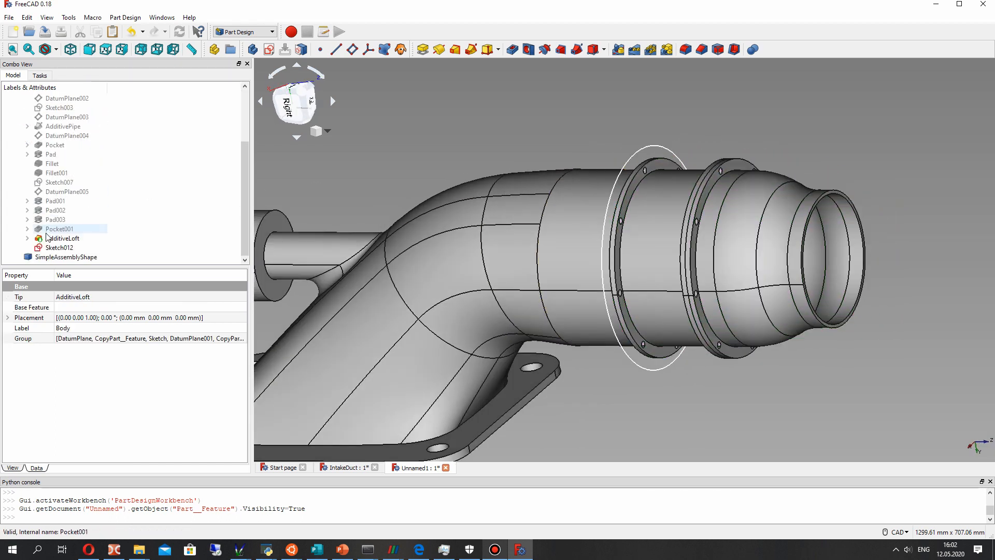
right_click(50, 248)
left_click(78, 252)
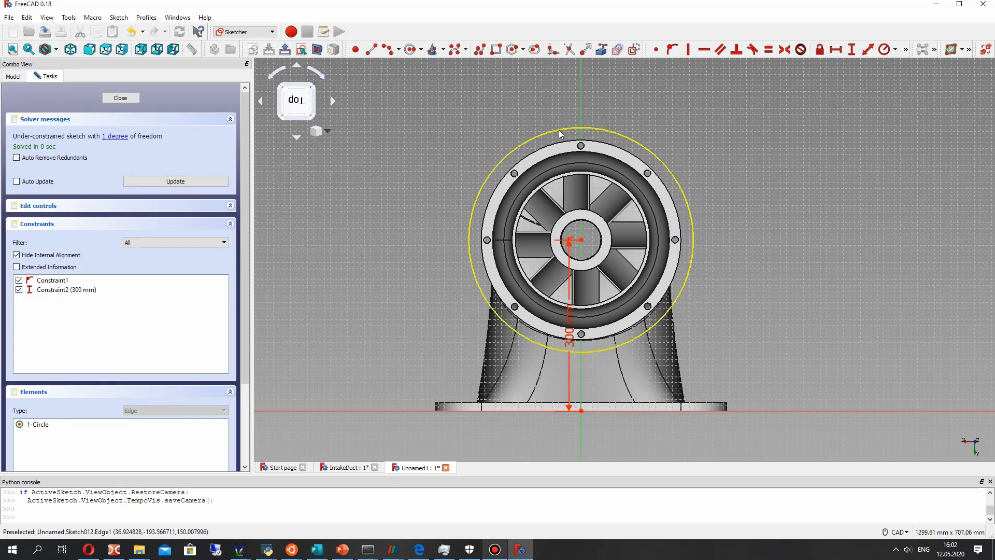
- Shrink the circle to the outer rim of the pump's flange and set its radius to 175 mm
left_click_drag(564, 147, 565, 147)
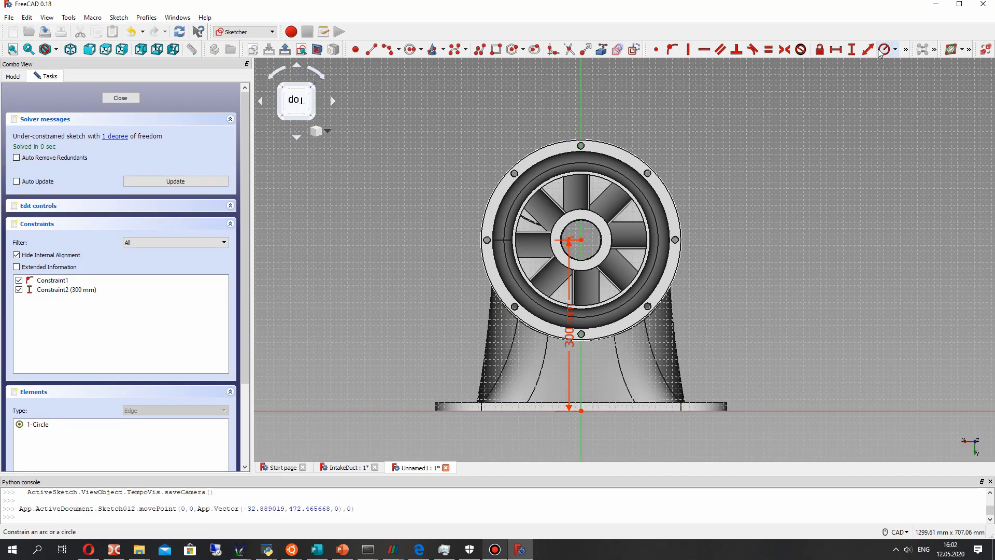
left_click(593, 140)
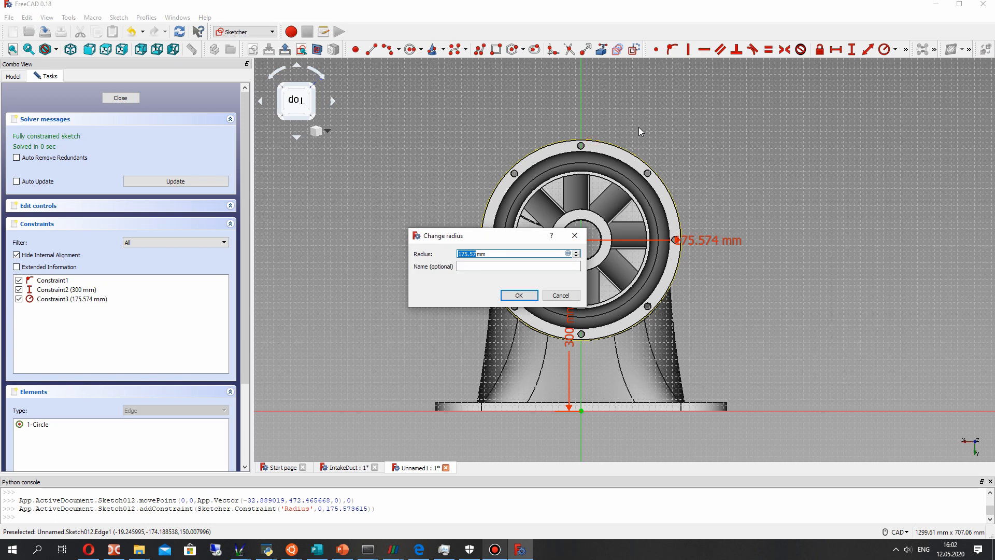
type("175")
key("Return")
scroll(570, 209, "up", 5)
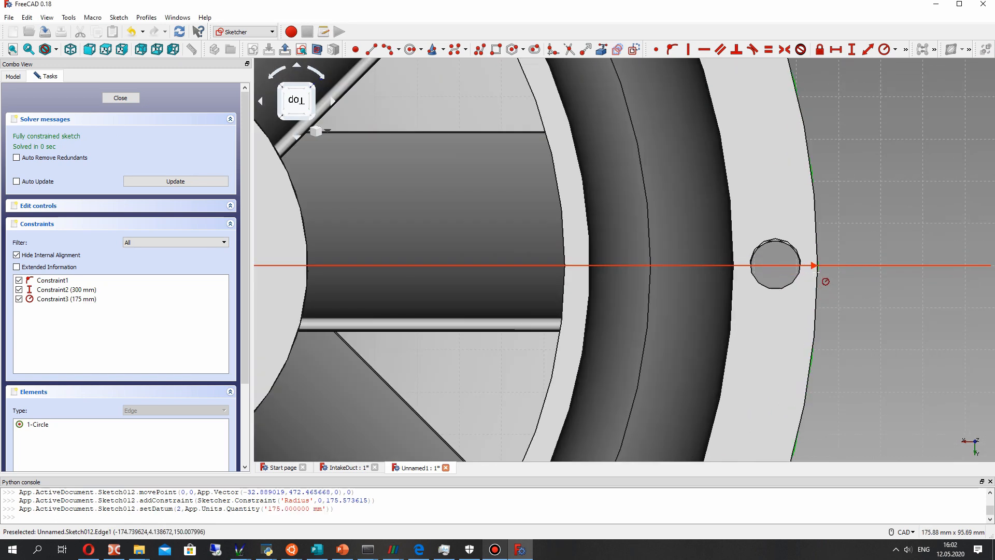
scroll(691, 269, "down", 3)
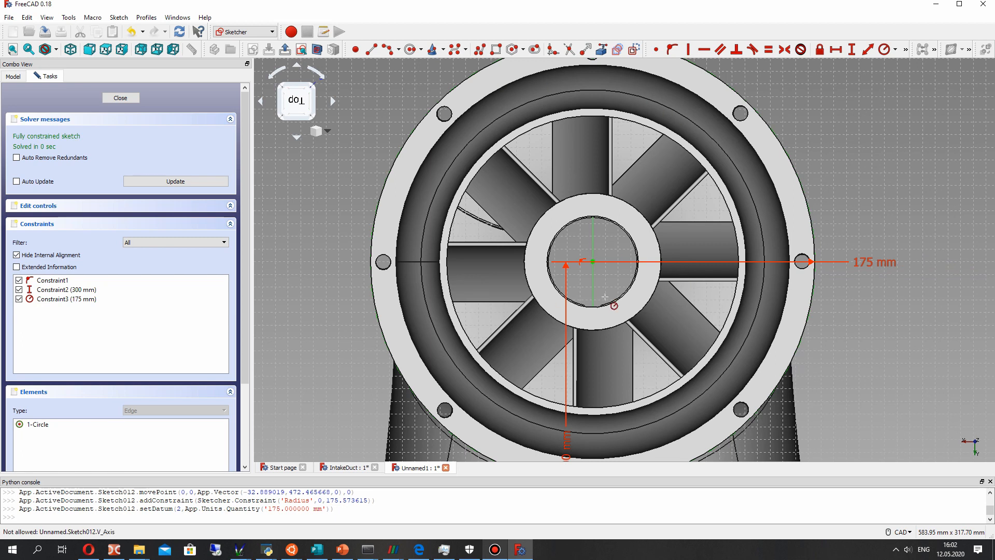
- Draw a second, concentric circle with a radius of about 154 mm inside the flange circle and close the sketch
scroll(605, 297, "down", 3)
scroll(543, 299, "up", 3)
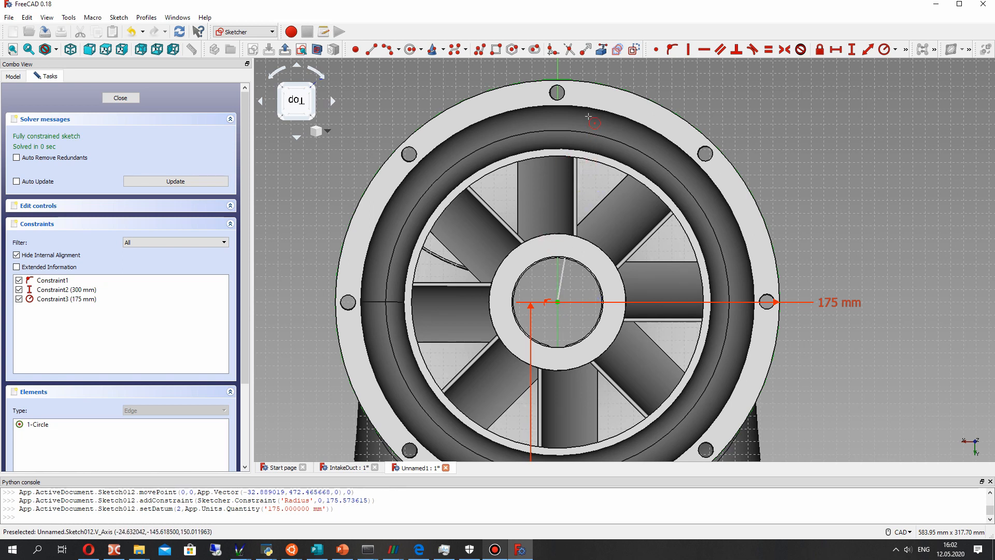
left_click(569, 108)
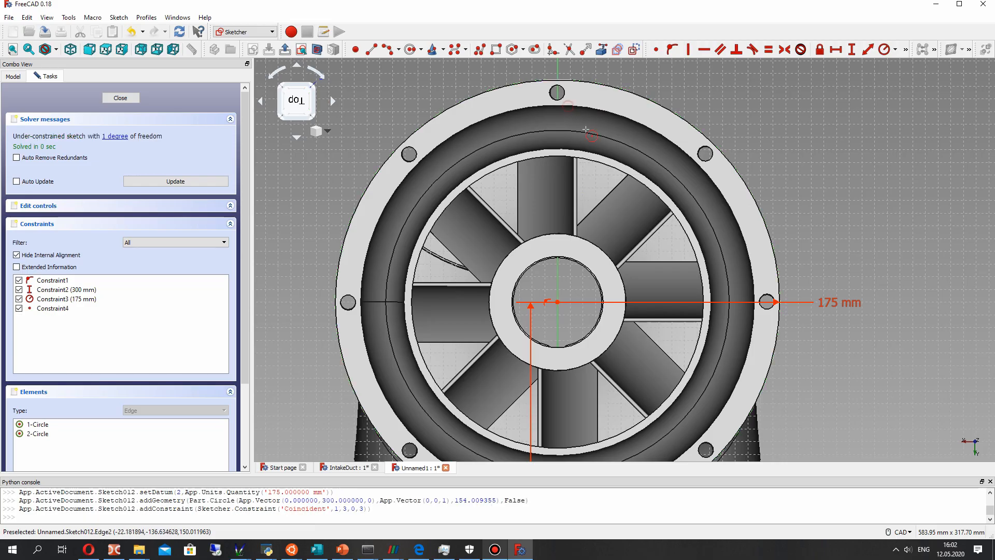
middle_click_drag(781, 136, 473, 167)
scroll(473, 167, "down", 6)
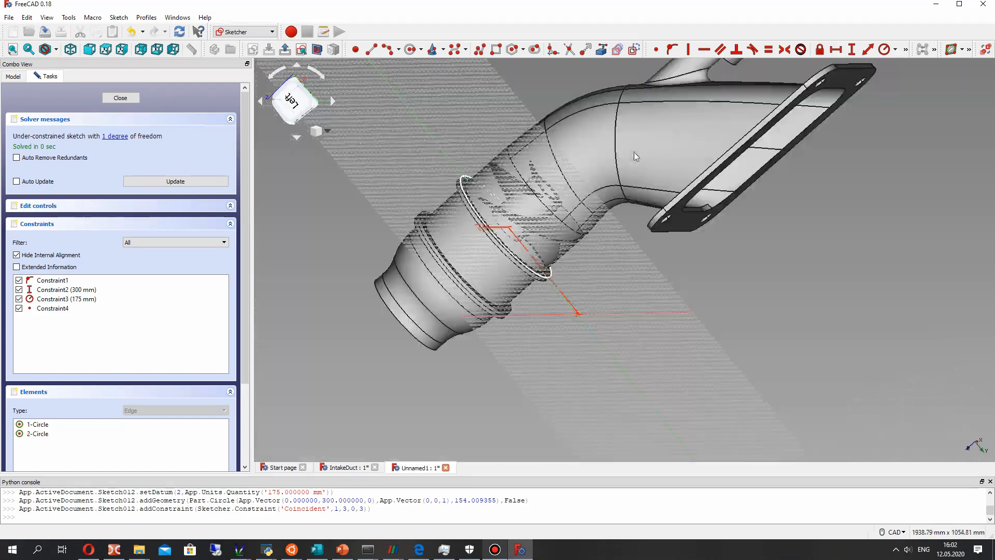
key("Escape")
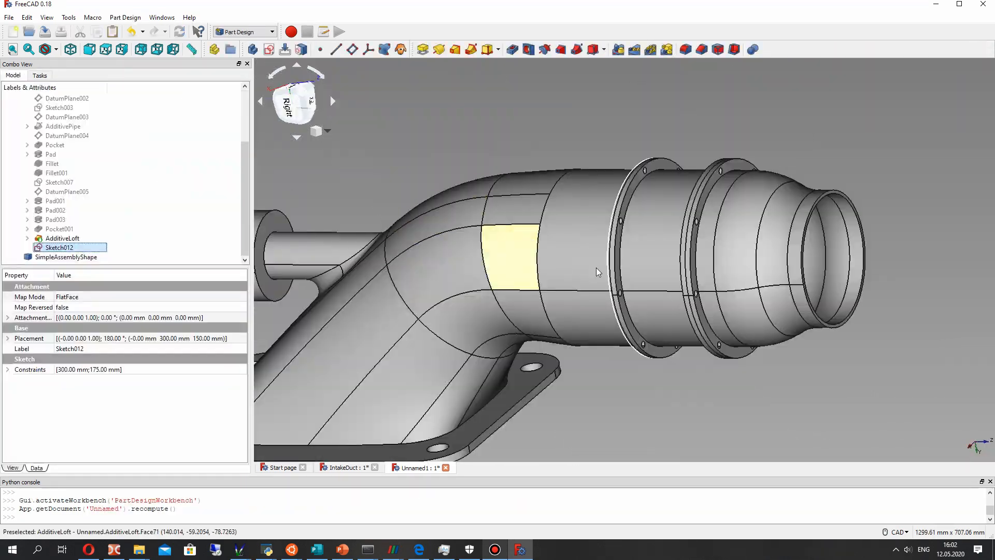
- Hide the AdditiveLoft body and the SimpleAssemblyShape reference so that only Sketch012's two concentric circles are shown
left_click(61, 238)
key("space")
left_click(60, 257)
key("space")
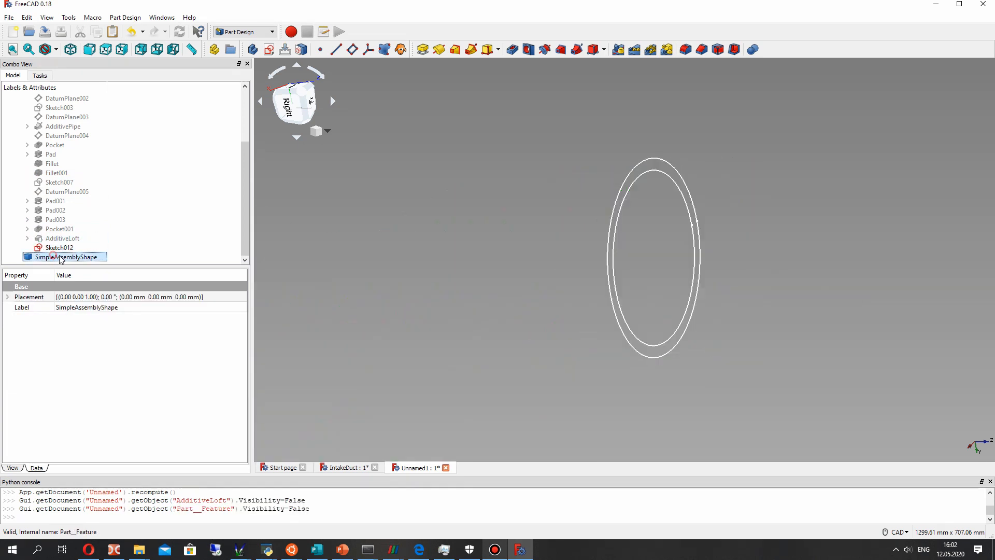
left_click(59, 247)
right_click(59, 242)
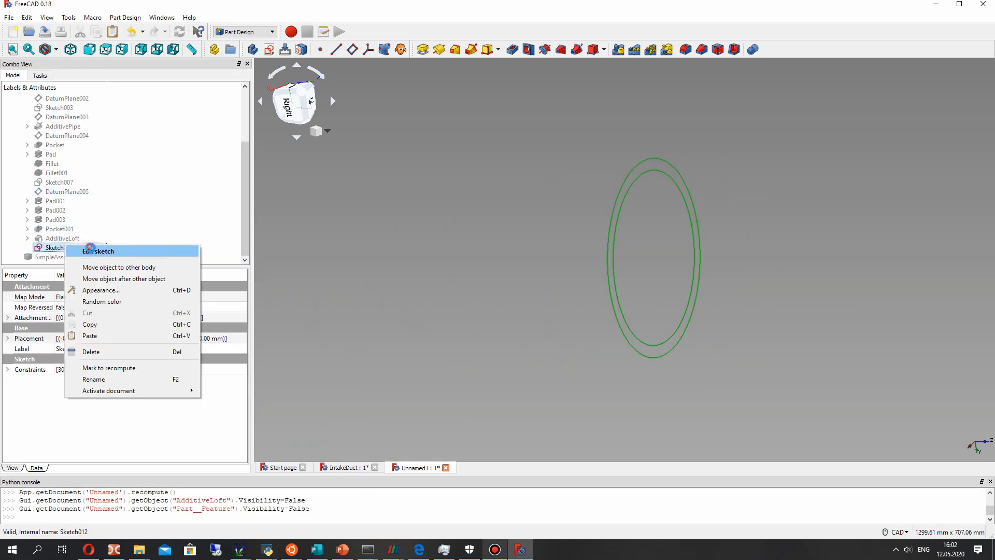
left_click(104, 246)
scroll(641, 213, "up", 2)
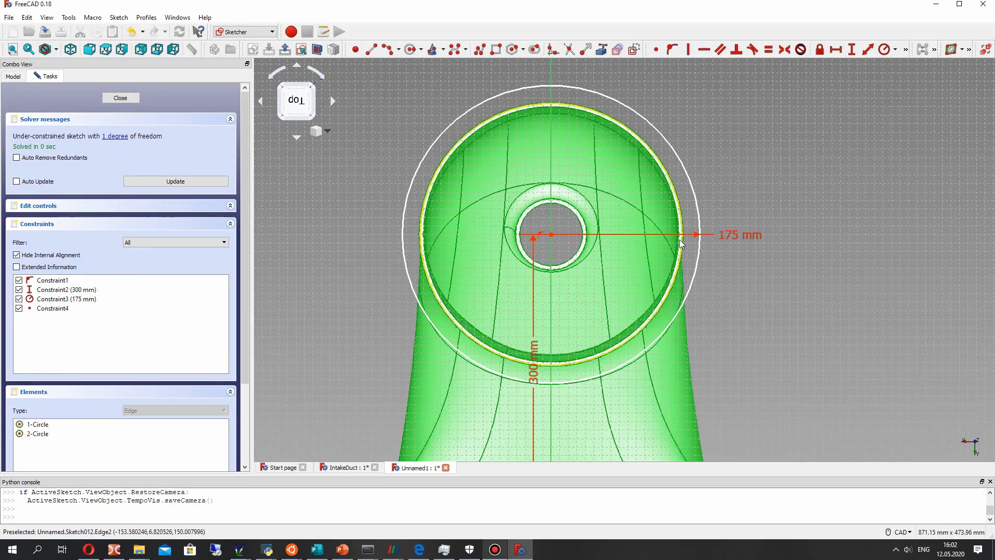
key("Escape")
- Open Sketch012 for editing and shrink the inner circle to a radius of about 149 mm
right_click(73, 246)
left_click(103, 253)
scroll(622, 283, "up", 3)
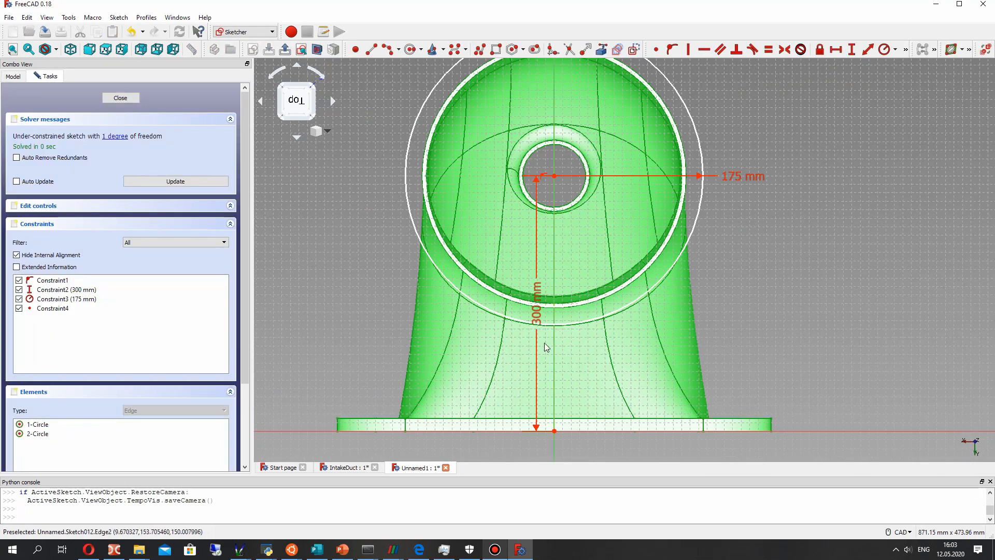
left_click_drag(685, 170, 682, 173)
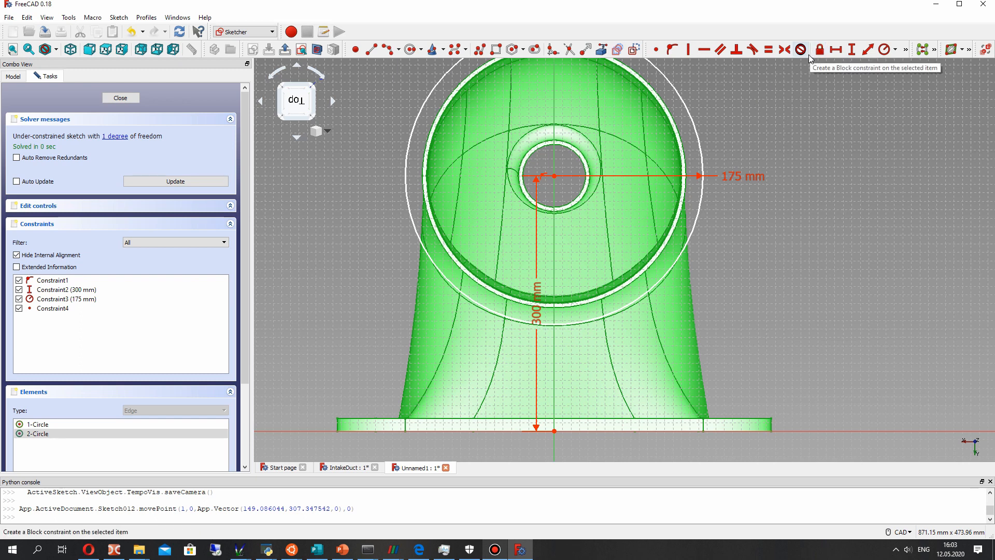
middle_click_drag(654, 146, 675, 194)
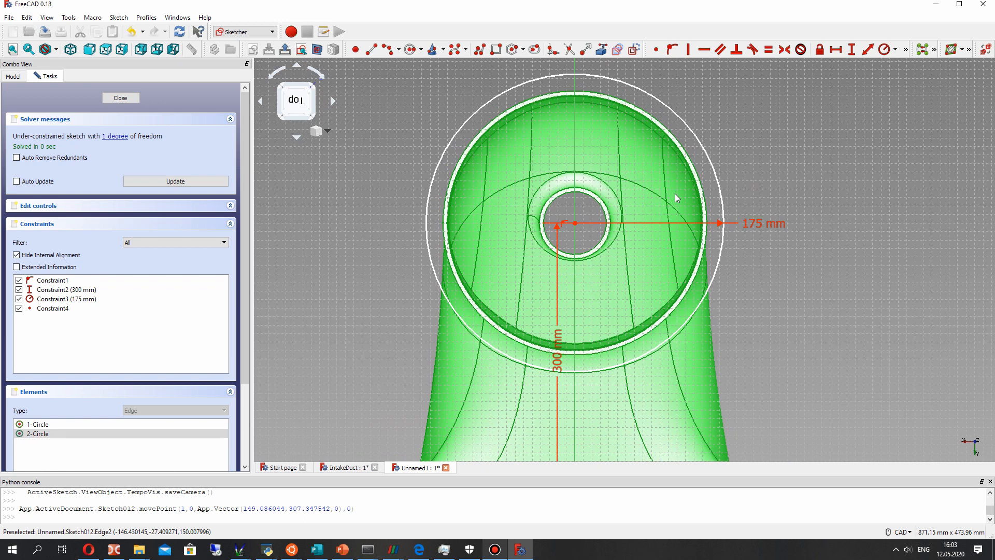
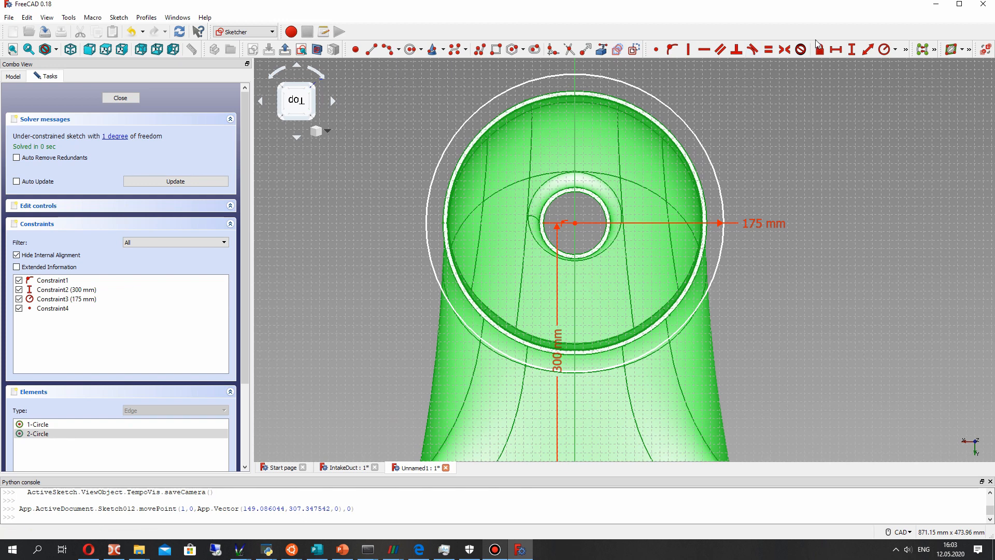
- Constrain the inner circle's radius to 150 mm and close Sketch012
left_click(883, 49)
type("150")
key("Return")
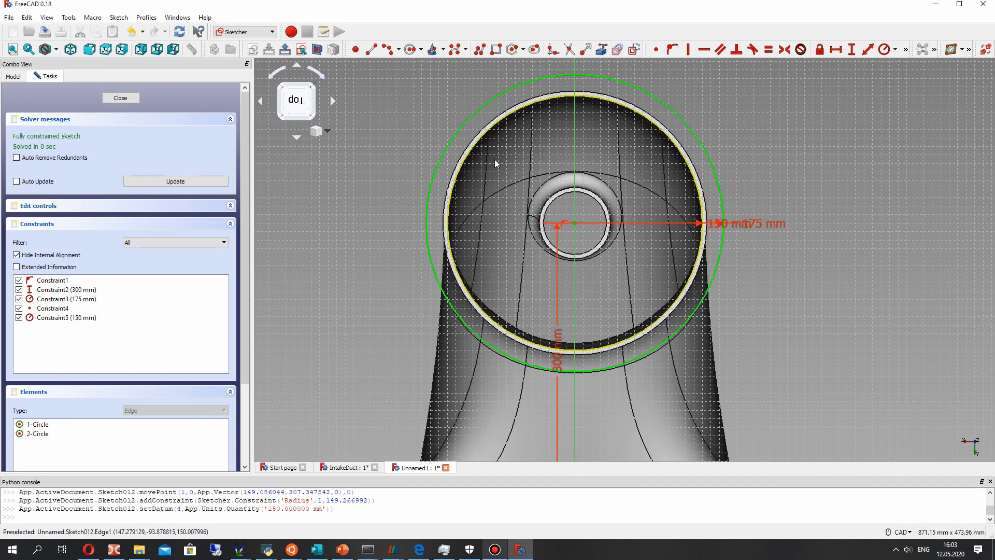
key("Escape")
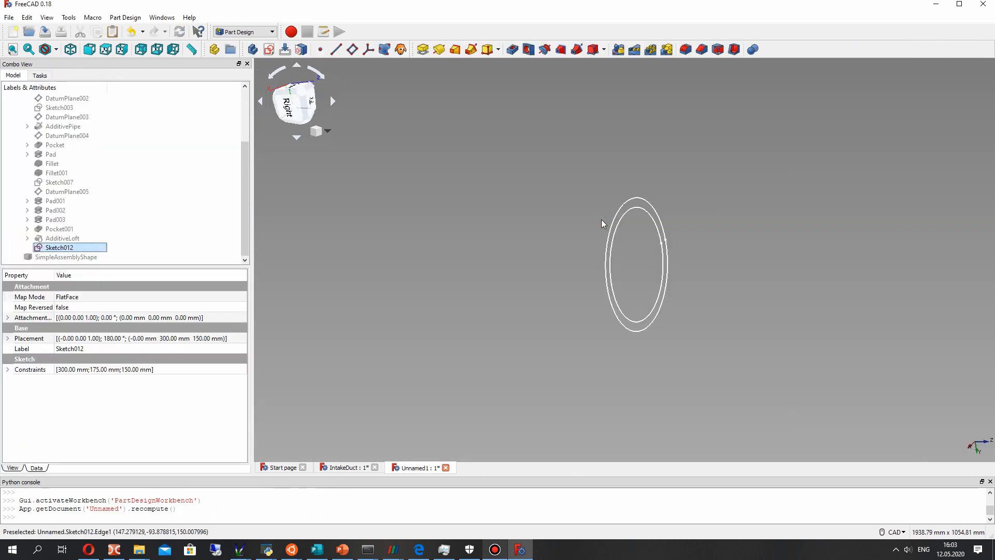
- Show the AdditiveLoft body again together with the two concentric circles at the duct's outlet
left_click(56, 239)
key("space")
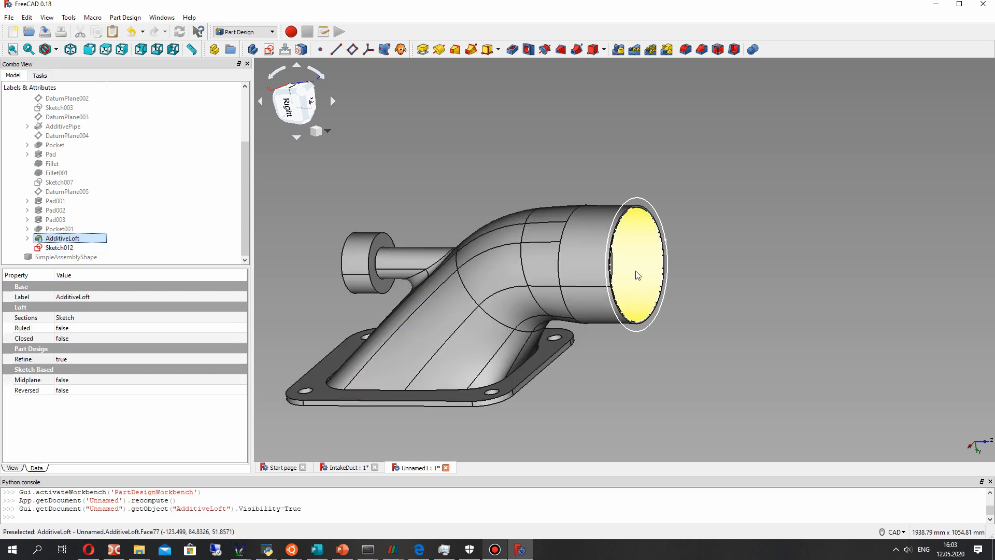
middle_click_drag(638, 275, 604, 282)
scroll(604, 282, "up", 2)
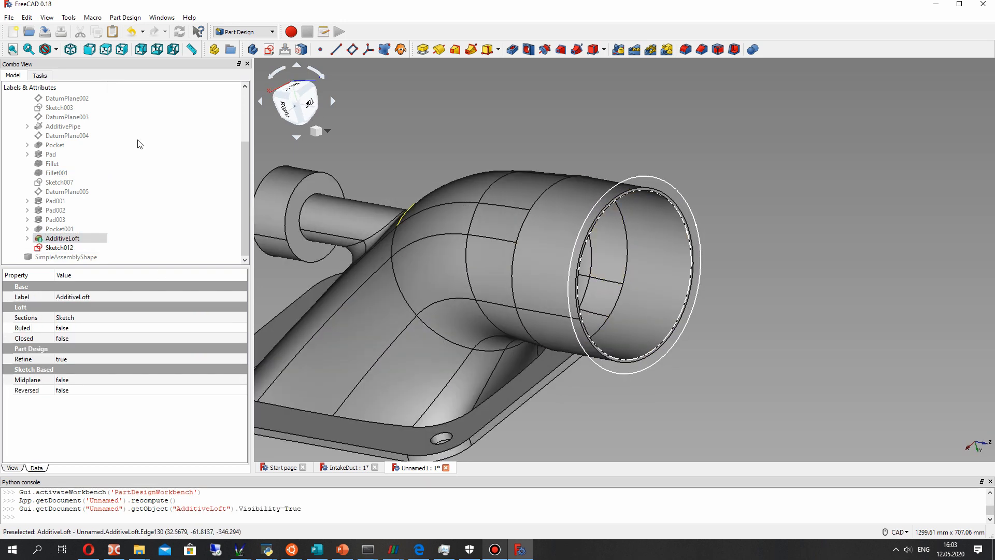
- Pad Sketch012 by 10 mm in the reversed direction to form the round outlet flange
left_click(58, 247)
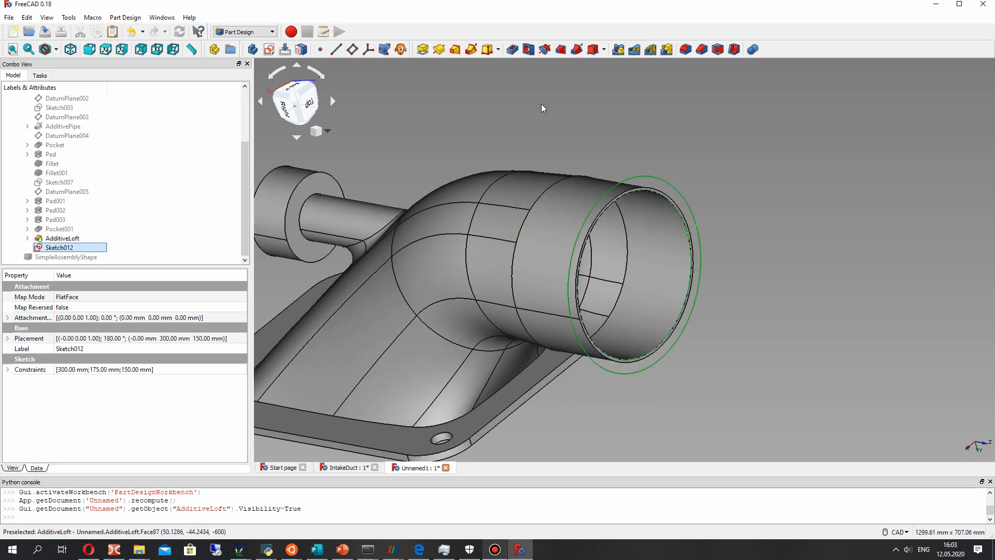
mouse_move(541, 118)
middle_mouse_down()
mouse_move(673, 250)
mouse_move(723, 251)
mouse_move(631, 239)
mouse_move(611, 223)
middle_mouse_up()
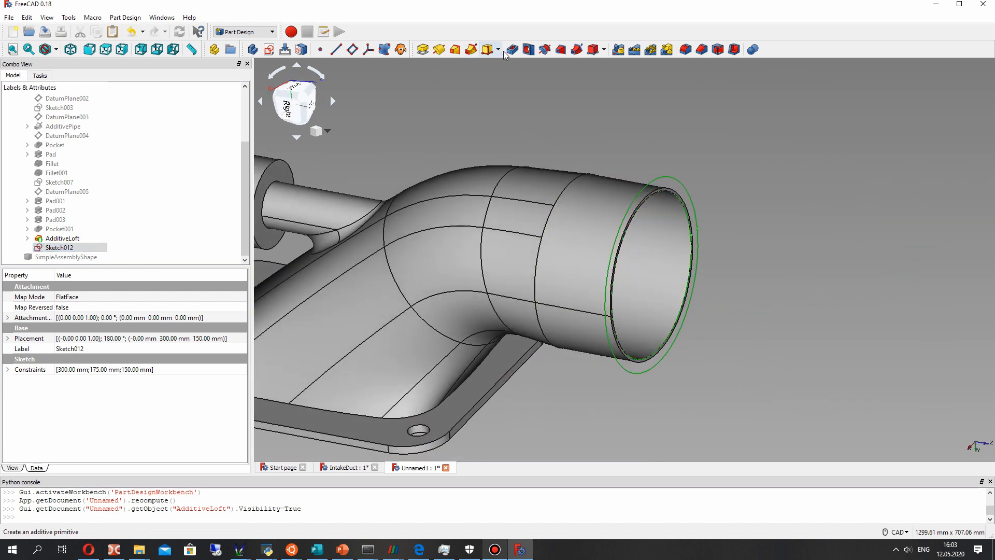
middle_click_drag(480, 241, 611, 240)
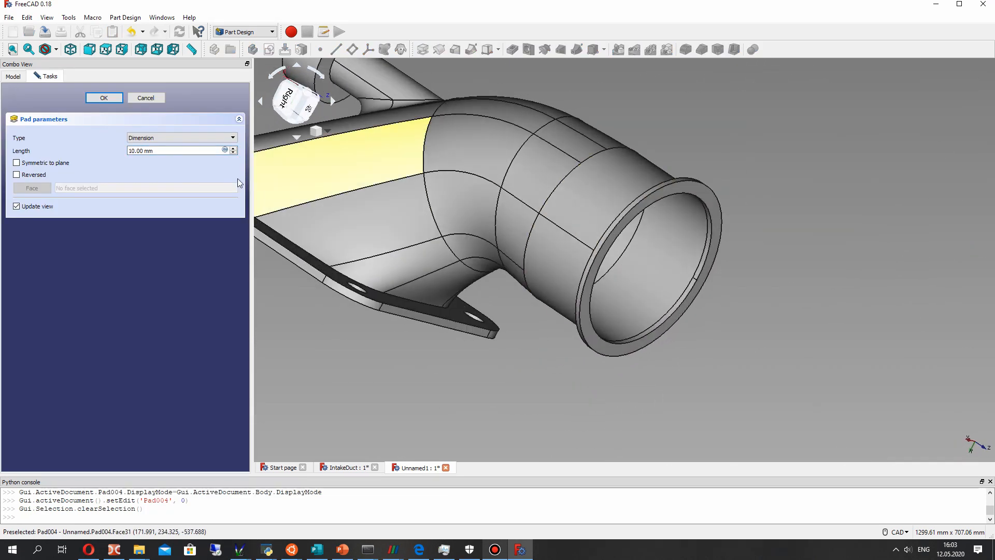
left_click(31, 178)
middle_click_drag(662, 289, 372, 237)
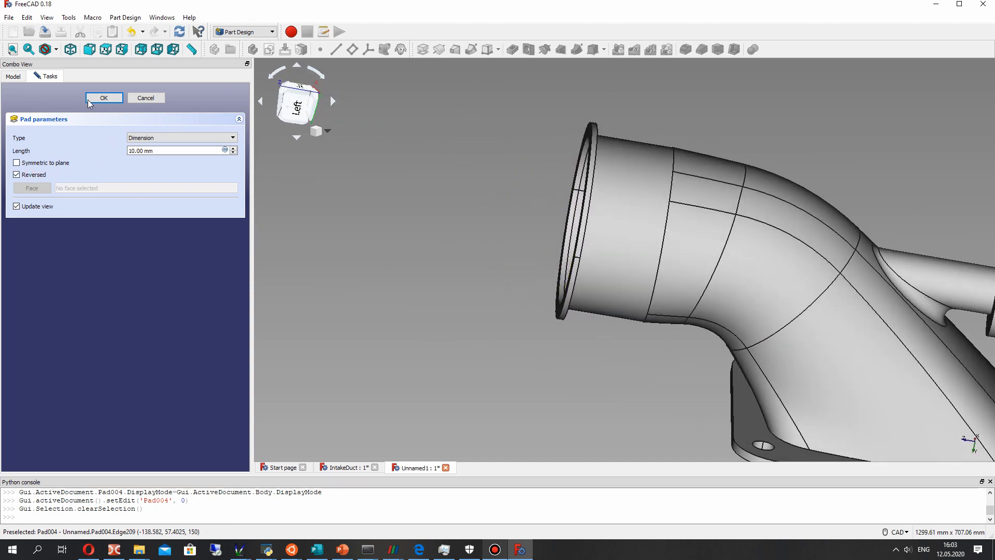
key("Return")
- Set the outlet flange pad's Refine property to true
left_click(55, 247)
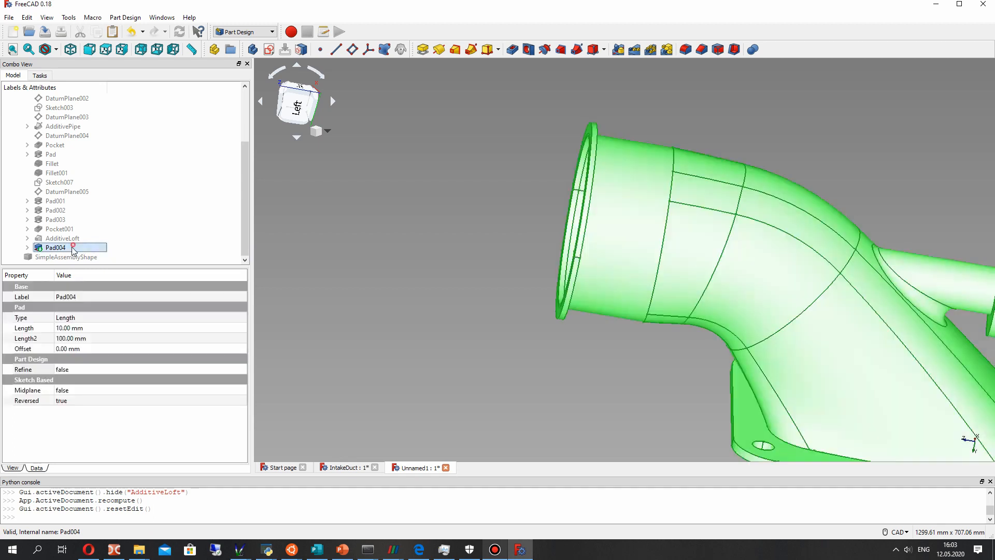
left_click(68, 370)
left_click(68, 370)
left_click(67, 386)
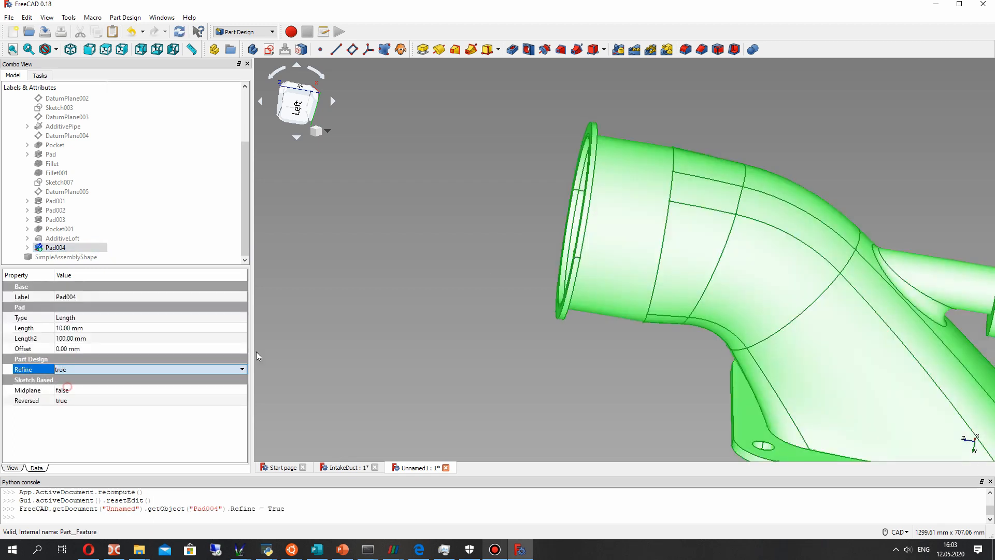
left_click(486, 273)
middle_click_drag(485, 274, 554, 274)
middle_click_drag(435, 283, 539, 285)
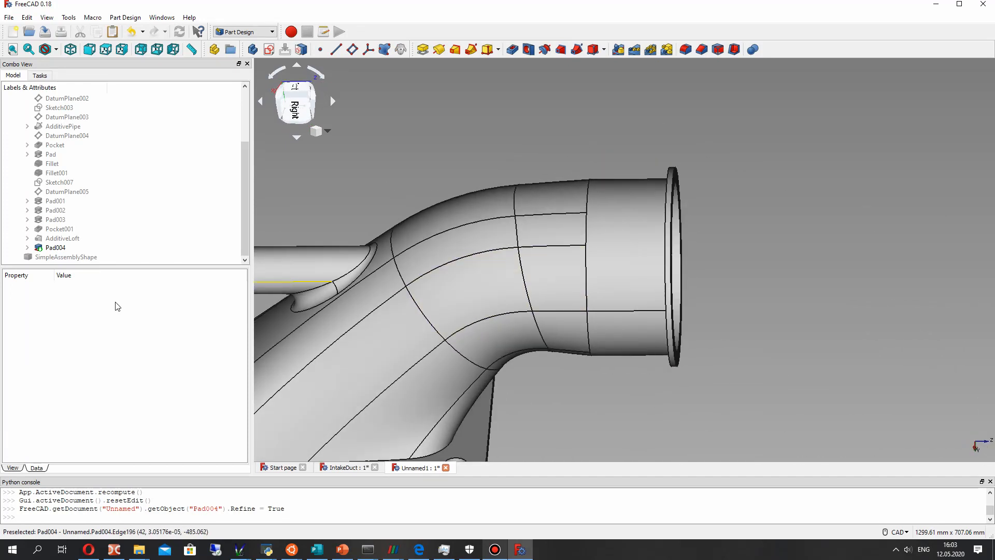
- Show SimpleAssemblyShape, compare the new outlet flange with the pump's flange, and hide the reference again
left_click(66, 257)
key("space")
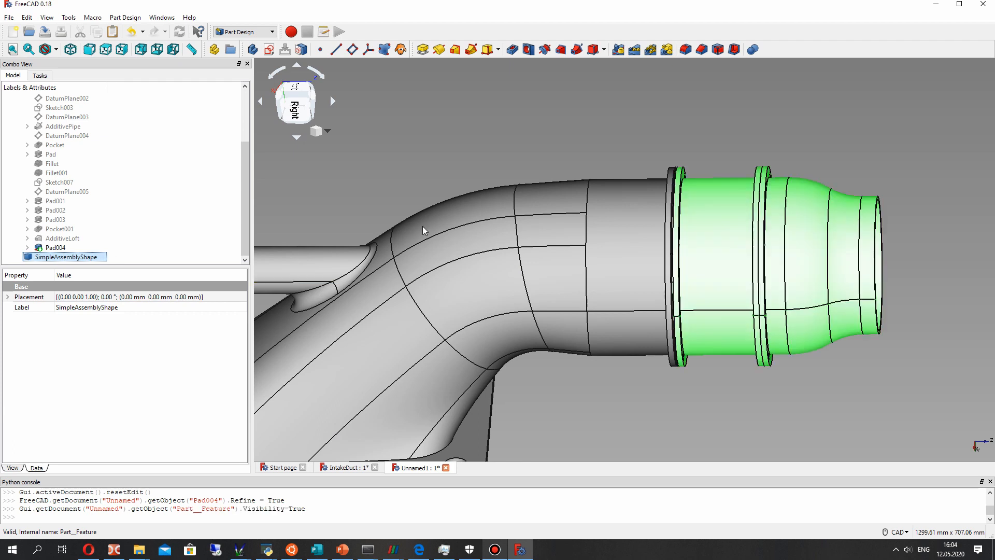
scroll(639, 176, "up", 5)
scroll(747, 259, "down", 5)
mouse_move(747, 259)
middle_mouse_down()
mouse_move(584, 294)
mouse_move(508, 335)
mouse_move(671, 267)
mouse_move(731, 269)
middle_mouse_up()
middle_click_drag(583, 314, 622, 259)
key("space")
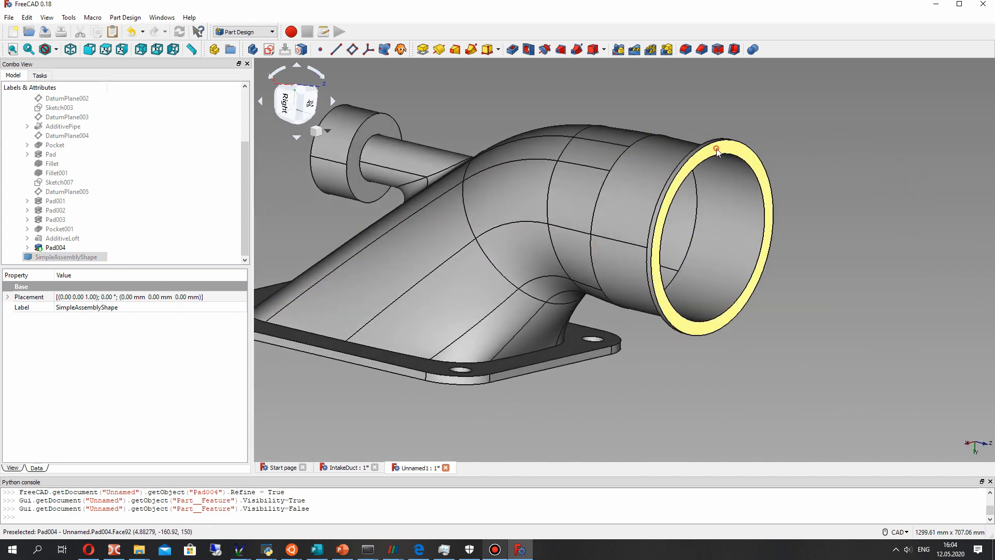
- Start a sketch on the outlet flange's end face and draw a 6 mm radius circle near the ring's highest point
left_click(717, 151)
left_click(269, 49)
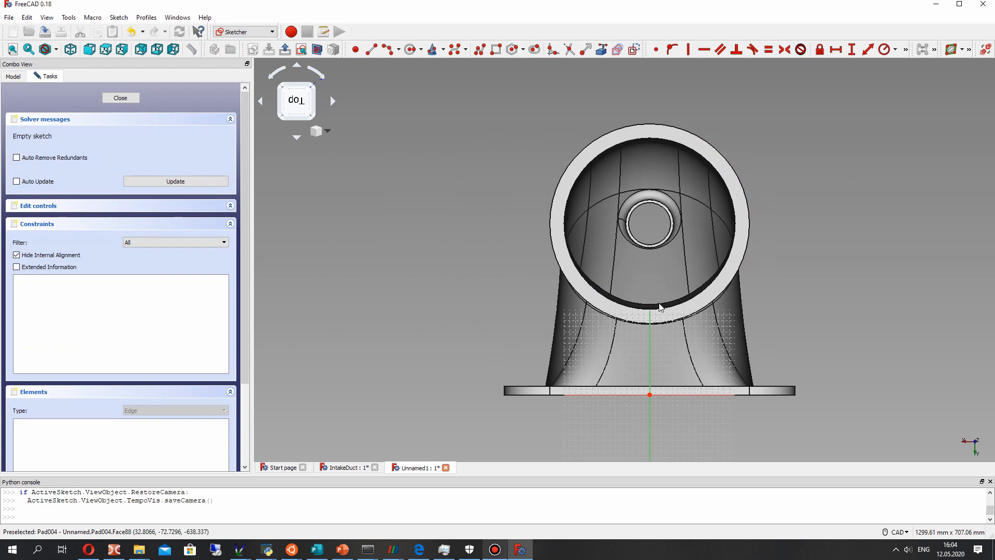
left_click(654, 133)
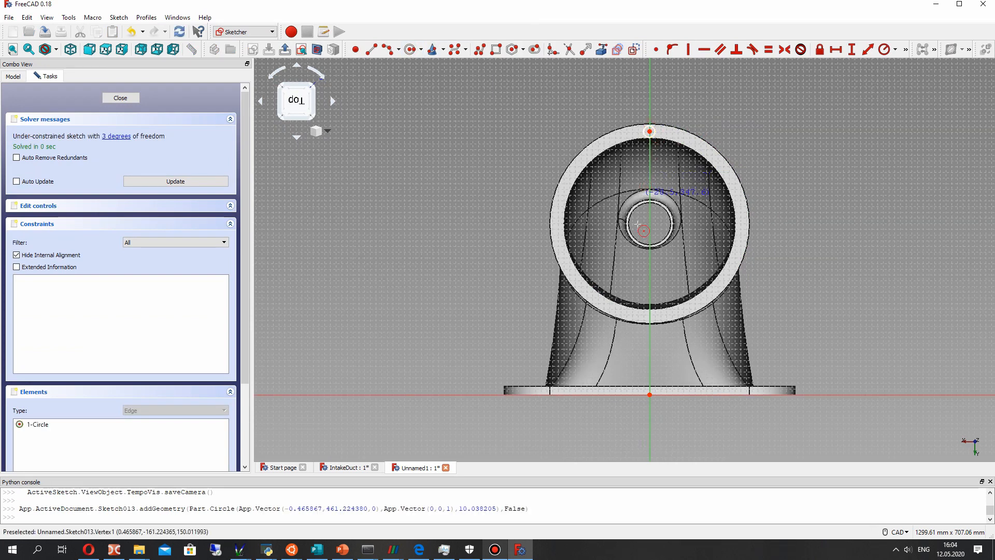
left_click(651, 132)
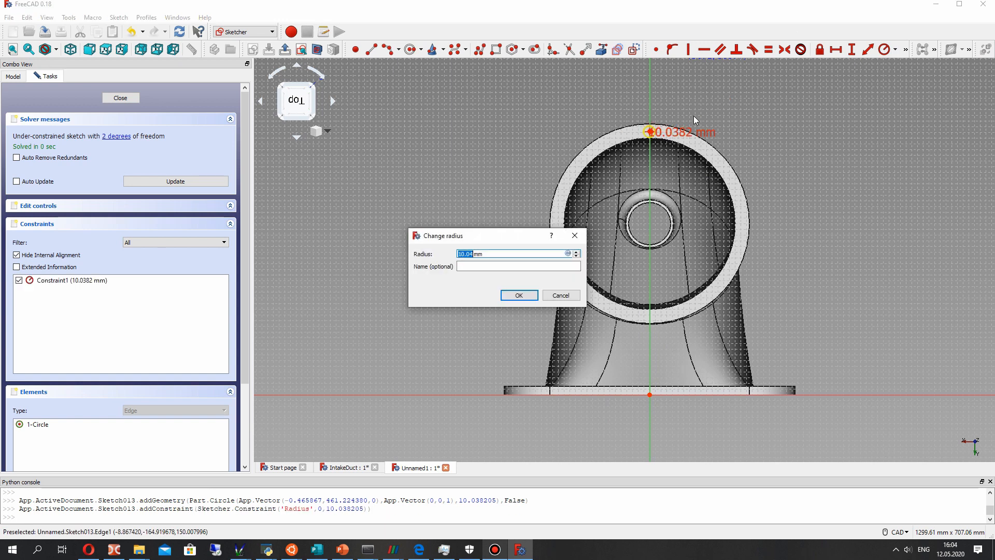
type("6")
key("Return")
scroll(678, 143, "up", 2)
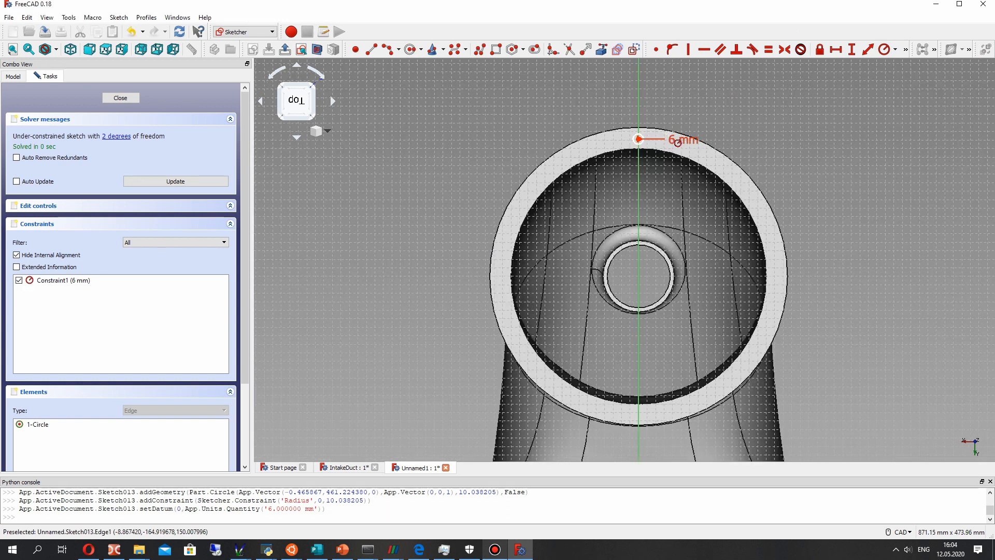
- Change the bolt-hole circle's radius to 8 mm and close the sketch
double_click(676, 141)
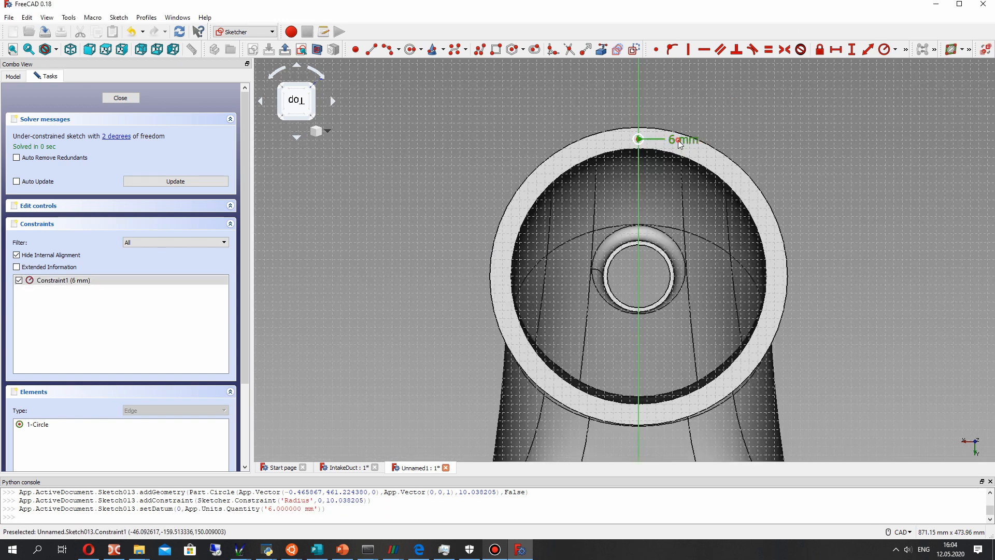
type("8")
key("Return")
scroll(666, 143, "up", 2)
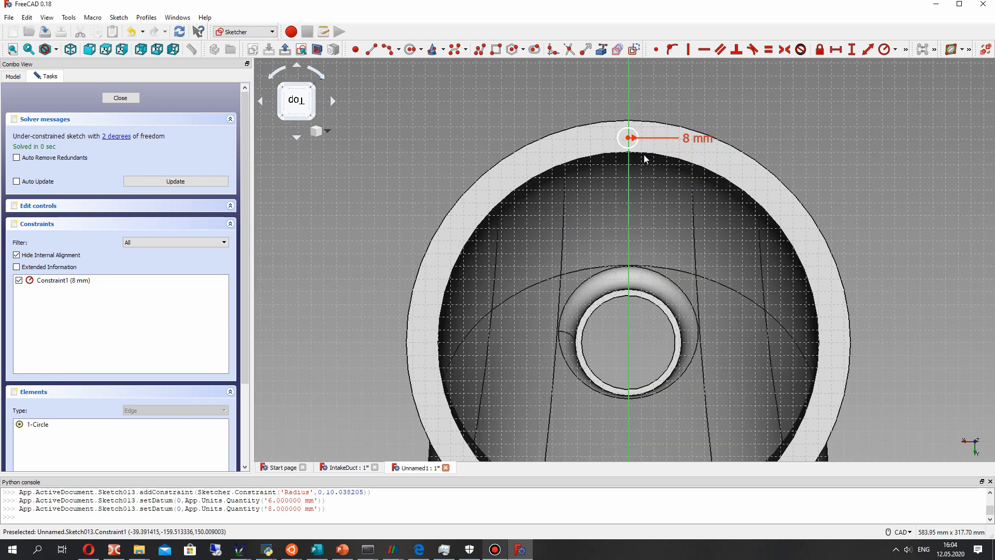
scroll(644, 155, "down", 2)
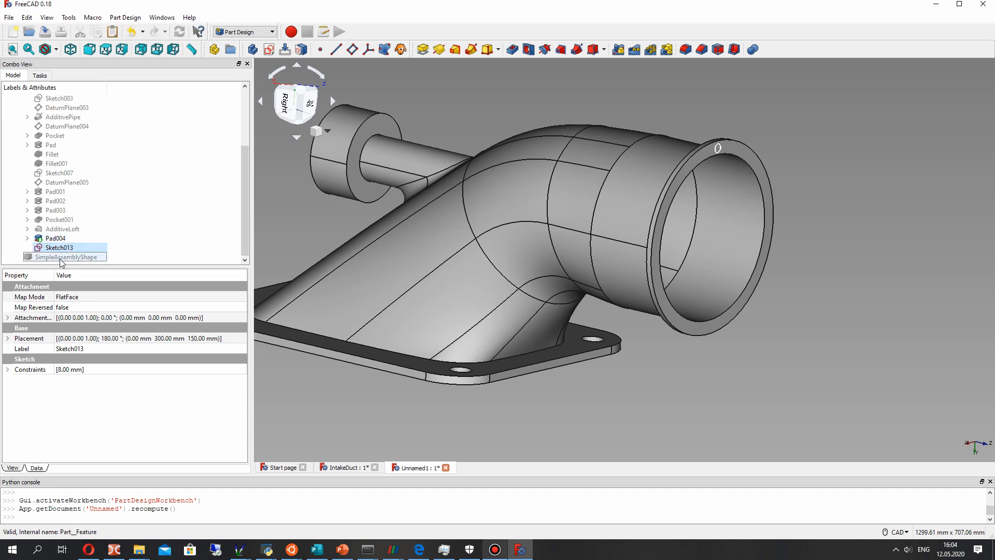
- Show SimpleAssemblyShape, examine the bolt holes in the pump's flange, and hide the reference again
left_click(63, 259)
key("space")
scroll(739, 162, "up", 2)
mouse_move(741, 166)
middle_mouse_down()
mouse_move(696, 187)
mouse_move(723, 255)
mouse_move(724, 242)
mouse_move(679, 189)
middle_mouse_up()
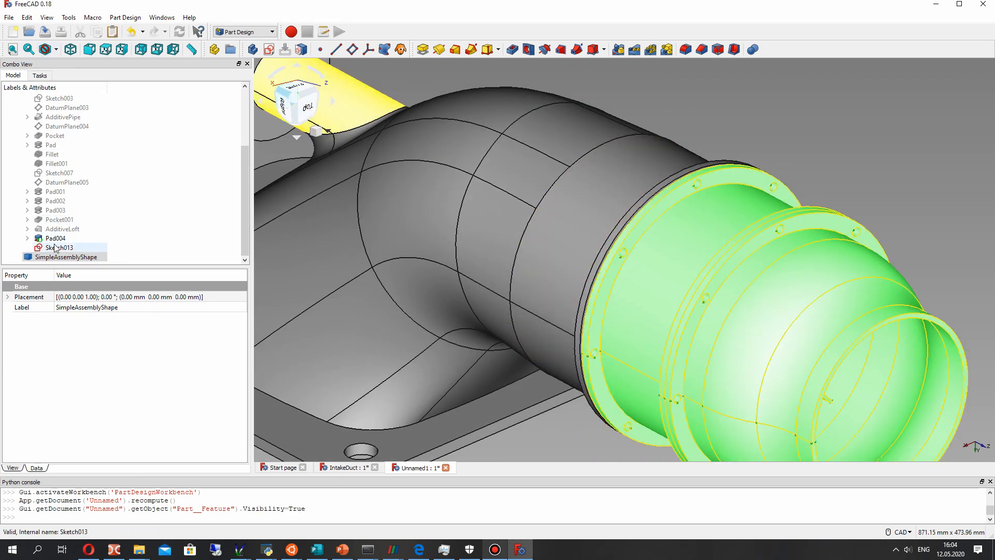
right_click(48, 257)
left_click(49, 257)
key("space")
- Reopen Sketch013 and constrain the bolt-hole circle's centre onto the vertical axis
right_click(46, 249)
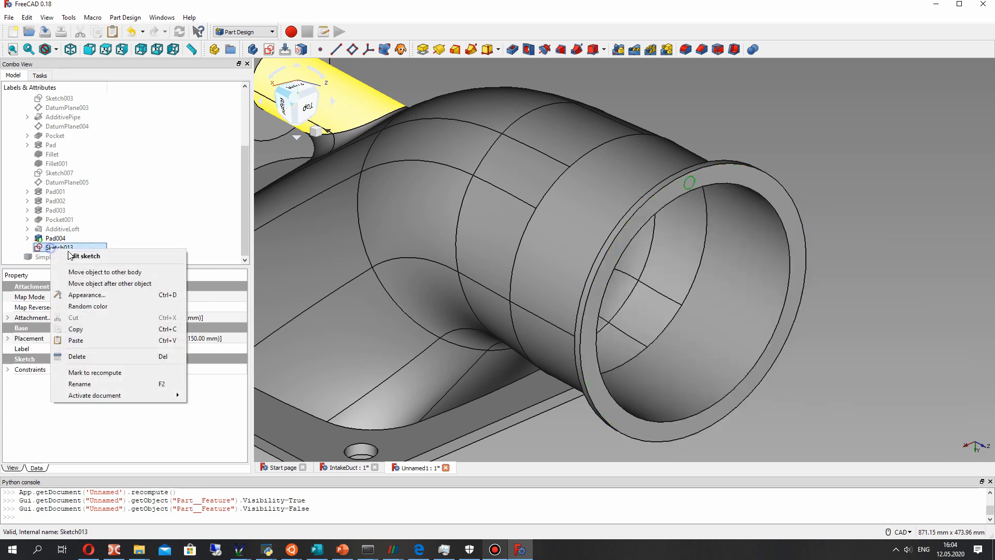
left_click(75, 255)
scroll(617, 133, "up", 2)
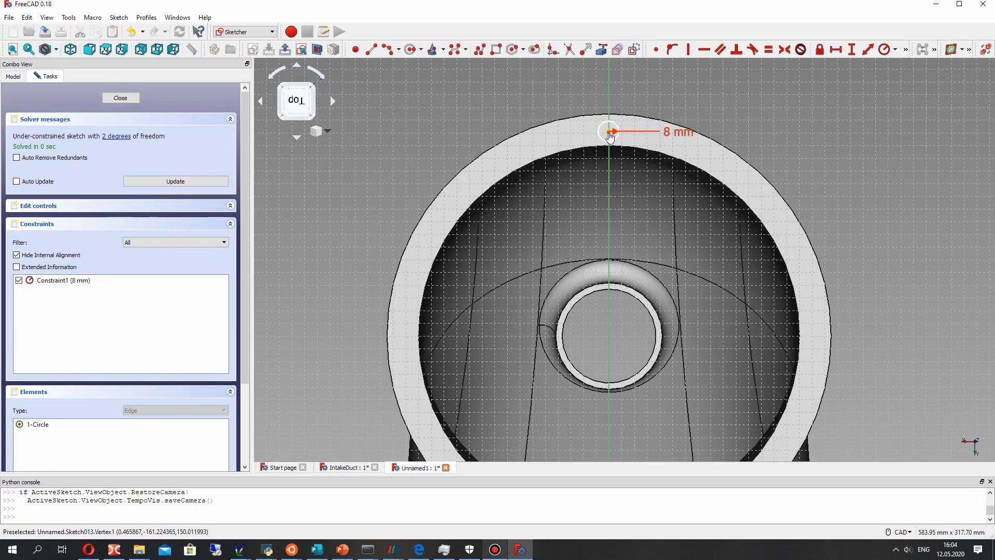
left_click_drag(618, 130, 619, 130)
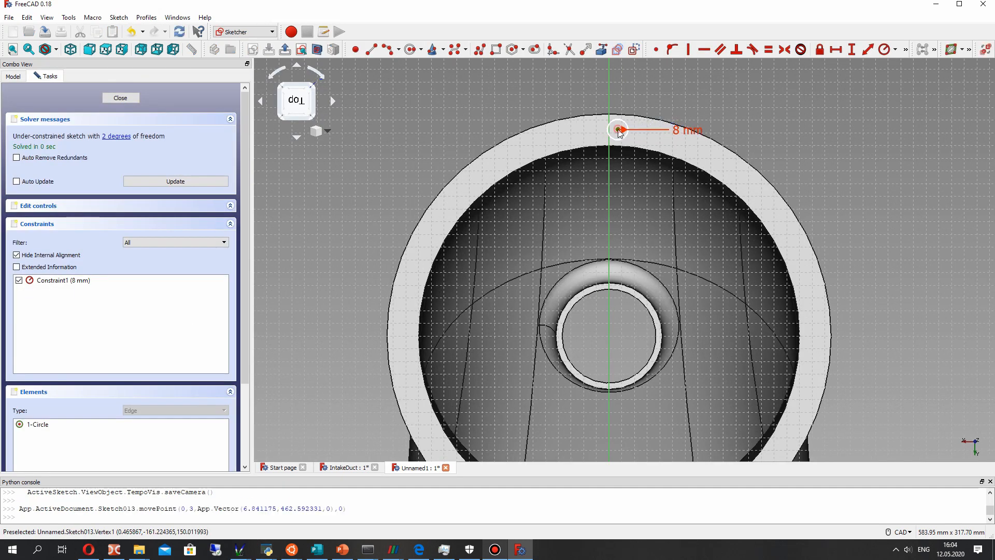
left_click(611, 167)
left_click(672, 49)
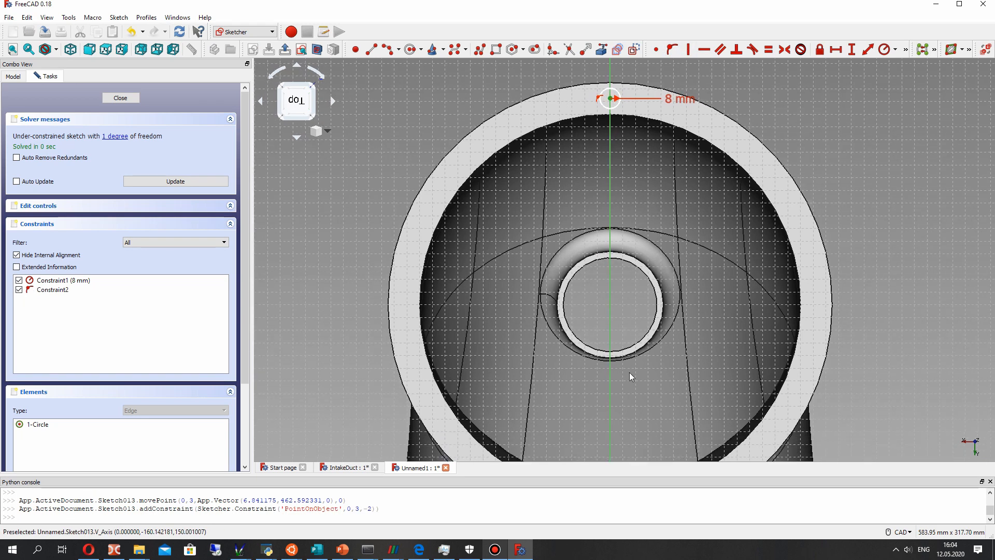
- Constrain the vertical distance from the sketch origin to the bolt-hole circle's centre to 462 mm
scroll(640, 322, "down", 3)
middle_click_drag(641, 296, 641, 285)
middle_click_drag(648, 366, 653, 285)
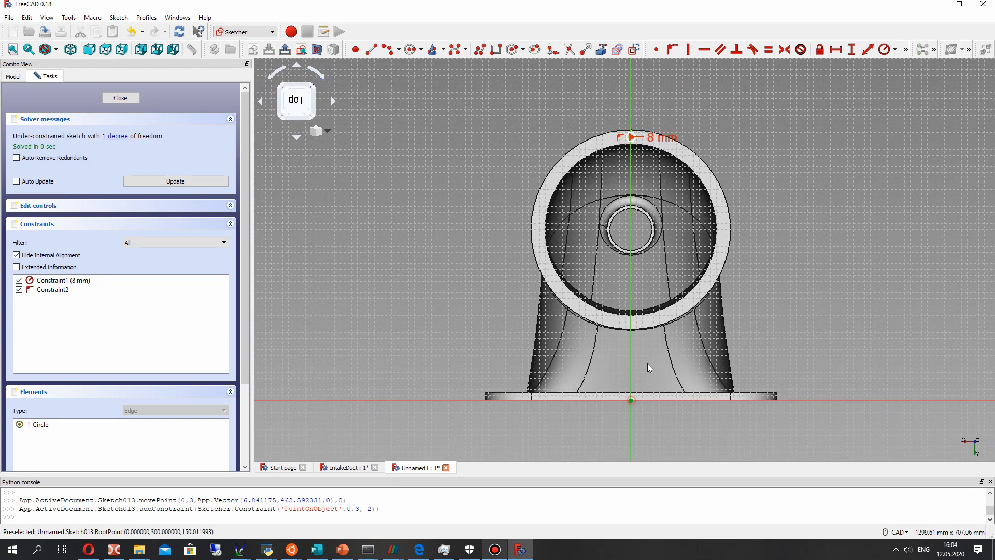
left_click(850, 49)
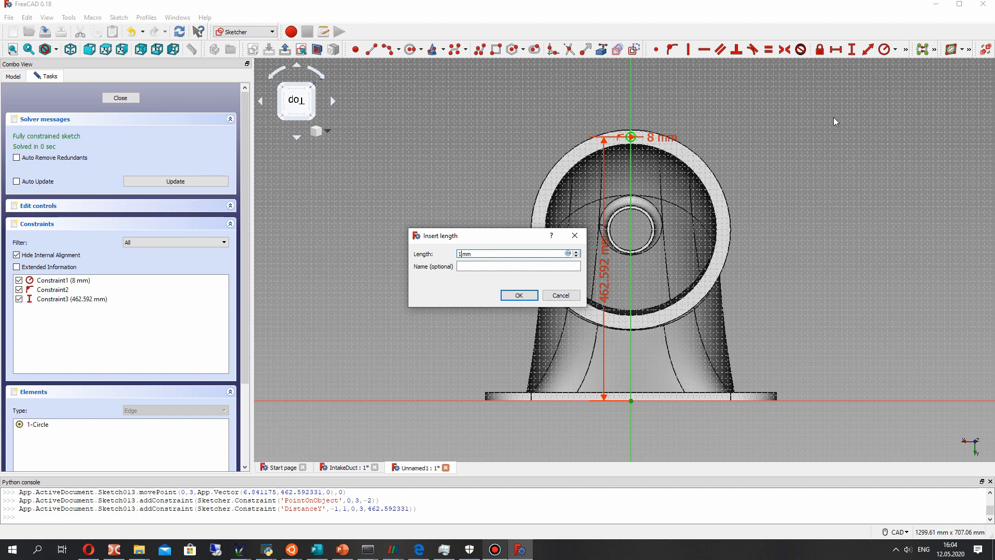
type("462")
key("Return")
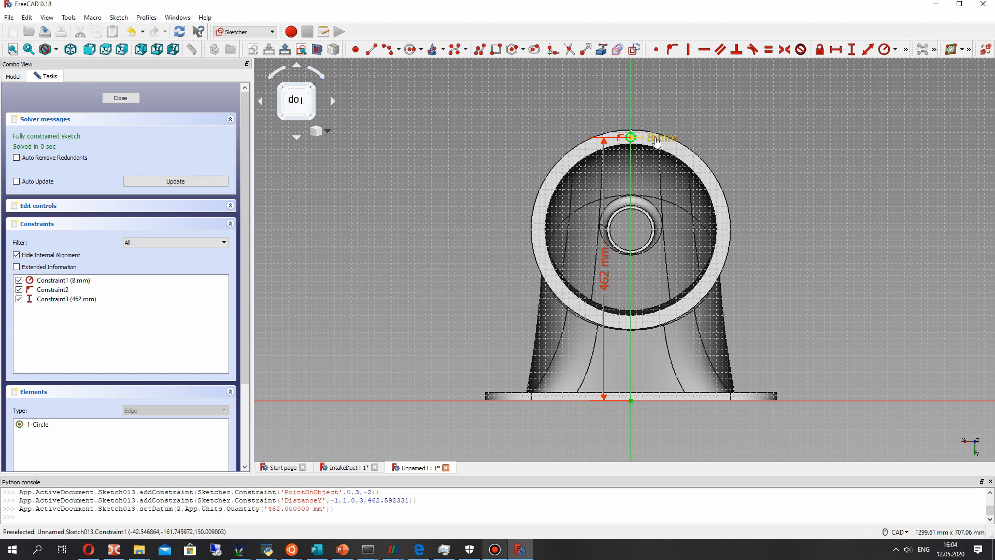
- Set the bolt-hole circle's radius to 6 mm and close the sketch
double_click(656, 139)
type("6")
key("Return")
scroll(656, 137, "up", 4)
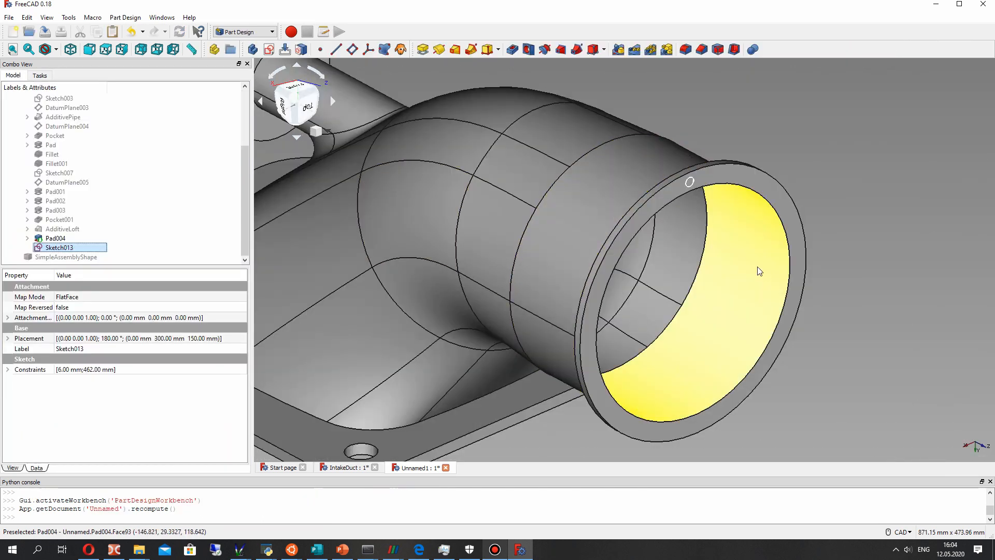
mouse_move(759, 271)
middle_mouse_down()
mouse_move(756, 234)
mouse_move(753, 256)
middle_mouse_up()
- Reopen Sketch013, set the circle centre's vertical distance from the origin to 463 mm and close the sketch
right_click(67, 248)
left_click(96, 251)
double_click(586, 333)
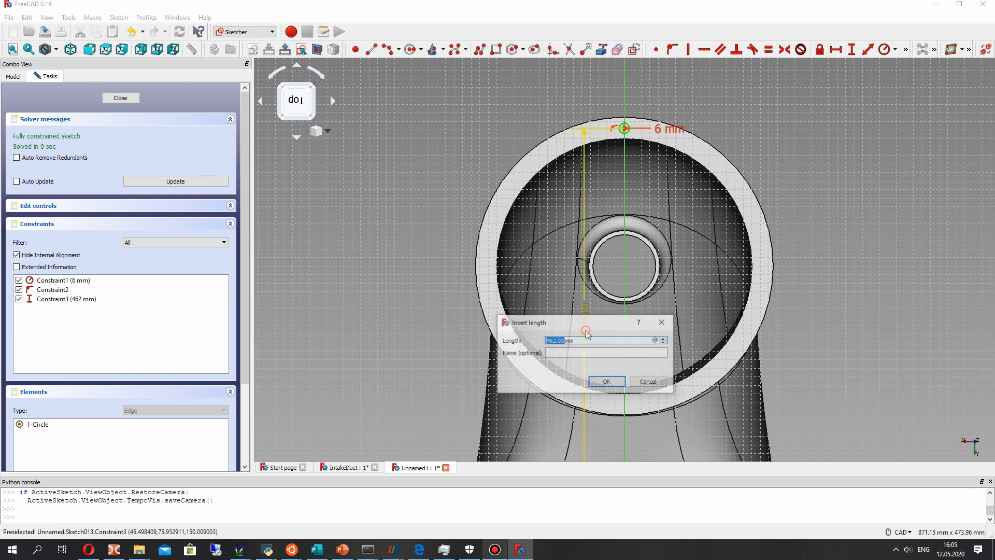
key("Return")
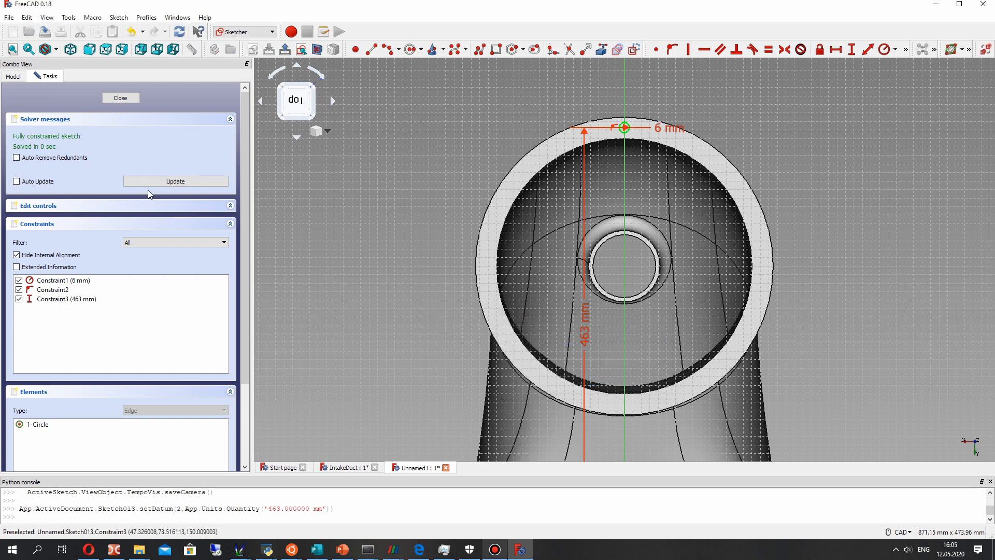
left_click(120, 98)
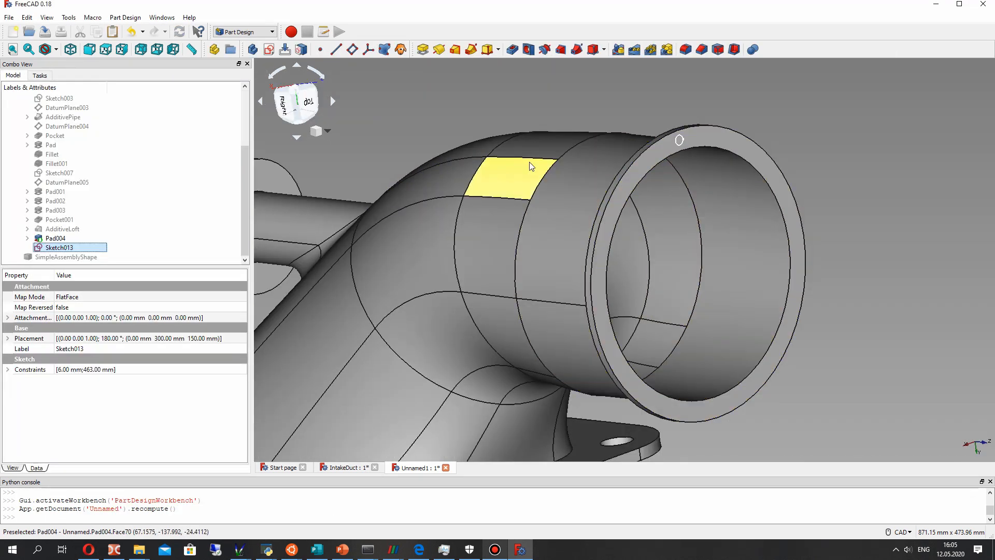
- Cut the small circle of Sketch013 through the outlet flange as a pocket
left_click(516, 53)
middle_click_drag(633, 179, 727, 194)
left_click(234, 152)
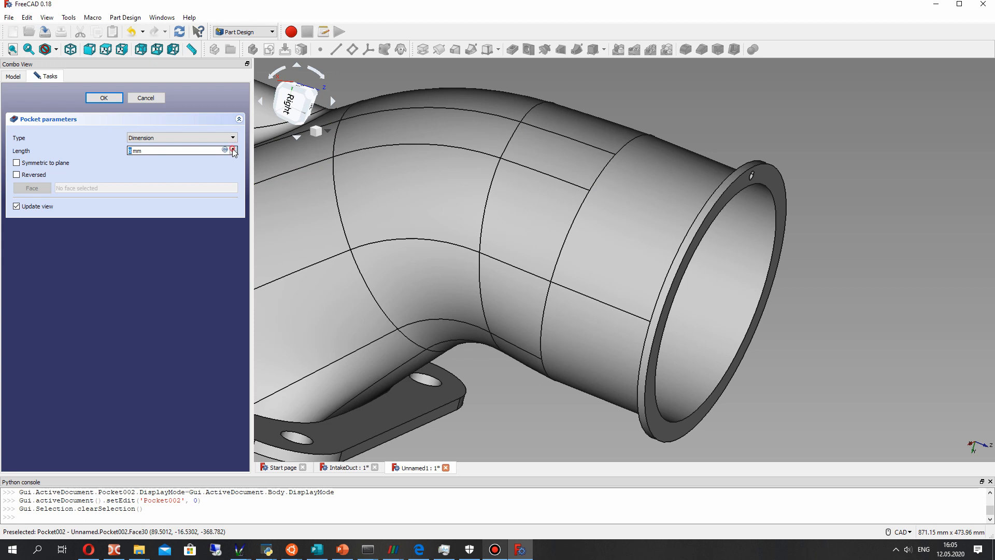
middle_click_drag(658, 217, 697, 220)
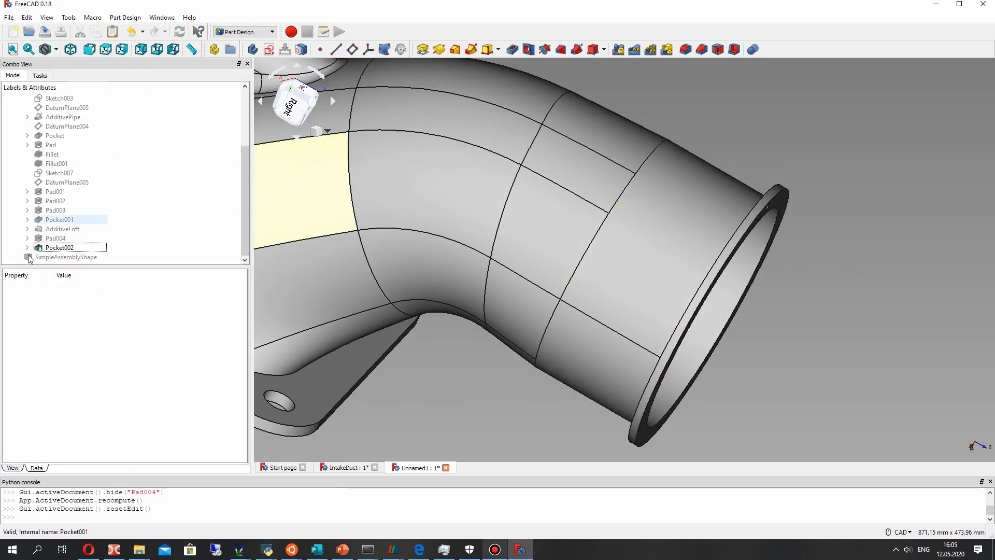
- Show SimpleAssemblyShape and examine how the new bolt hole lines up with the holes in the pump's flange
left_click(54, 257)
key("space")
middle_click_drag(607, 233, 845, 226)
scroll(842, 226, "up", 6)
middle_click_drag(709, 211, 465, 204)
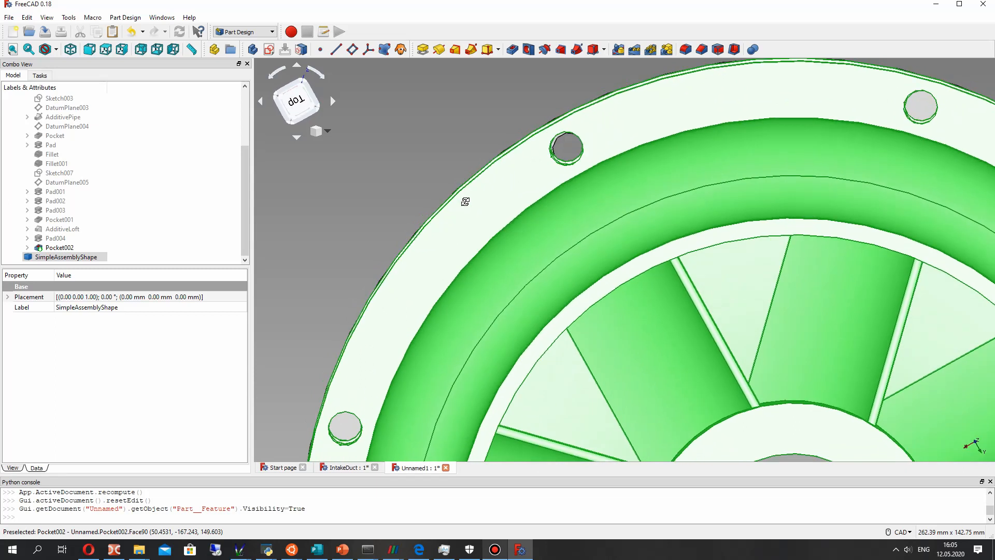
- Reopen Sketch013, the bolt-hole sketch under Pocket002, for editing
right_click(57, 248)
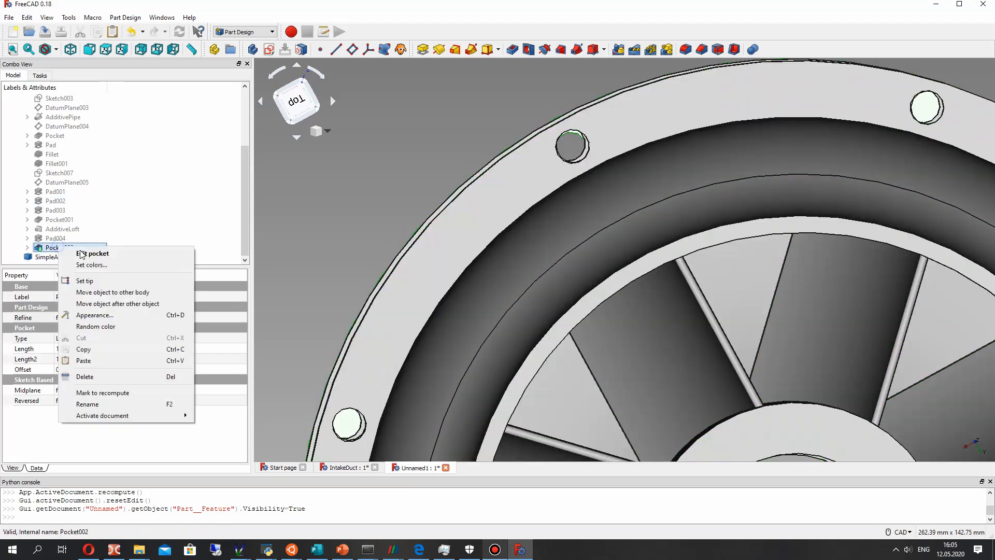
left_click(28, 249)
left_click(66, 257)
right_click(66, 257)
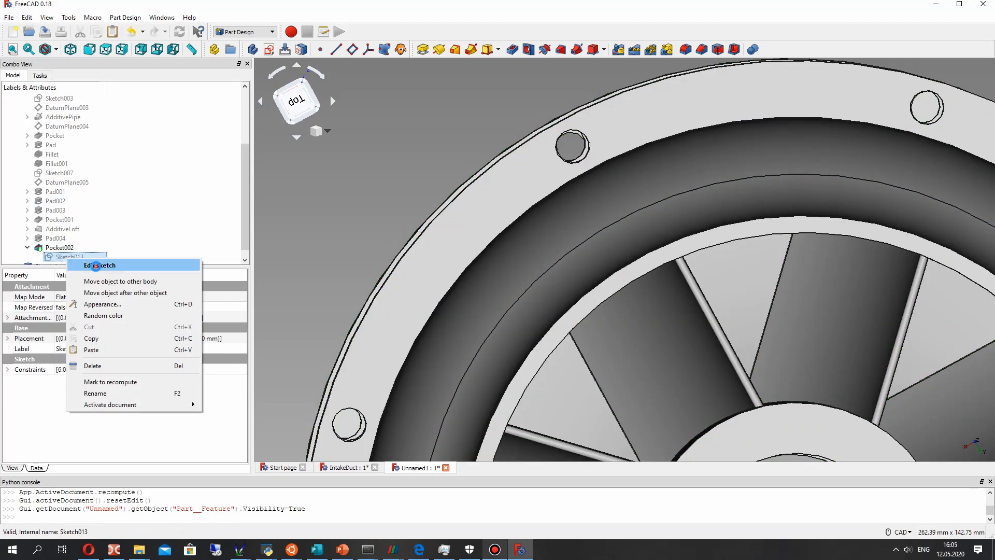
left_click(89, 267)
scroll(612, 150, "down", 2)
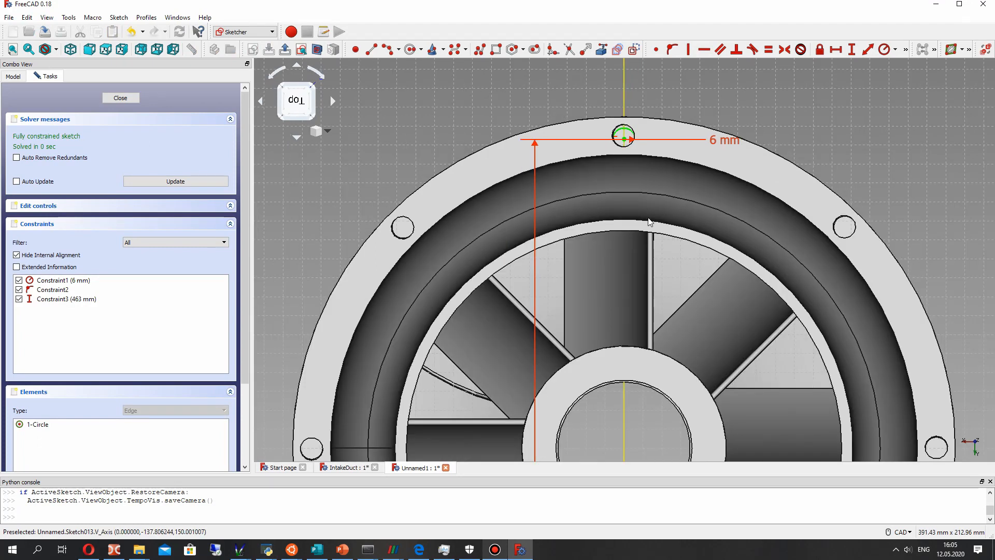
scroll(511, 274, "down", 4)
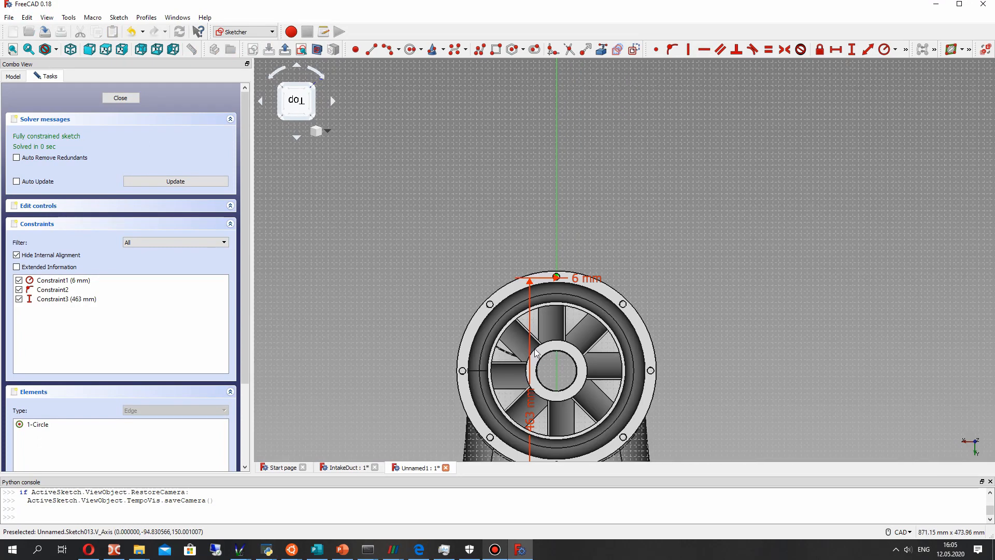
- Set the bolt-hole circle centre's vertical distance from the origin to 464 mm and compare it with the pump's hole
double_click(534, 419)
type("46")
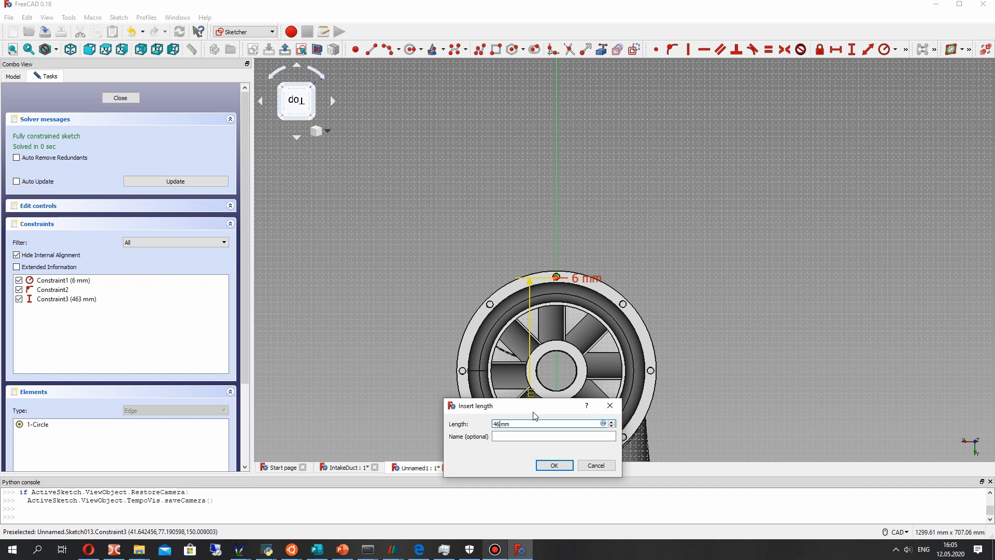
type("4")
key("Return")
scroll(556, 275, "up", 12)
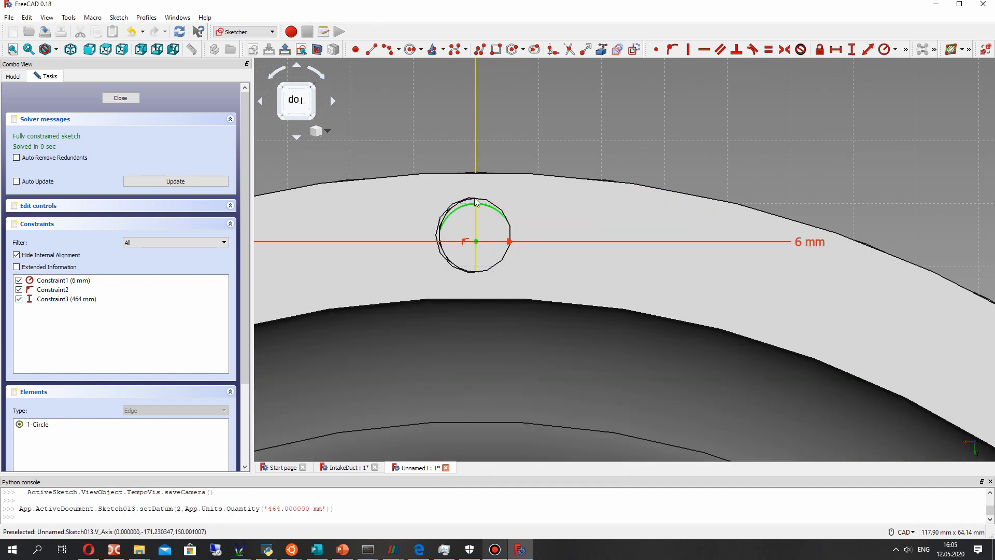
- Set the bolt-hole circle centre's vertical distance to 465 mm, check it against the pump's hole and close the sketch
scroll(476, 203, "down", 5)
scroll(393, 365, "down", 5)
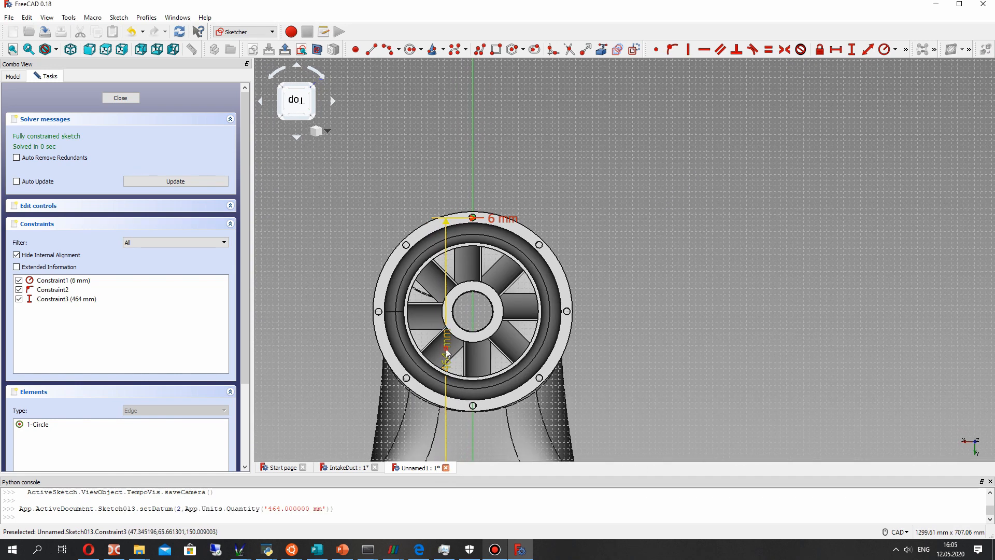
double_click(447, 353)
type("465")
key("Return")
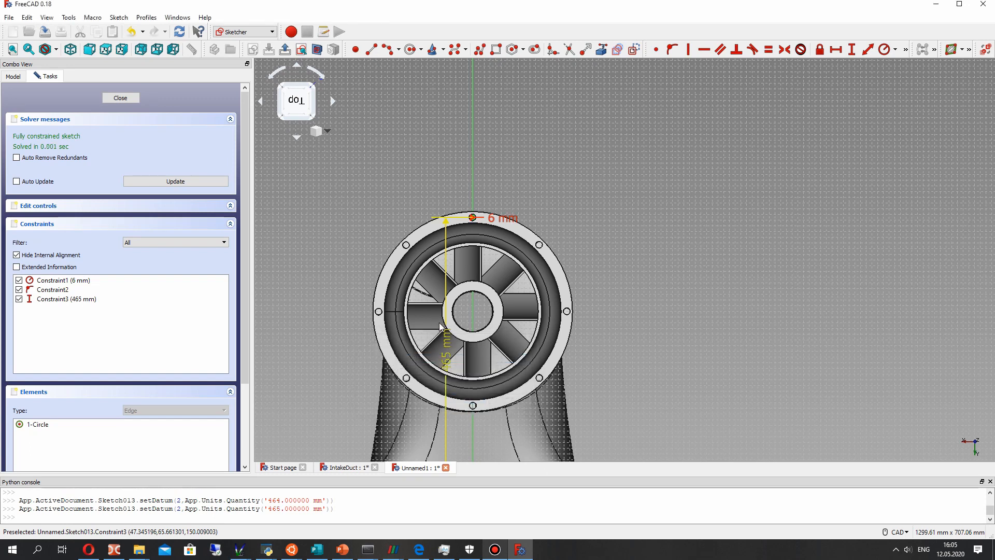
scroll(471, 225, "up", 9)
scroll(493, 143, "up", 5)
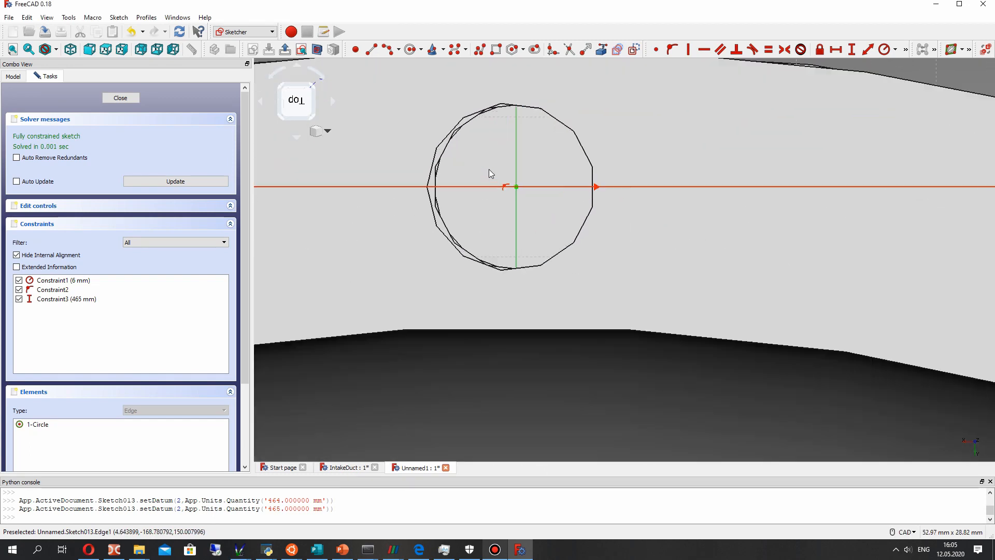
scroll(487, 161, "down", 12)
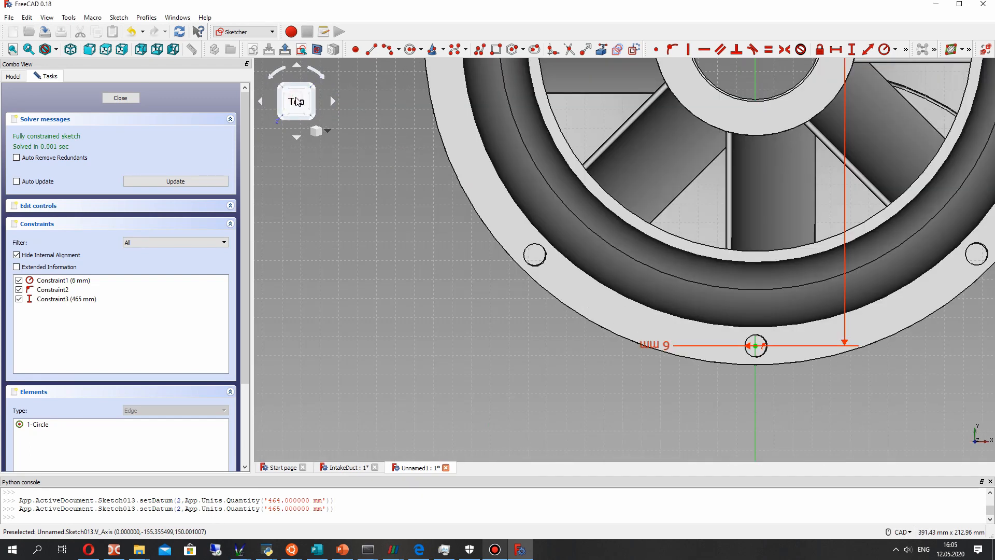
scroll(746, 295, "up", 12)
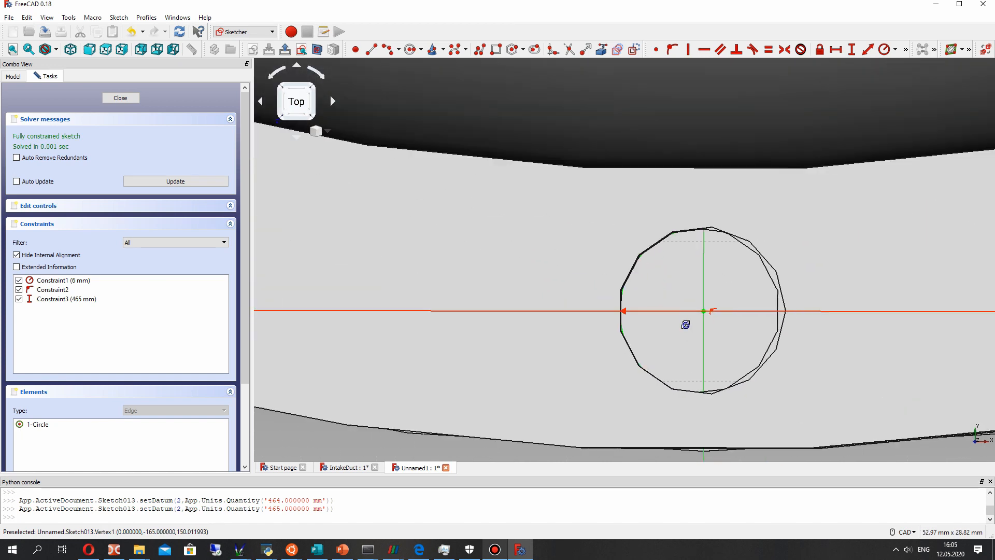
middle_click_drag(687, 326, 643, 156)
scroll(688, 328, "down", 12)
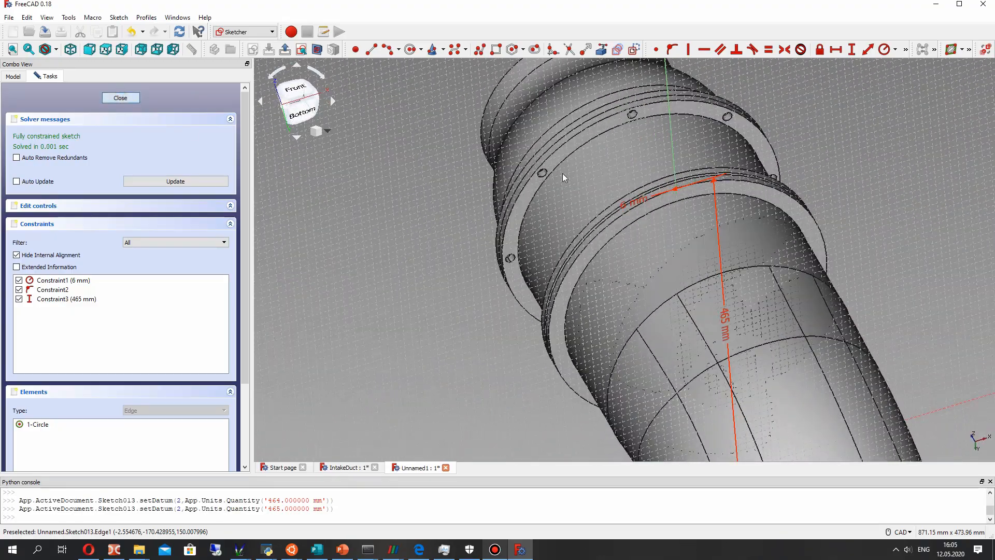
key("Escape")
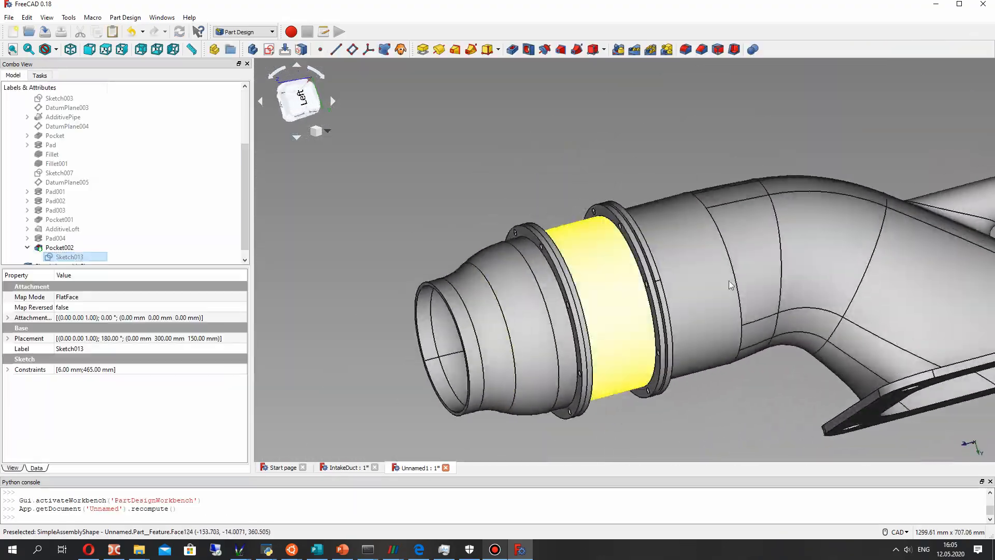
- Inspect the bolt hole's alignment with the pump's flange, and hide SimpleAssemblyShape to view the duct's outlet flange alone
scroll(704, 203, "up", 4)
middle_click_drag(725, 204, 740, 353)
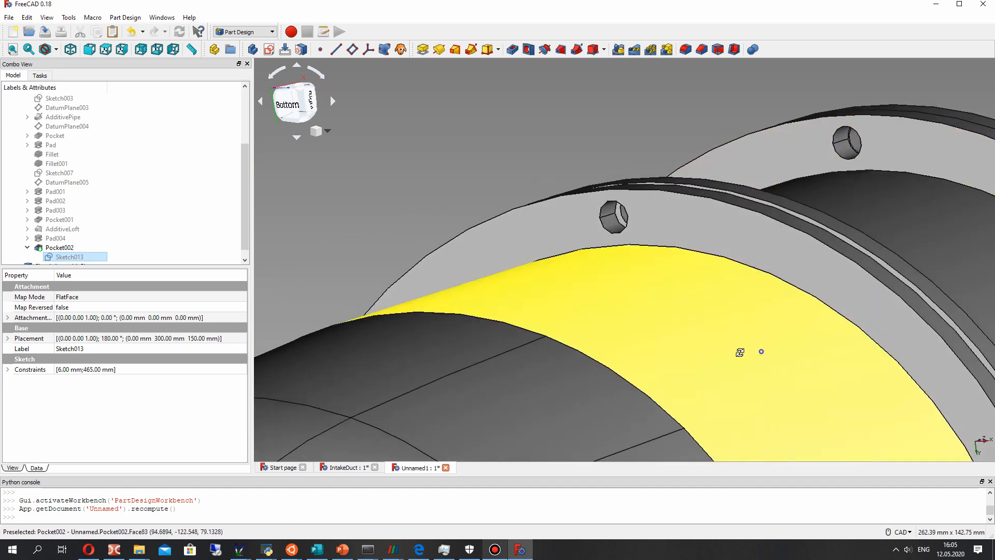
scroll(741, 352, "down", 8)
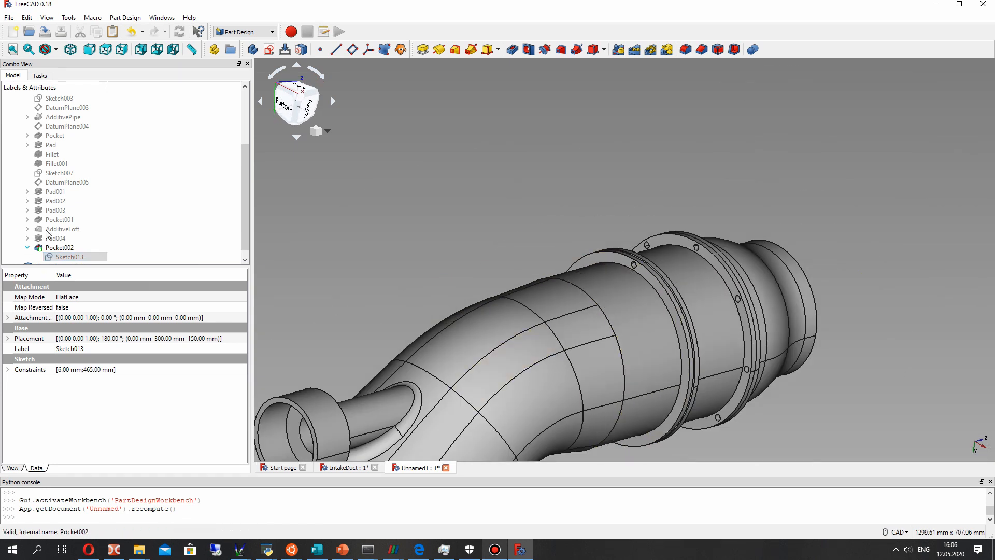
scroll(47, 234, "down", 1)
left_click(56, 256)
key("space")
middle_click_drag(744, 316, 498, 300)
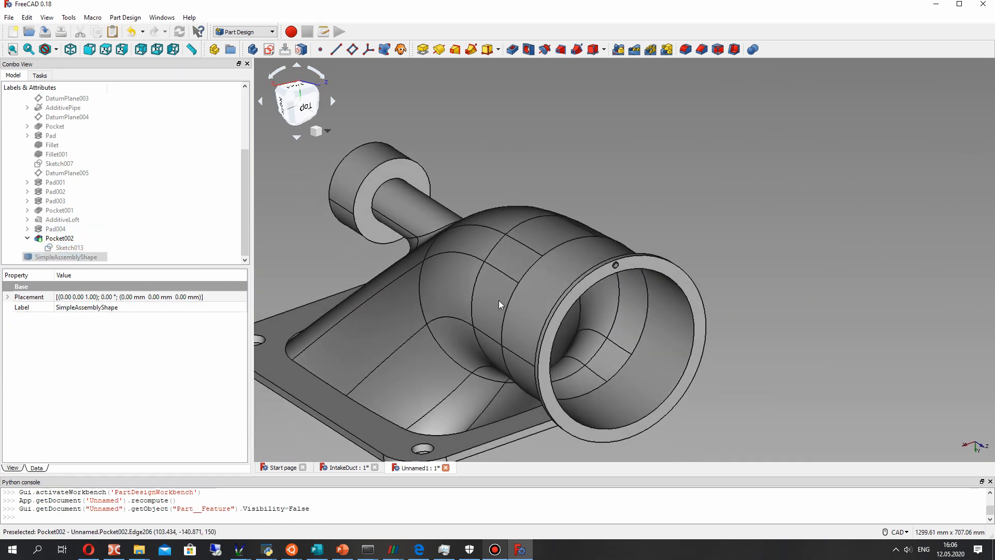
scroll(616, 265, "up", 6)
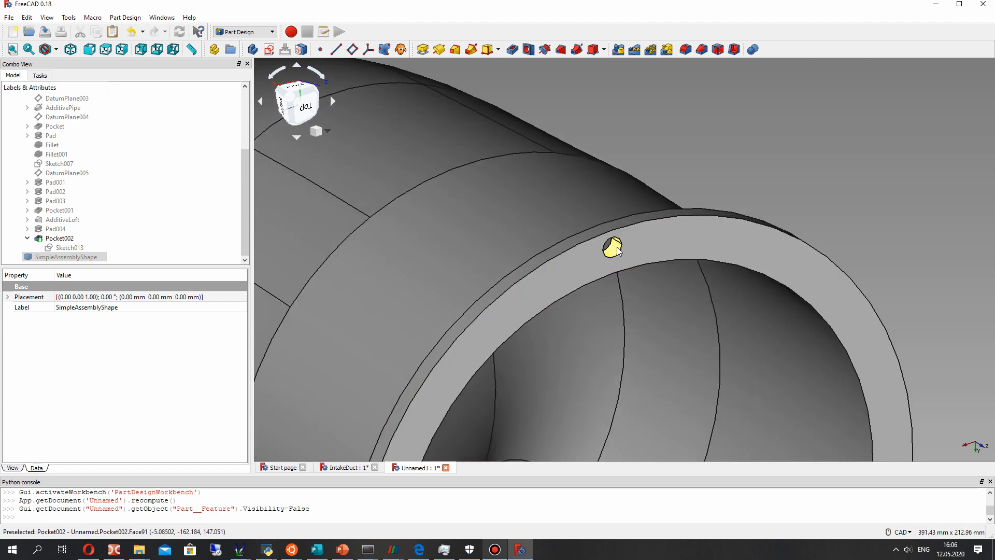
left_click(618, 252)
scroll(714, 300, "down", 2)
middle_click_drag(707, 291, 693, 215)
left_click(789, 136)
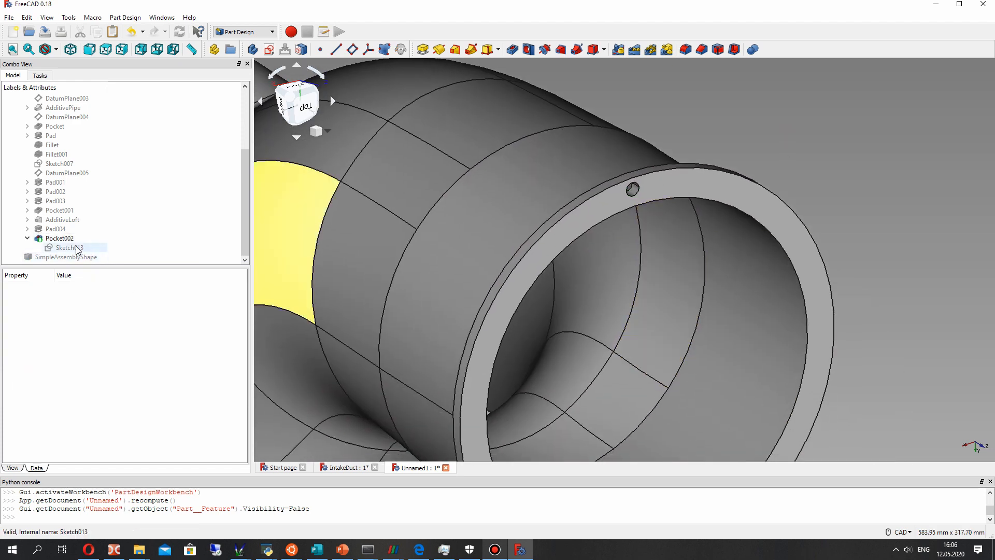
- Create a polar pattern of Pocket002 around the base Z axis with 8 occurrences over 360°
left_click(61, 239)
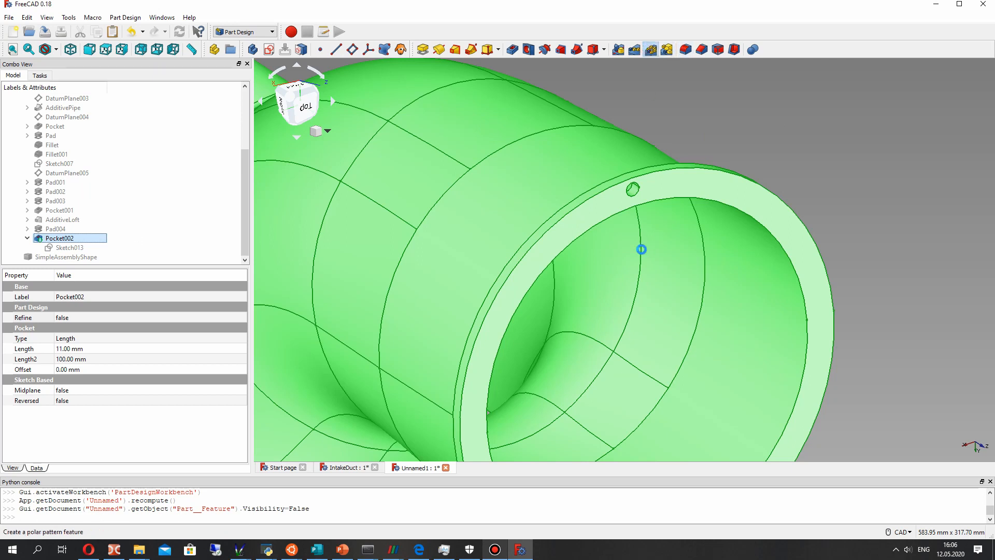
left_click(651, 49)
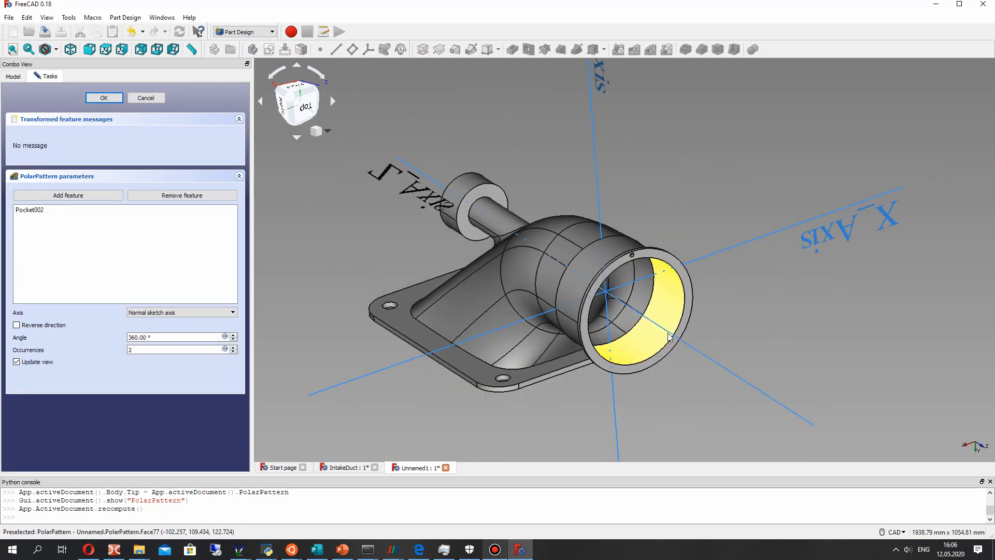
left_click(707, 357)
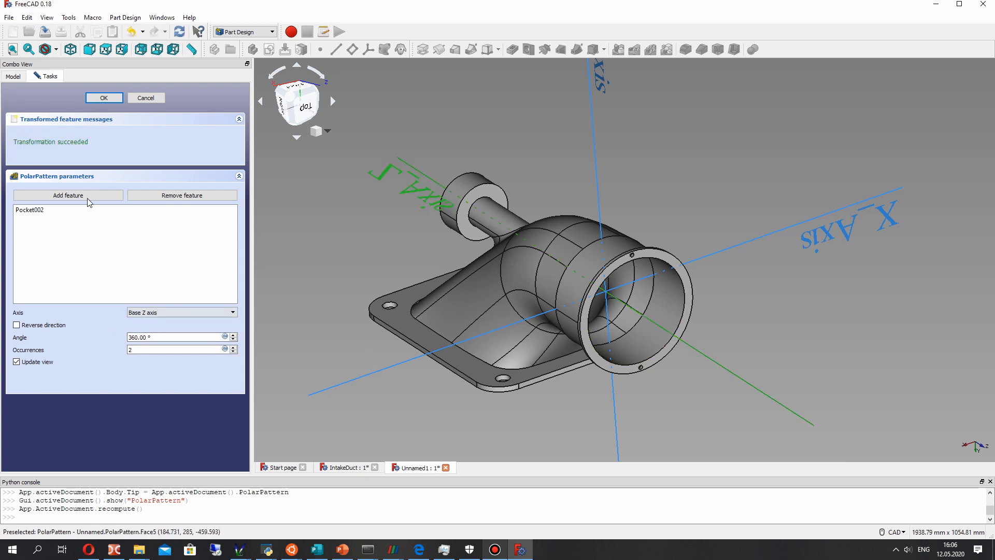
left_click(33, 210)
type("8")
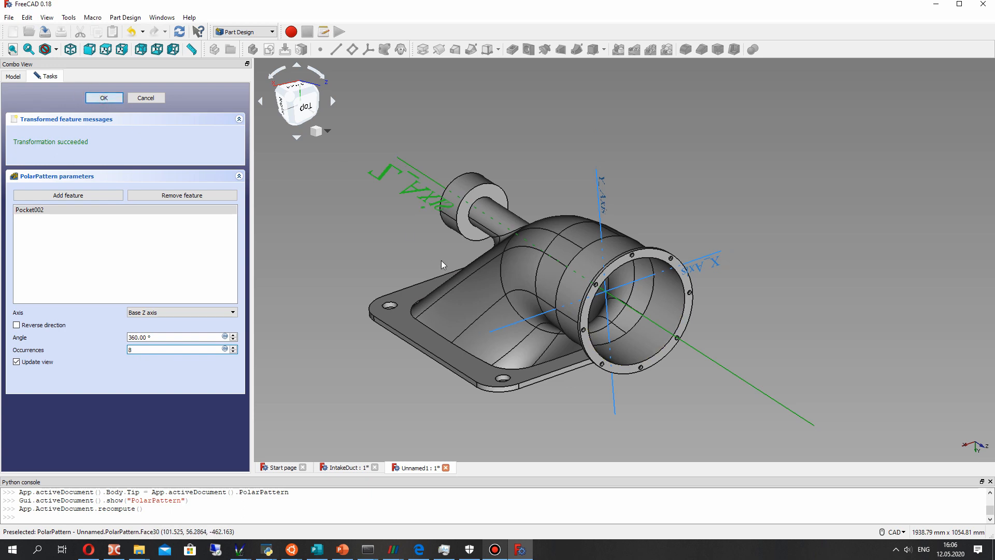
key("Return")
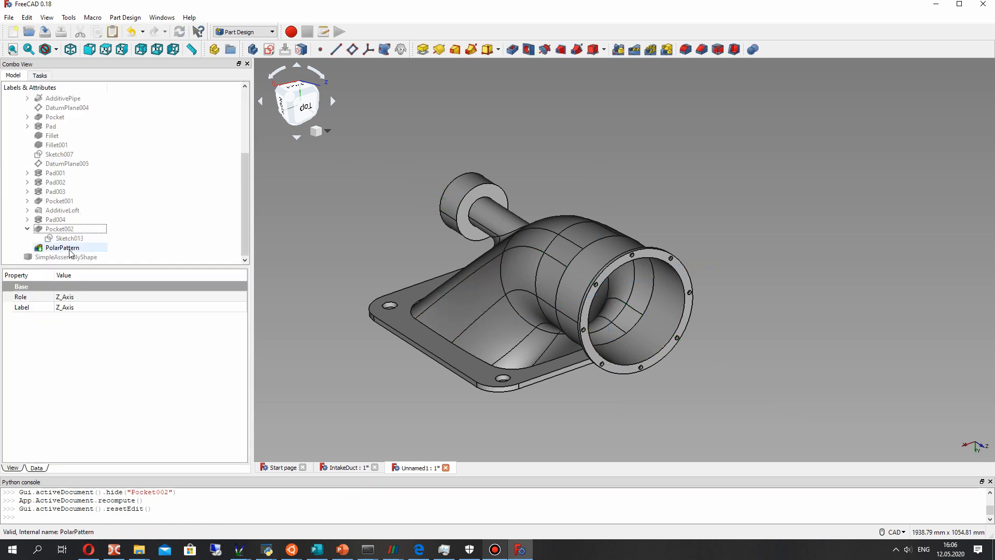
- Toggle SimpleAssemblyShape's visibility to compare the bolt-hole patterns, leave it shown and view the duct joined to the pump
left_click(67, 256)
key("space")
key("space")
key("space")
key("space")
key("space")
left_click(554, 401)
middle_click_drag(498, 404, 696, 283)
scroll(718, 335, "up", 2)
scroll(717, 334, "down", 2)
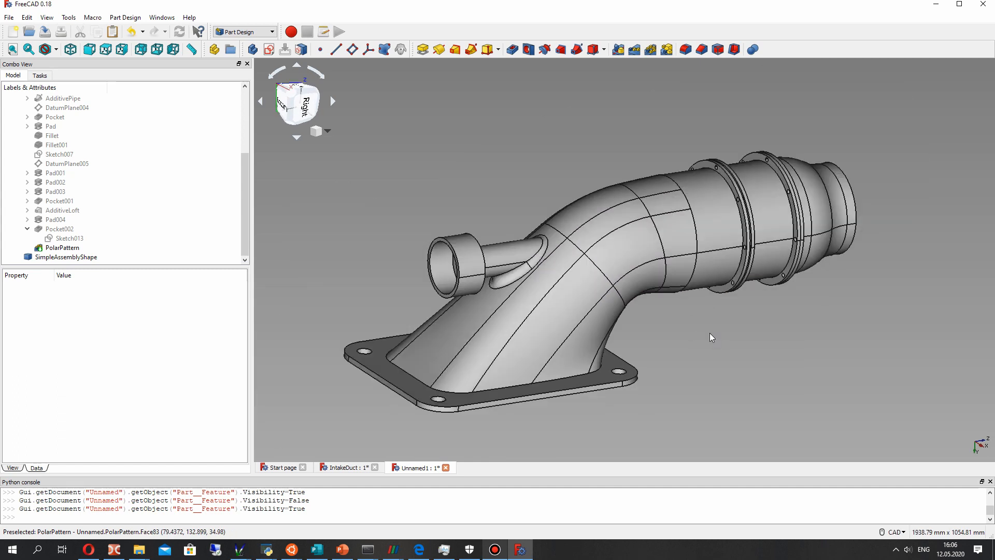
left_click(64, 257)
left_click(313, 145)
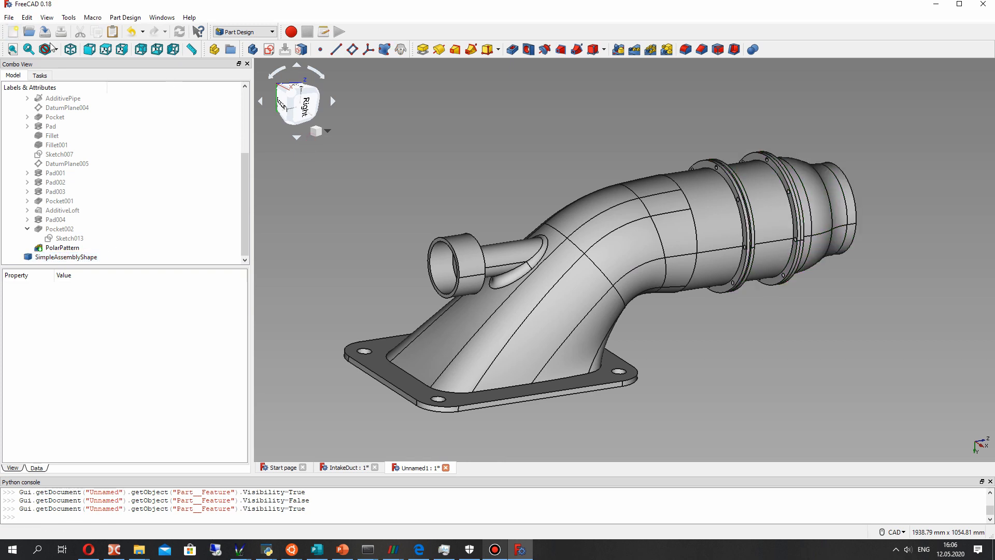
- Try the Flat lines draw style, set the display to Shaded and look over the duct and pump assembly
left_click(43, 52)
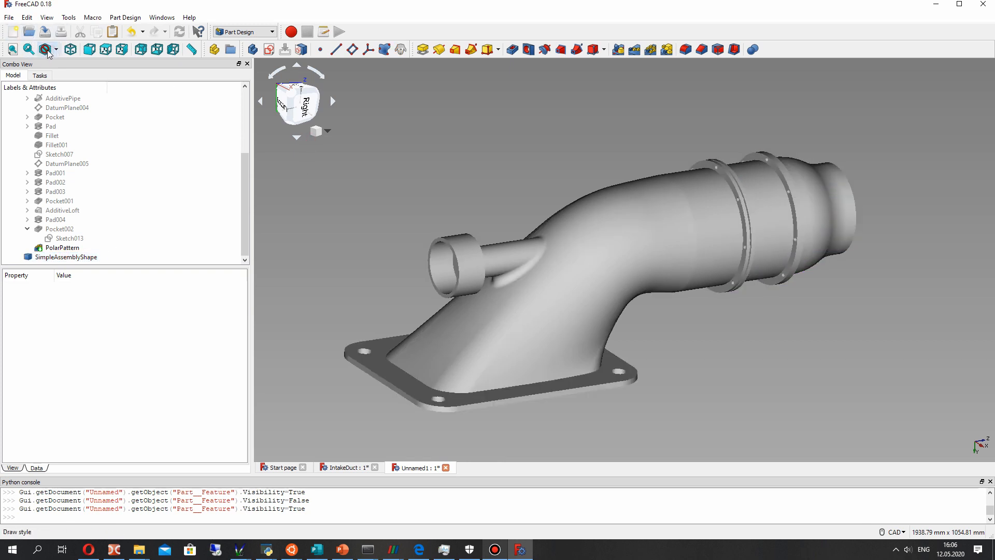
left_click(55, 51)
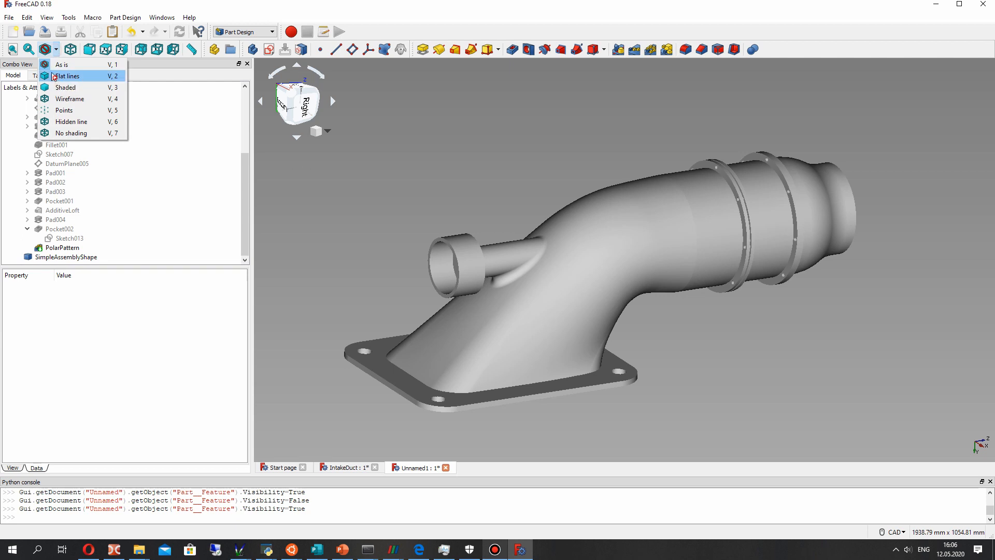
left_click(54, 76)
left_click(56, 50)
left_click(58, 87)
middle_click_drag(817, 333, 668, 334)
mouse_move(724, 266)
middle_mouse_down()
mouse_move(572, 212)
mouse_move(664, 251)
mouse_move(718, 254)
middle_mouse_up()
middle_click_drag(337, 268, 700, 332)
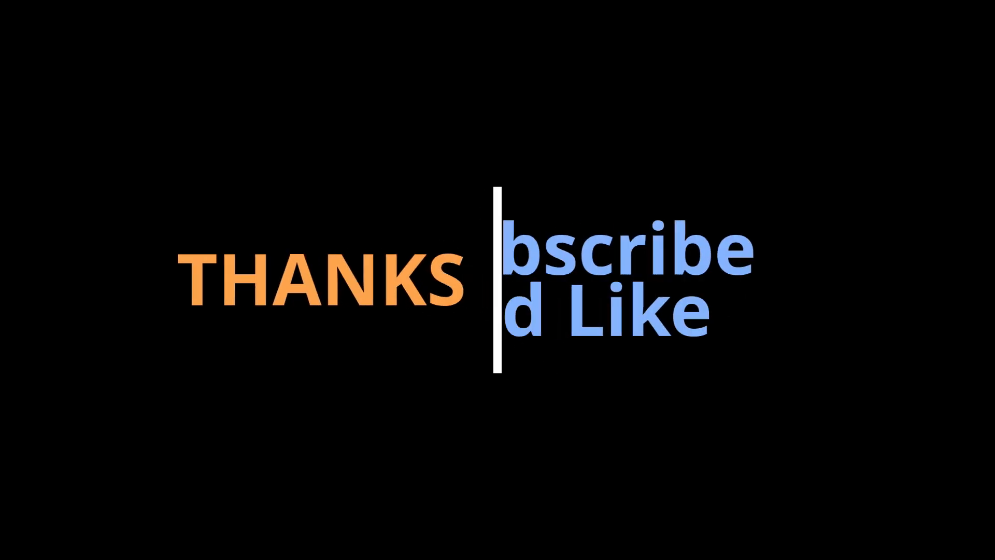